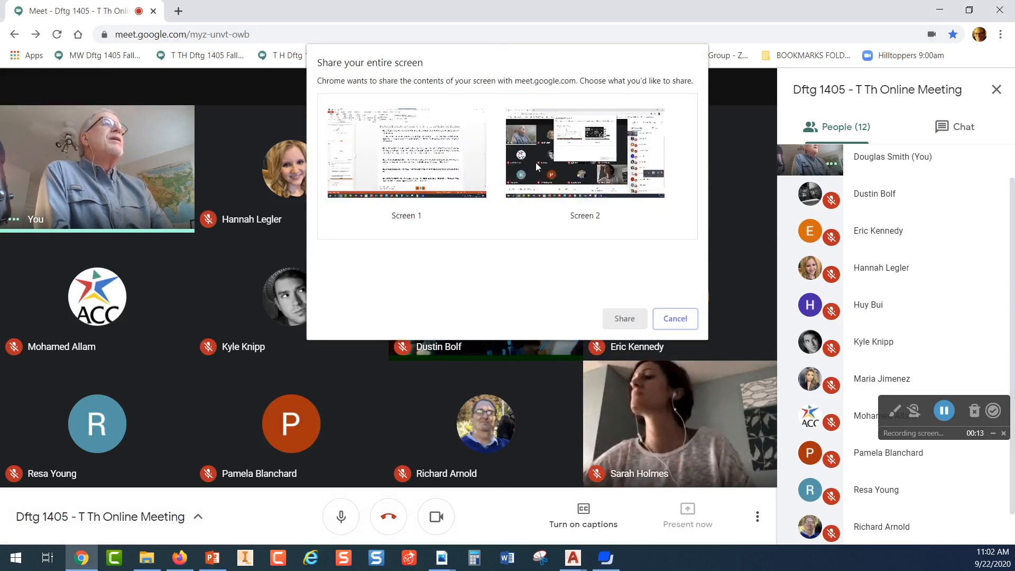
- Choose Screen 2 for presenting in the meeting and switch to the bracket drawing in AutoCAD
click(535, 163)
drag(475, 11, 0, 47)
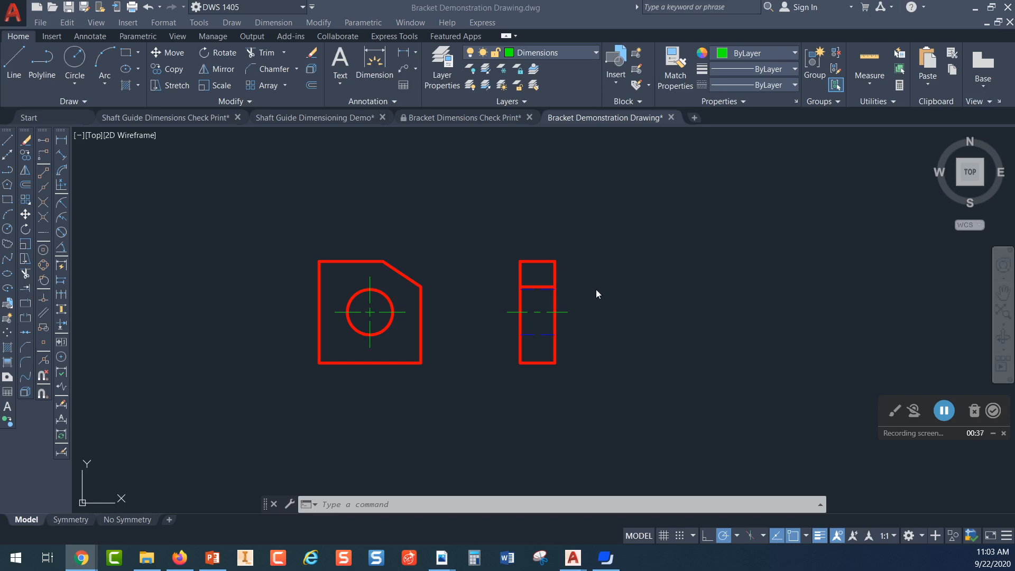
- Examine the bracket's front and side views, including the hole, the outer profile and the free space between the views
scroll(524, 312, up, 2)
click(510, 312)
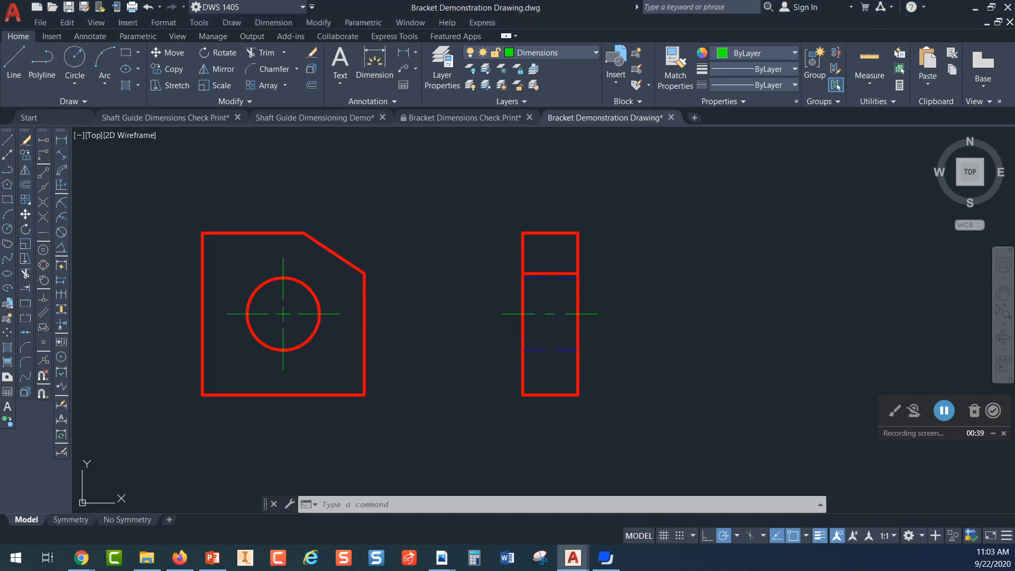
middle_drag(421, 322, 493, 342)
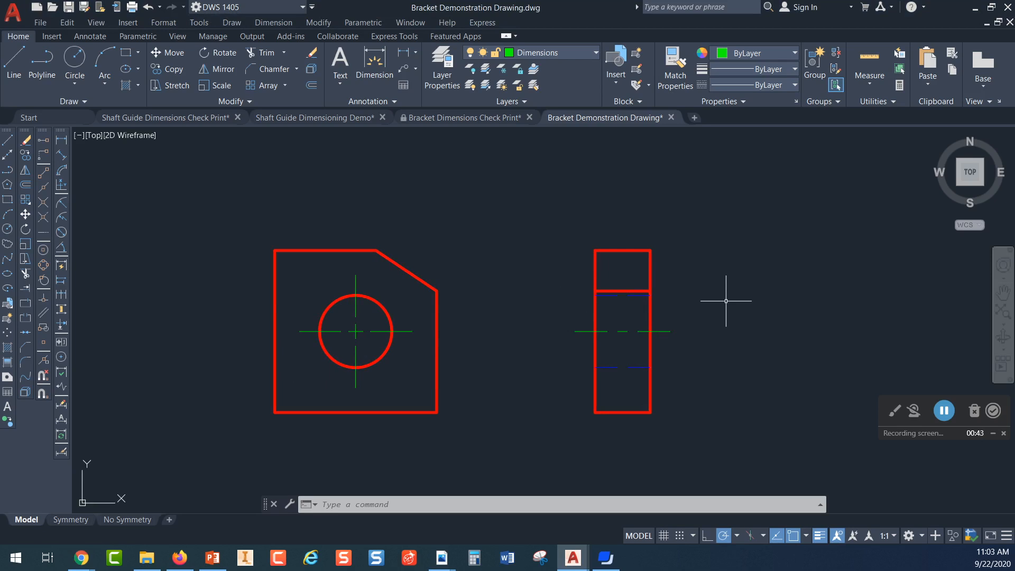
scroll(725, 300, up, 2)
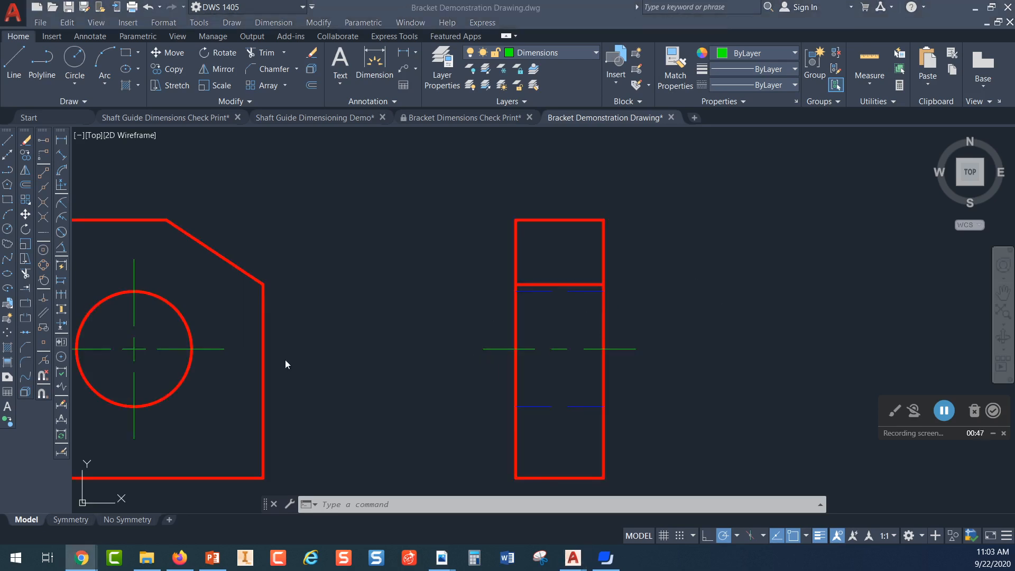
mouse_move(309, 356)
mouse_down()
mouse_move(396, 340)
mouse_move(373, 355)
mouse_up()
middle_drag(374, 355, 479, 321)
scroll(478, 321, down, 2)
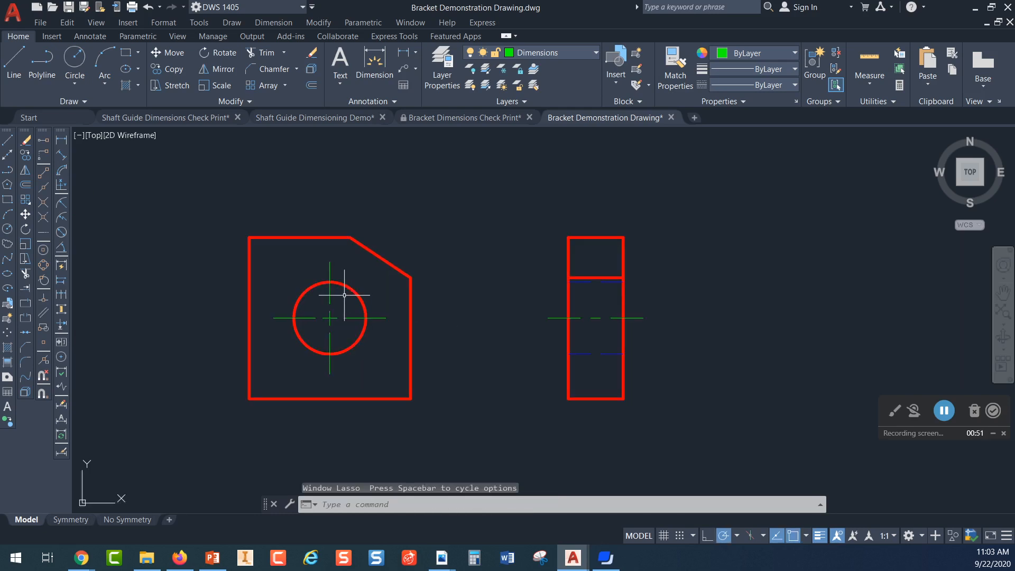
click(356, 343)
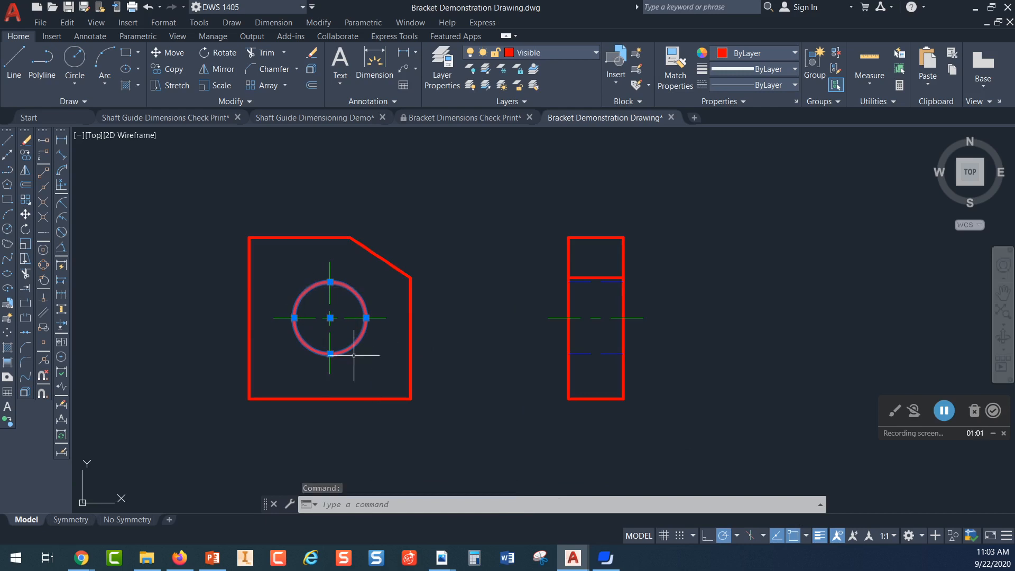
click(249, 290)
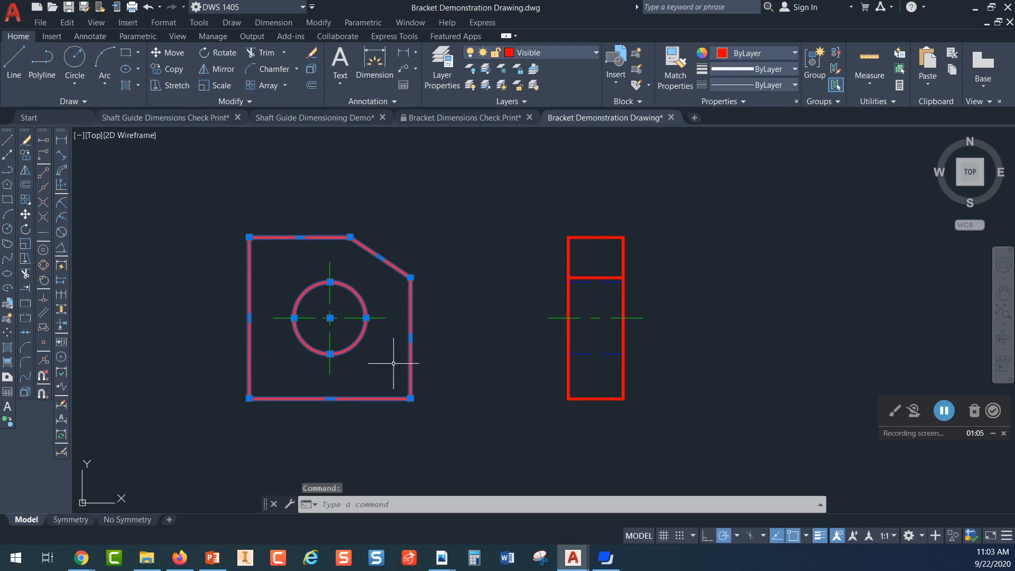
key(Escape)
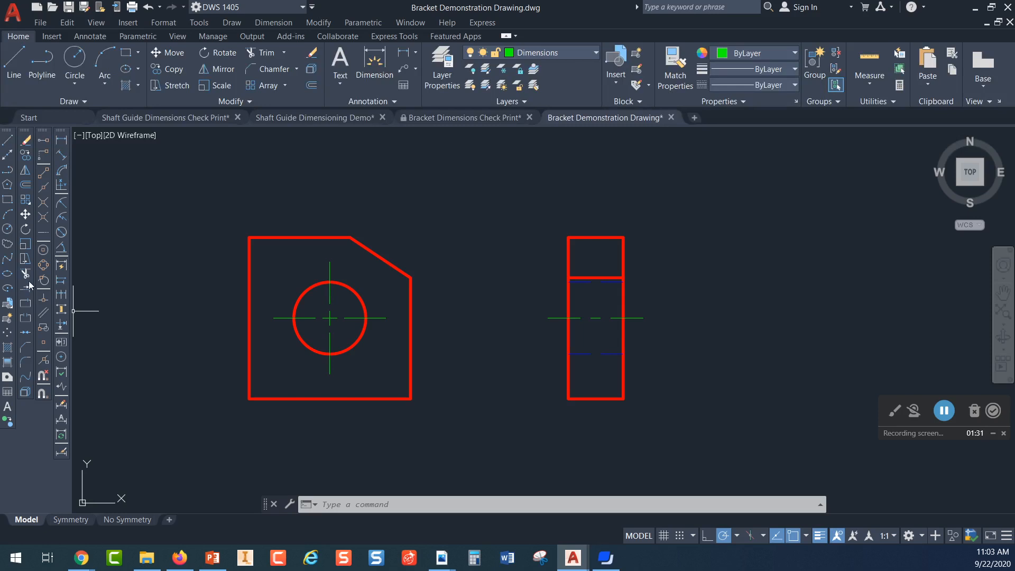
click(488, 240)
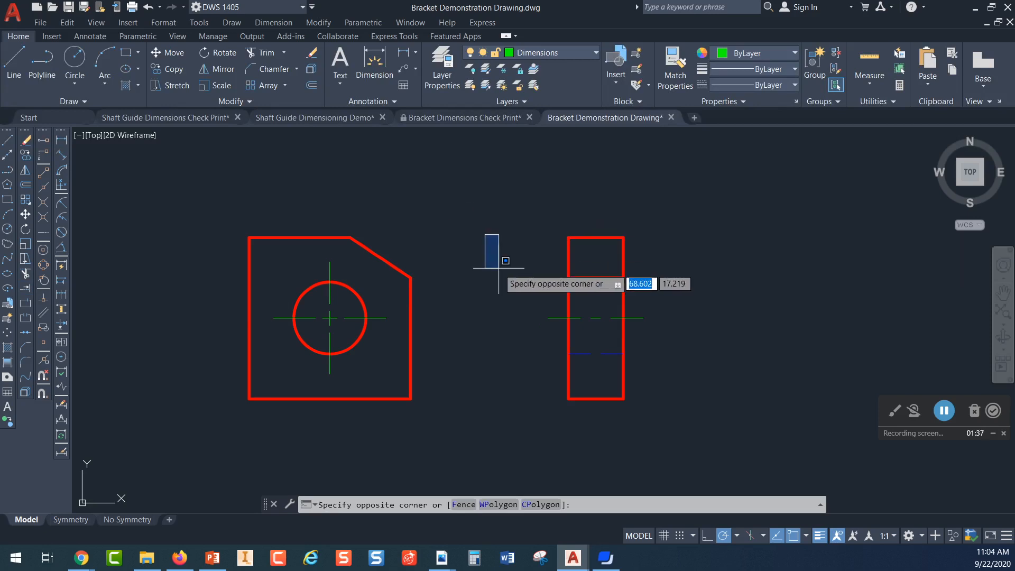
click(492, 244)
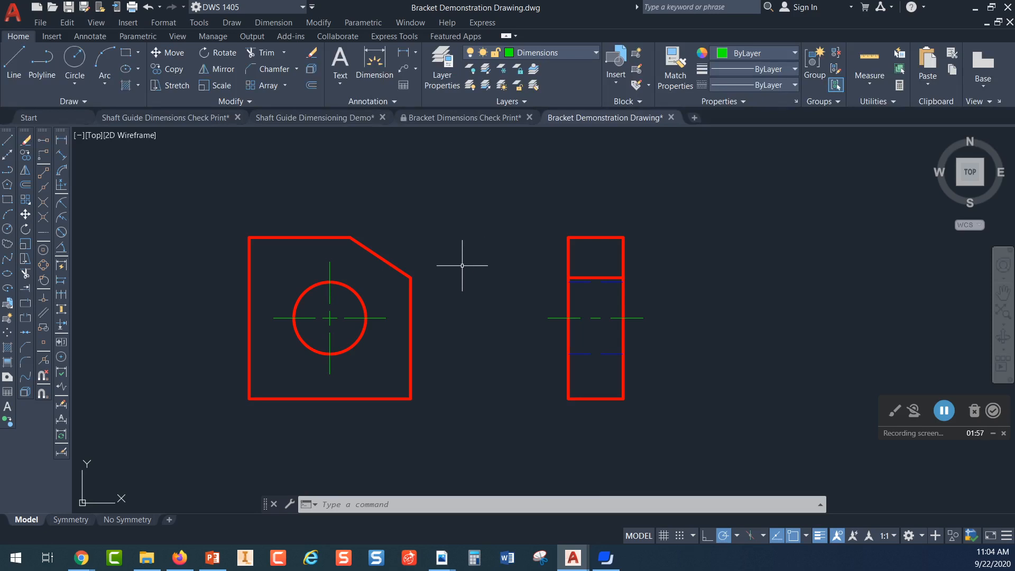
scroll(433, 290, up, 2)
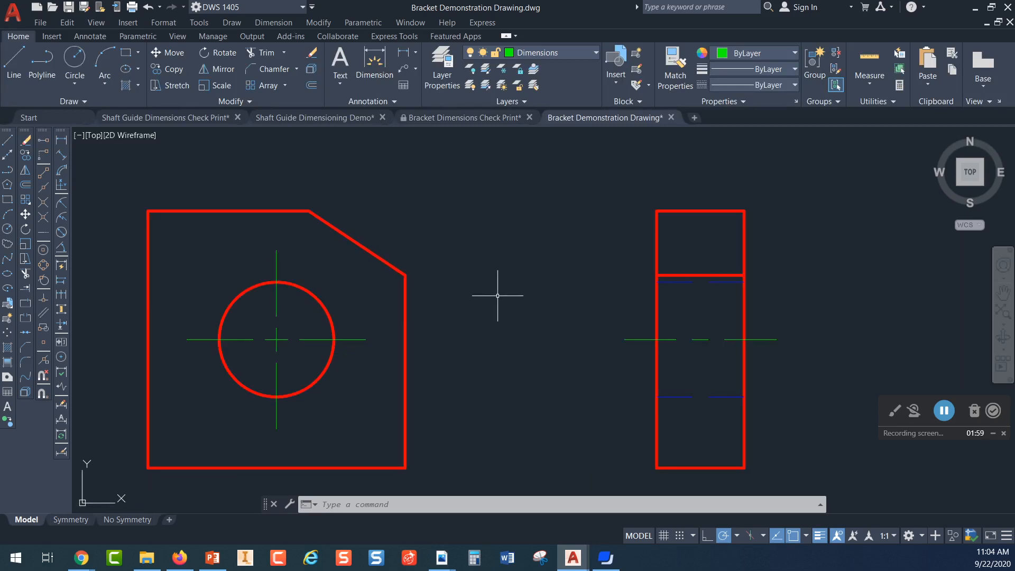
scroll(498, 296, down, 2)
middle_drag(497, 296, 480, 288)
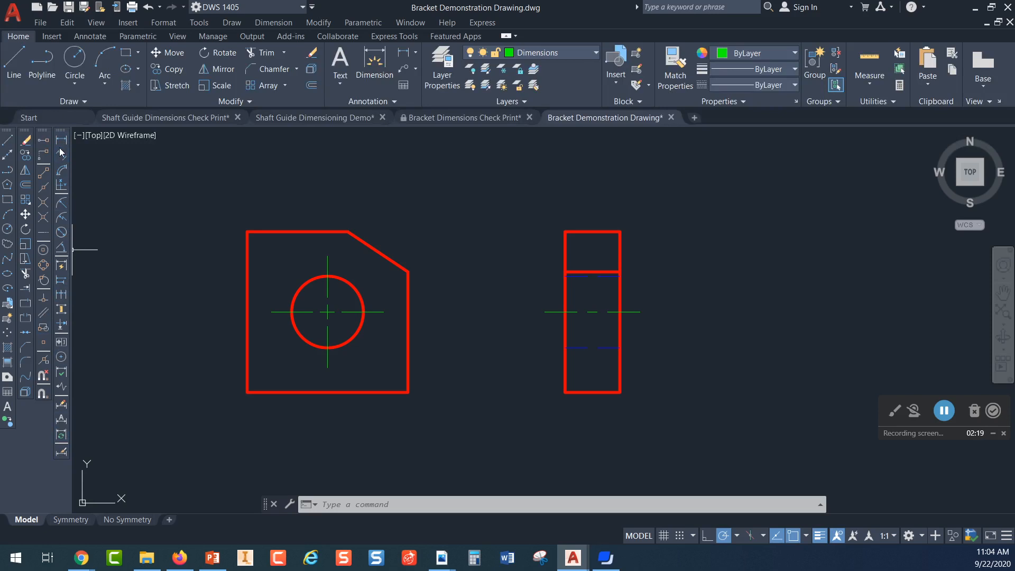
click(197, 23)
mouse_move(221, 66)
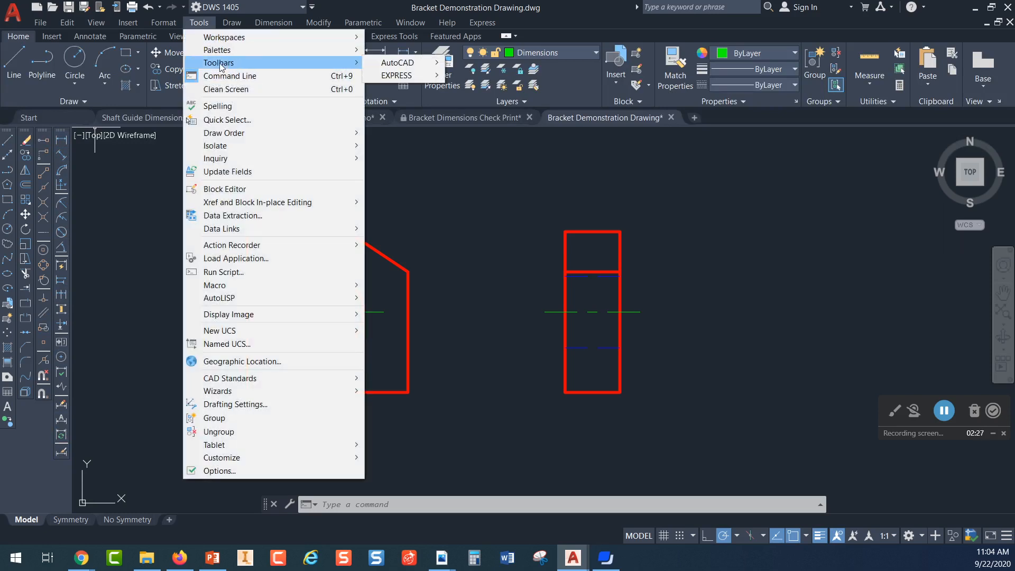
mouse_move(408, 64)
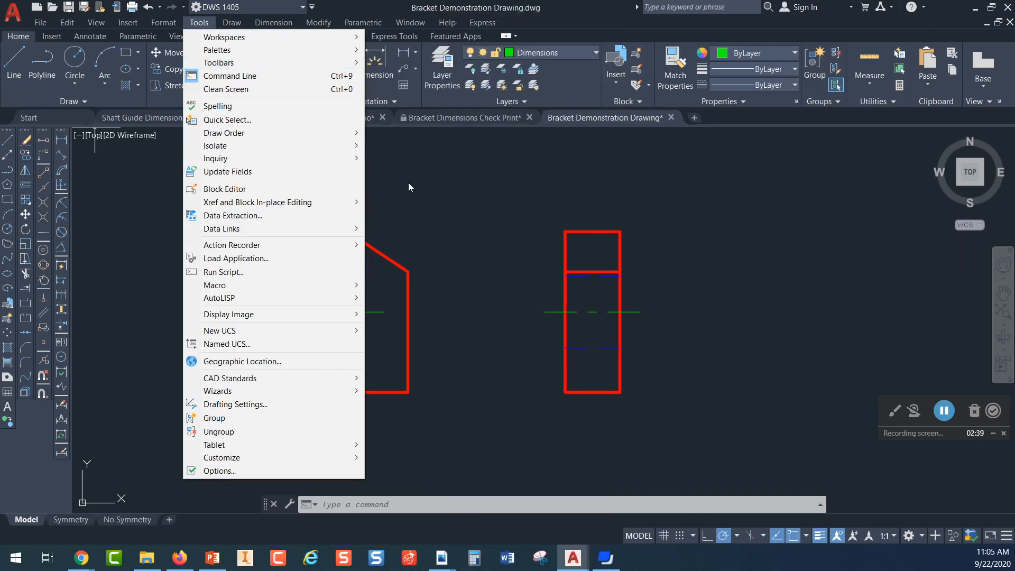
click(408, 180)
click(410, 172)
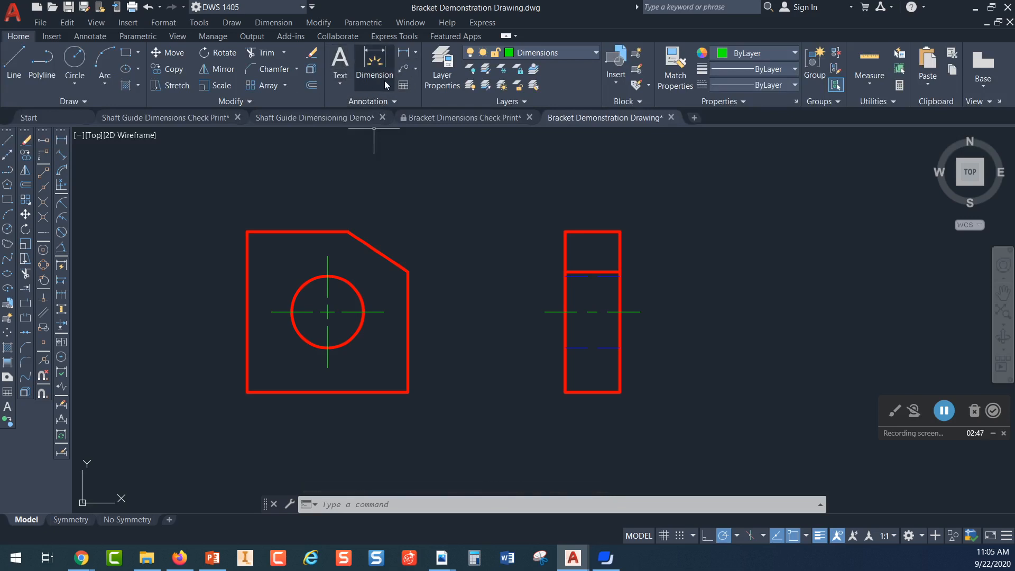
click(416, 55)
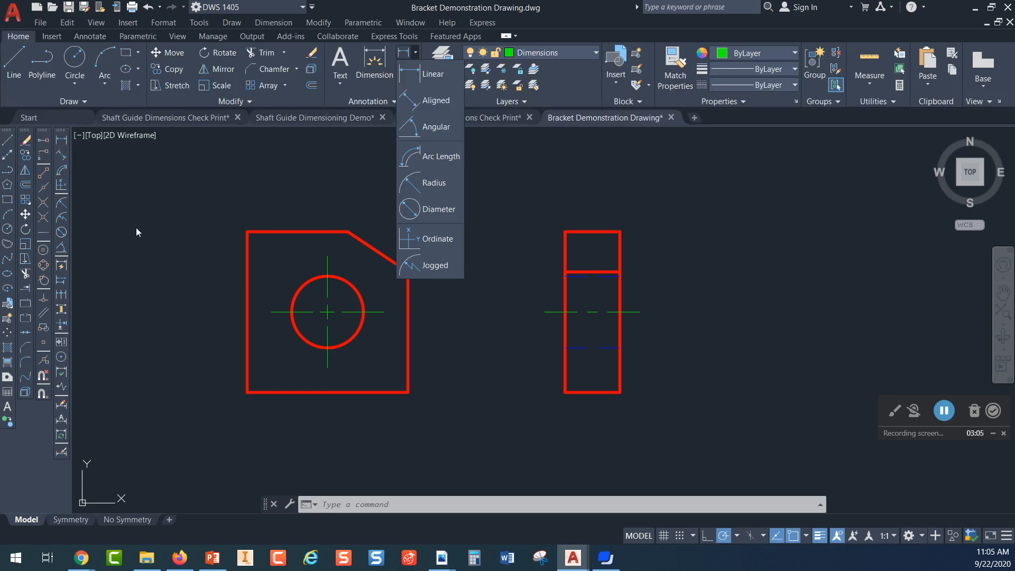
click(323, 176)
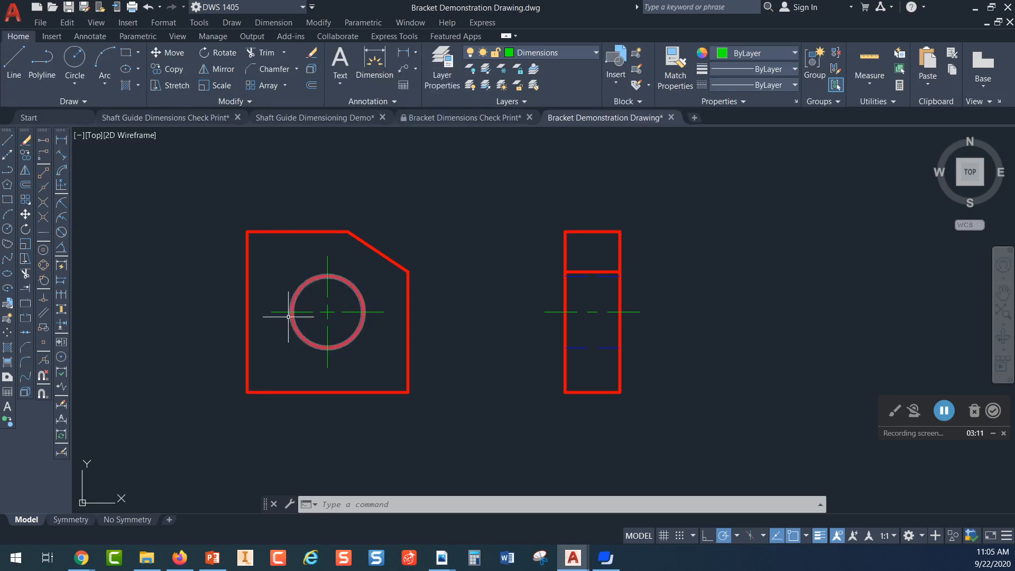
- Add a horizontal linear dimension from the front view's lower-left corner to the hole's bottom quadrant, placed below the view
mouse_move(352, 312)
middle_down()
mouse_move(349, 285)
mouse_move(358, 282)
middle_up()
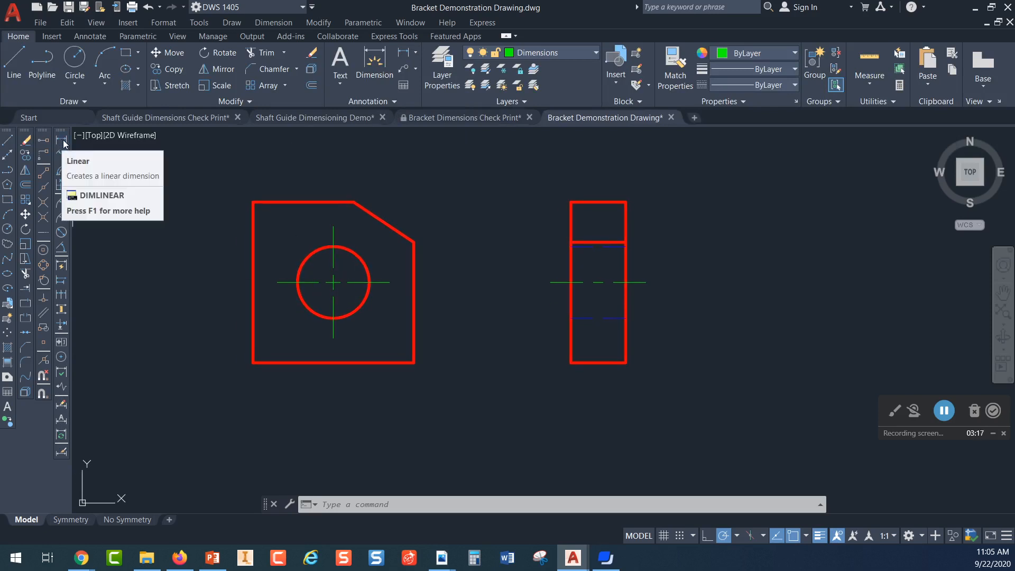
click(403, 55)
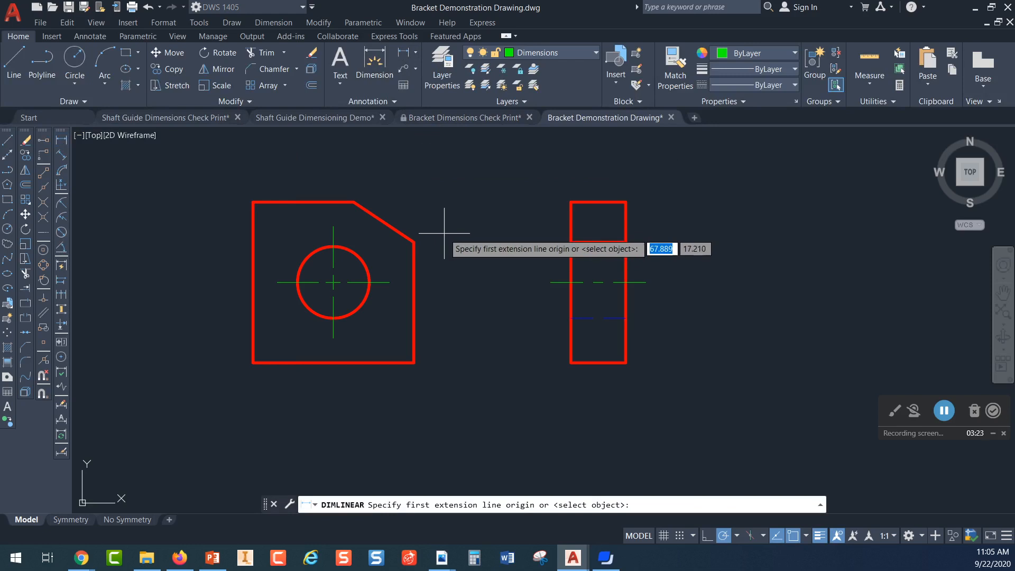
click(253, 363)
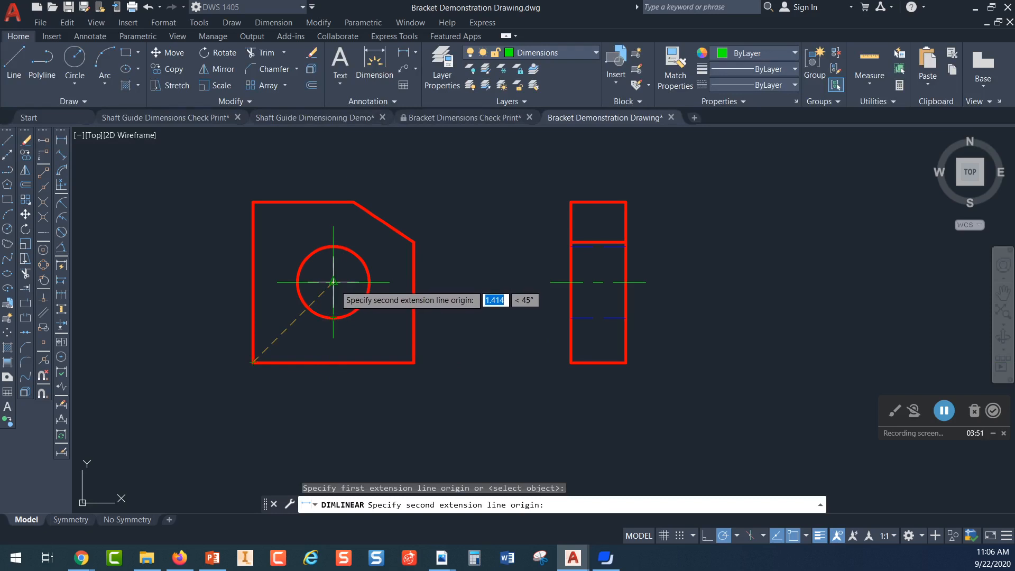
scroll(333, 317, up, 2)
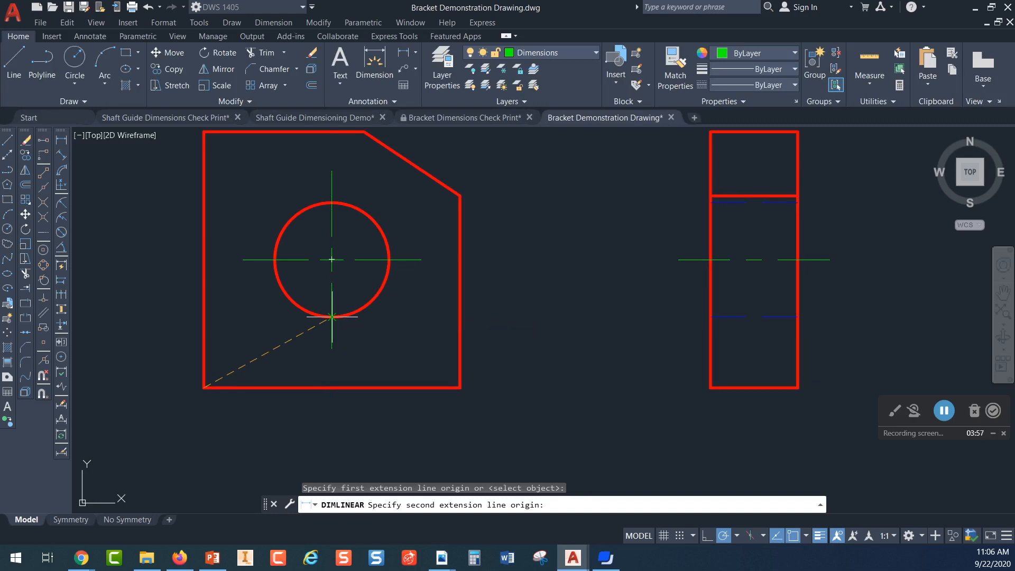
click(331, 317)
middle_drag(262, 452, 293, 345)
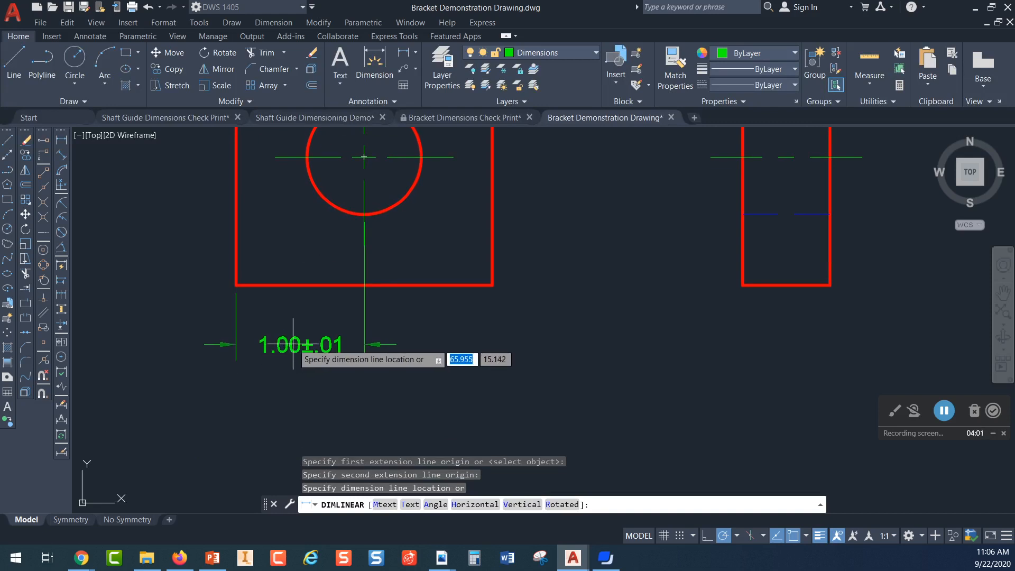
click(293, 344)
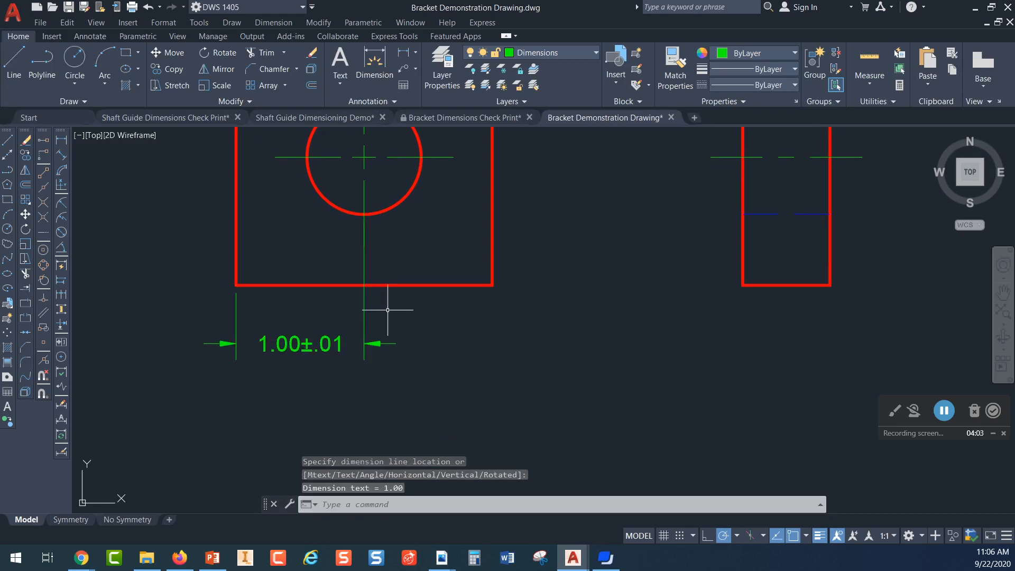
key(Escape)
mouse_move(397, 335)
middle_down()
mouse_move(399, 356)
mouse_move(381, 369)
middle_up()
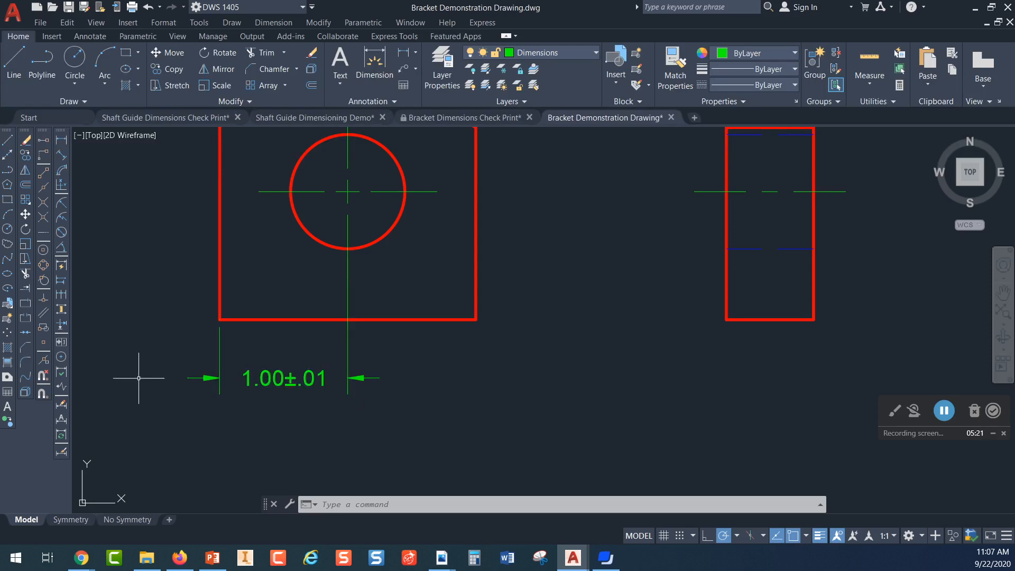
- Make ASME SMALL RADII the current dimension style
click(61, 453)
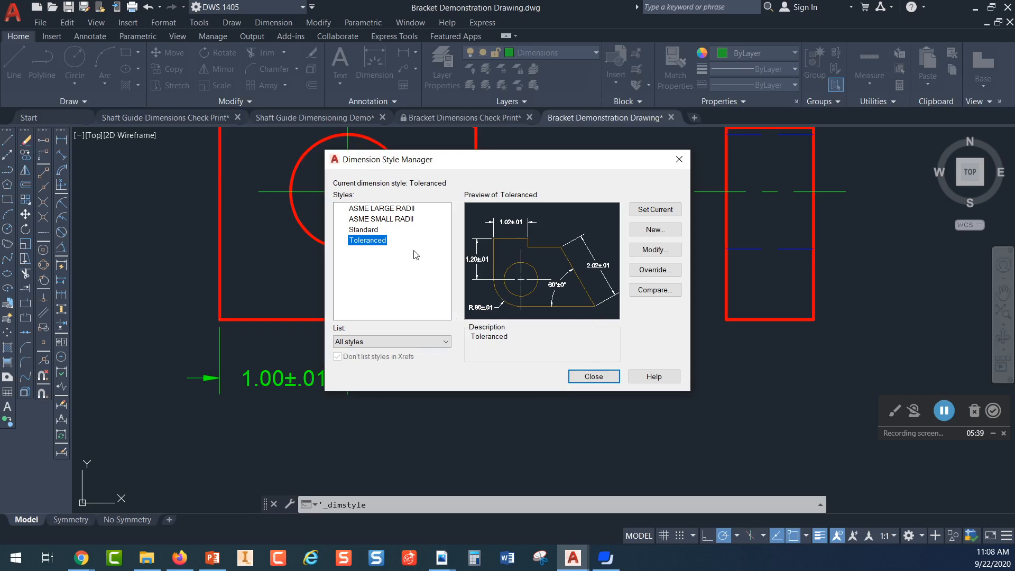
click(389, 220)
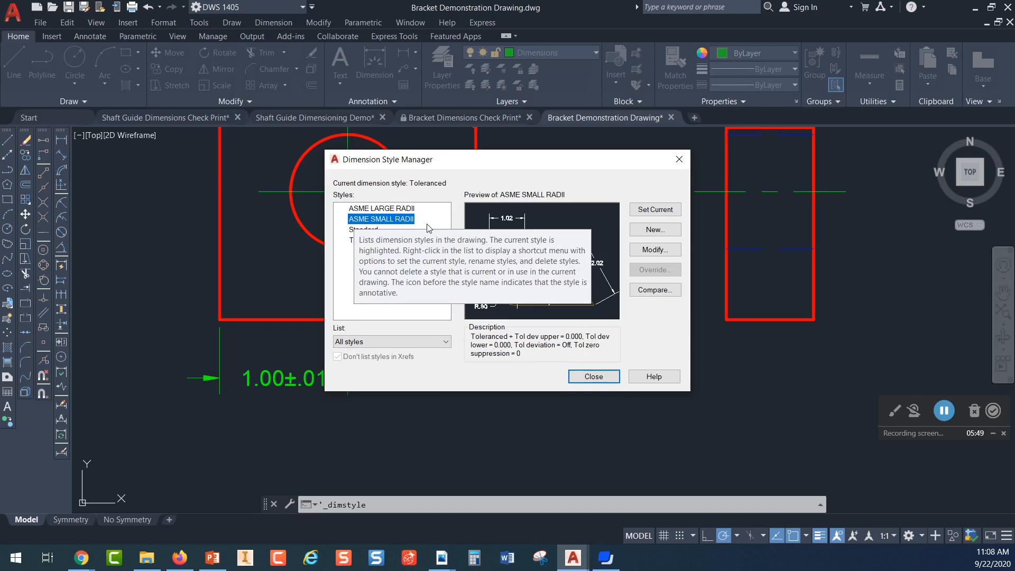
click(657, 210)
click(594, 376)
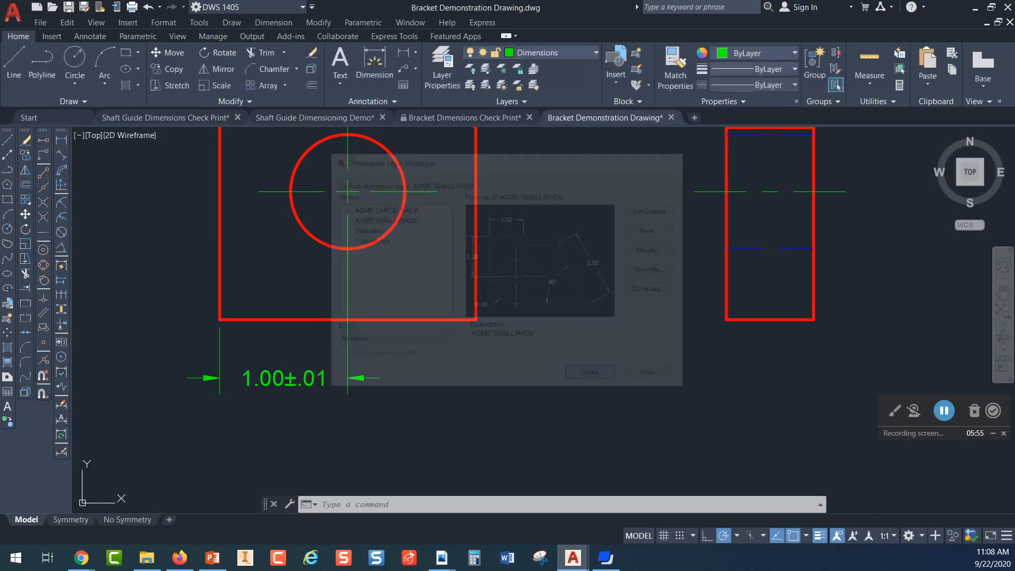
- Replace the toleranced dimension with a horizontal linear one from the front view's lower-left corner to the hole's center, placed below the view
click(324, 377)
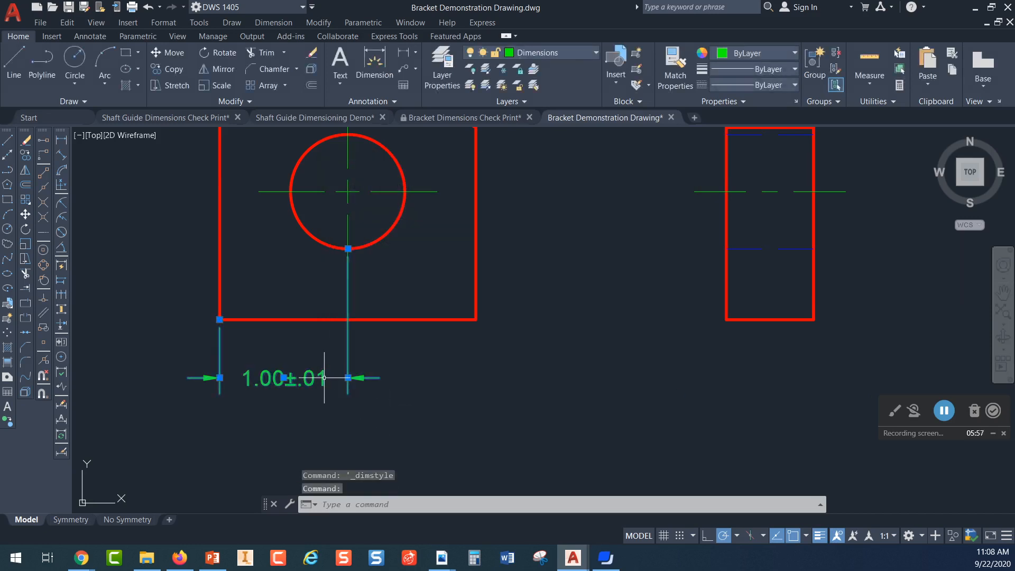
key(Delete)
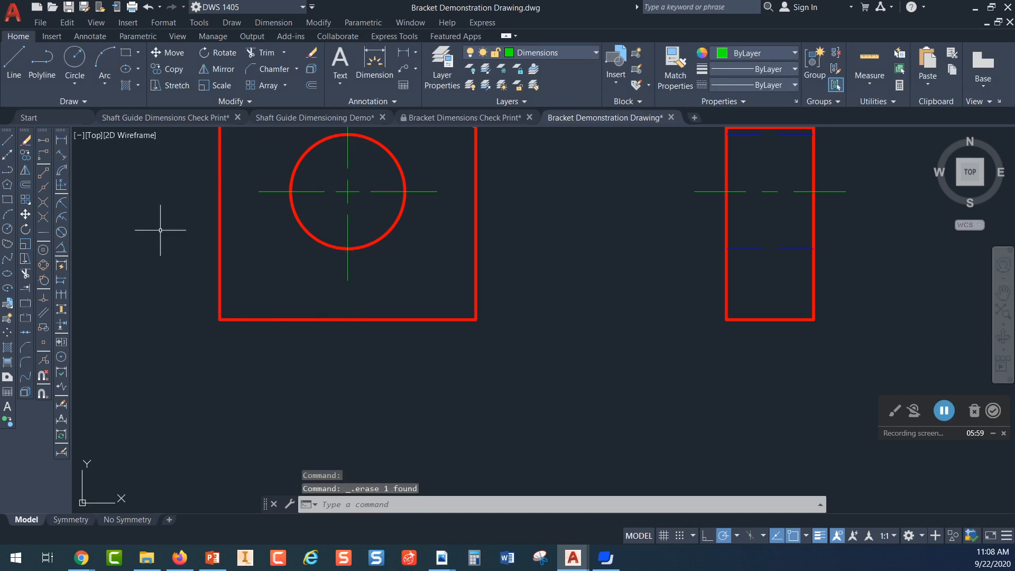
click(61, 142)
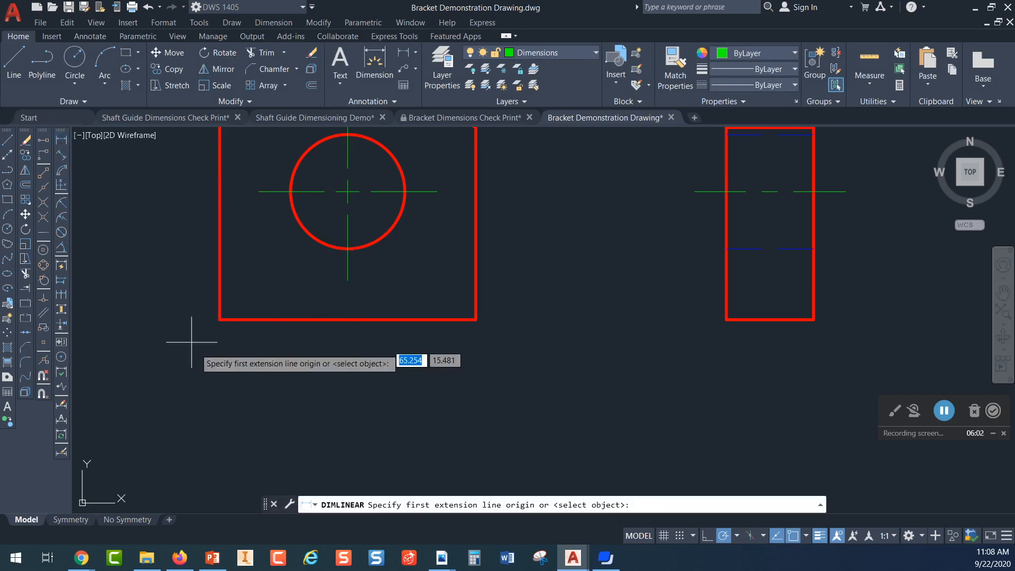
click(219, 319)
click(347, 191)
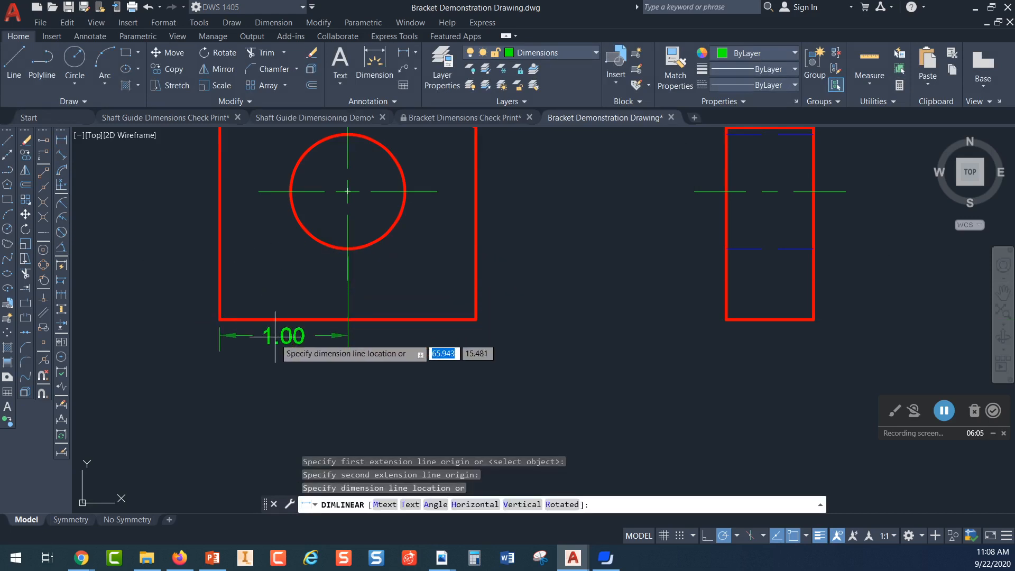
click(276, 376)
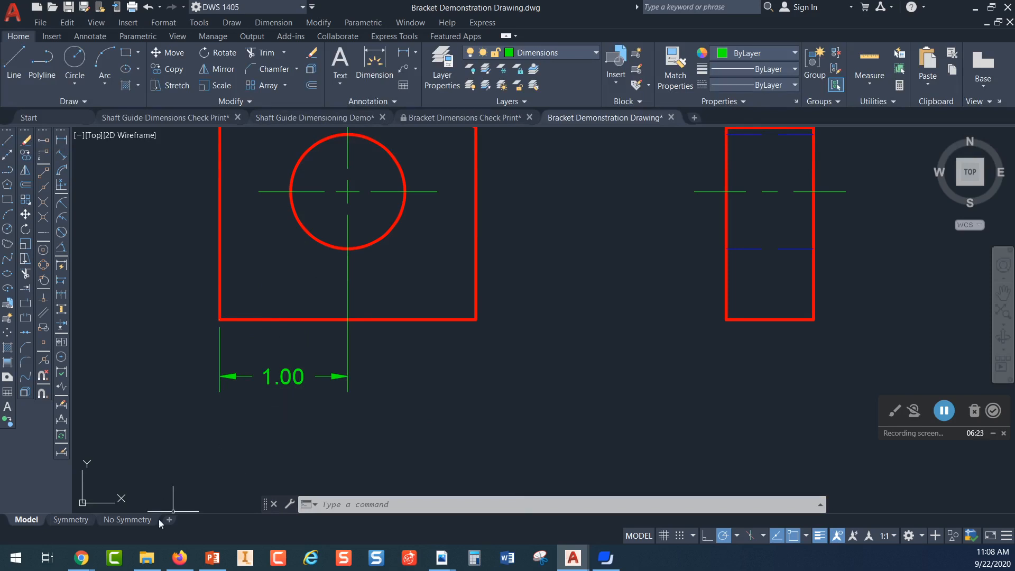
- Show the No Symmetry layout and examine the general tolerances block beside the title block
click(136, 521)
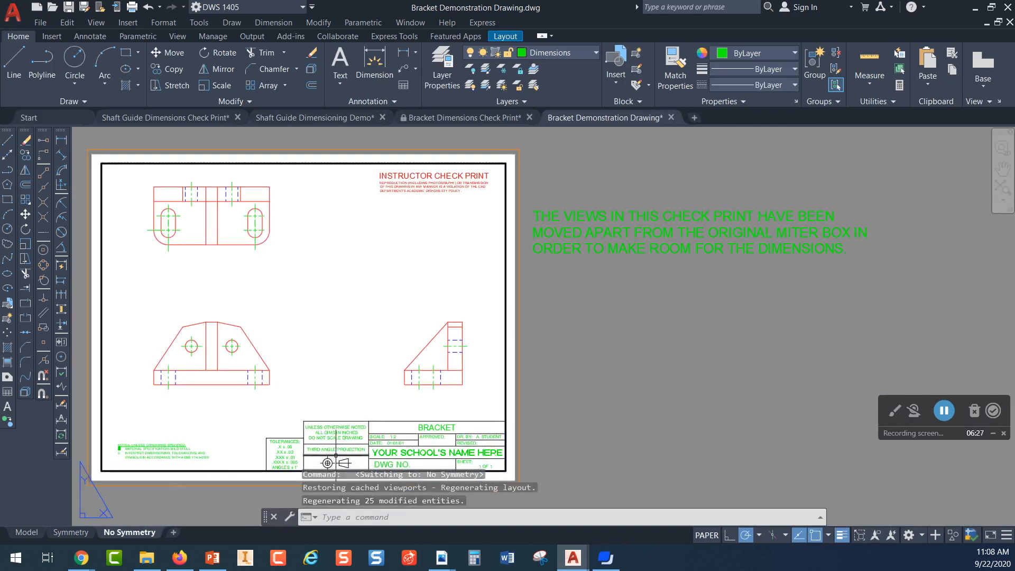
scroll(338, 451, up, 5)
mouse_move(189, 383)
middle_down()
mouse_move(178, 367)
mouse_move(356, 257)
middle_up()
scroll(310, 358, up, 4)
middle_drag(465, 390, 429, 459)
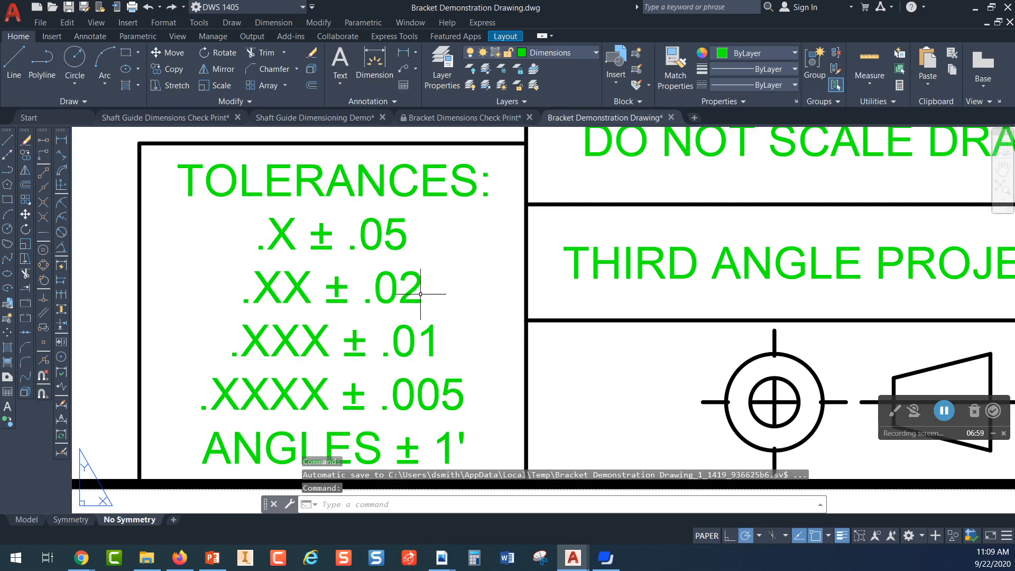
mouse_move(412, 291)
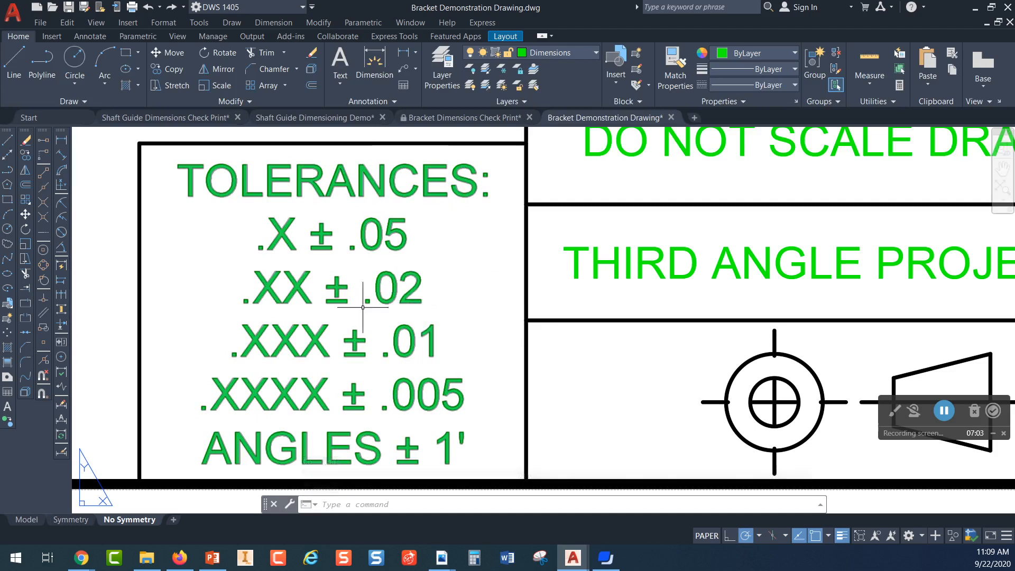
scroll(235, 407, down, 4)
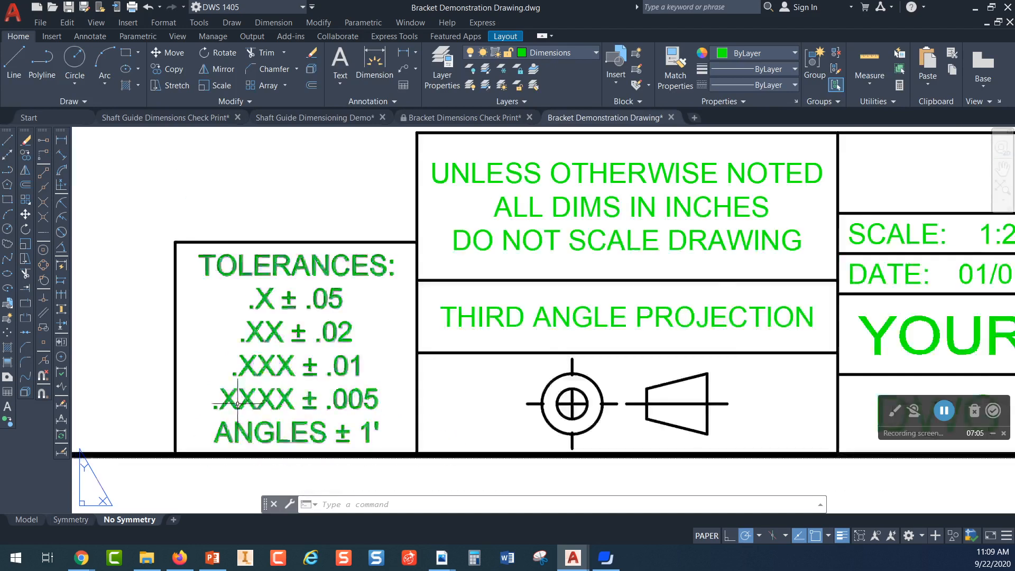
mouse_move(280, 215)
middle_down()
mouse_move(437, 342)
mouse_move(532, 440)
middle_up()
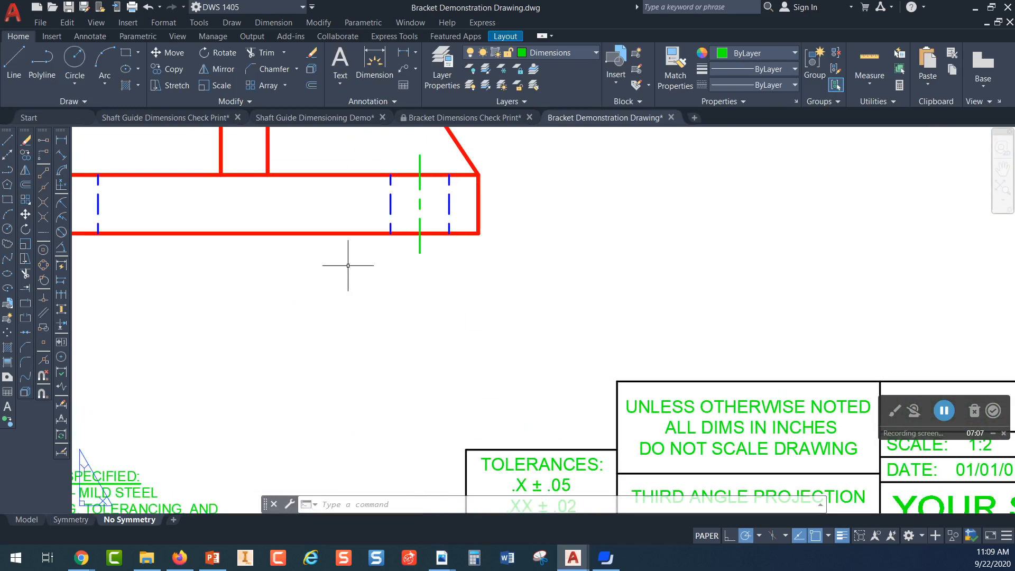
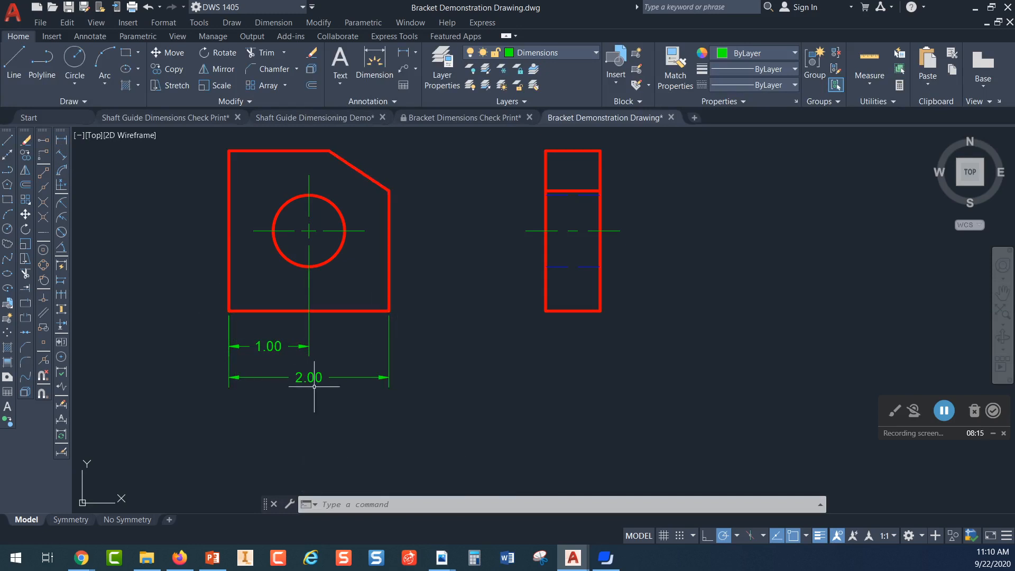
- Add a vertical linear dimension from the front view's lower-right corner to the hole's right quadrant, placed to the right of the view
scroll(374, 353, up, 2)
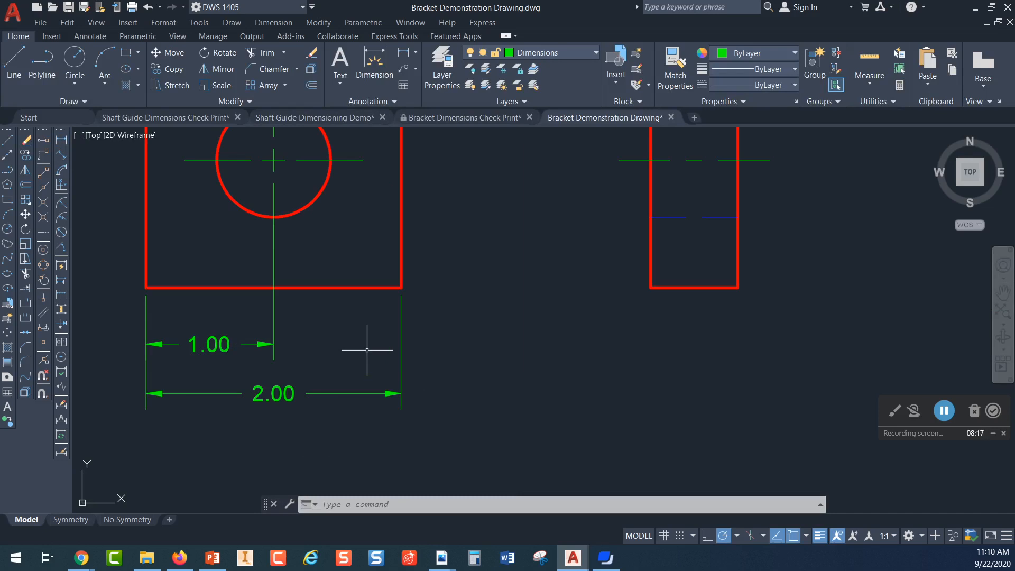
scroll(367, 350, down, 4)
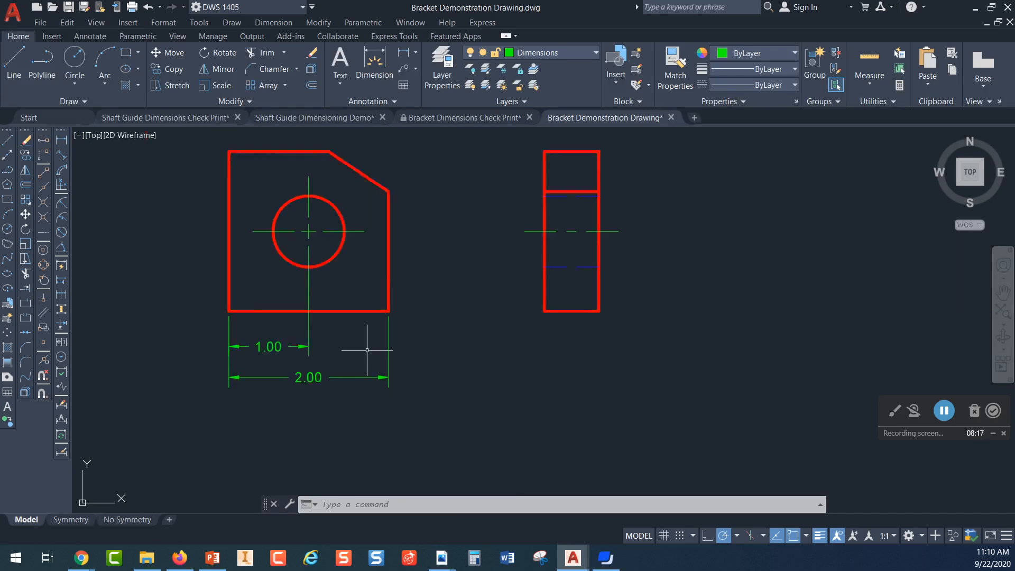
click(61, 140)
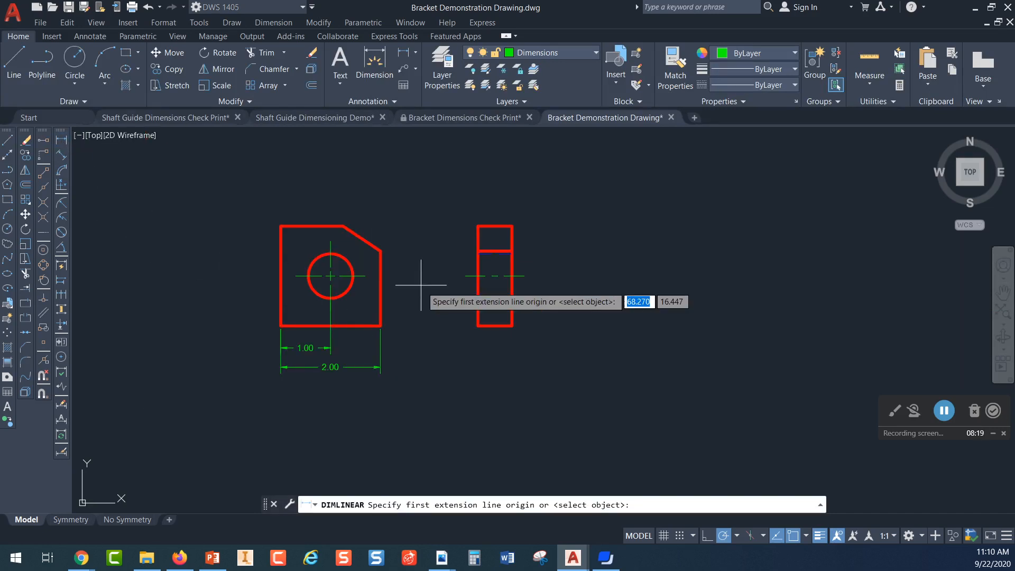
click(380, 324)
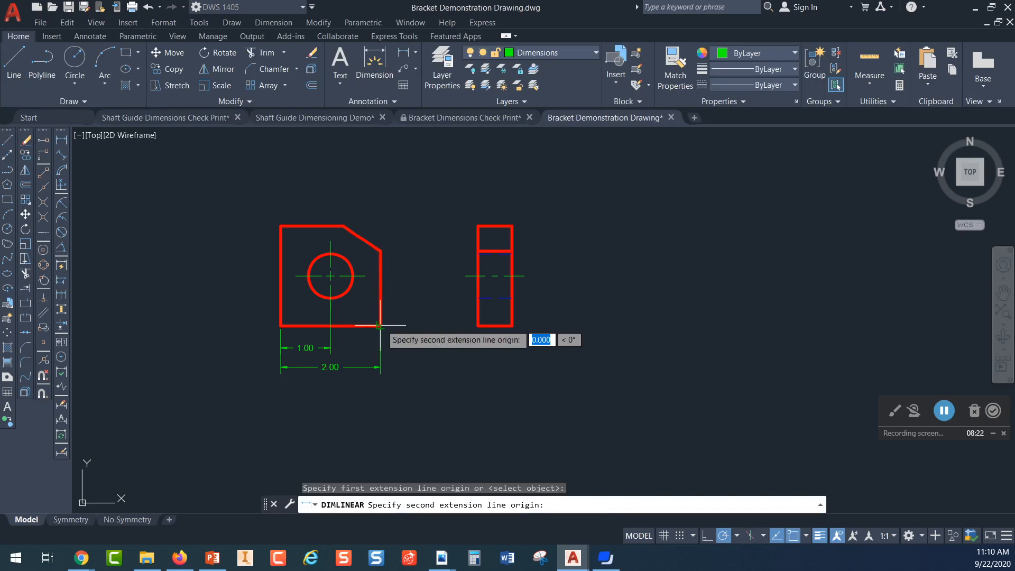
click(352, 276)
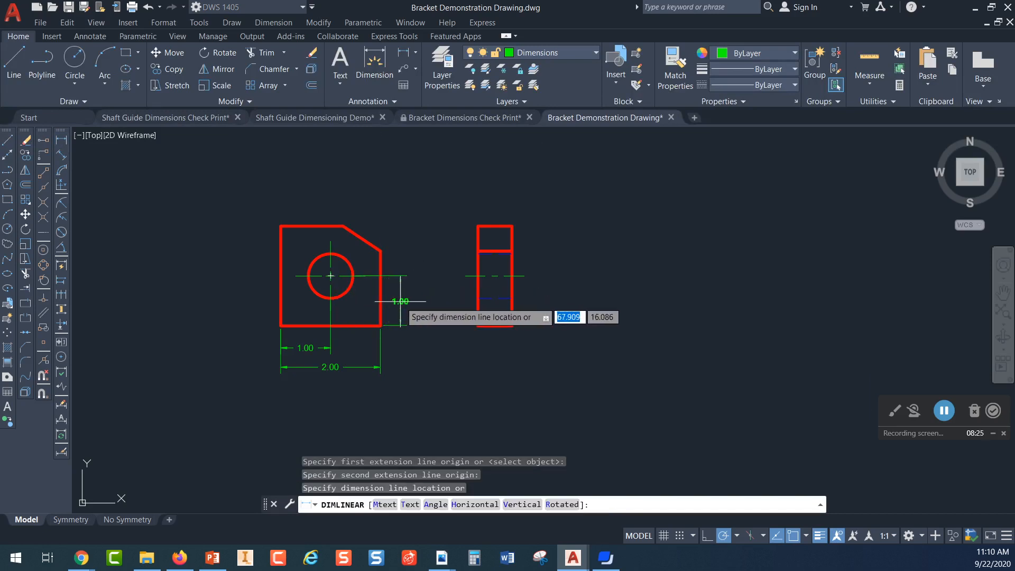
scroll(403, 301, up, 4)
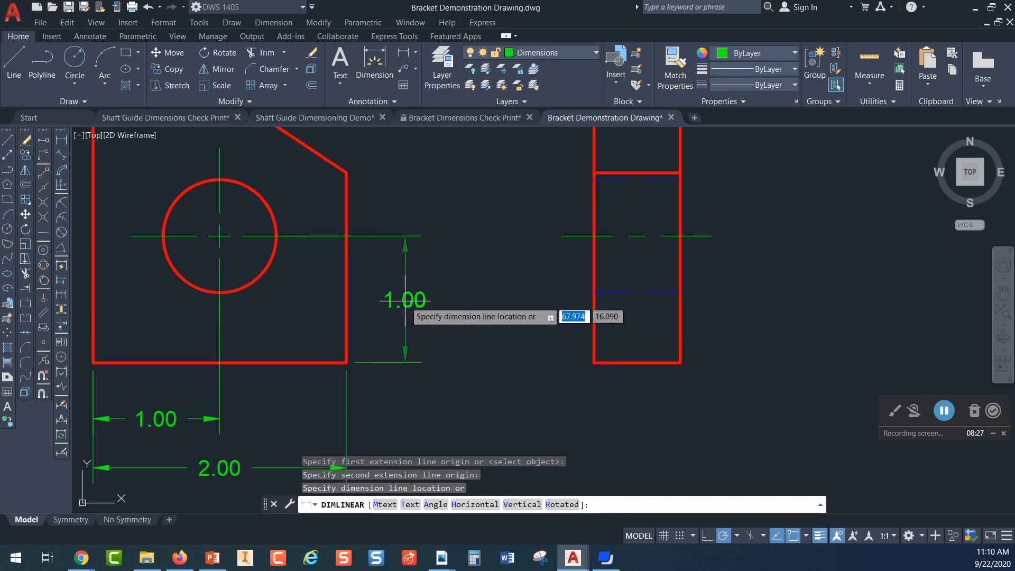
click(406, 300)
scroll(463, 301, down, 2)
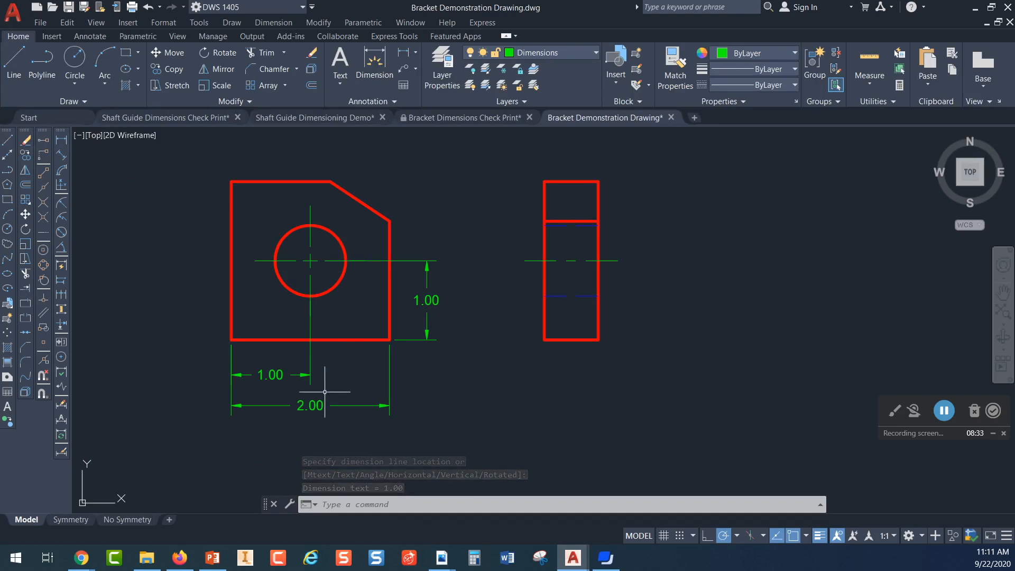
- Highlight the hole's horizontal and vertical location dimensions together, and clear the selection
click(277, 374)
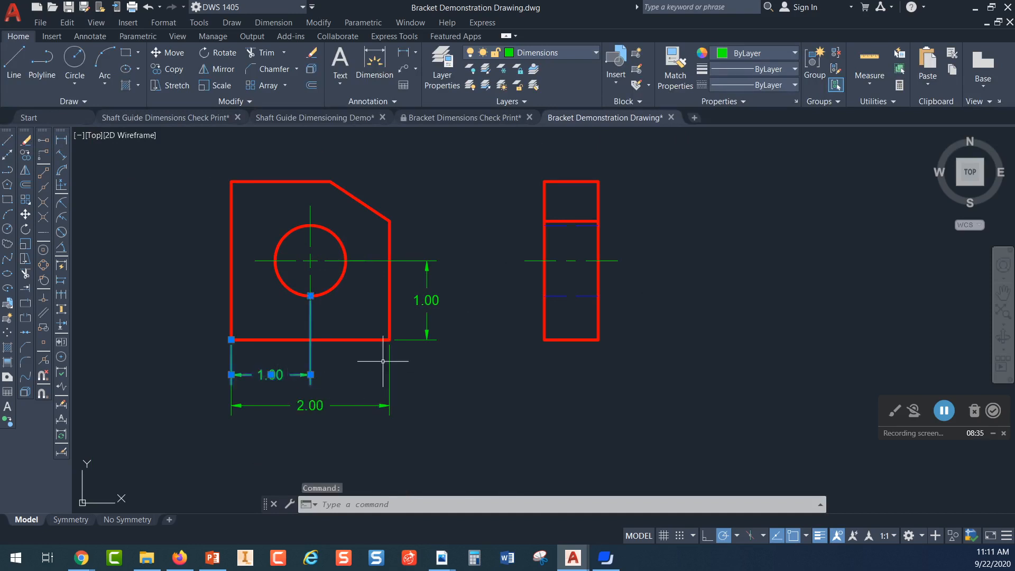
click(427, 300)
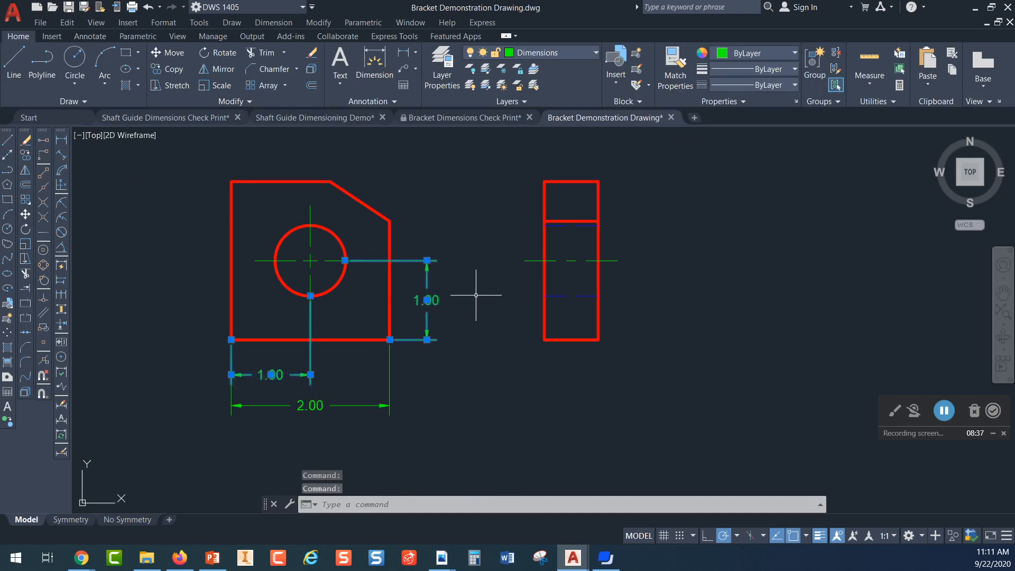
key(Escape)
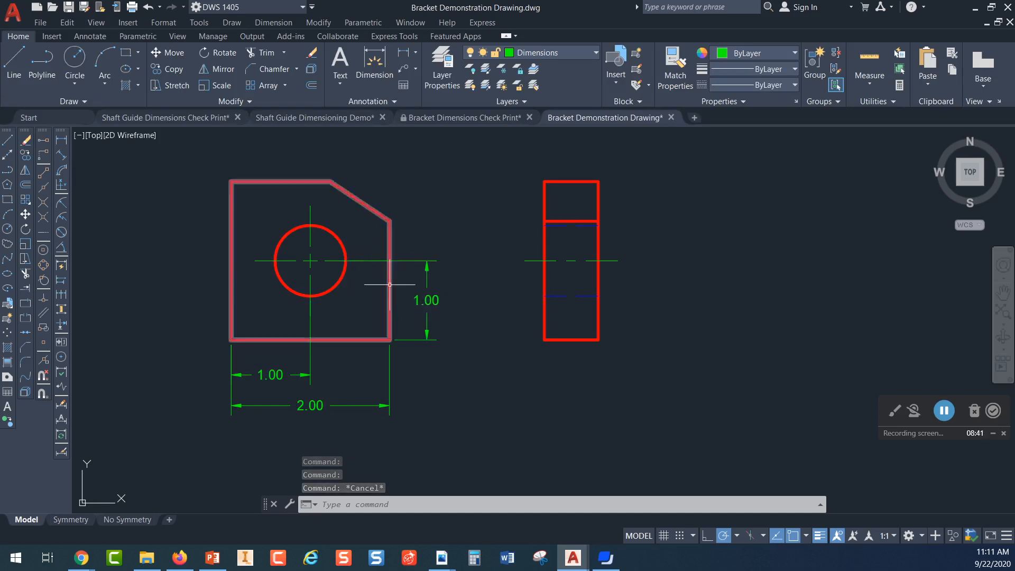
- Add a diameter dimension to the front view's hole, with its text placed outside the view beyond the upper-left corner
middle_drag(389, 286, 403, 300)
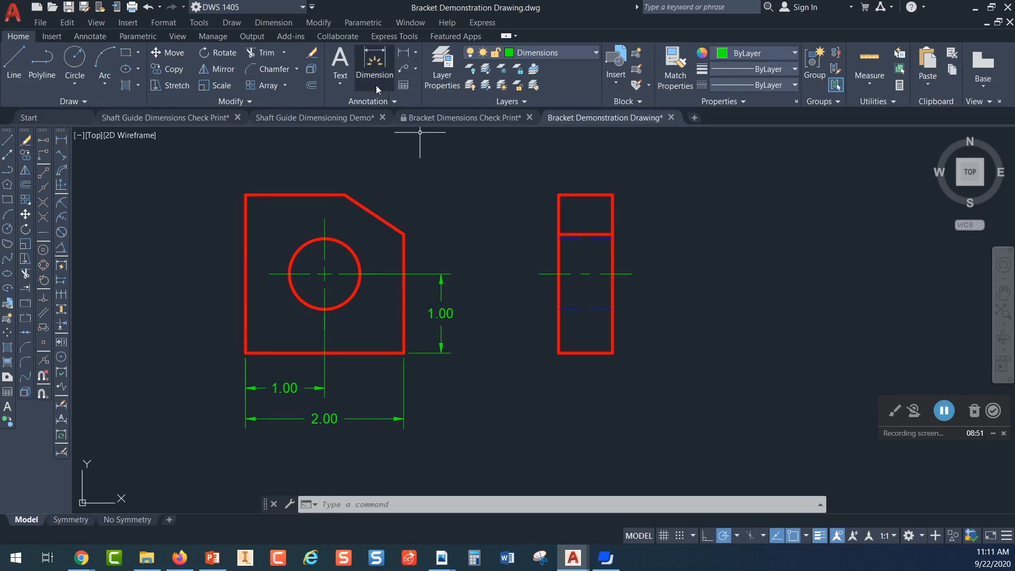
click(416, 53)
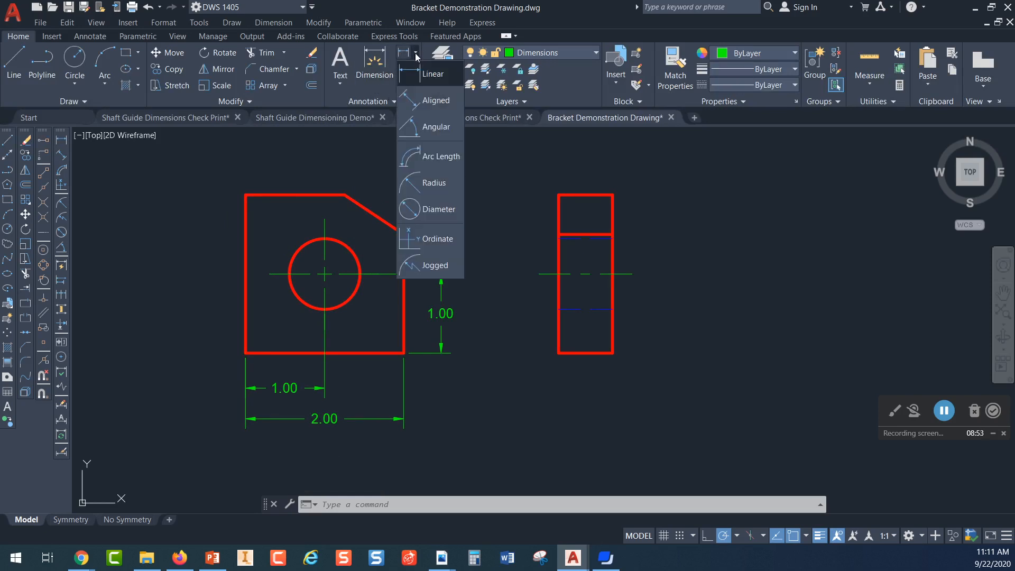
click(433, 209)
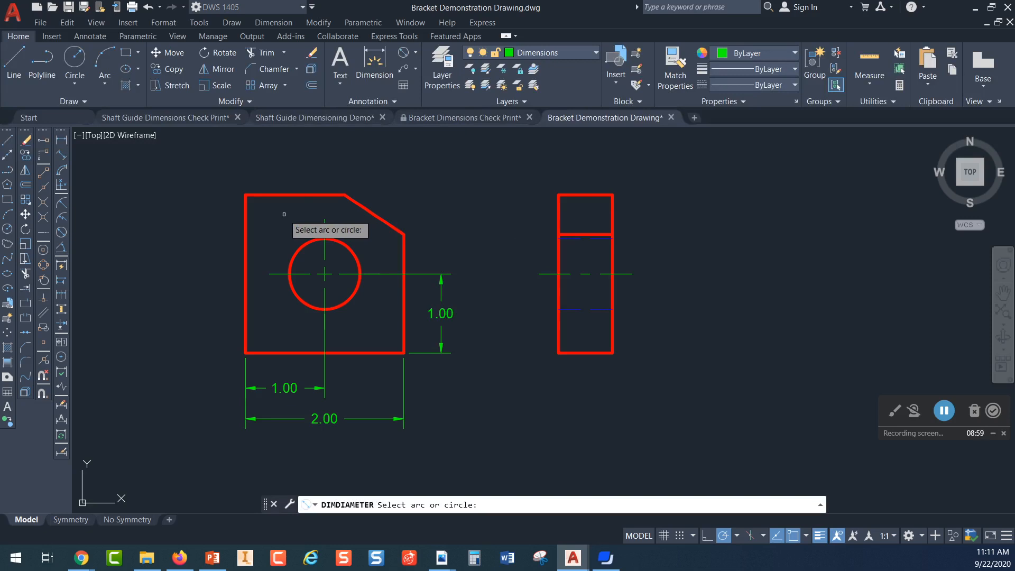
click(293, 254)
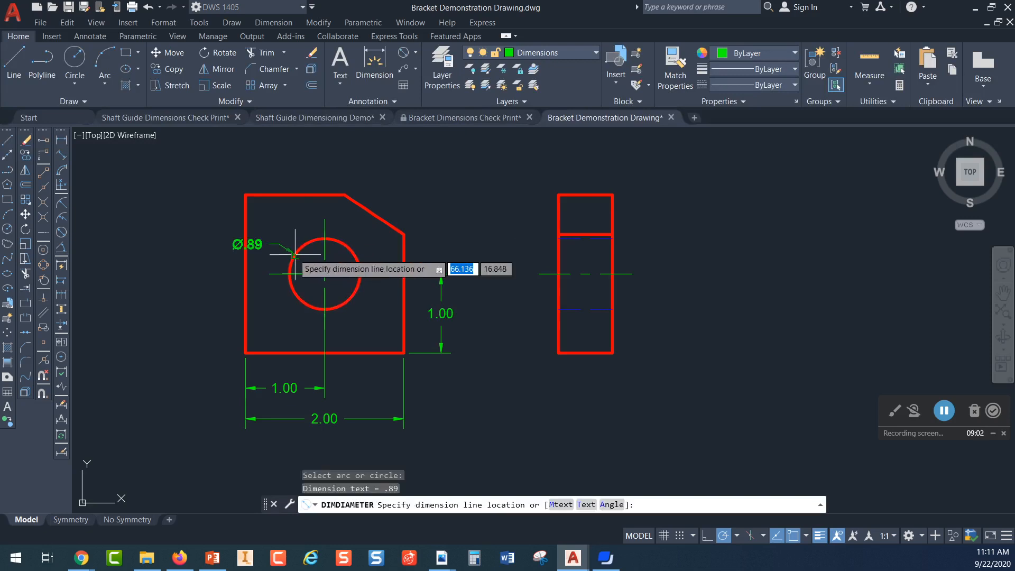
click(193, 194)
scroll(265, 246, up, 2)
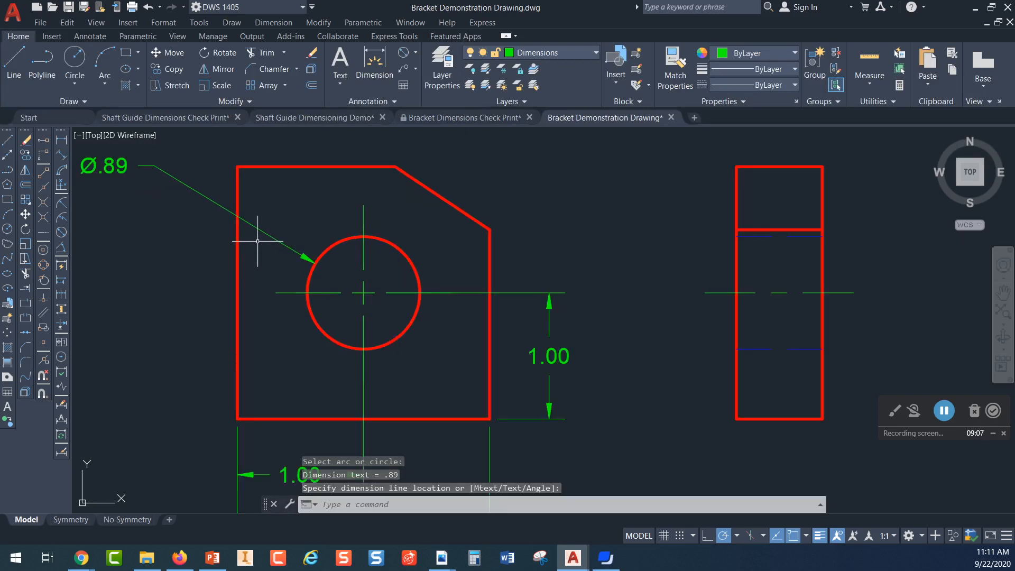
middle_drag(302, 248, 373, 270)
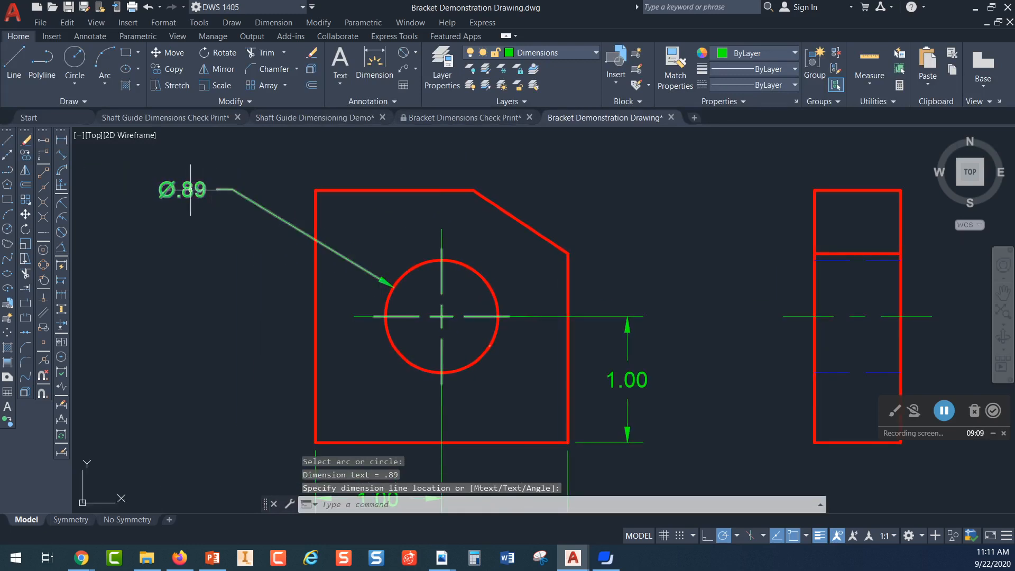
scroll(420, 235, down, 2)
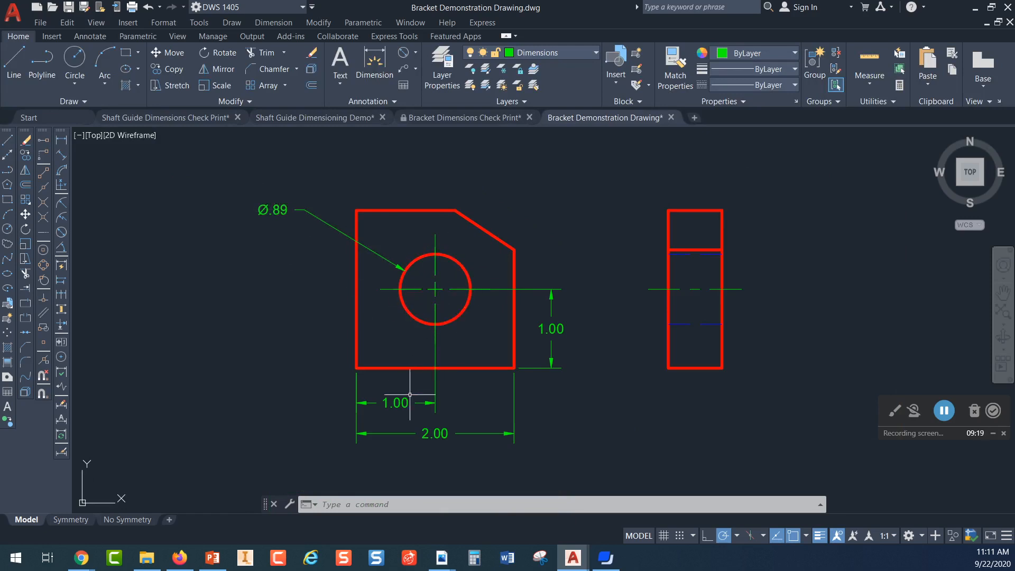
- Add a horizontal linear dimension across the slanted corner edge's two endpoints, placed above the front view
middle_drag(504, 365, 472, 351)
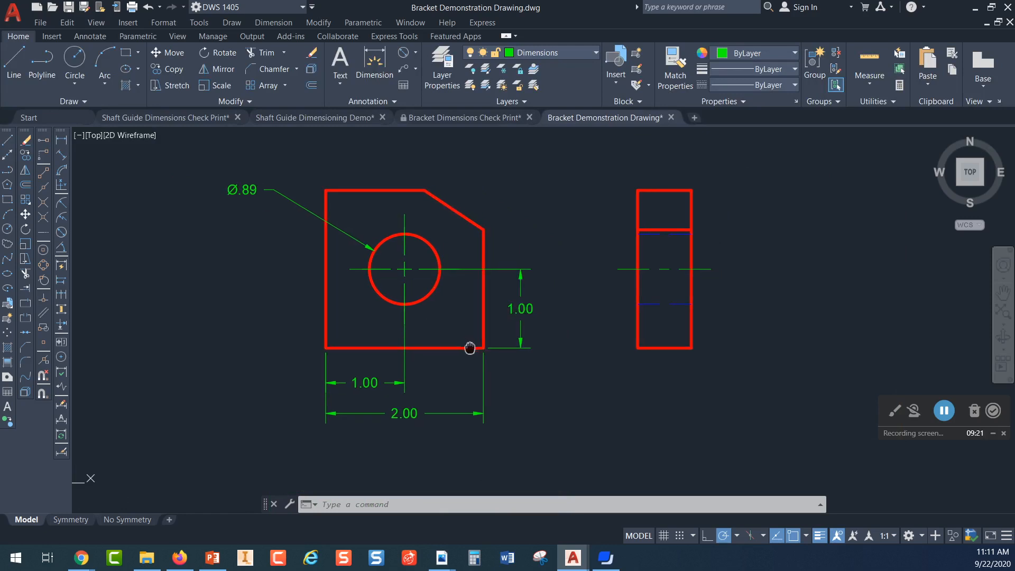
mouse_move(421, 409)
middle_down()
mouse_move(396, 330)
mouse_move(459, 335)
mouse_move(518, 292)
mouse_move(459, 289)
middle_up()
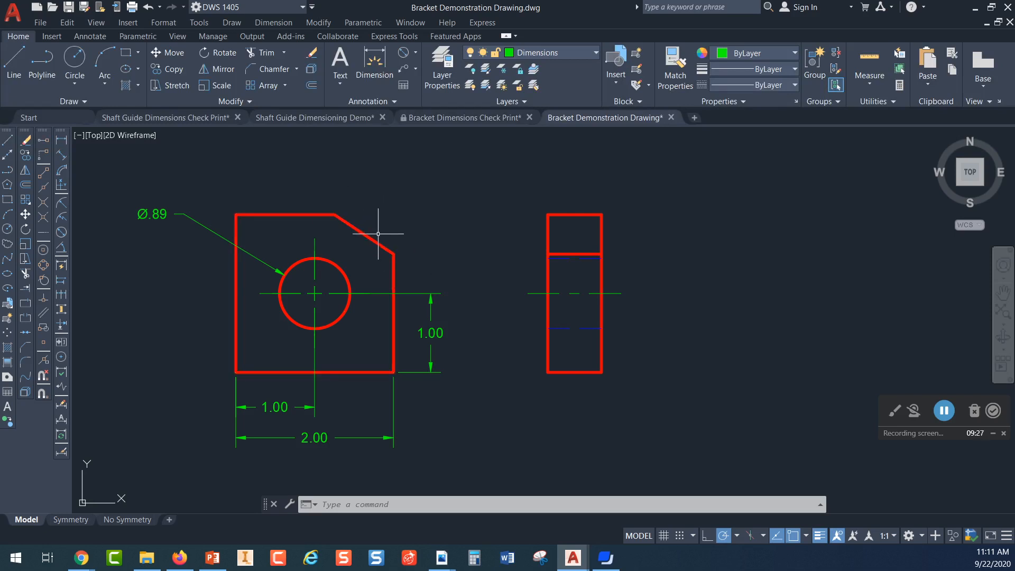
click(62, 141)
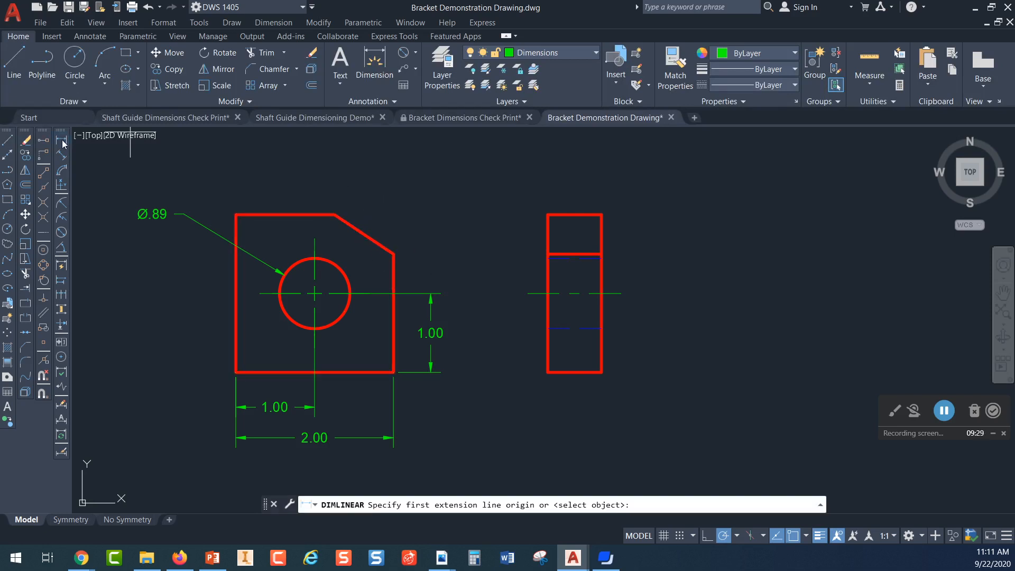
click(393, 253)
click(334, 214)
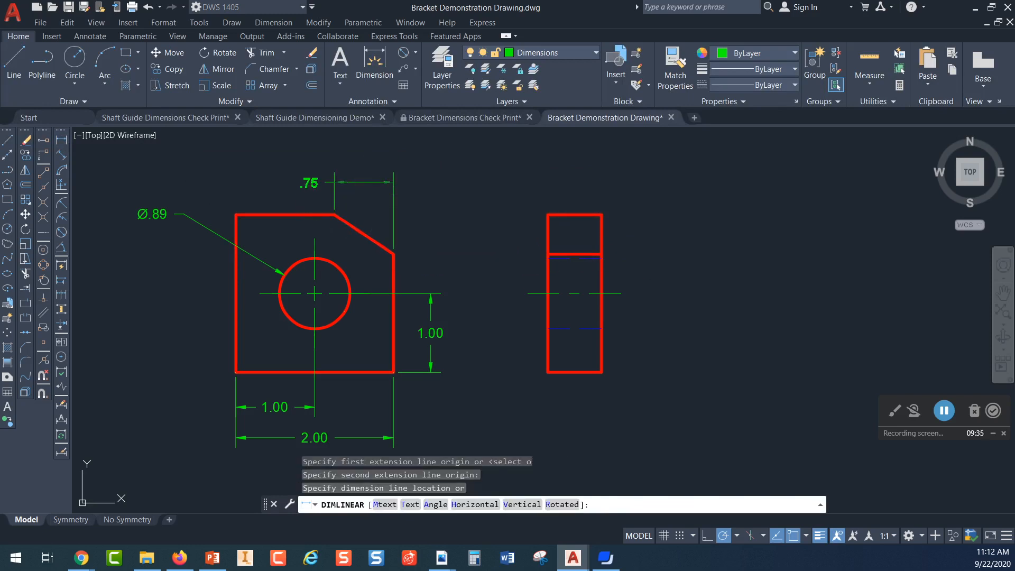
click(365, 183)
- Add a vertical linear dimension between the slanted corner edge's endpoints, placed to the right of the front view
click(62, 141)
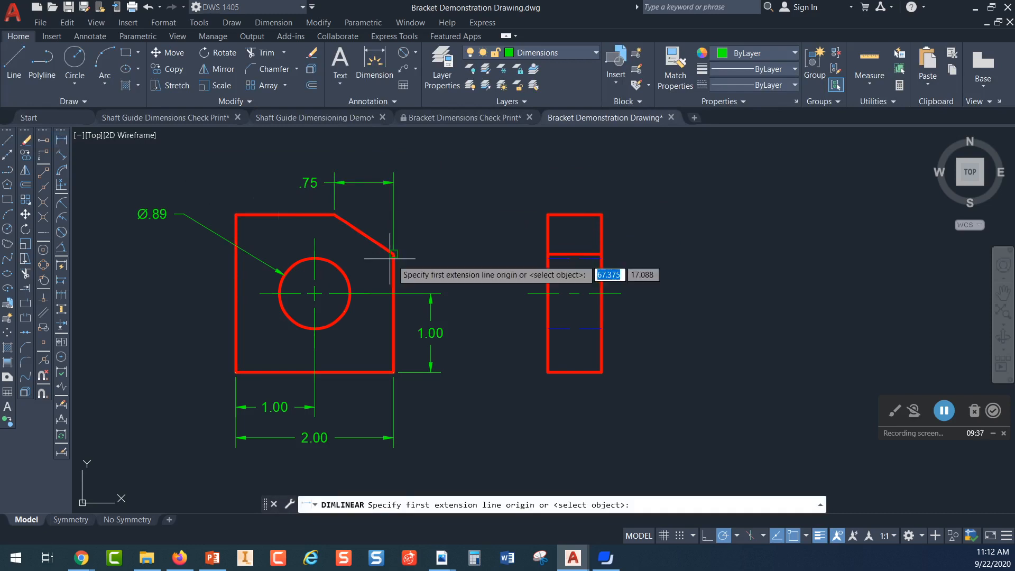
click(334, 214)
click(394, 247)
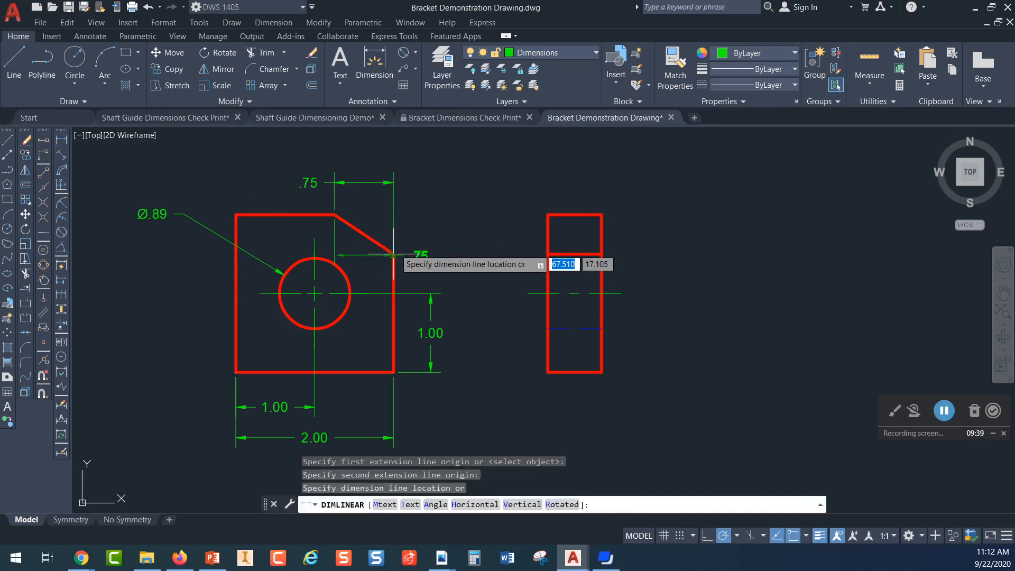
click(447, 235)
key(Escape)
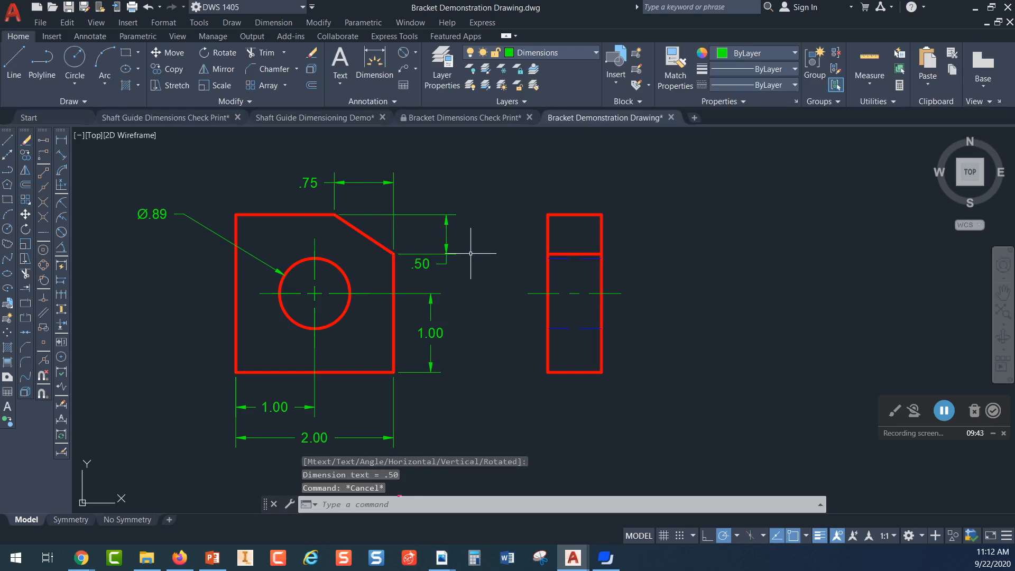
- Move the slanted edge's vertical dimension text between its extension lines, in line with the arrows
scroll(470, 253, up, 4)
click(348, 280)
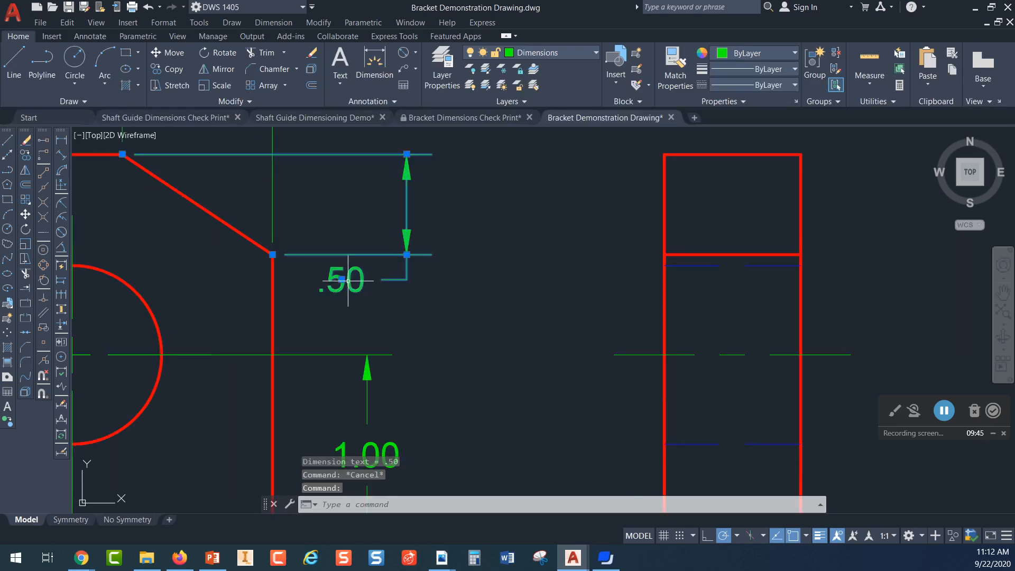
click(342, 279)
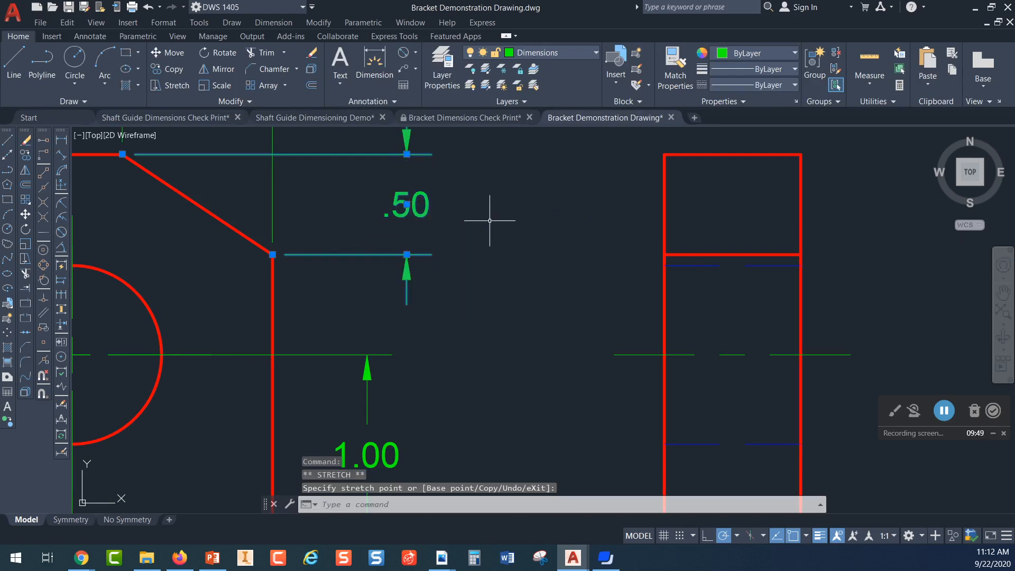
key(Escape)
scroll(481, 226, down, 2)
mouse_move(488, 232)
middle_down()
mouse_move(491, 268)
mouse_move(670, 253)
mouse_move(577, 231)
middle_up()
scroll(579, 239, down, 2)
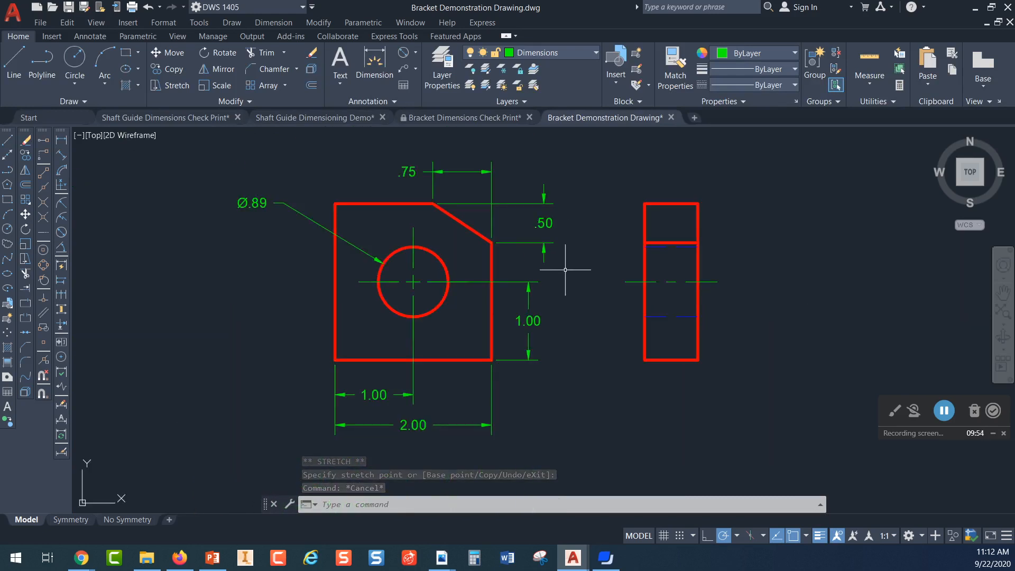
click(528, 301)
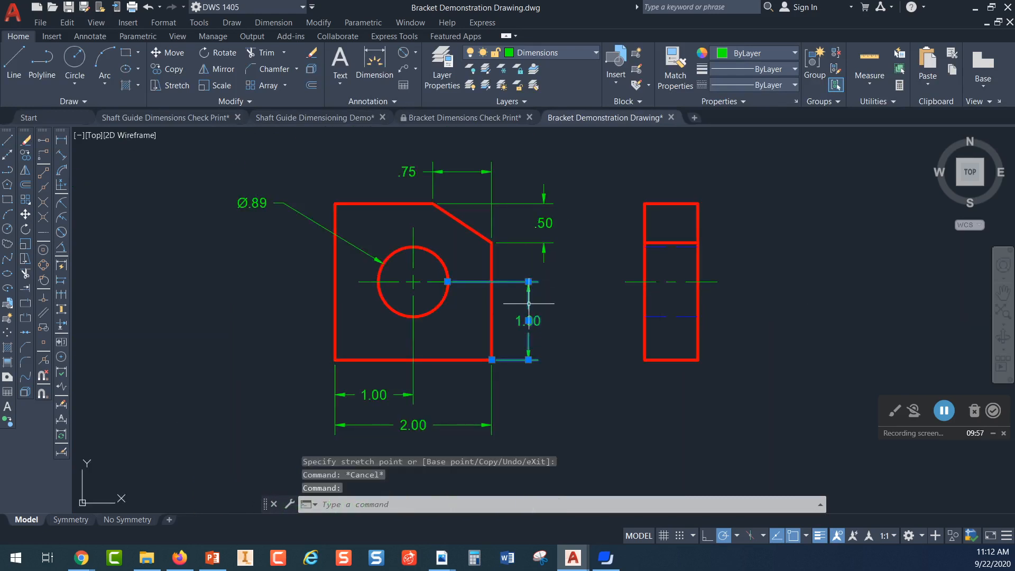
click(543, 223)
click(543, 243)
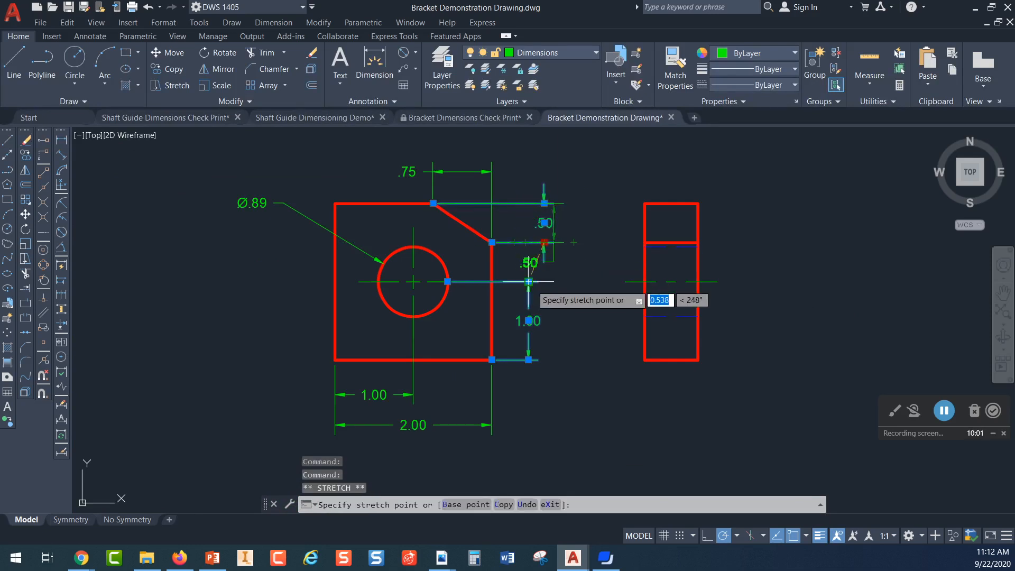
key(Escape)
key(Escape)
- Stretch the slanted edge's vertical dimension line into alignment with the hole's vertical location dimension on the front view
click(548, 223)
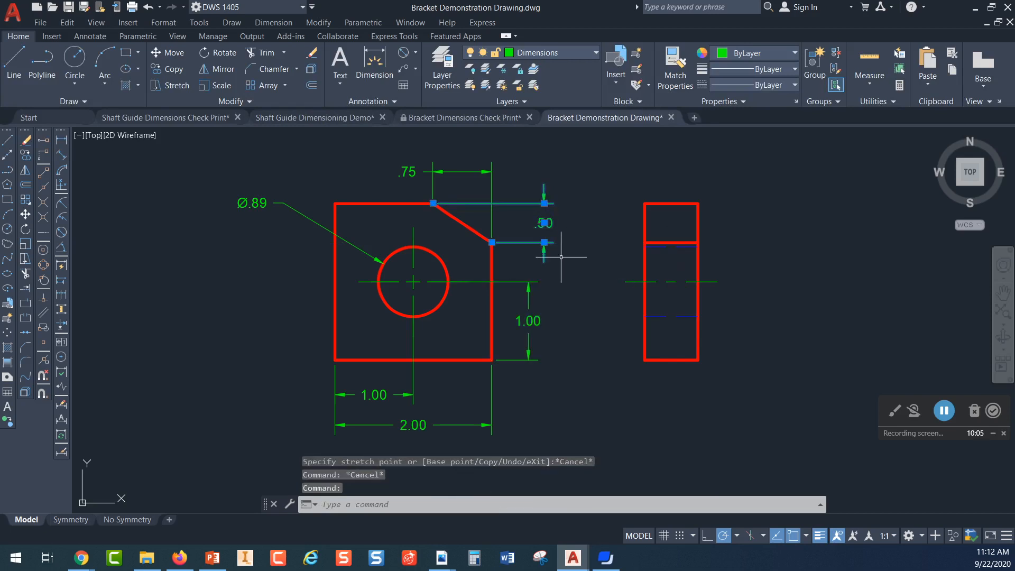
click(544, 242)
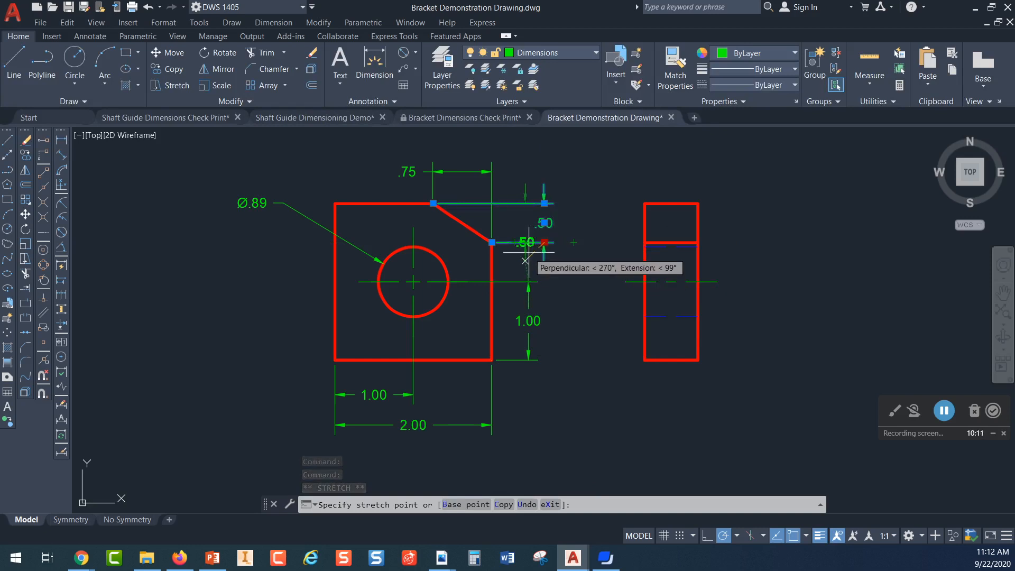
scroll(528, 274, up, 3)
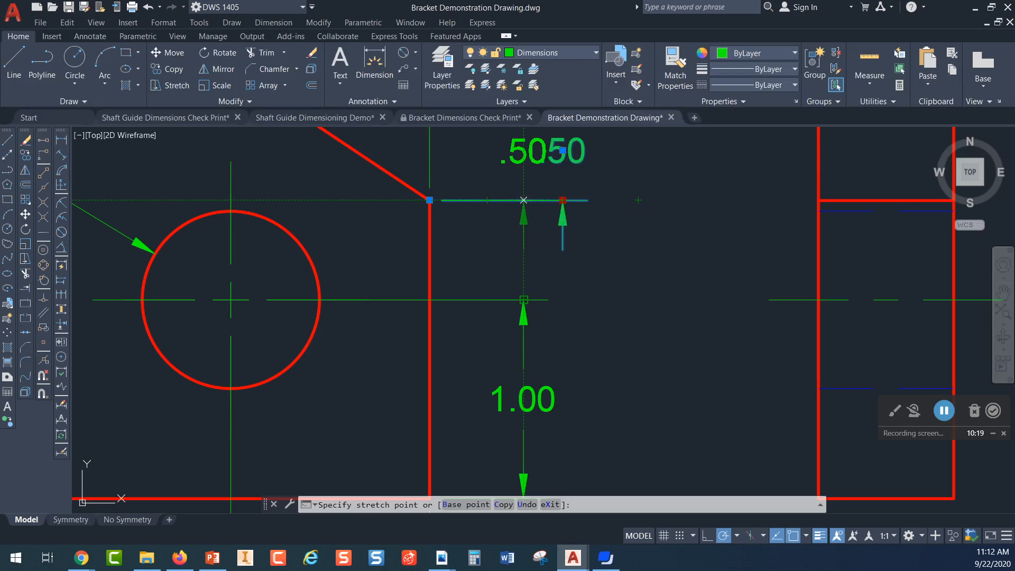
click(536, 200)
key(Escape)
scroll(586, 203, down, 4)
middle_drag(624, 243, 570, 294)
middle_drag(576, 336, 526, 333)
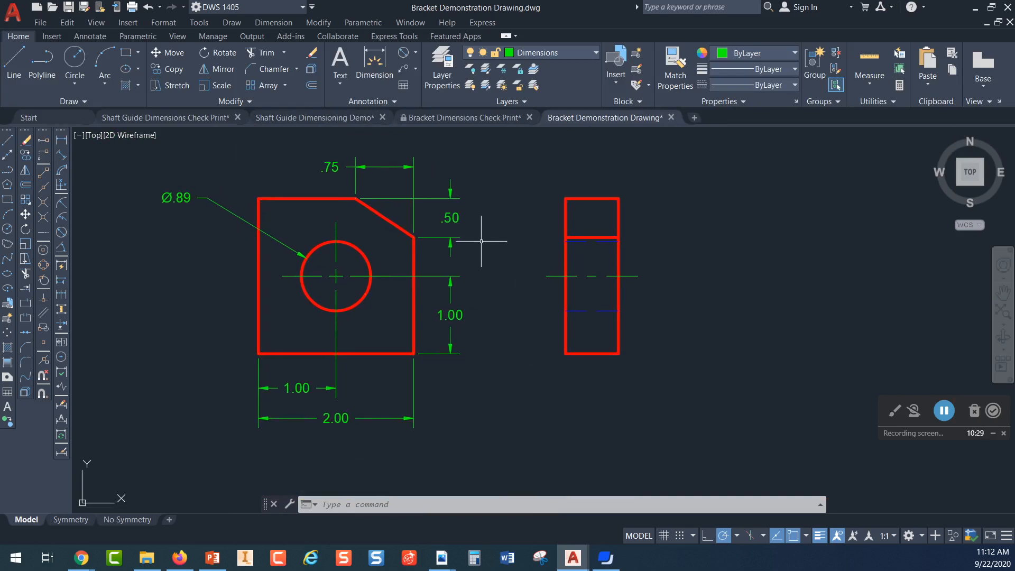
- Add a vertical linear dimension for the side view's full height, placed between the front and side views
middle_drag(493, 288, 470, 284)
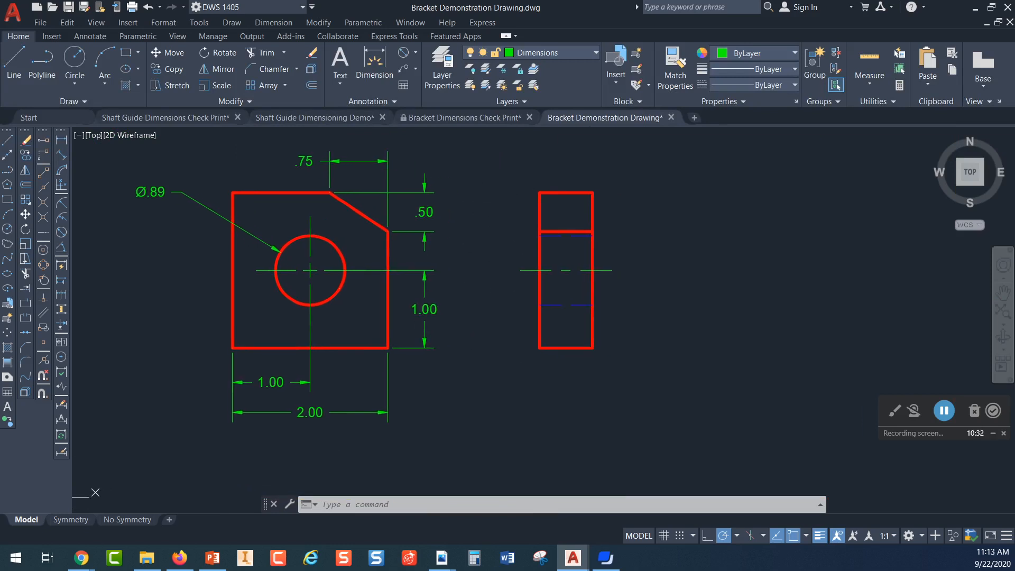
click(61, 142)
click(539, 348)
click(537, 192)
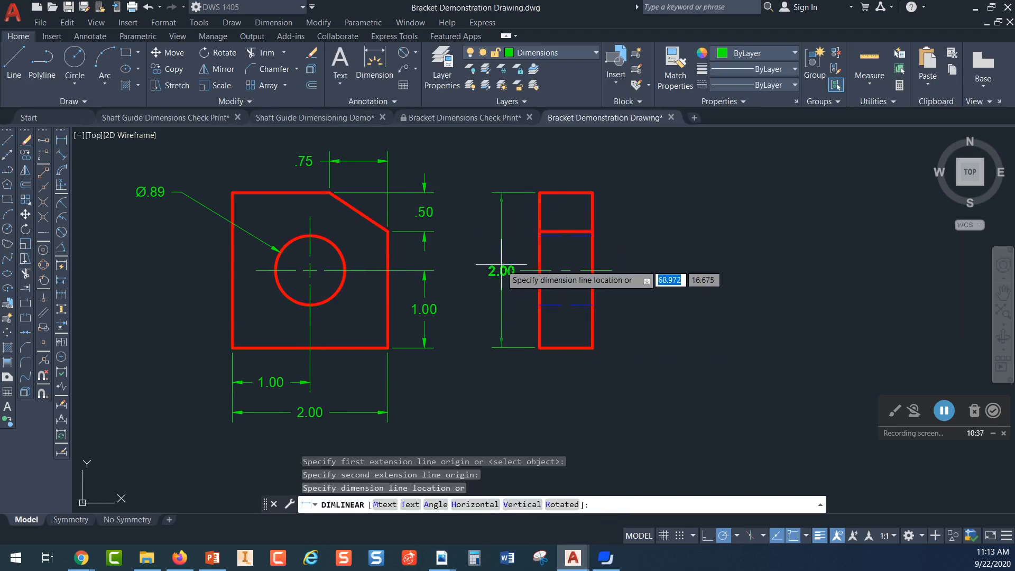
click(501, 264)
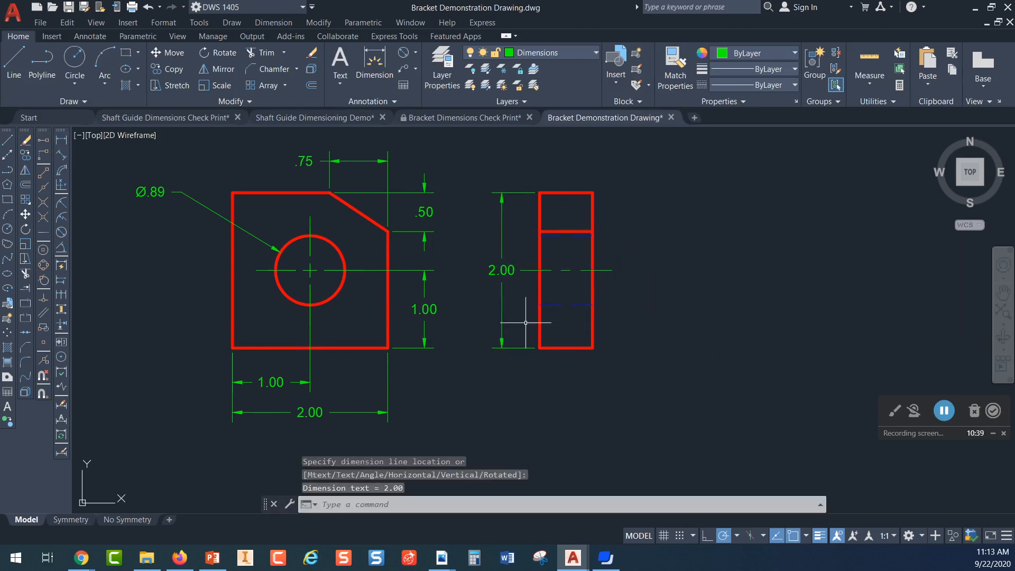
- Add a horizontal linear dimension across the side view's top edge, placed above it in line with the front view's top dimension
click(60, 142)
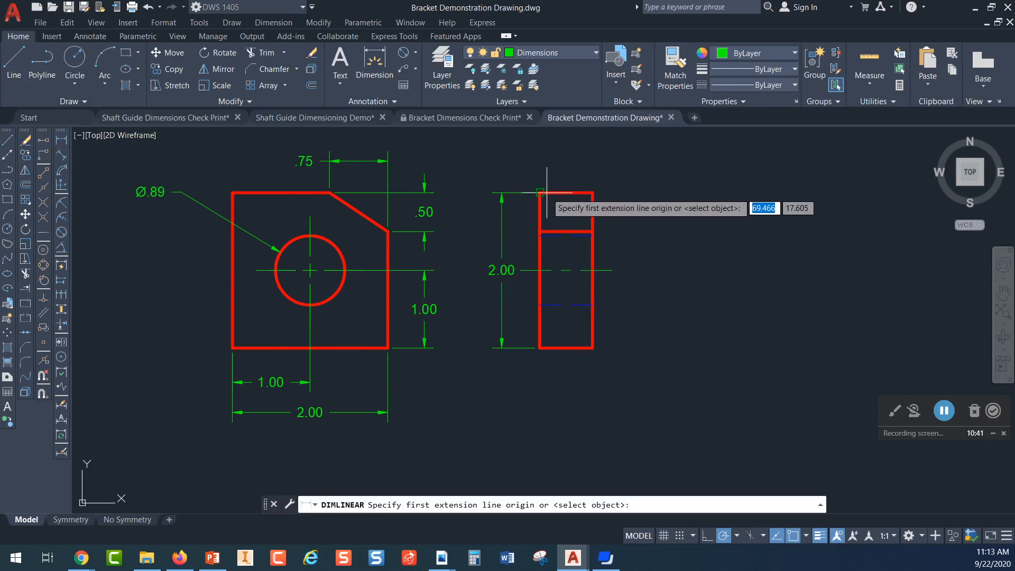
click(539, 193)
click(591, 192)
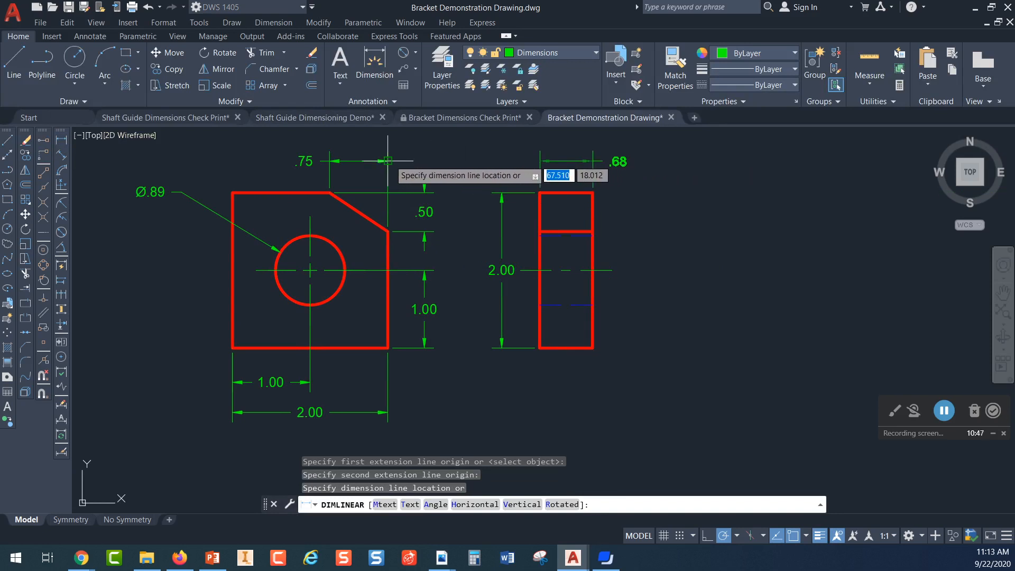
click(554, 160)
key(Escape)
- Move the side view's width dimension text midway between its extension lines, in line with the arrows
scroll(645, 169, up, 4)
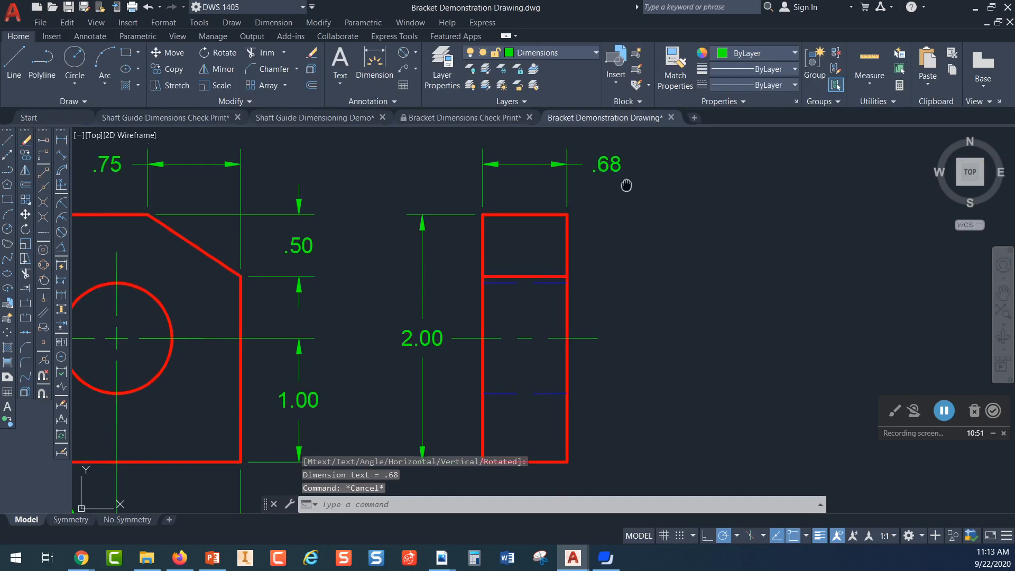
click(575, 210)
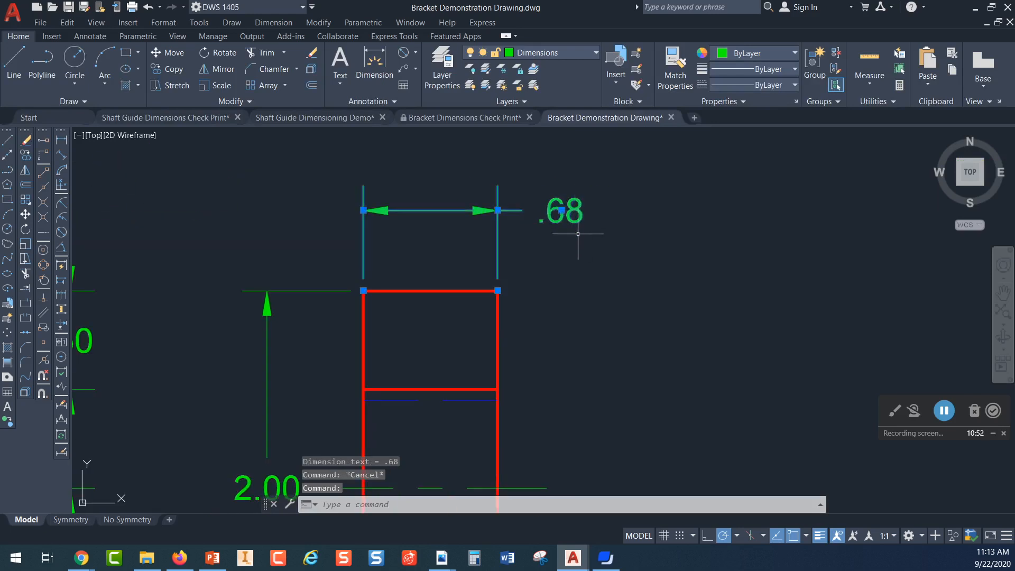
click(562, 210)
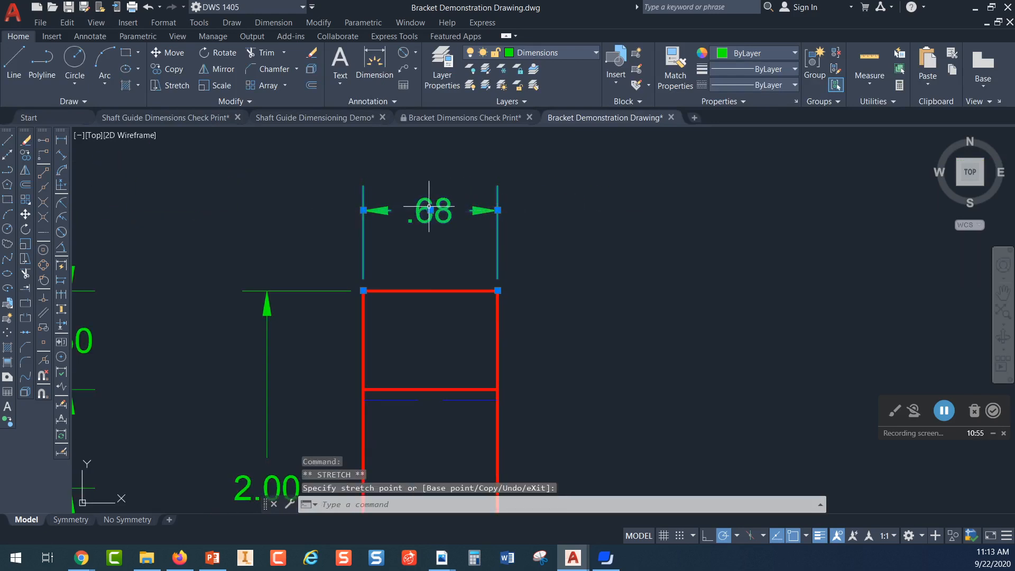
key(Escape)
scroll(577, 220, down, 2)
scroll(568, 256, down, 3)
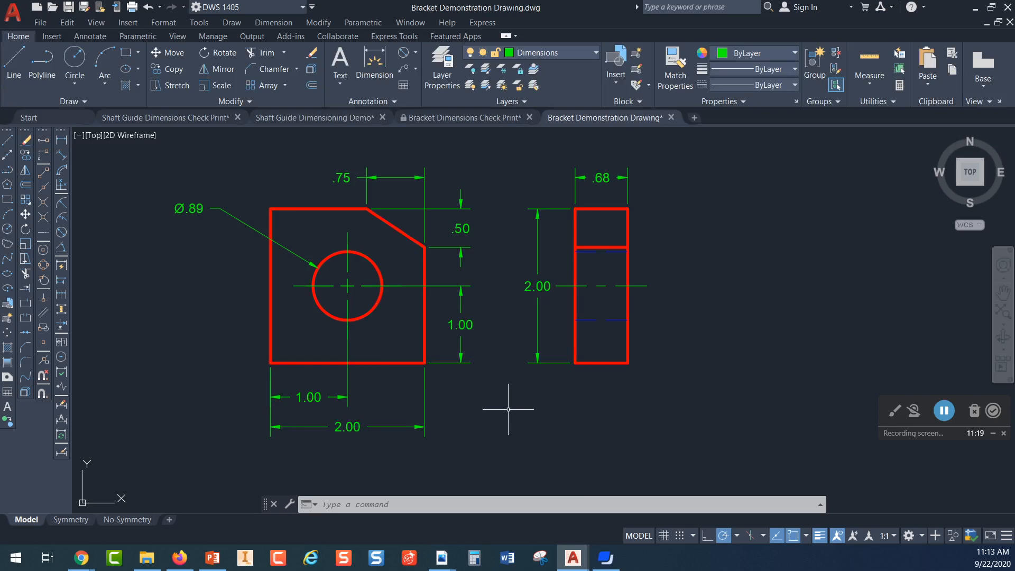
- Open the No Symmetry layout and examine the general notes and the tolerance block on the sheet
click(127, 519)
middle_drag(150, 366, 633, 346)
scroll(289, 336, up, 2)
scroll(332, 327, down, 4)
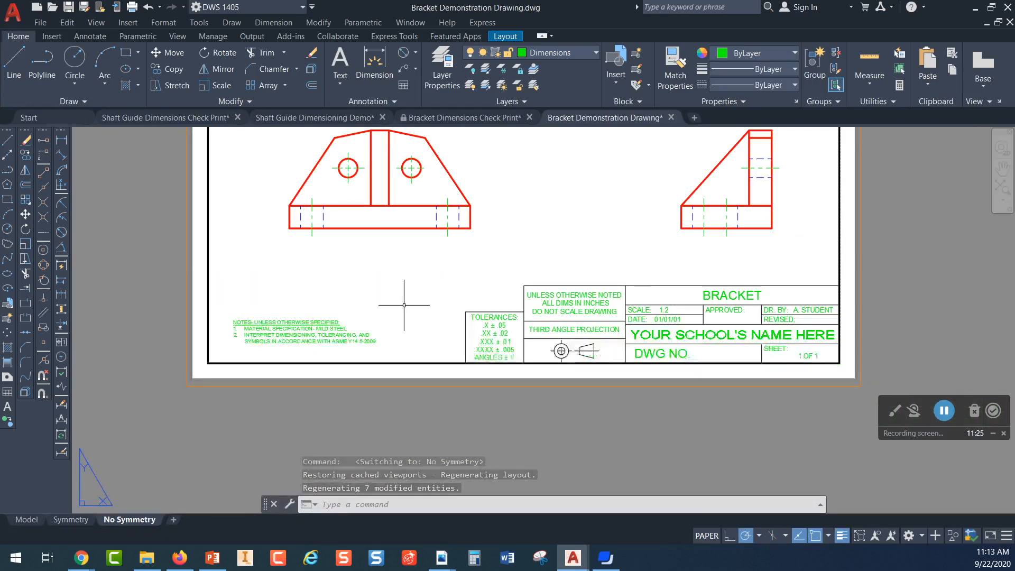
scroll(365, 326, up, 3)
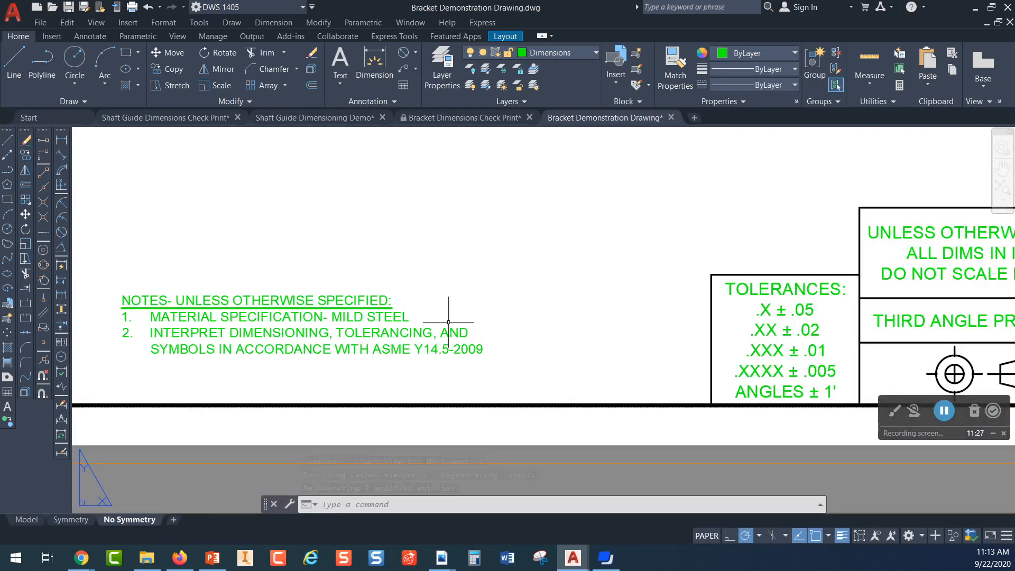
scroll(327, 323, up, 2)
scroll(342, 326, down, 2)
click(355, 314)
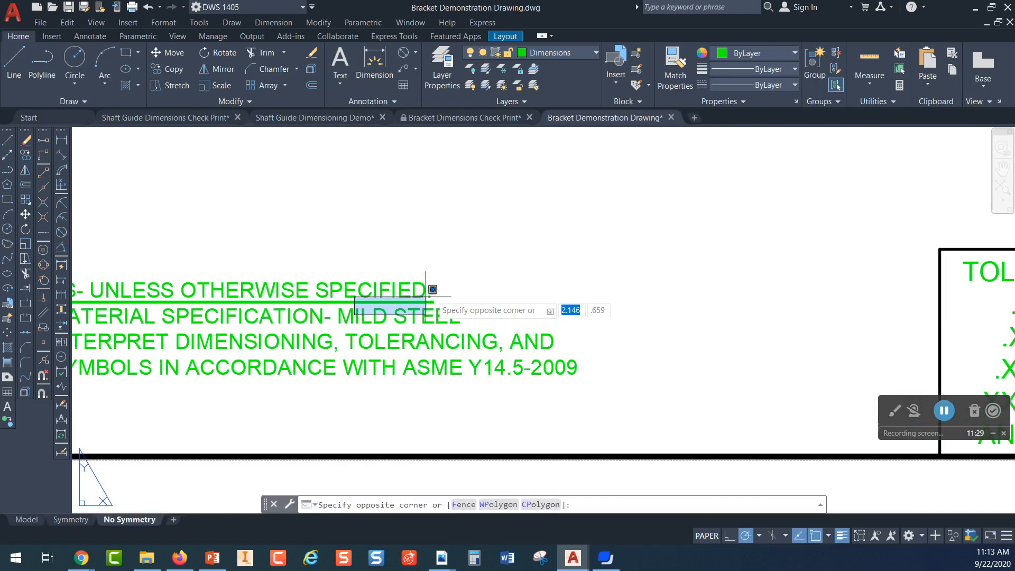
click(379, 316)
middle_drag(515, 272, 516, 273)
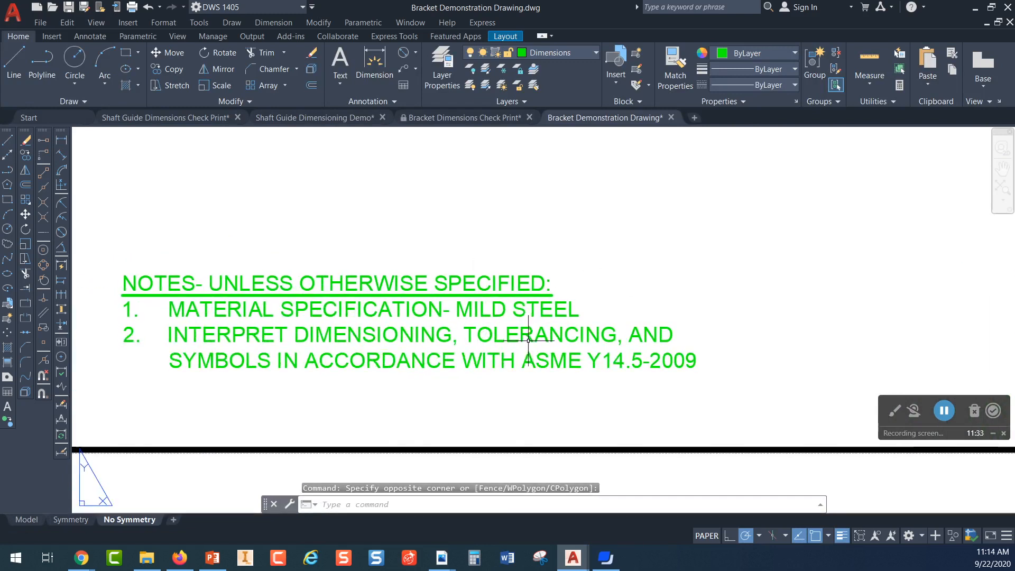
scroll(530, 340, down, 4)
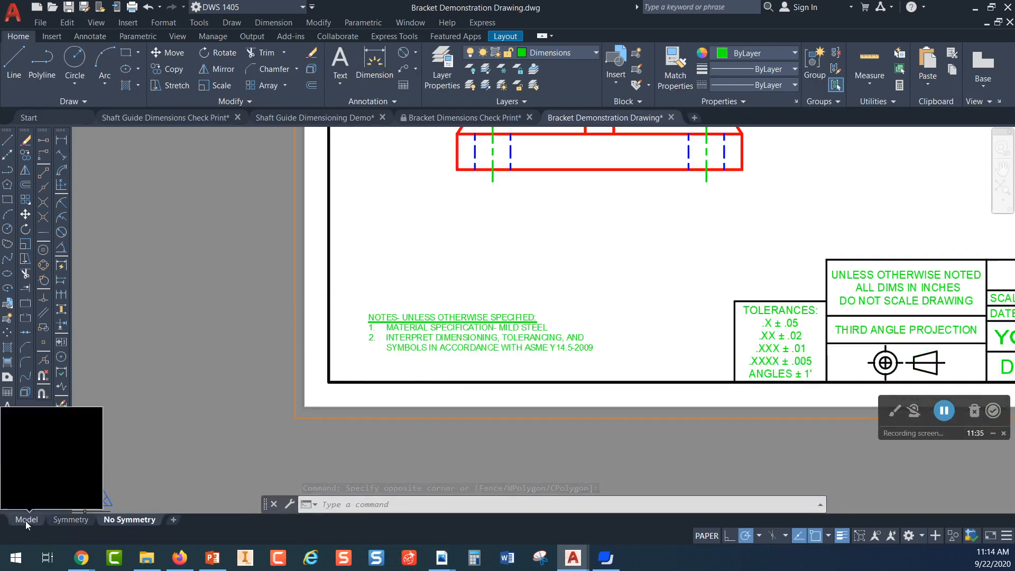
- Return to model space and examine the notes text, the bracket views and the dimensioned example views
click(25, 520)
scroll(380, 338, down, 3)
middle_drag(300, 393, 600, 253)
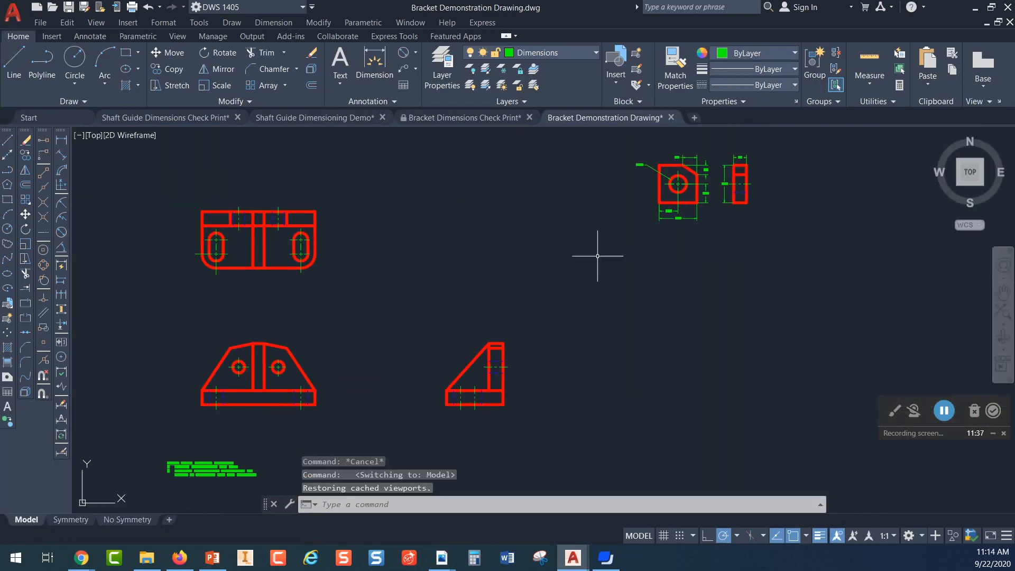
middle_drag(346, 415, 368, 352)
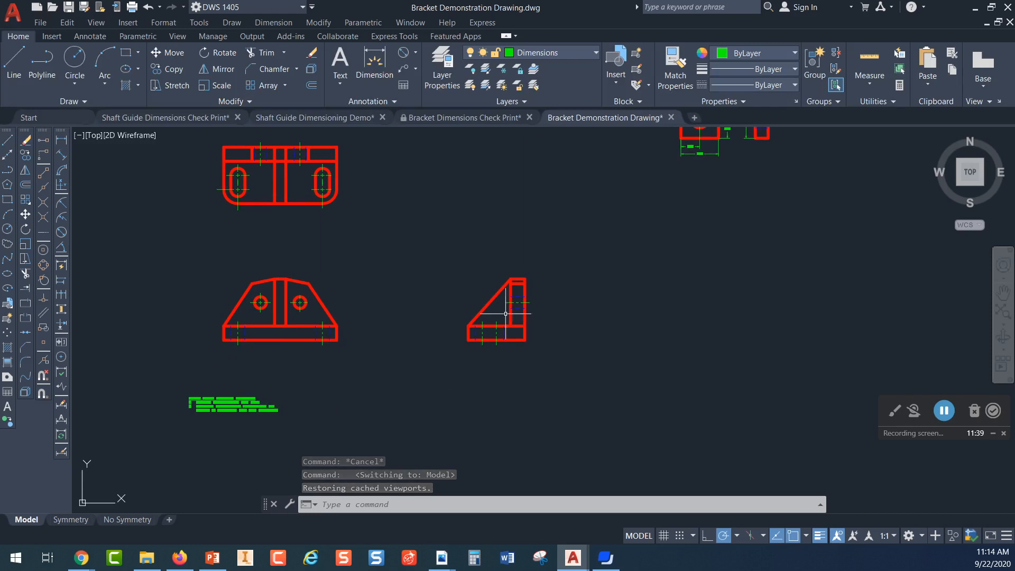
scroll(215, 420, up, 5)
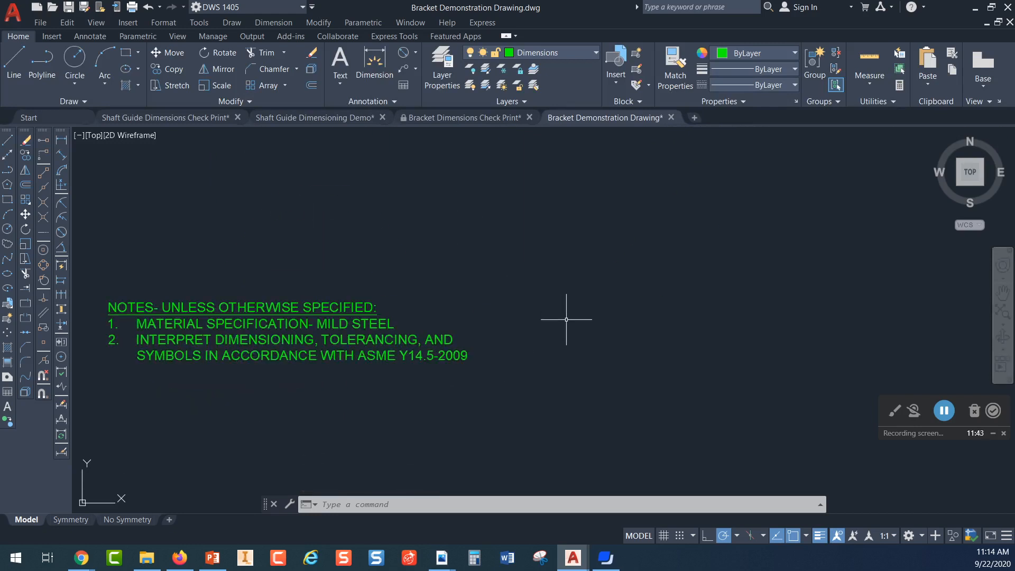
scroll(351, 323, down, 3)
scroll(664, 288, down, 3)
scroll(390, 438, up, 3)
scroll(389, 438, down, 3)
middle_drag(541, 380, 359, 398)
scroll(415, 340, up, 3)
scroll(415, 340, down, 3)
middle_drag(419, 344, 464, 271)
scroll(460, 271, up, 3)
middle_drag(455, 321, 464, 332)
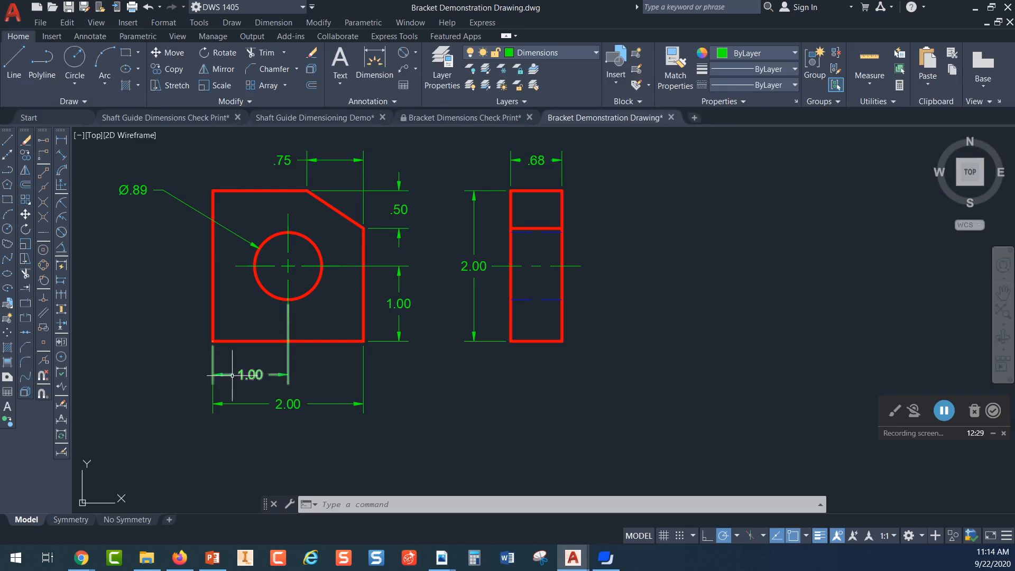
- Open the Dimension Style Manager to check the current dimension style, and close it without changes
click(62, 452)
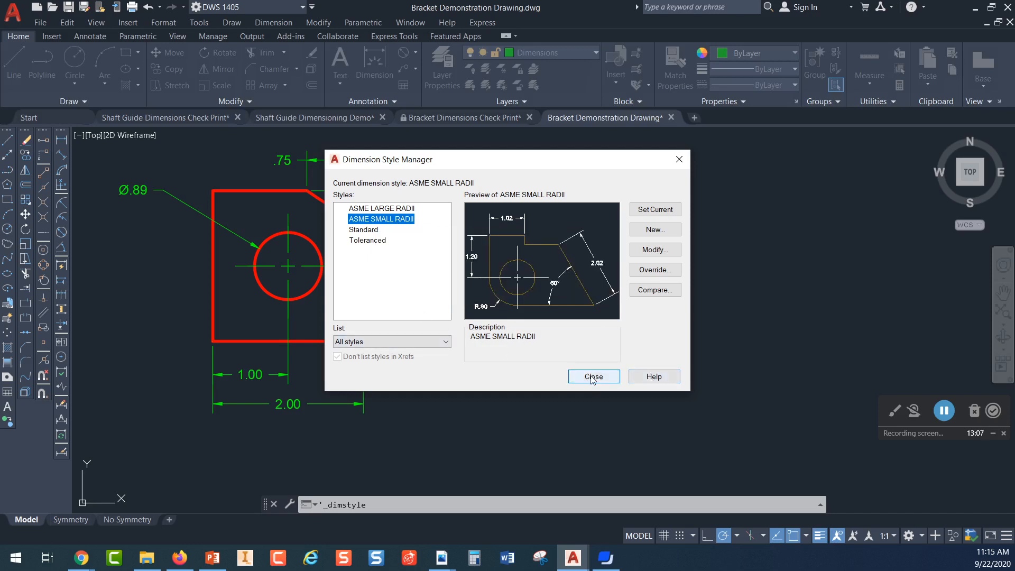
click(679, 159)
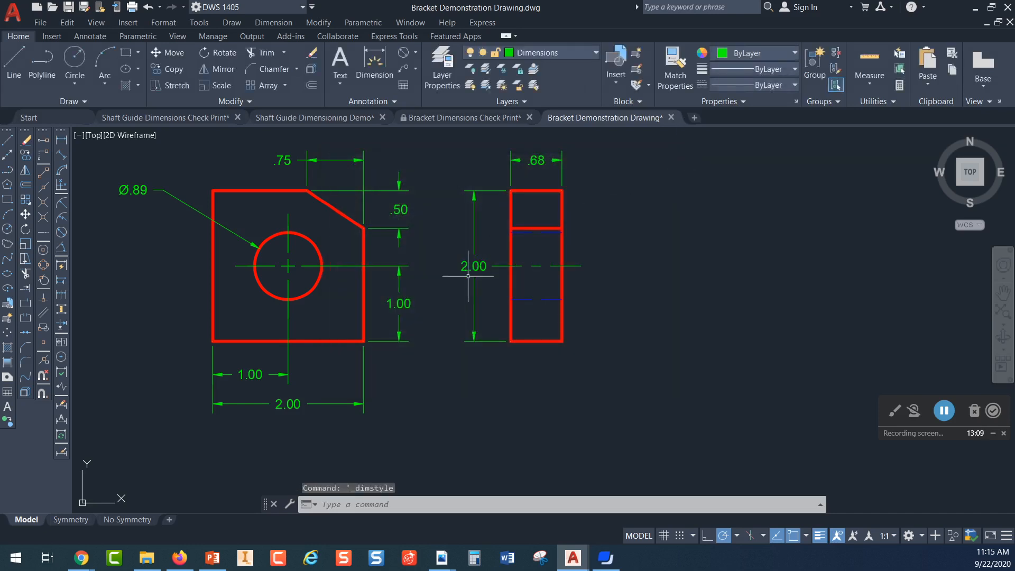
middle_drag(438, 286, 444, 316)
middle_drag(437, 265, 427, 263)
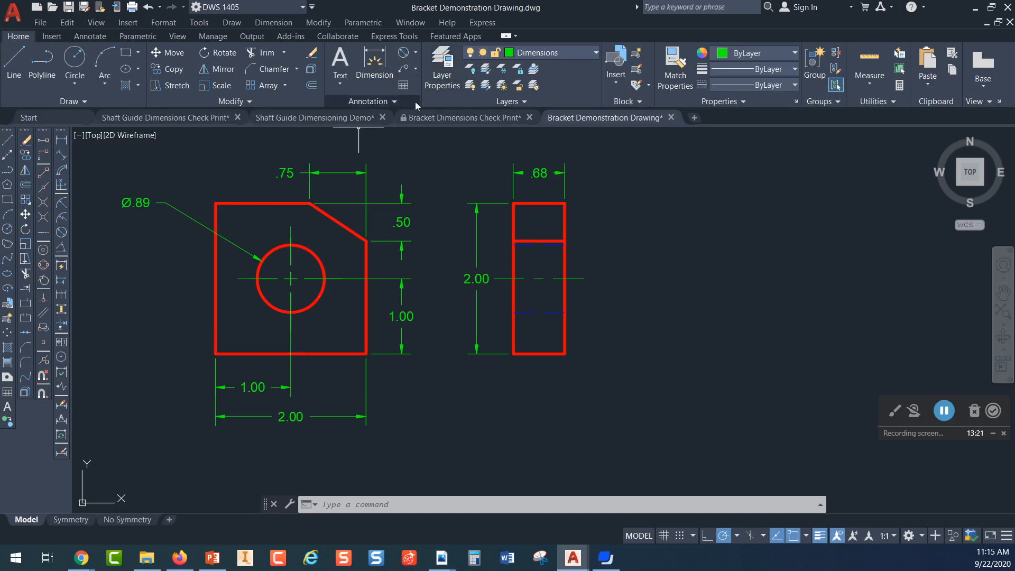
- Open the ASME SMALL RADII dimension style for modification from the annotation styles, and move the dialog clear of the style list
click(394, 101)
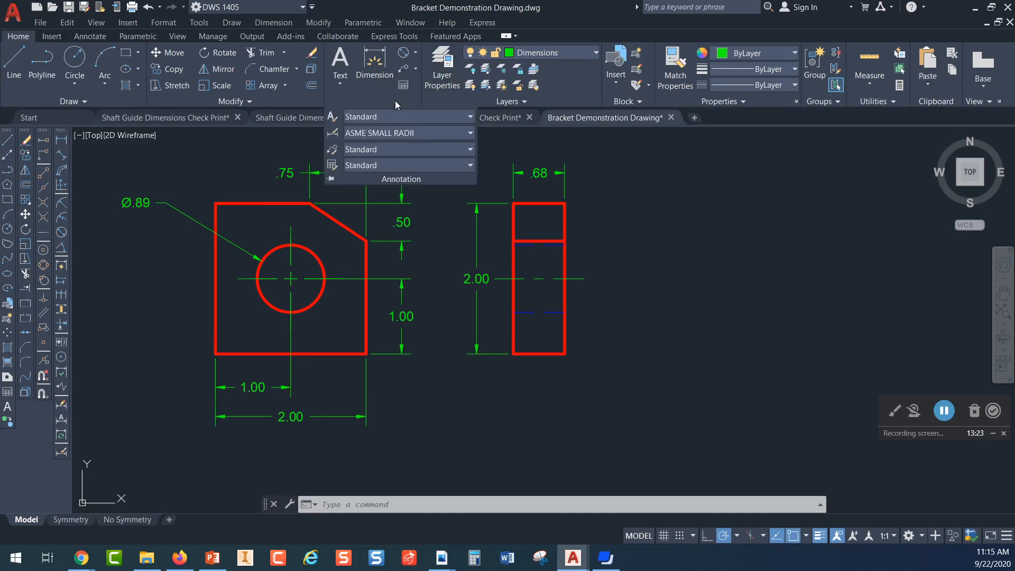
click(334, 135)
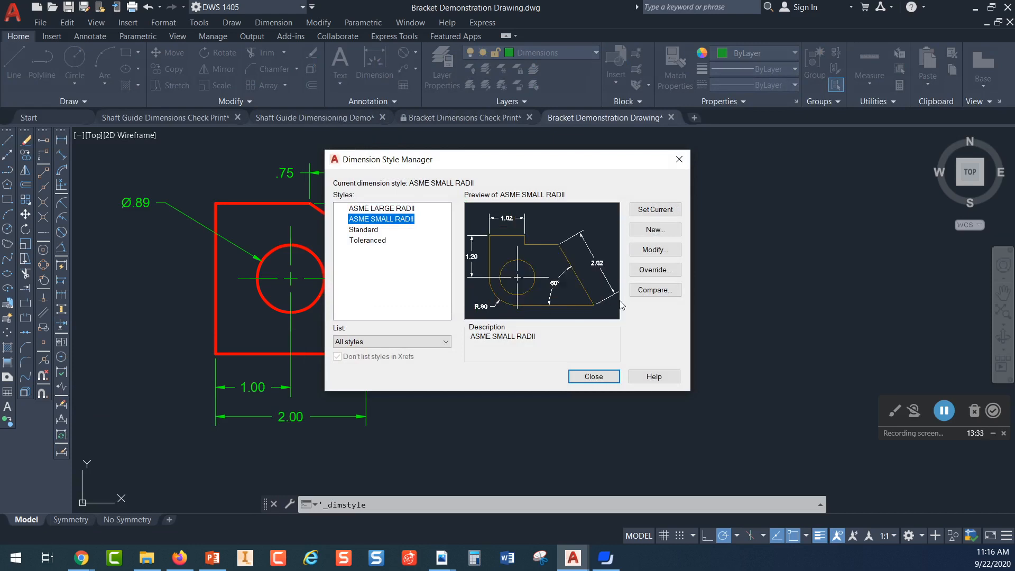
click(637, 251)
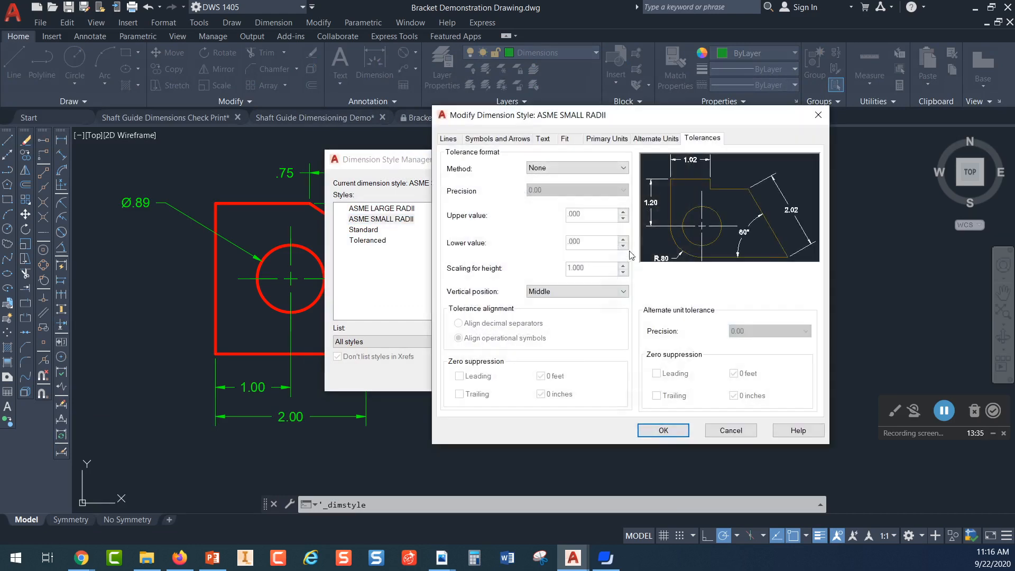
drag(639, 121, 415, 130)
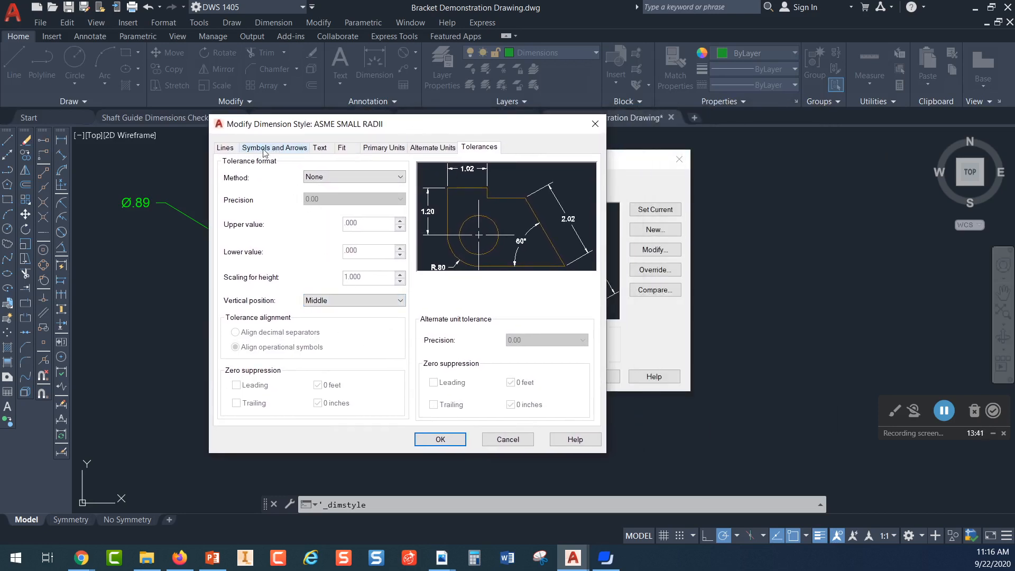
- Examine the style's line settings: baseline spacing, extension beyond dimension lines and offset from origin
click(225, 150)
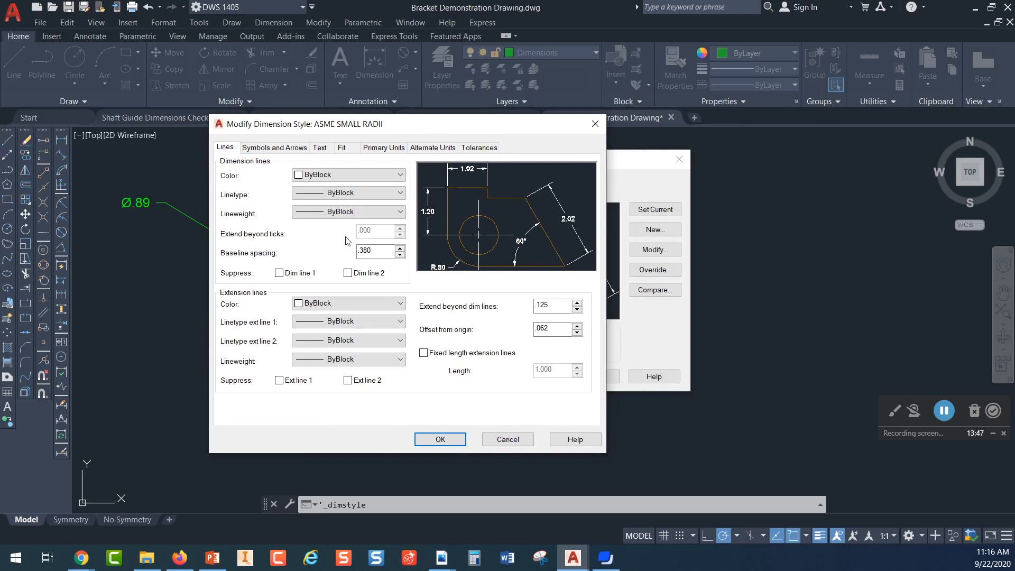
drag(374, 250, 345, 252)
click(389, 249)
drag(563, 306, 527, 305)
click(553, 303)
click(554, 327)
double_click(545, 330)
click(545, 329)
click(554, 304)
click(552, 331)
- Examine the style's arrow size setting and compare it with the arrowheads on the drawing's dimensions
click(278, 150)
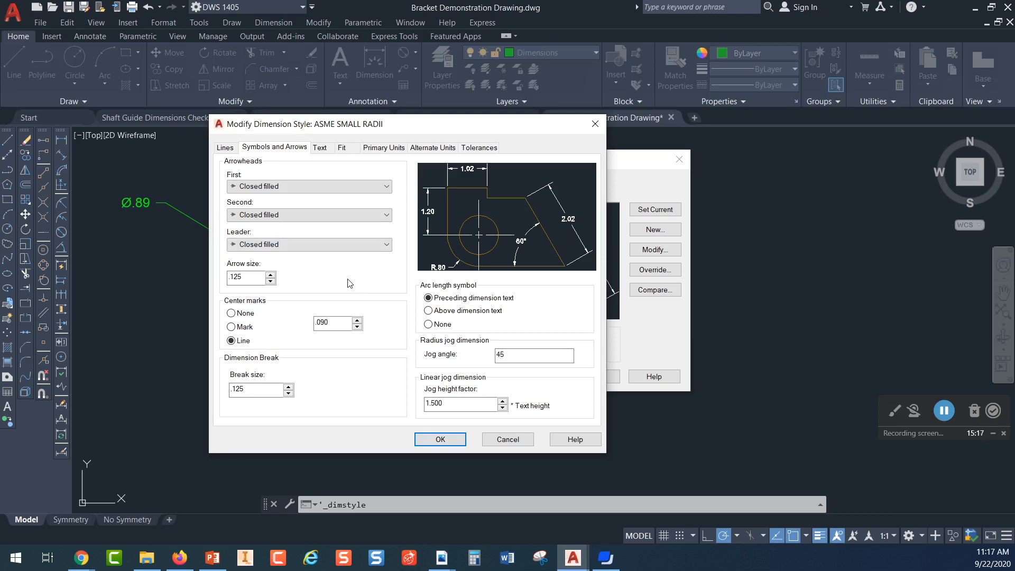
click(244, 279)
double_click(245, 277)
click(245, 277)
drag(403, 124, 592, 136)
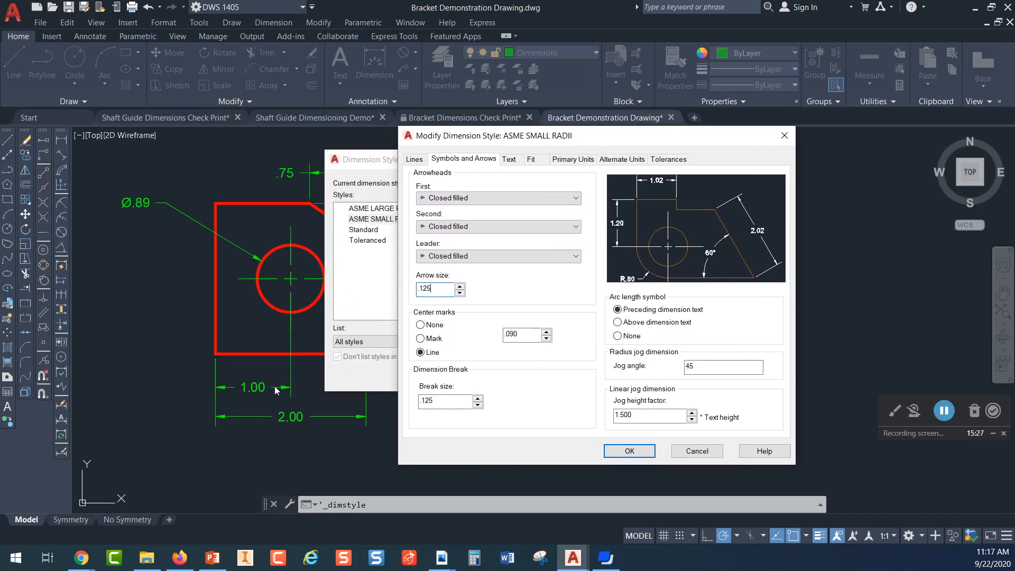
drag(597, 144, 354, 153)
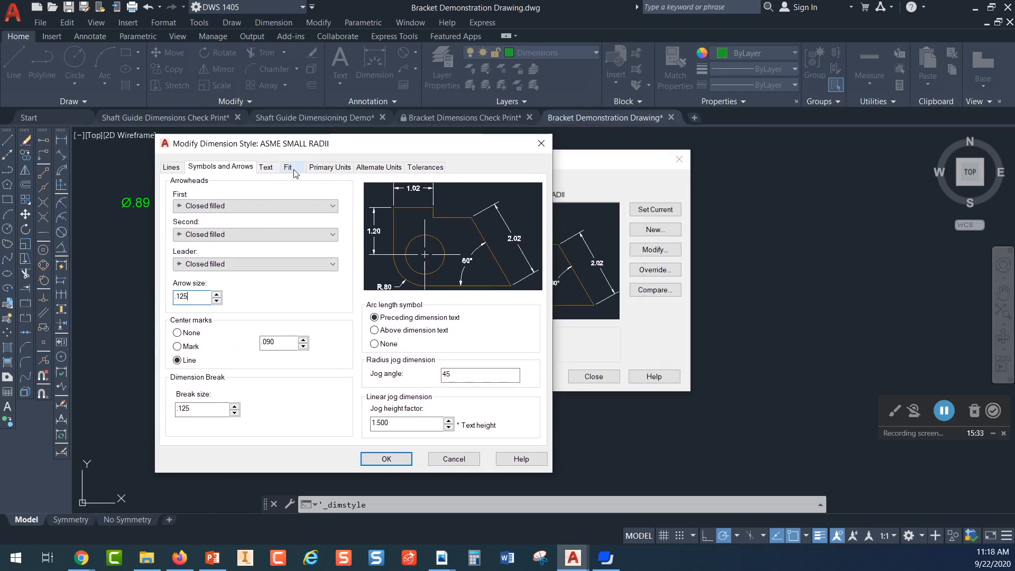
- Examine the style's text height setting and return to the arrowhead settings for comparison
click(266, 167)
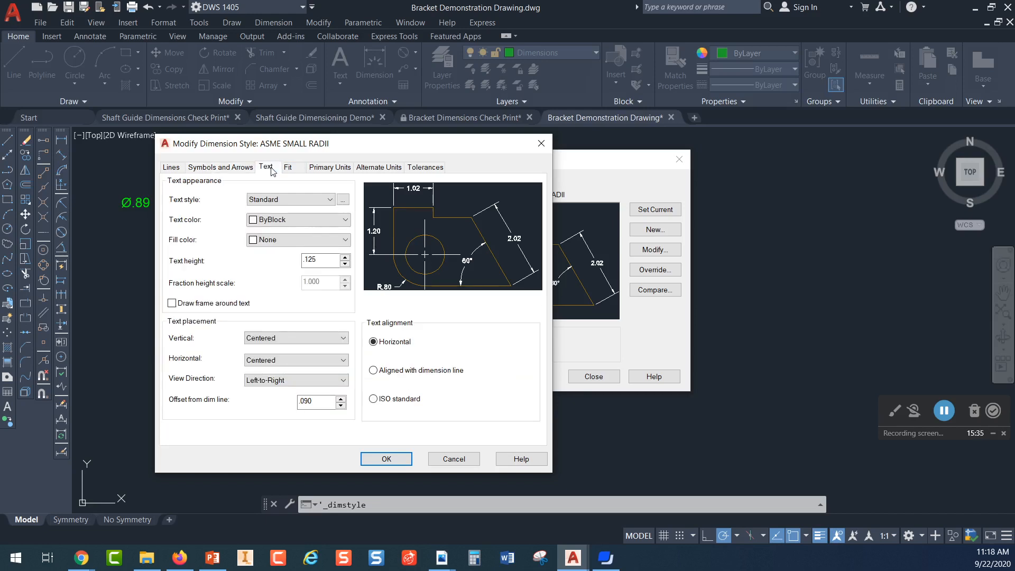
double_click(323, 258)
click(323, 259)
click(228, 168)
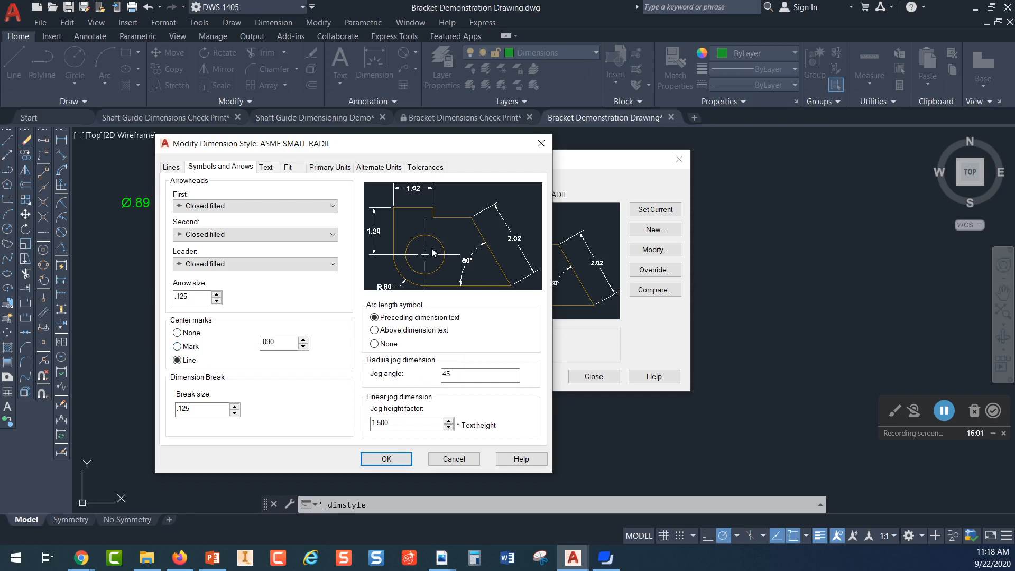
- Try Mark center marks and text aligned with the dimension line in the style preview, restoring Line center marks and Horizontal text alignment
click(178, 347)
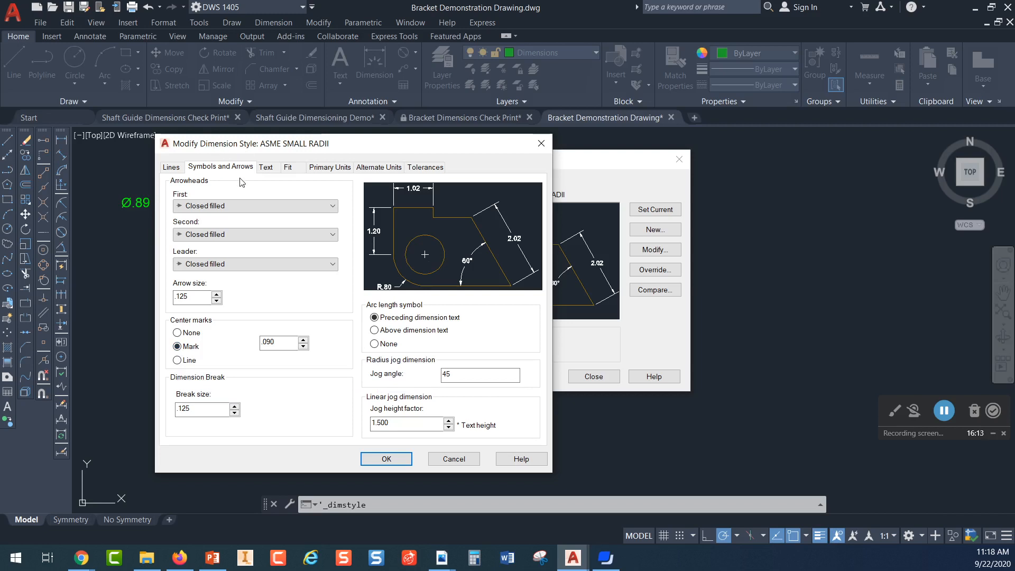
click(177, 361)
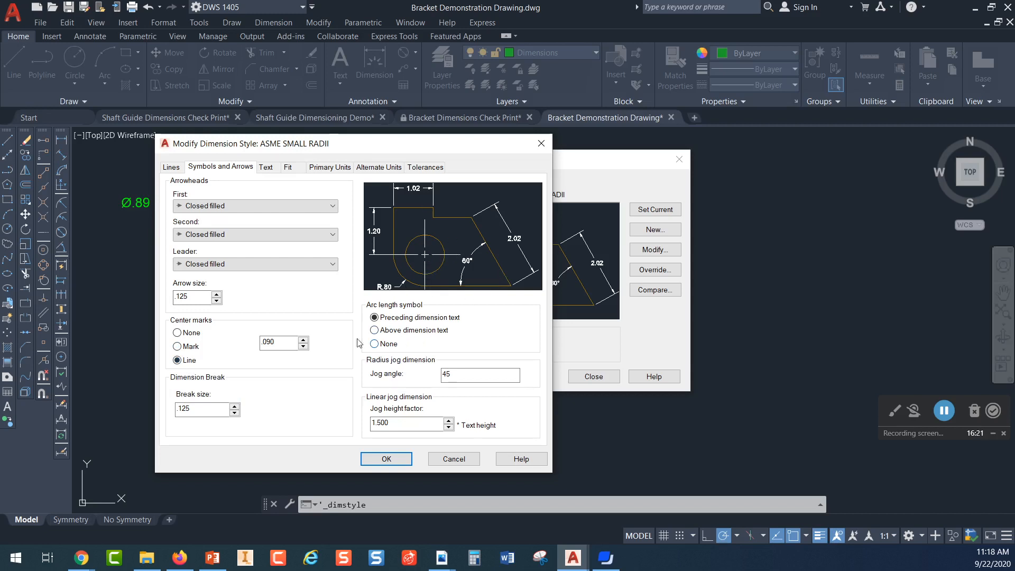
click(269, 167)
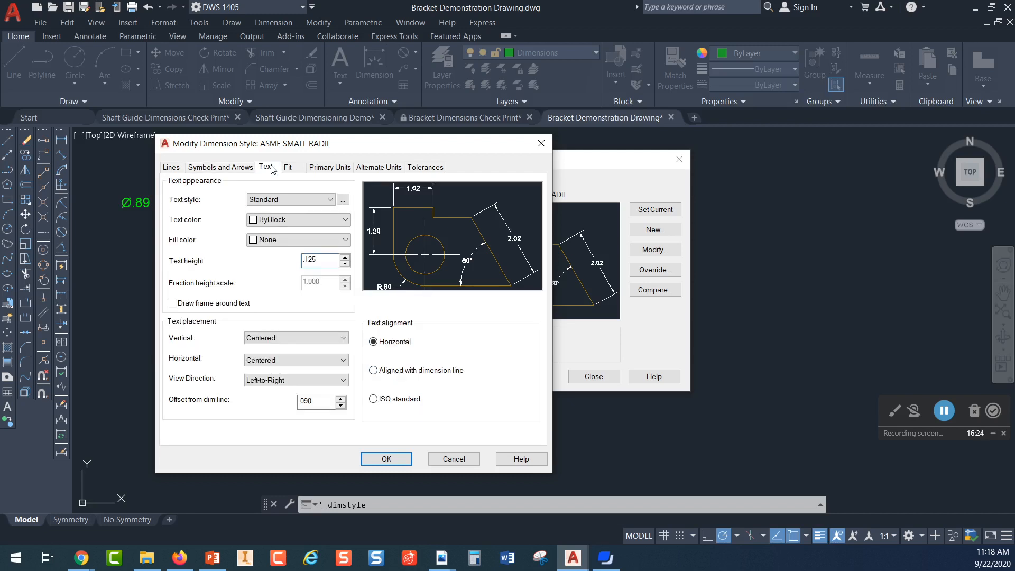
double_click(324, 261)
click(328, 260)
click(373, 370)
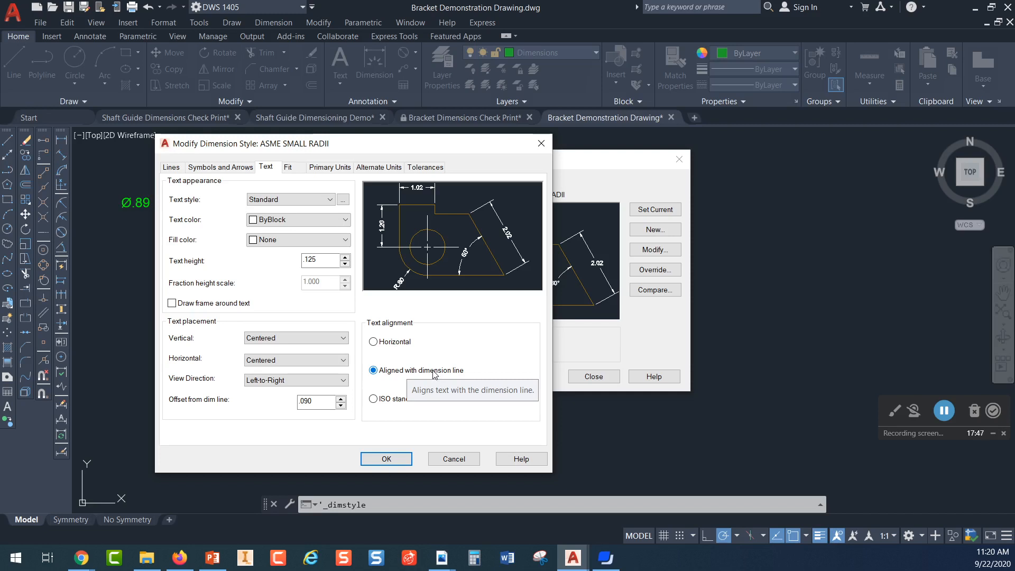
click(373, 342)
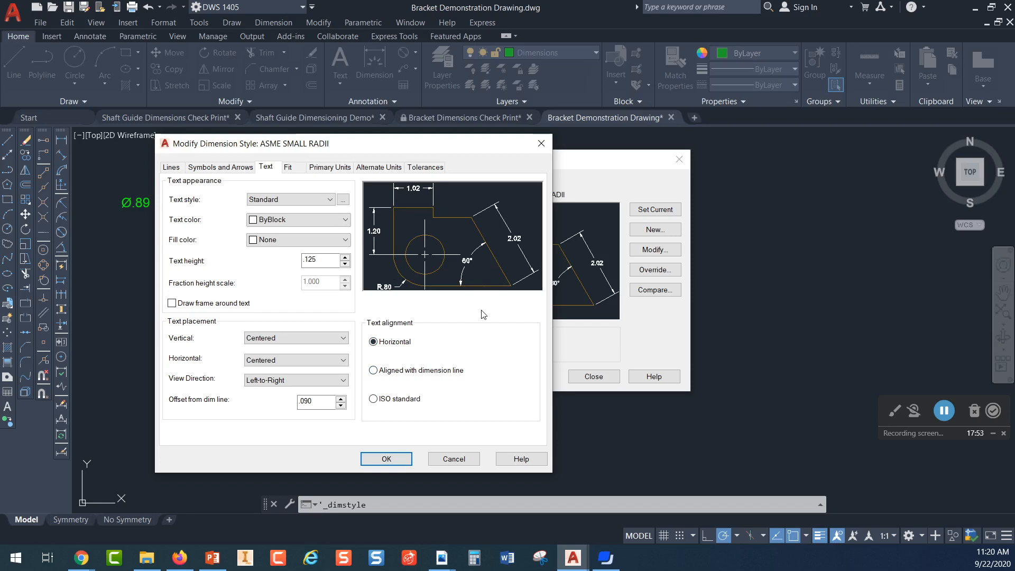
- Examine the style's fit and primary units settings, and close the dimension style dialogs without saving changes
click(299, 169)
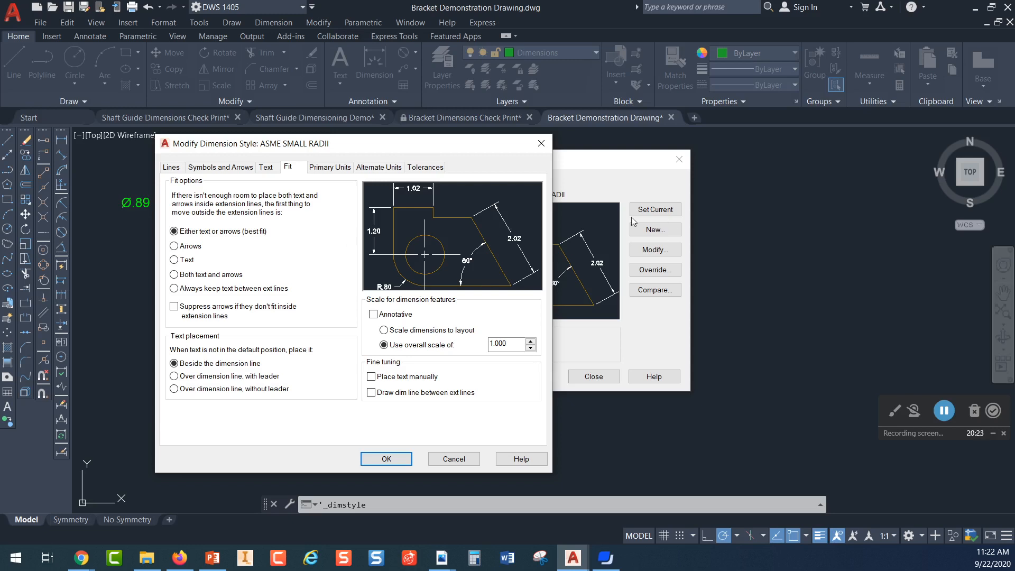
click(324, 167)
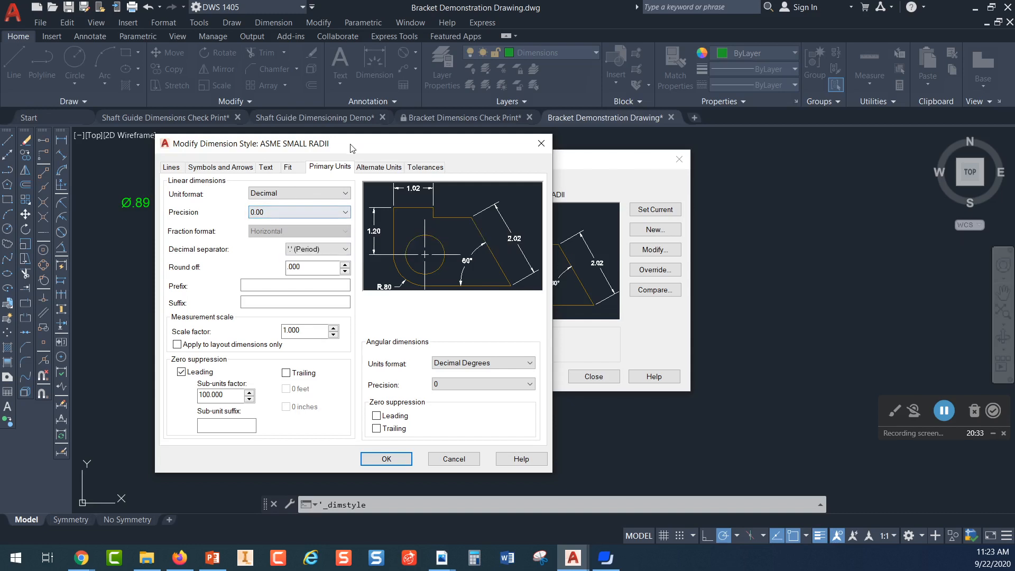
drag(352, 148, 370, 147)
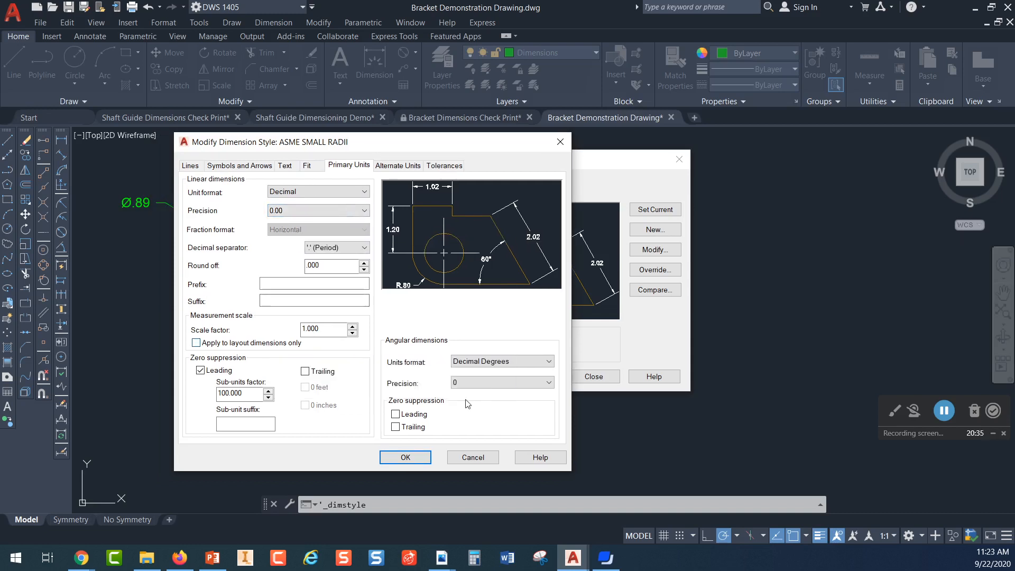
click(457, 454)
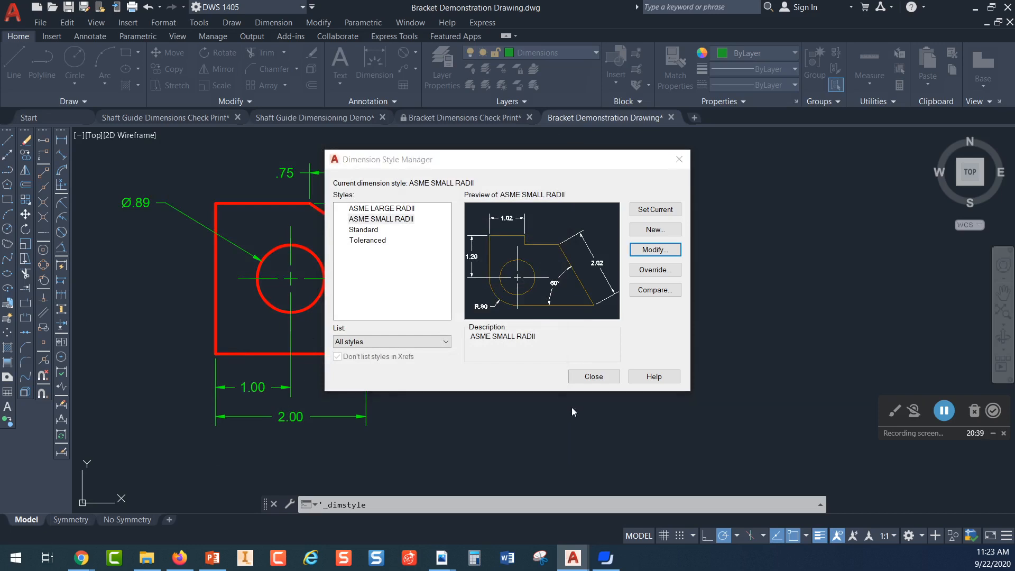
click(593, 376)
- Reopen the ASME SMALL RADII style and examine its linear precision options, keeping 0.00 and closing the dialogs without saving
scroll(283, 352, down, 4)
mouse_move(213, 360)
middle_down()
mouse_move(602, 286)
mouse_move(684, 307)
mouse_move(559, 317)
mouse_move(432, 215)
middle_up()
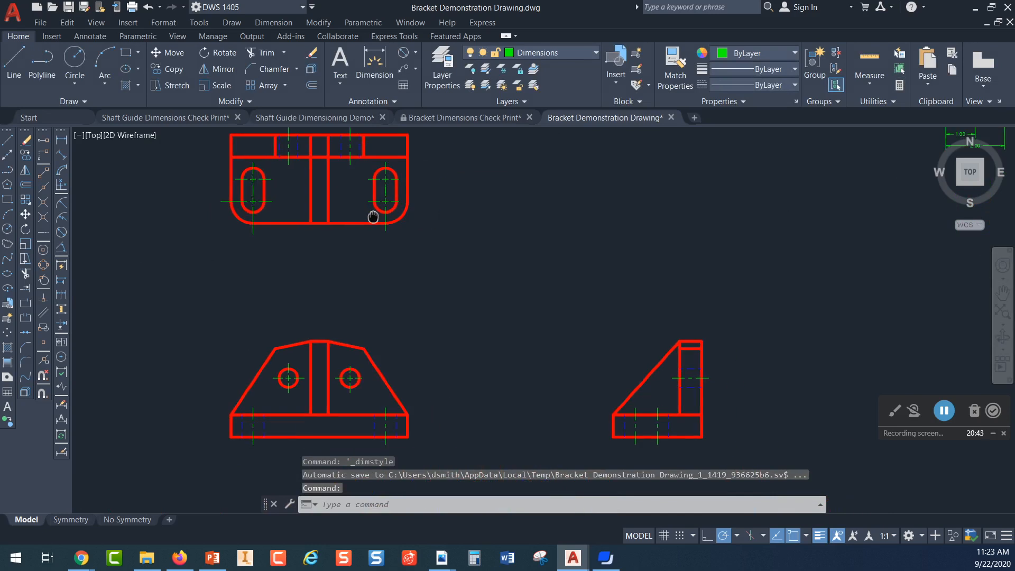
middle_drag(444, 325, 426, 335)
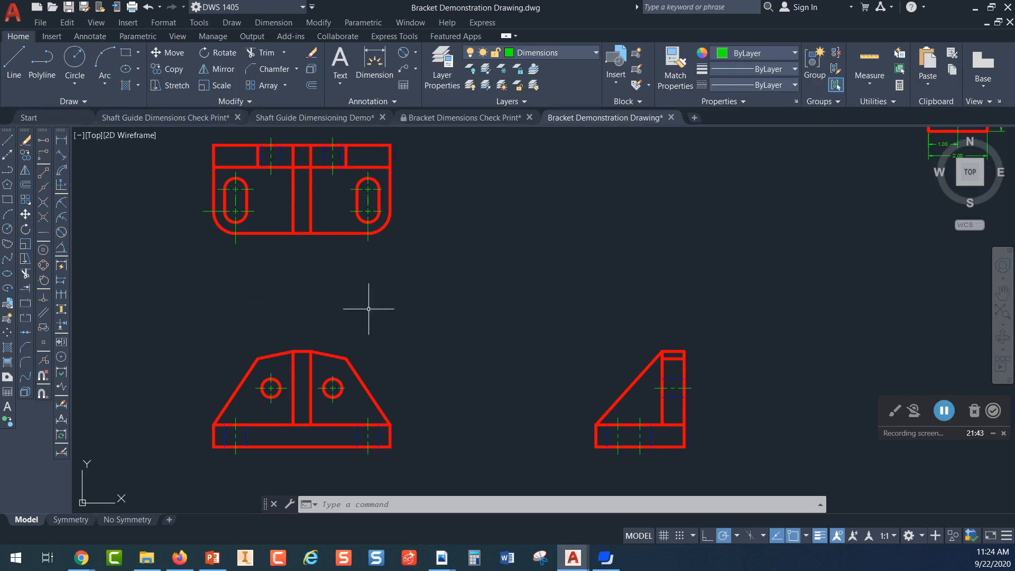
click(61, 452)
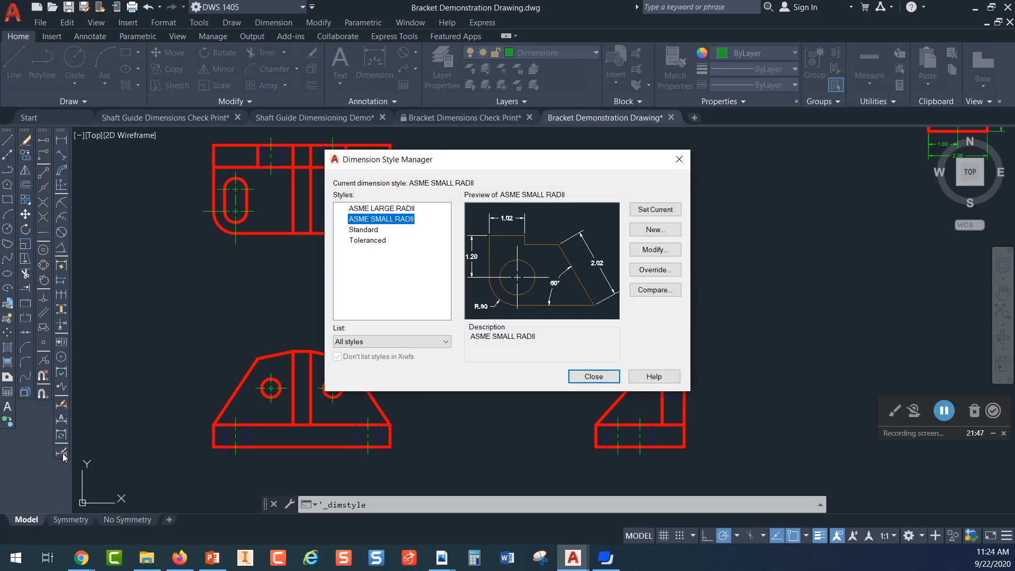
click(655, 250)
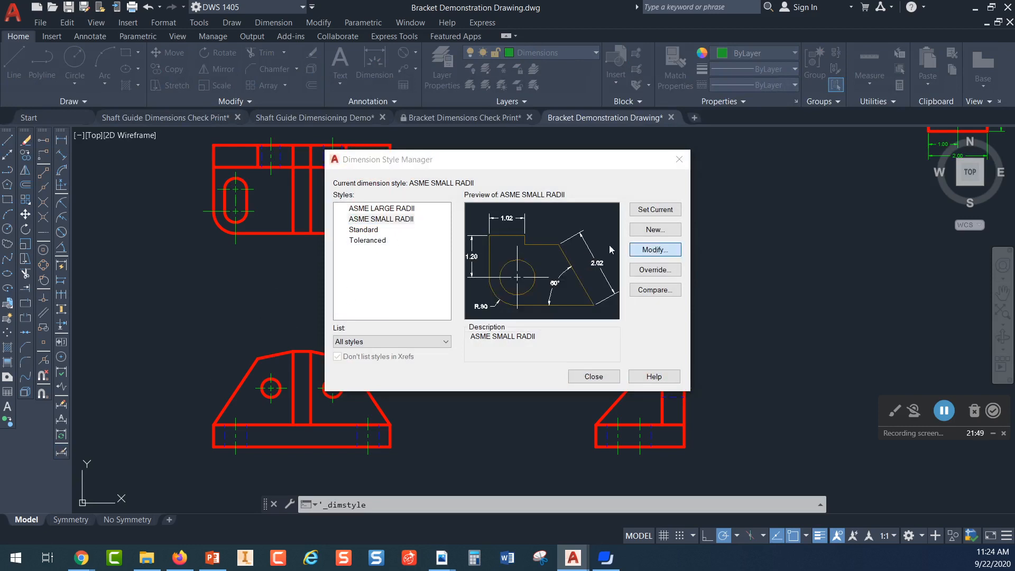
drag(628, 119, 334, 123)
click(315, 143)
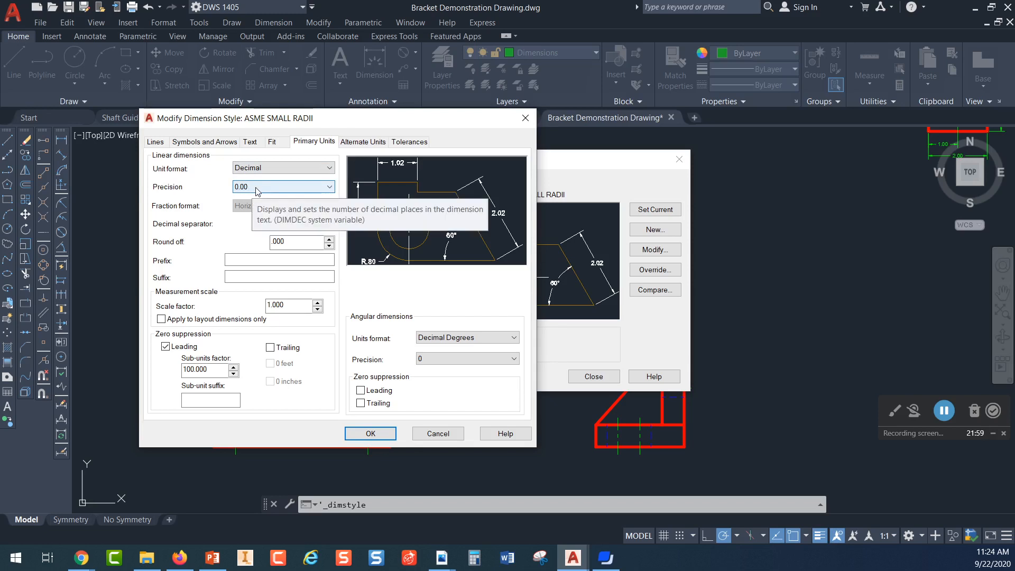
click(328, 189)
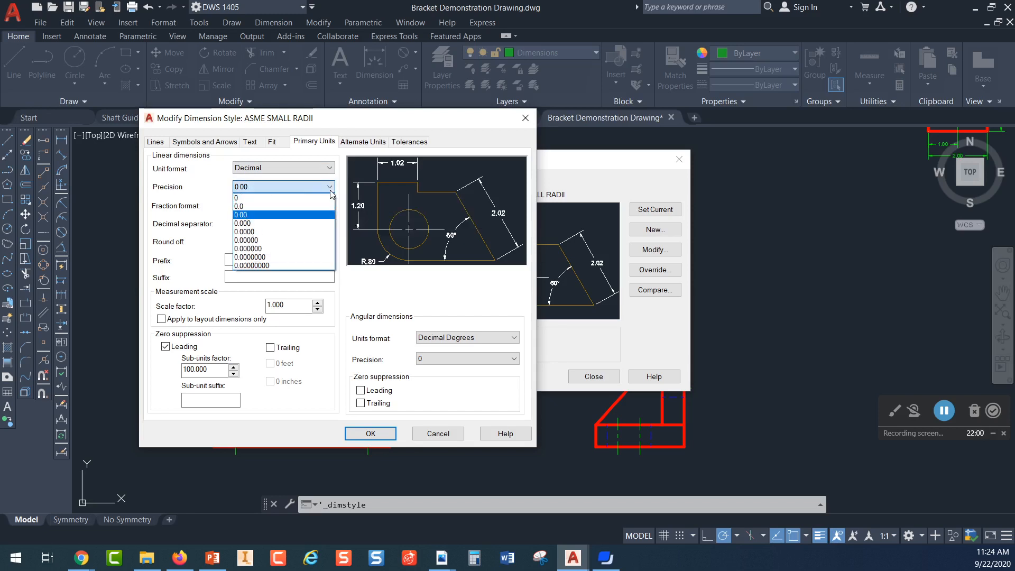
click(246, 214)
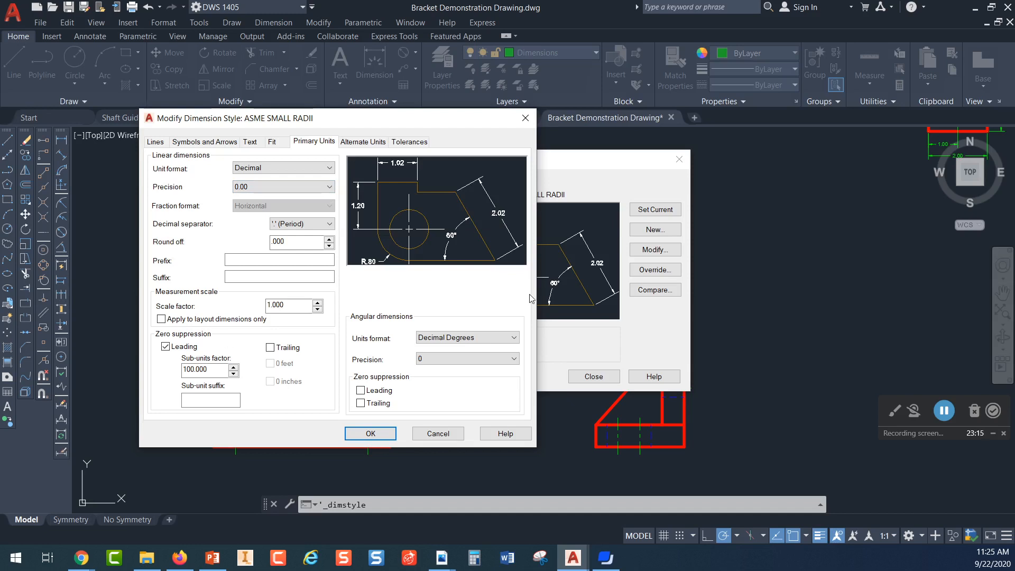
click(451, 432)
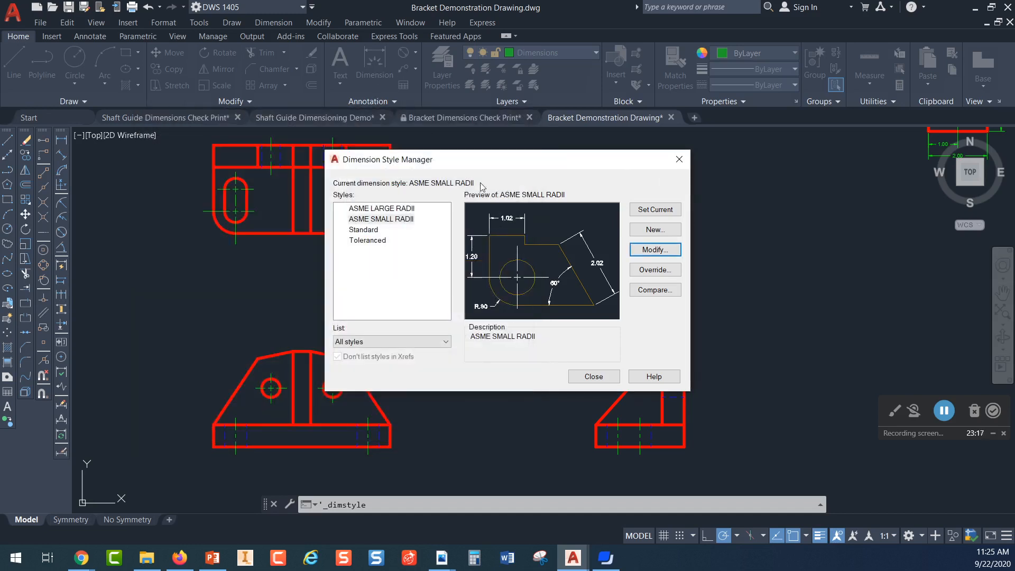
click(679, 160)
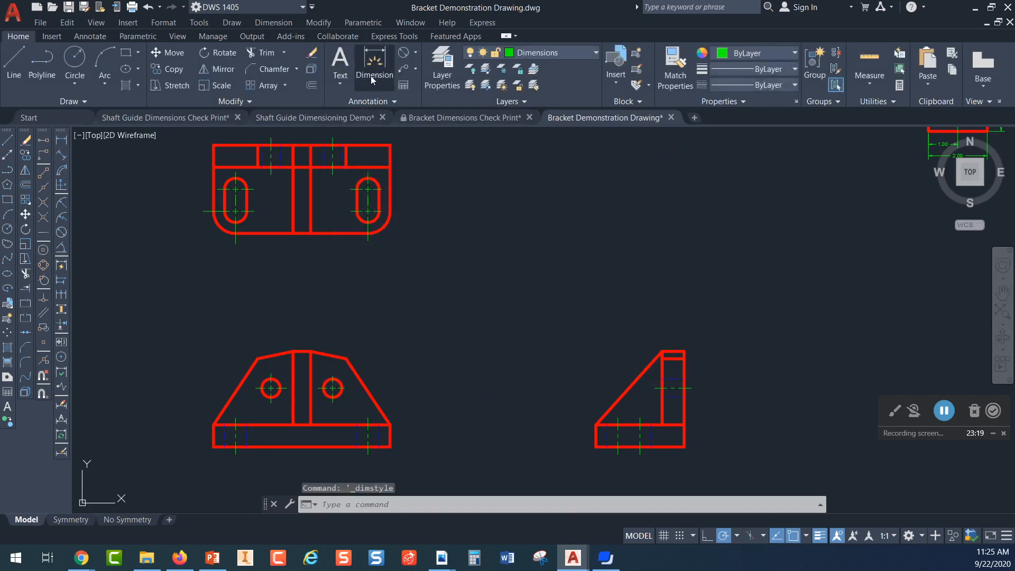
- Open the ASME SMALL RADII style for modification at its primary units and move the dialog clear of the style manager's controls
click(393, 102)
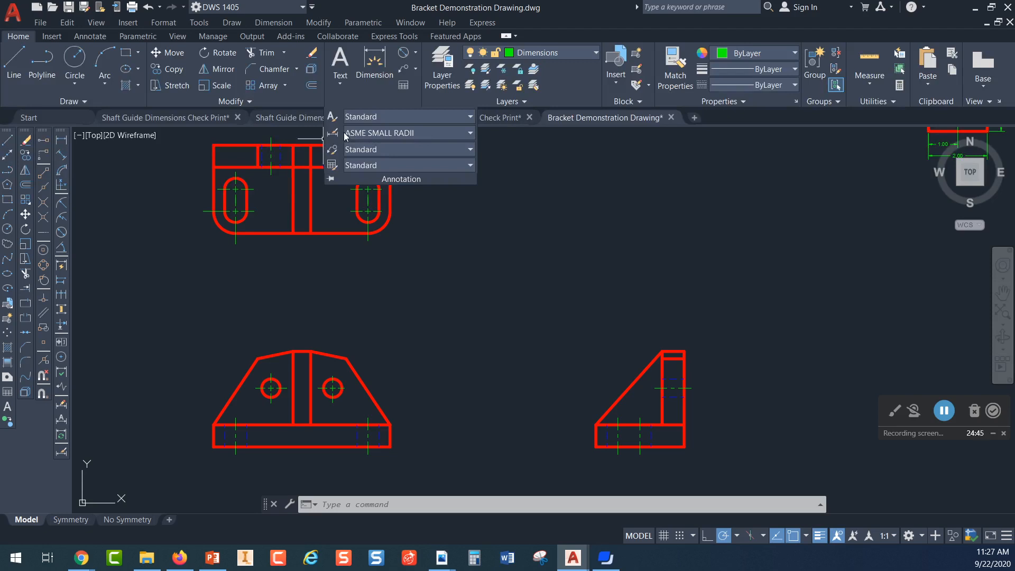
click(62, 452)
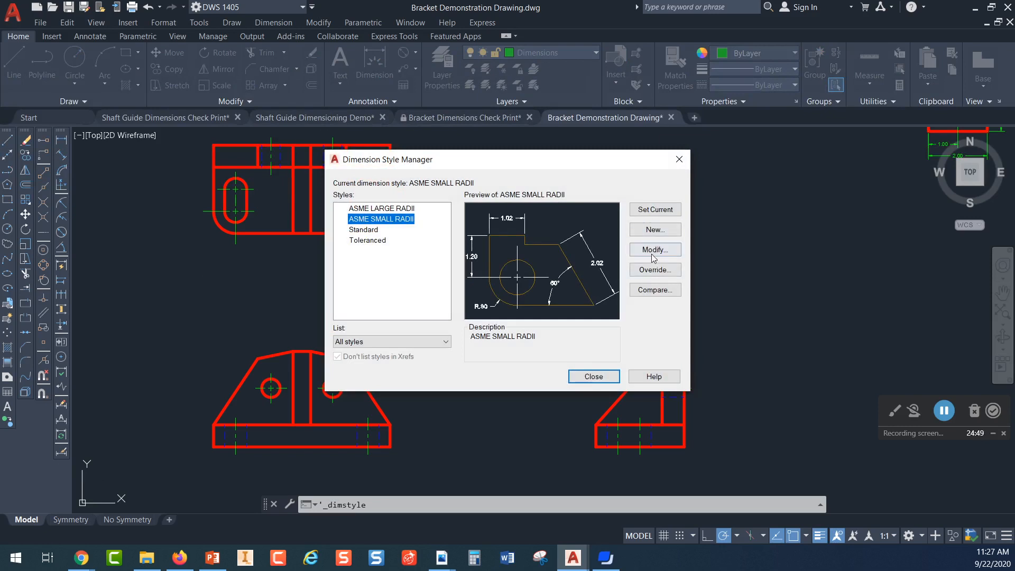
click(651, 251)
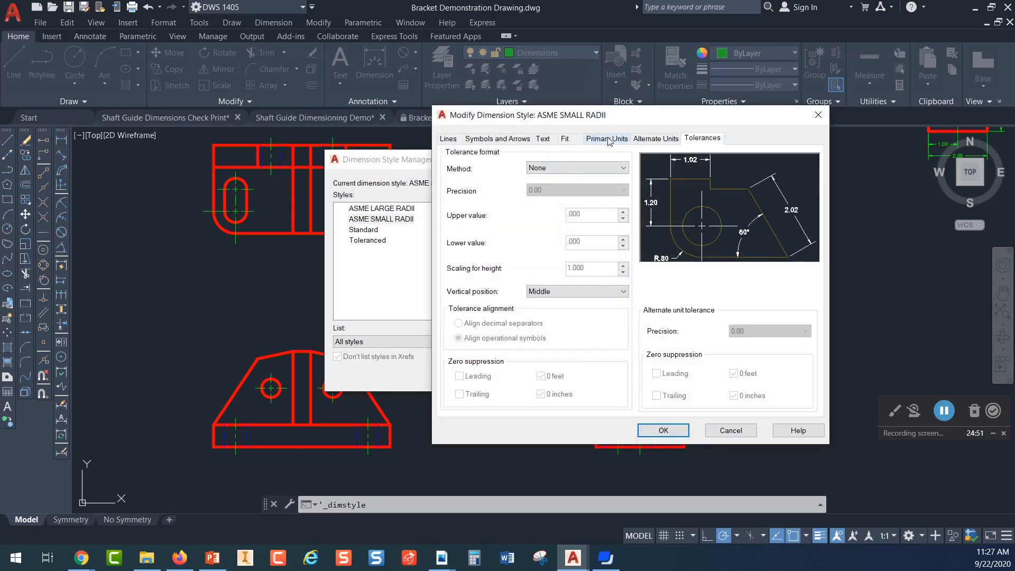
click(607, 139)
drag(634, 120, 338, 109)
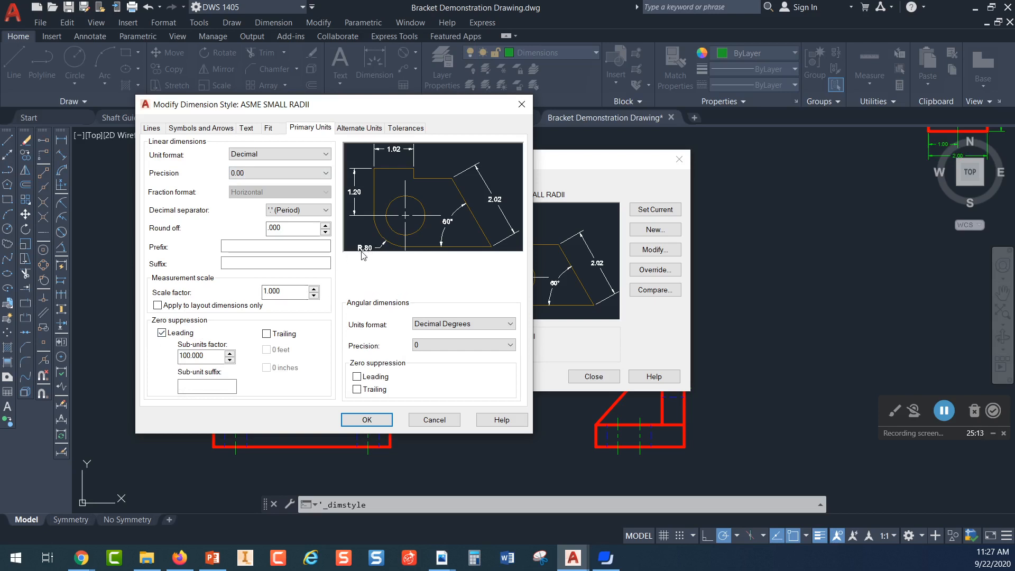
- Try showing leading zeros and displaying alternate units in the style preview, restoring leading zero suppression and hidden alternate units
click(162, 333)
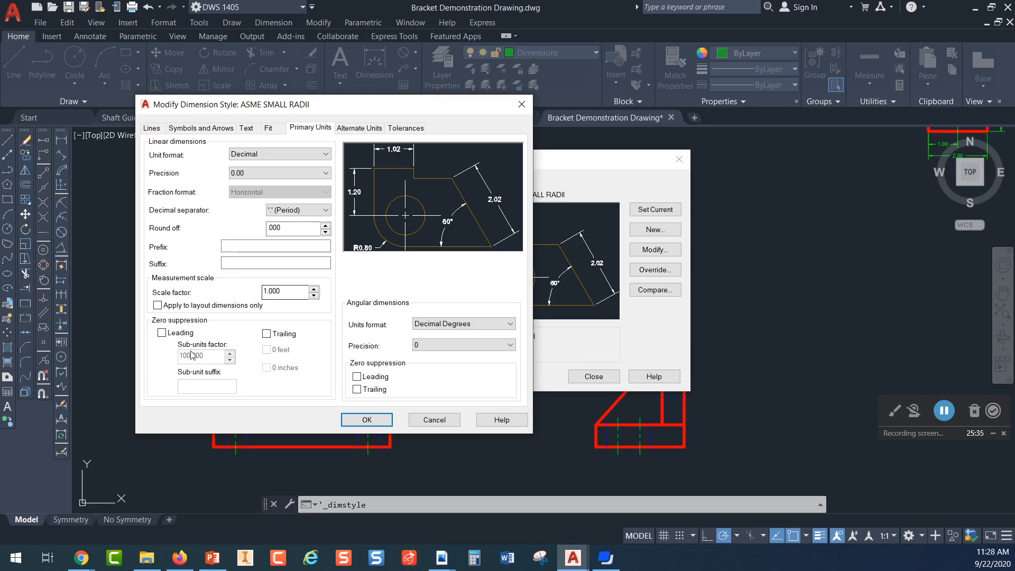
click(163, 333)
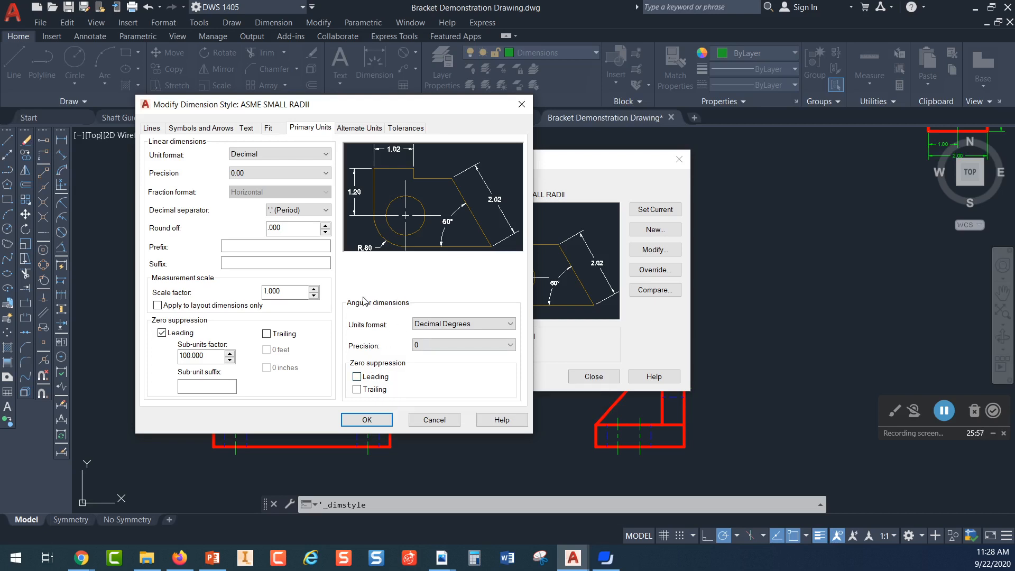
click(353, 130)
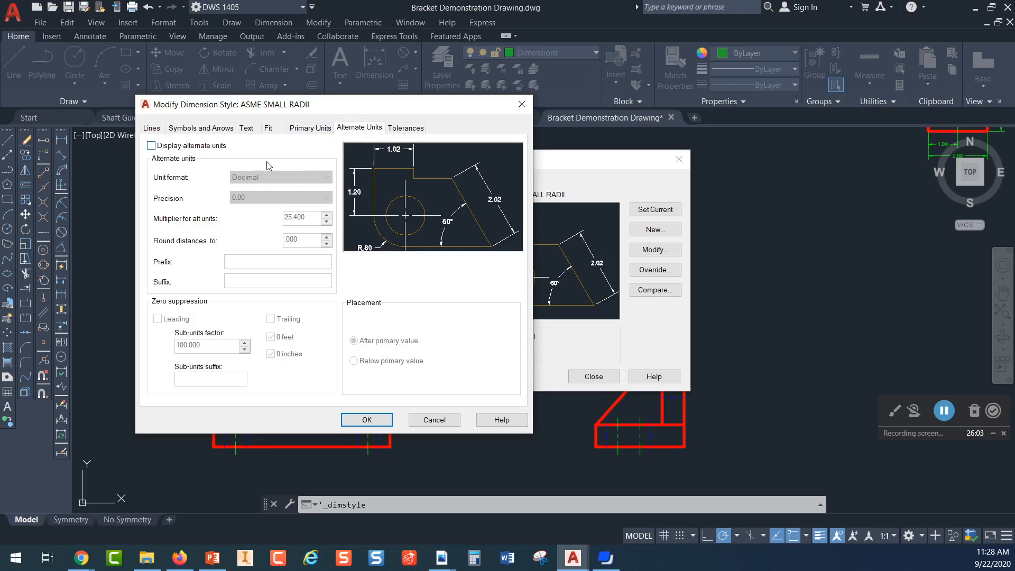
click(151, 145)
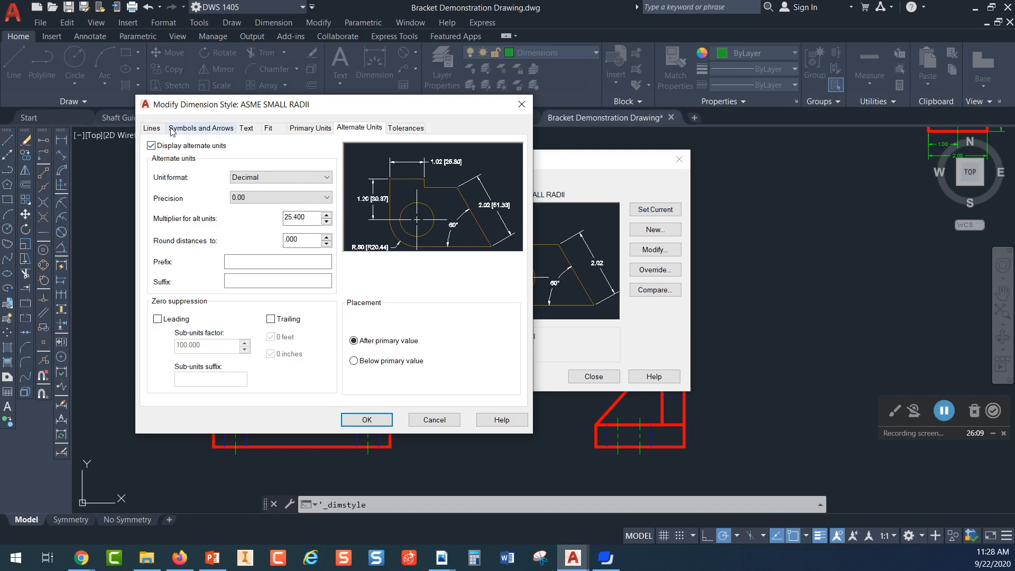
click(152, 145)
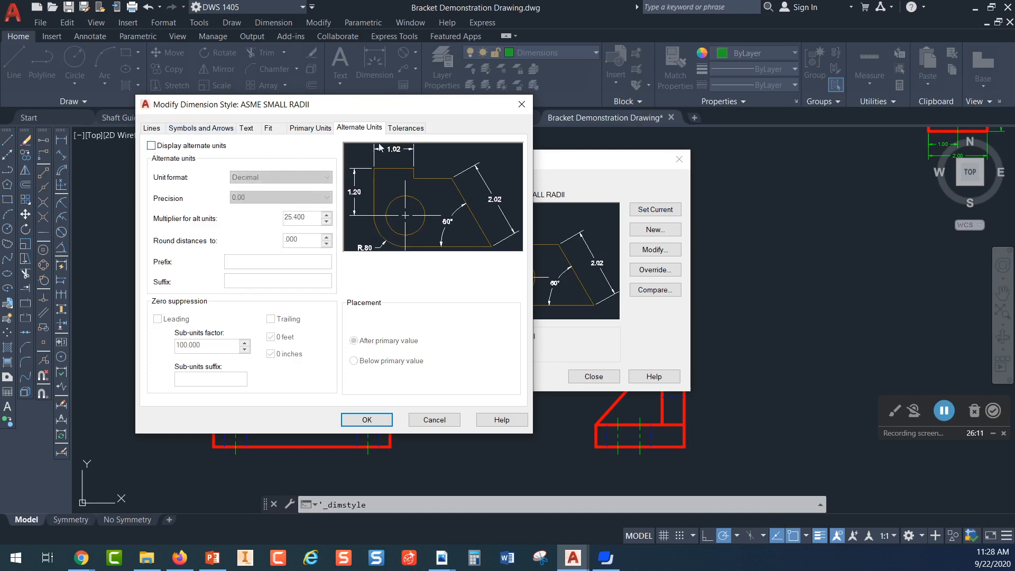
- Try the Symmetrical tolerance method in the style preview and restore the method to None
click(407, 129)
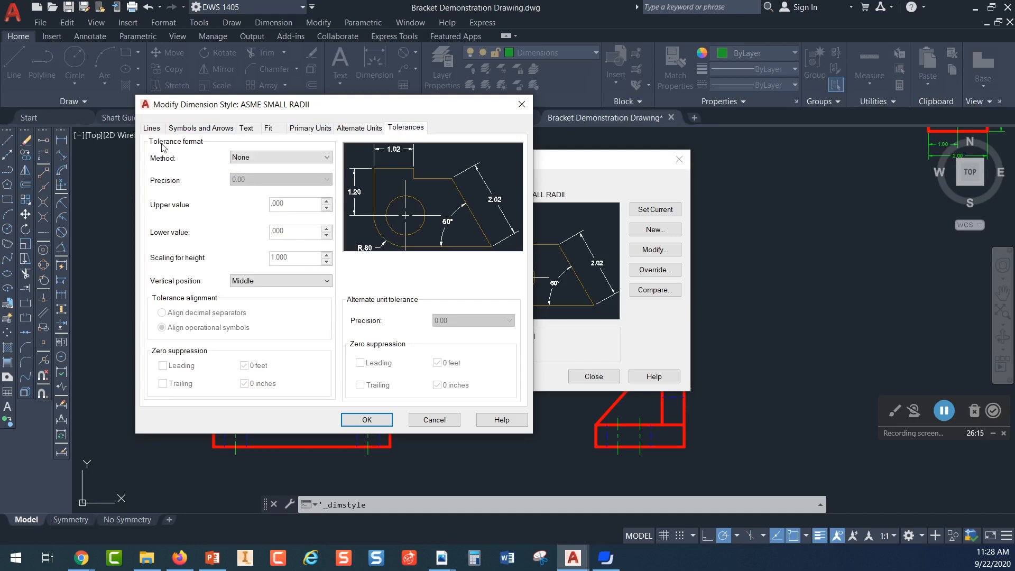
click(280, 157)
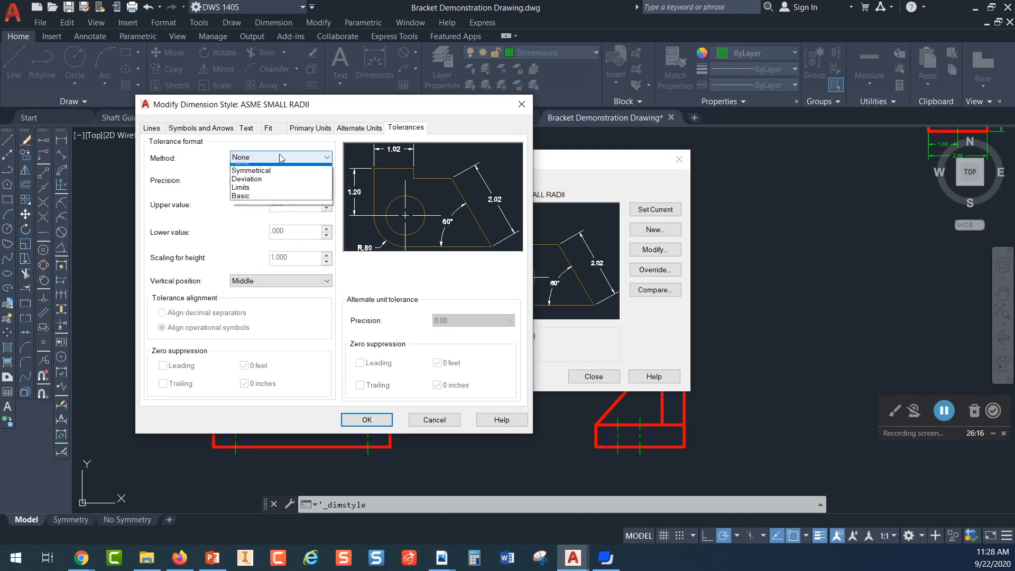
click(262, 177)
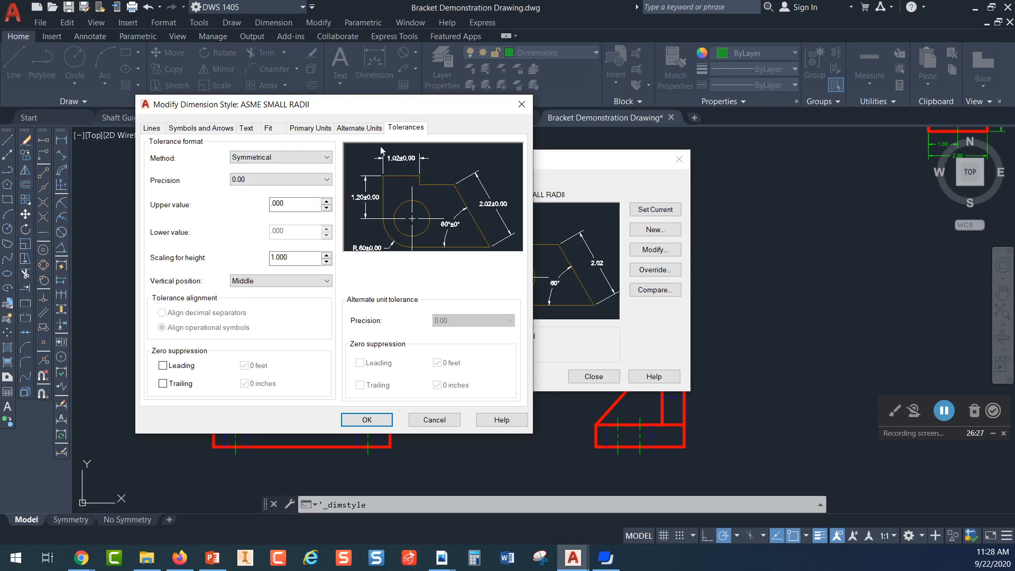
click(328, 157)
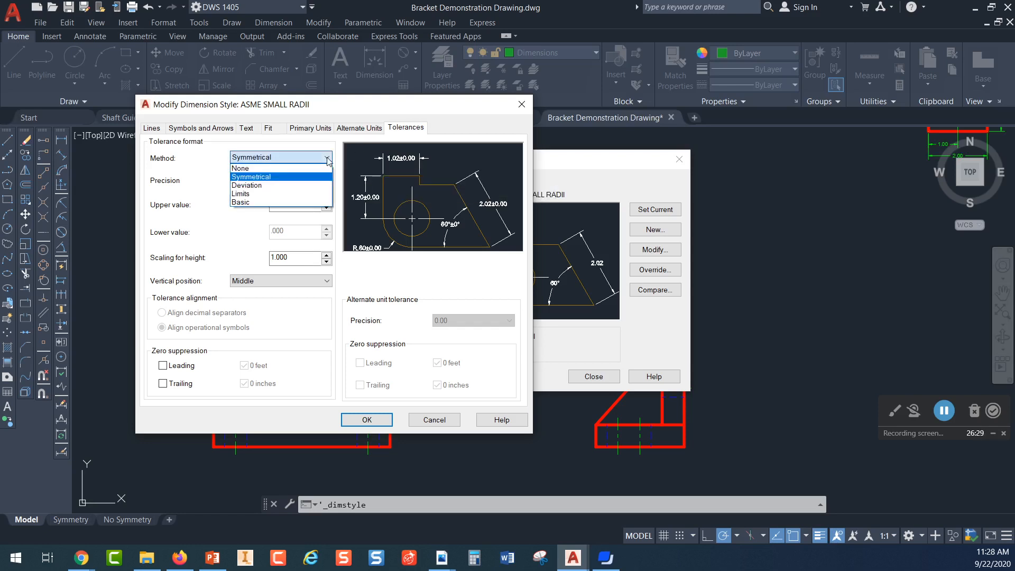
click(244, 169)
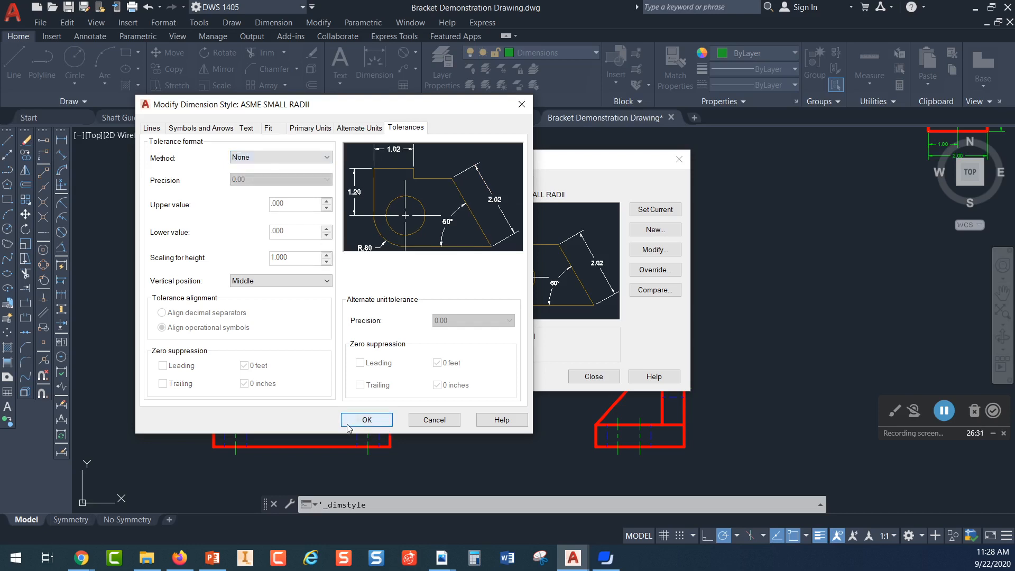
- Accept the dimension style settings and set ASME SMALL RADII as the current dimension style
click(366, 420)
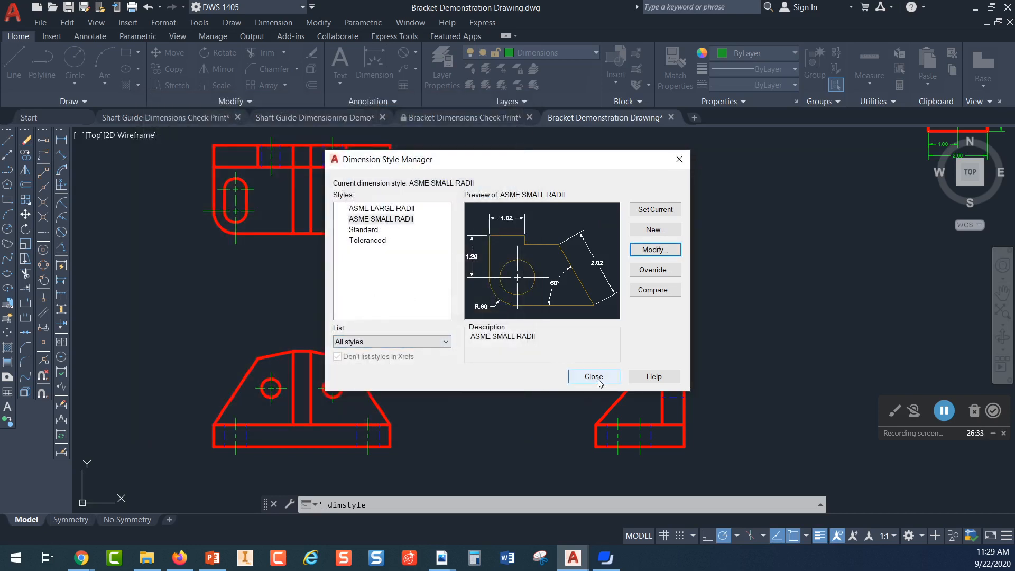
click(365, 221)
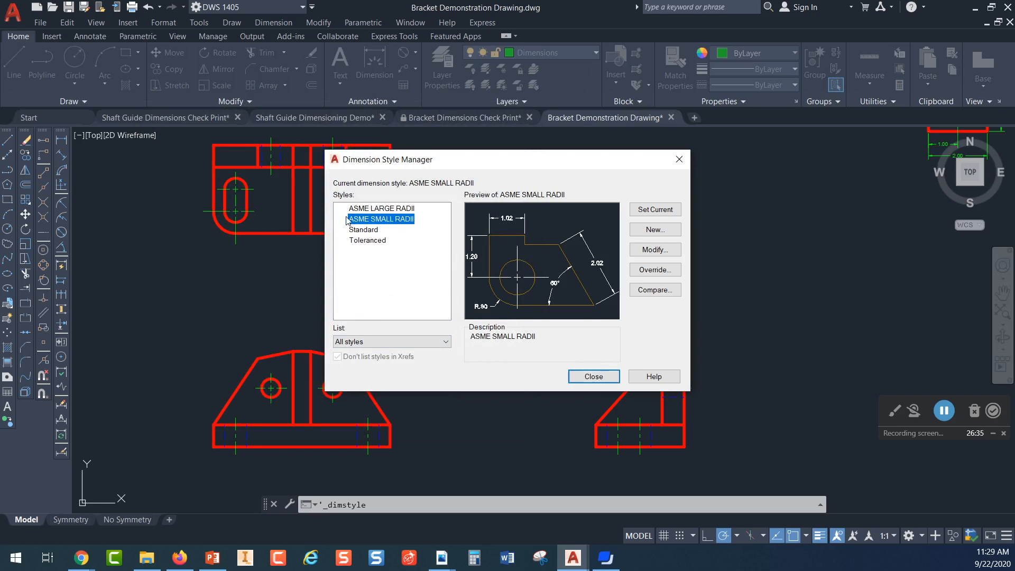
click(650, 210)
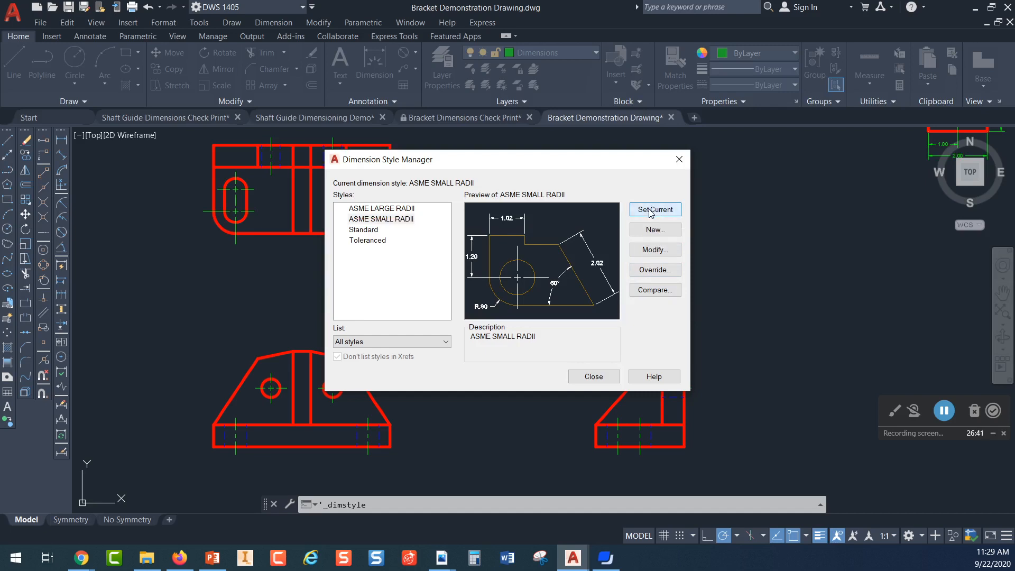
- Close the Dimension Style Manager to return to the bracket's front and side views
click(593, 376)
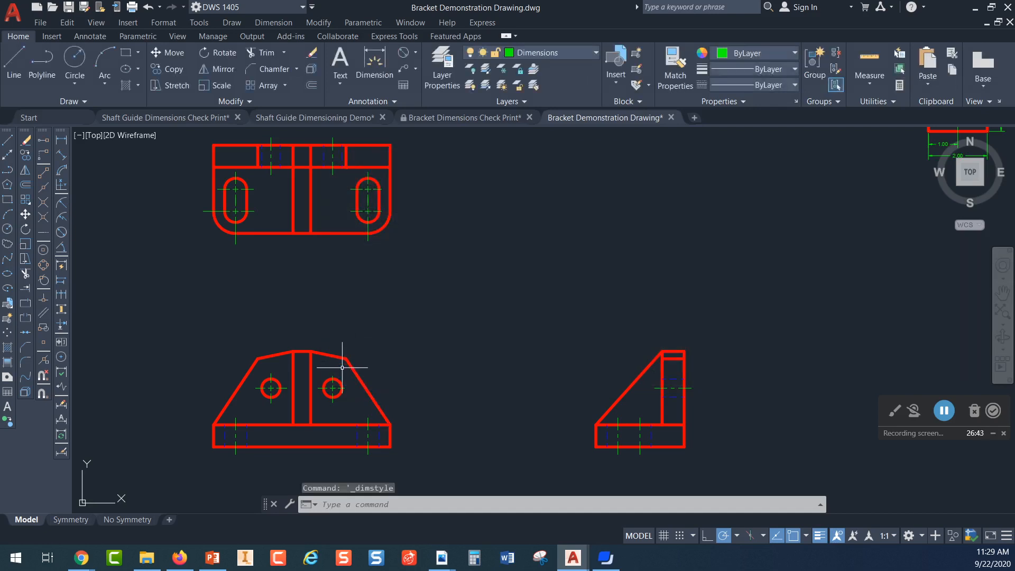
scroll(354, 380, up, 2)
middle_drag(358, 385, 394, 241)
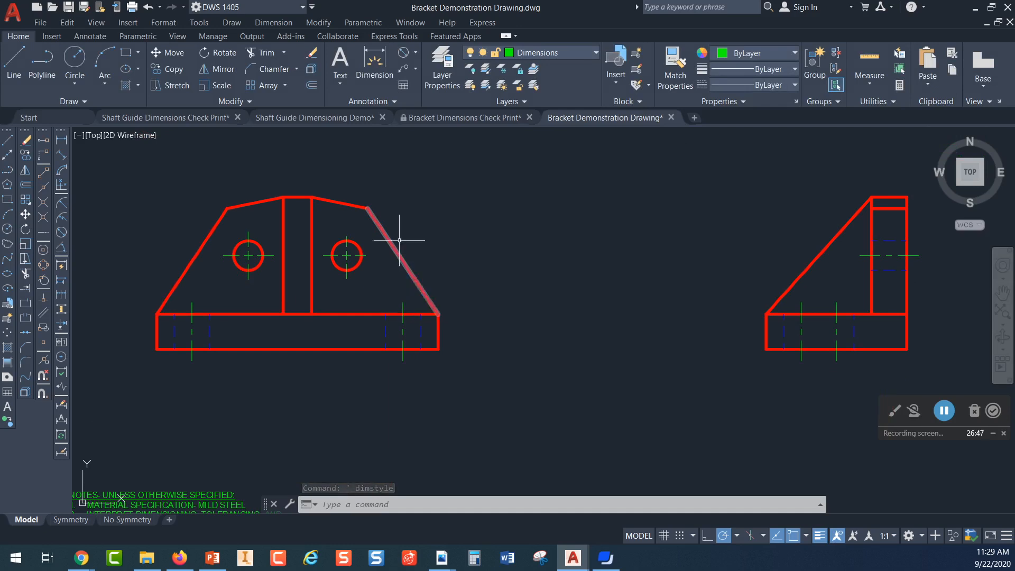
middle_drag(494, 267, 454, 285)
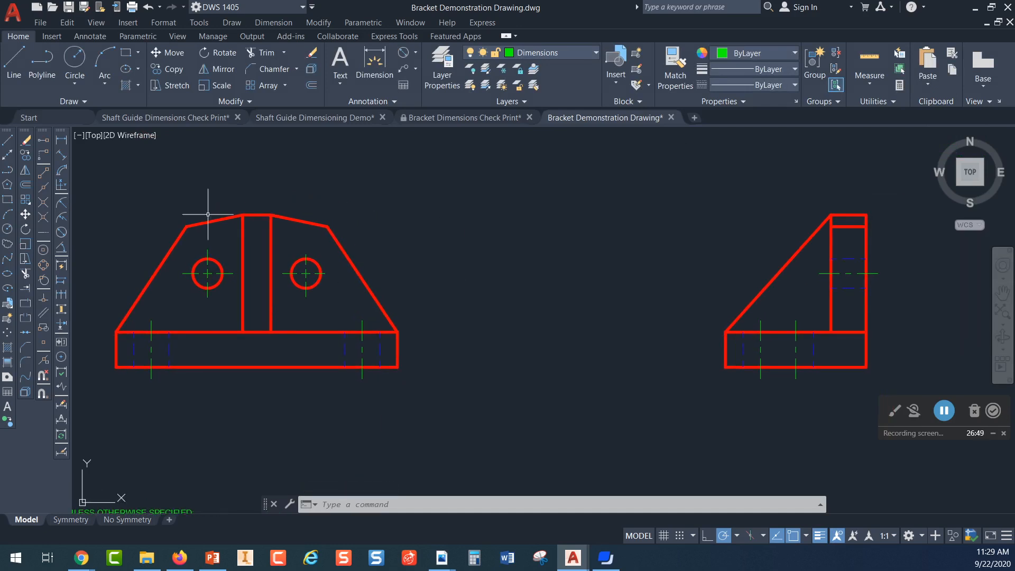
- Add a vertical linear dimension for the base thickness beside the side view's left edge
click(61, 141)
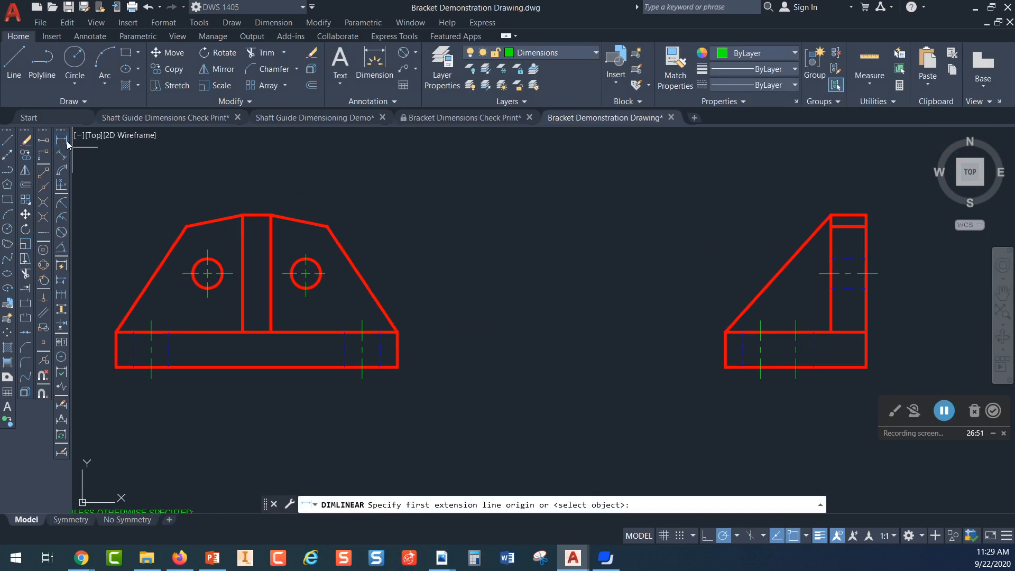
click(725, 367)
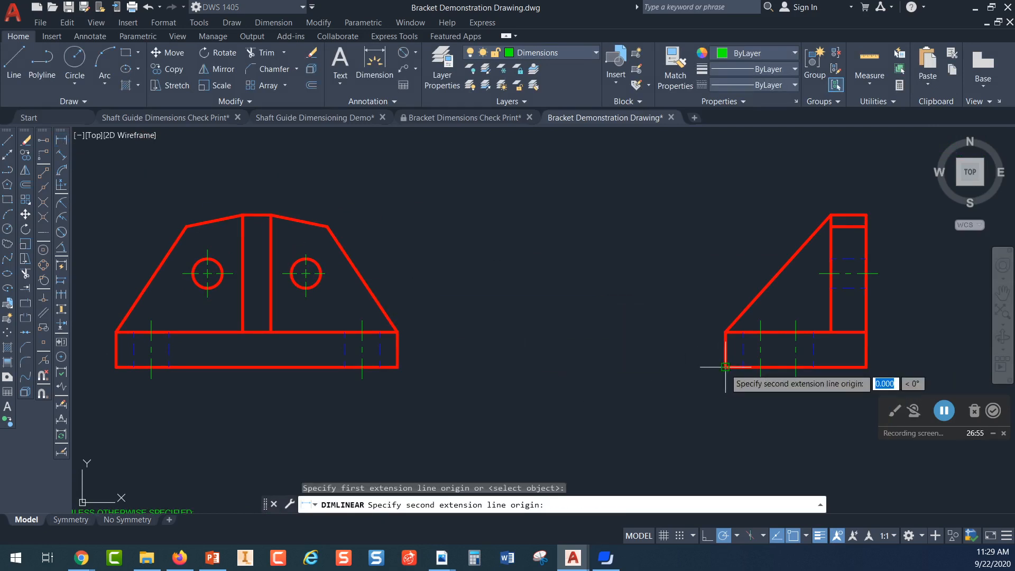
click(725, 332)
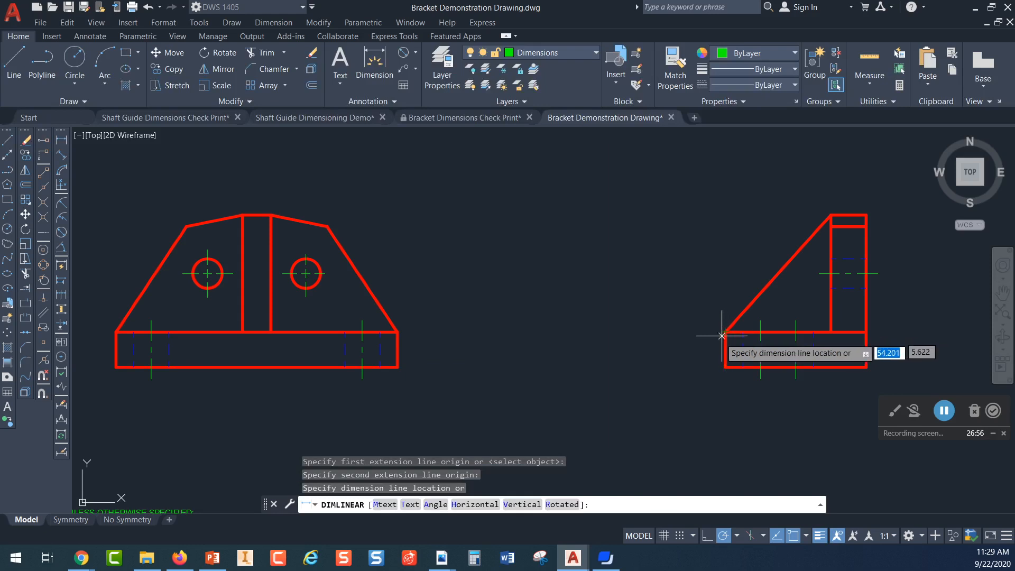
click(685, 349)
scroll(726, 351, up, 4)
middle_drag(729, 351, 215, 328)
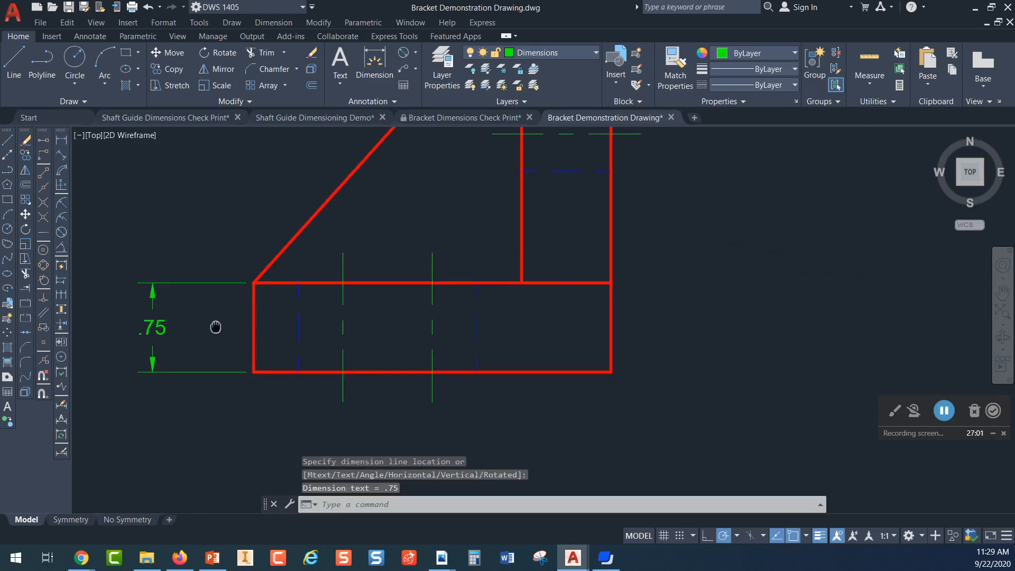
middle_drag(294, 350, 443, 357)
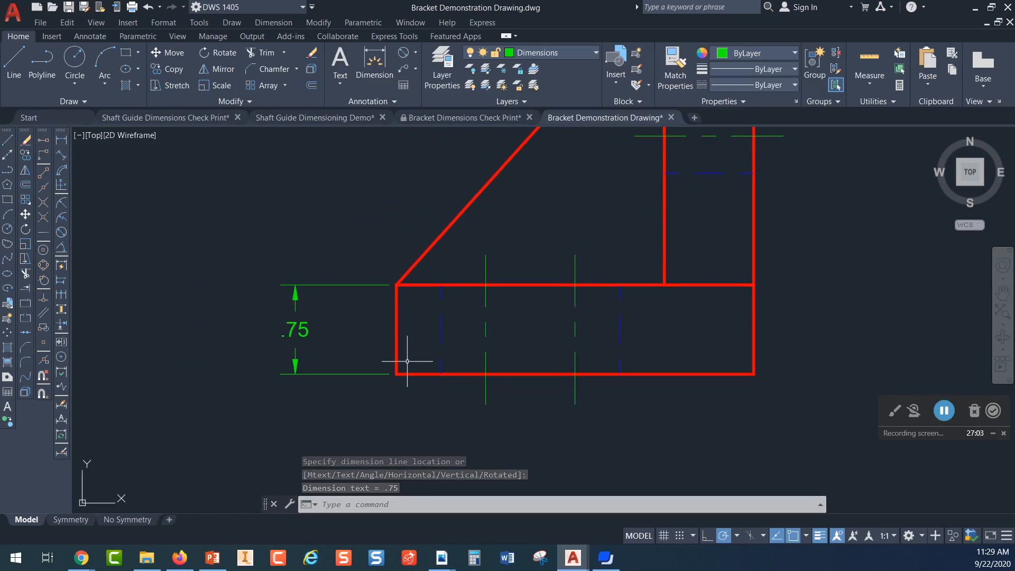
- Add a vertical linear dimension for the base thickness at the right end of the front view
scroll(338, 335, down, 2)
middle_drag(283, 348, 645, 350)
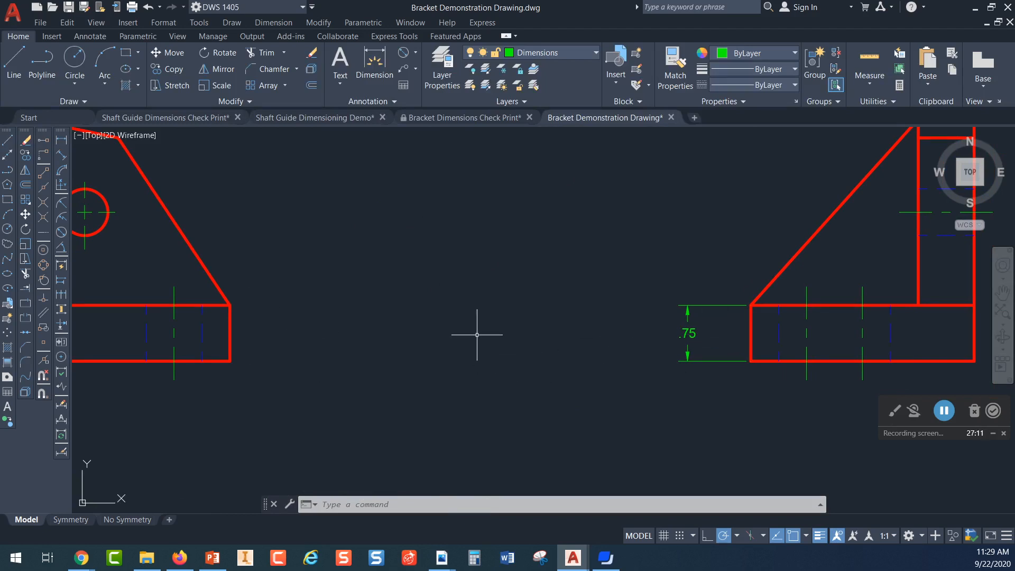
middle_drag(280, 319, 336, 335)
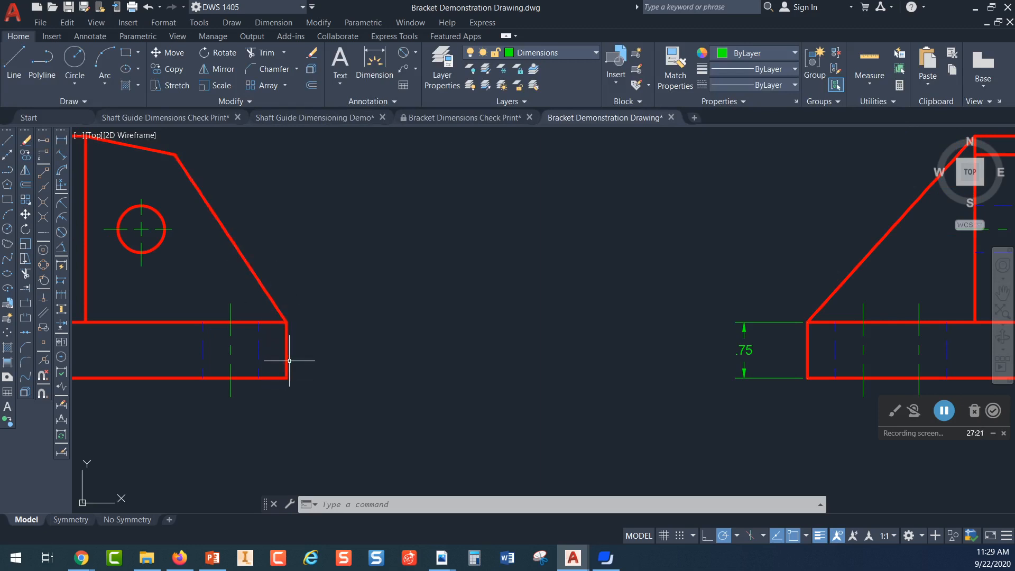
middle_drag(545, 359, 171, 358)
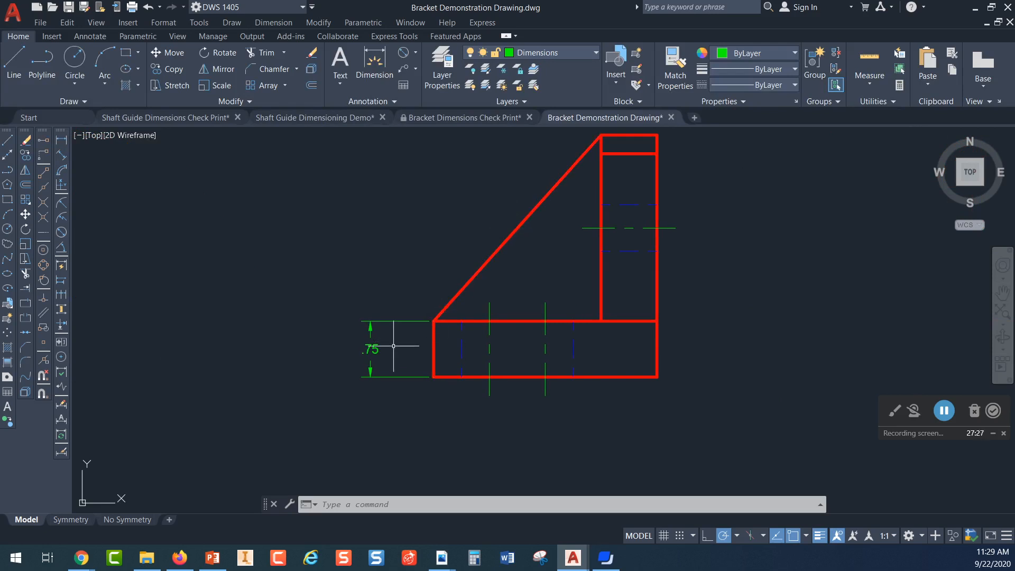
scroll(393, 345, down, 2)
middle_drag(346, 347, 471, 346)
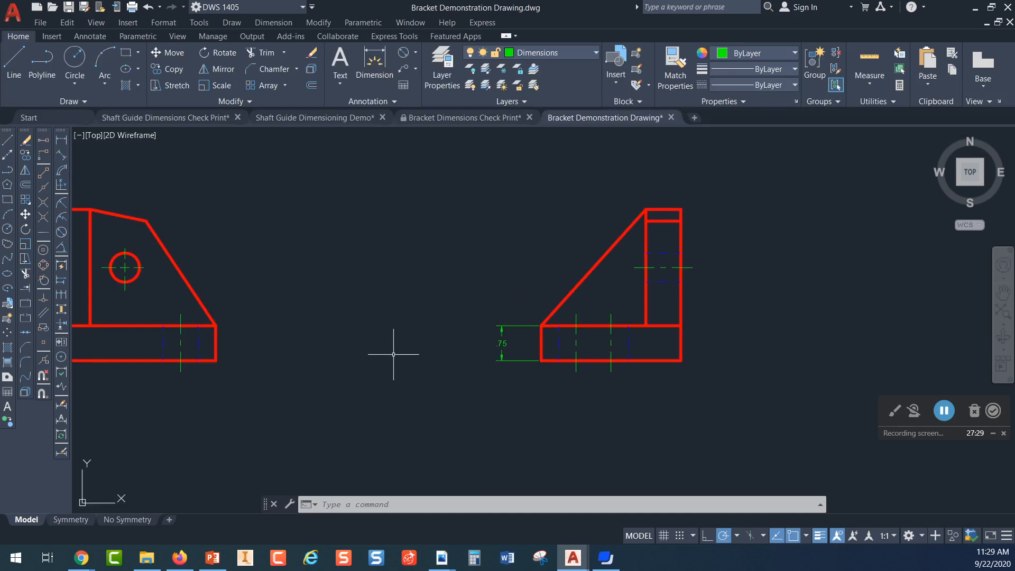
click(61, 140)
click(216, 361)
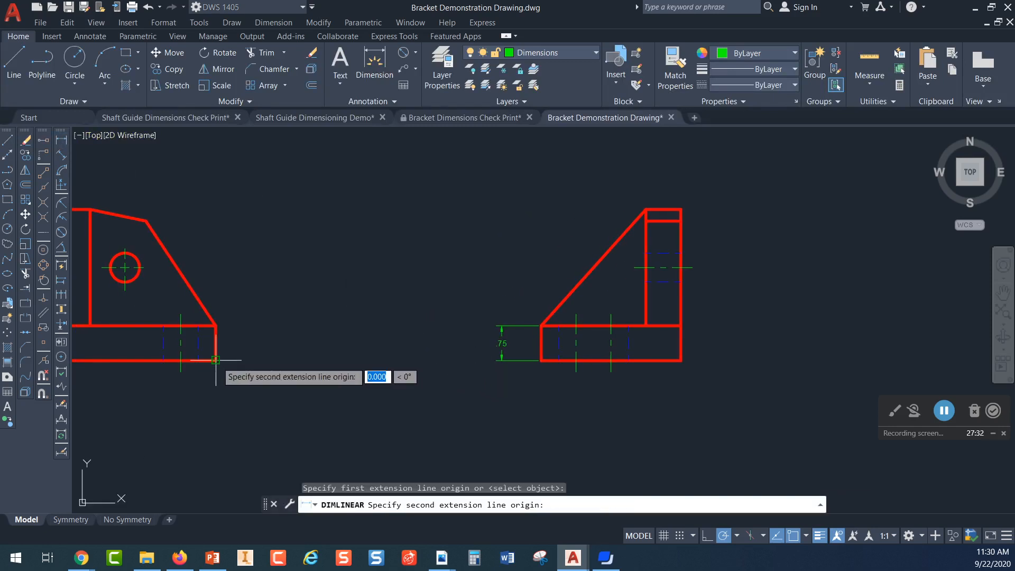
click(216, 325)
click(241, 341)
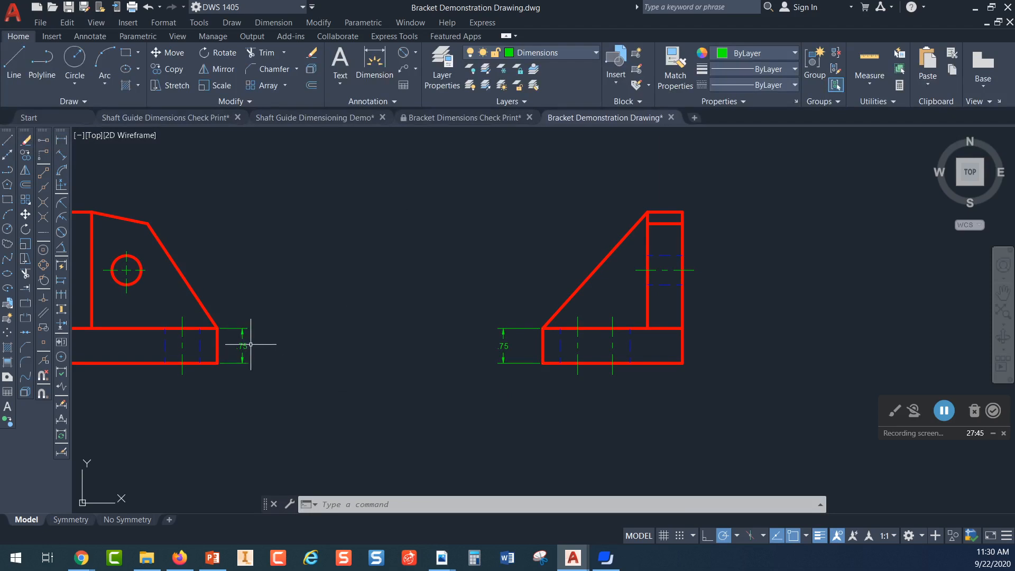
- Try several spacings between the front view's base thickness dimension and the base edge by stretching its dimension line
scroll(253, 343, up, 2)
mouse_move(254, 343)
middle_down()
mouse_move(355, 347)
mouse_move(386, 323)
middle_up()
scroll(318, 358, up, 1)
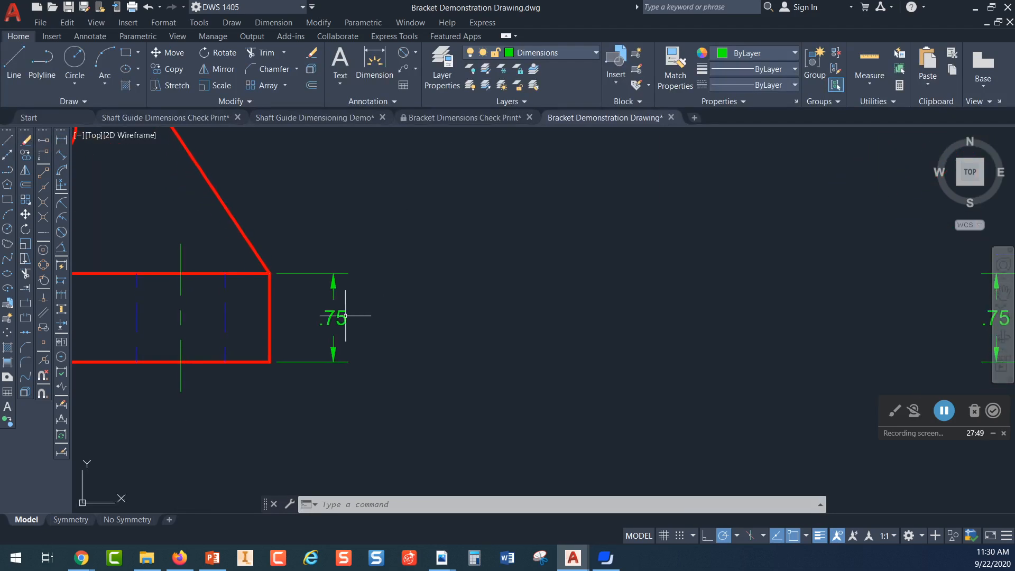
click(315, 315)
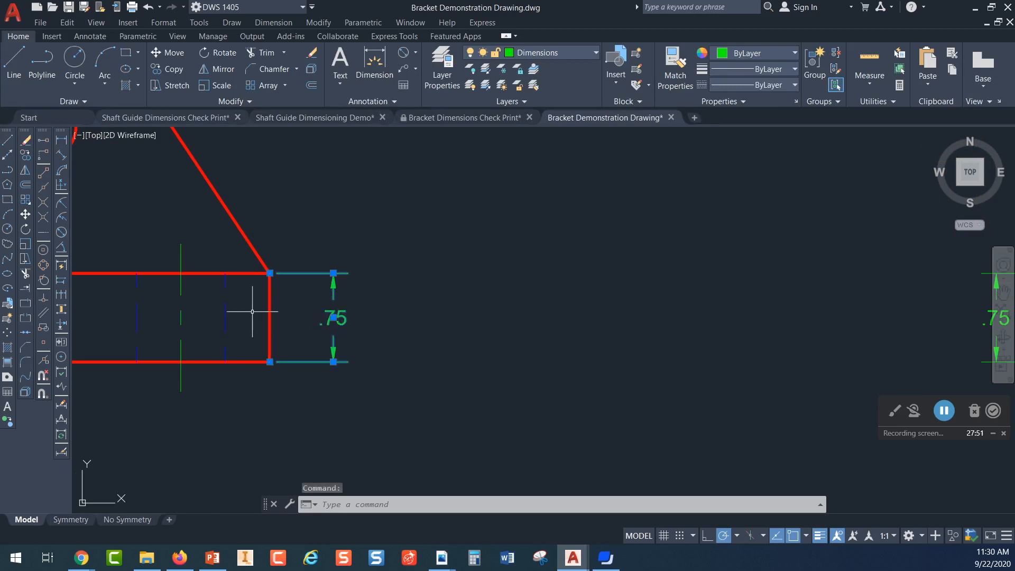
click(333, 317)
click(293, 317)
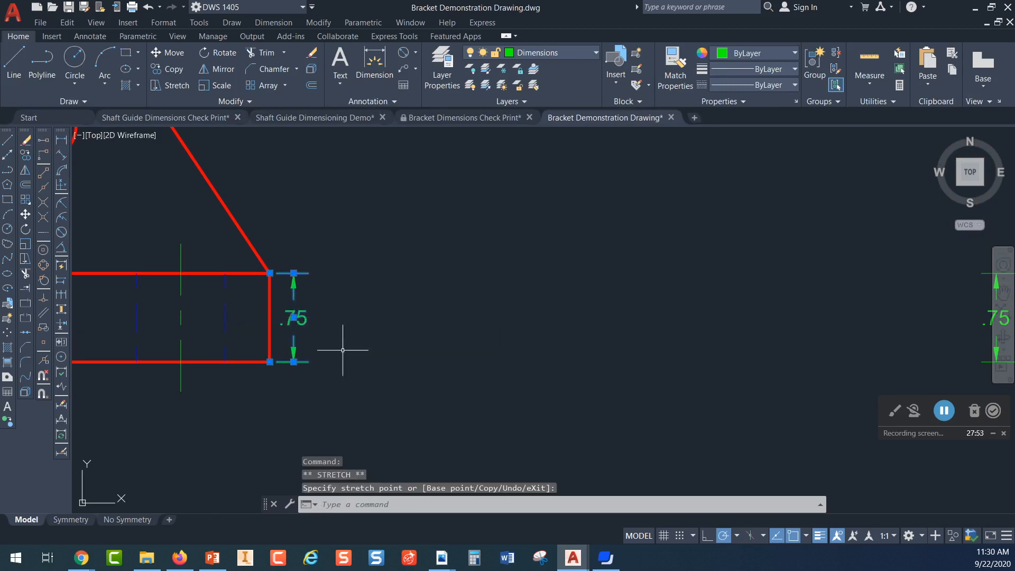
click(285, 317)
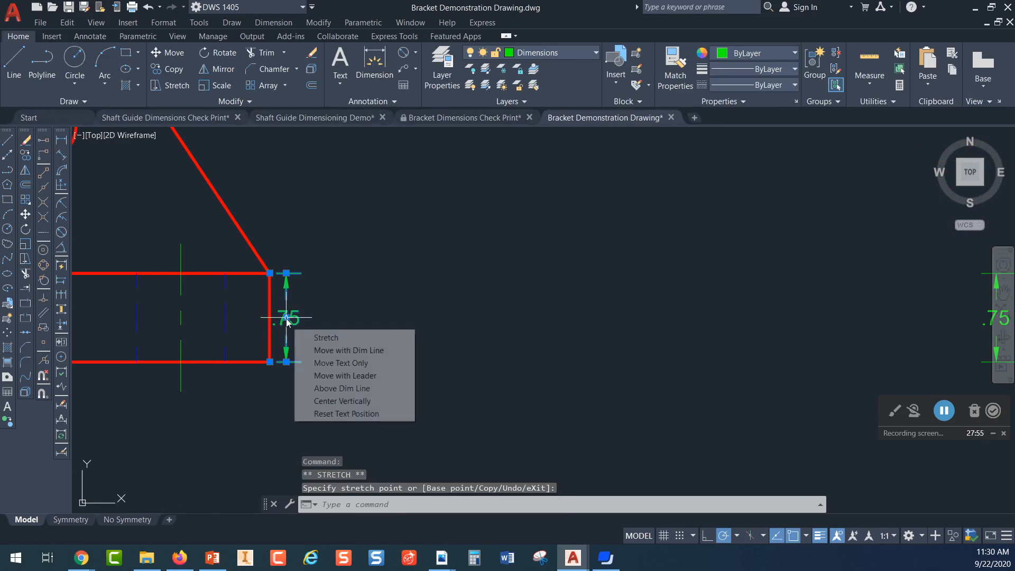
click(285, 317)
click(484, 317)
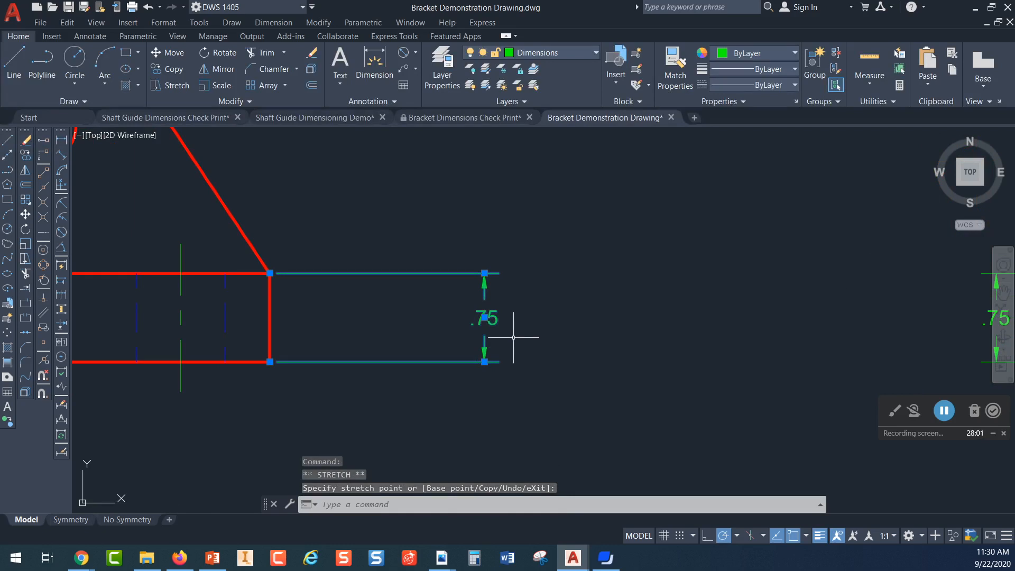
click(484, 317)
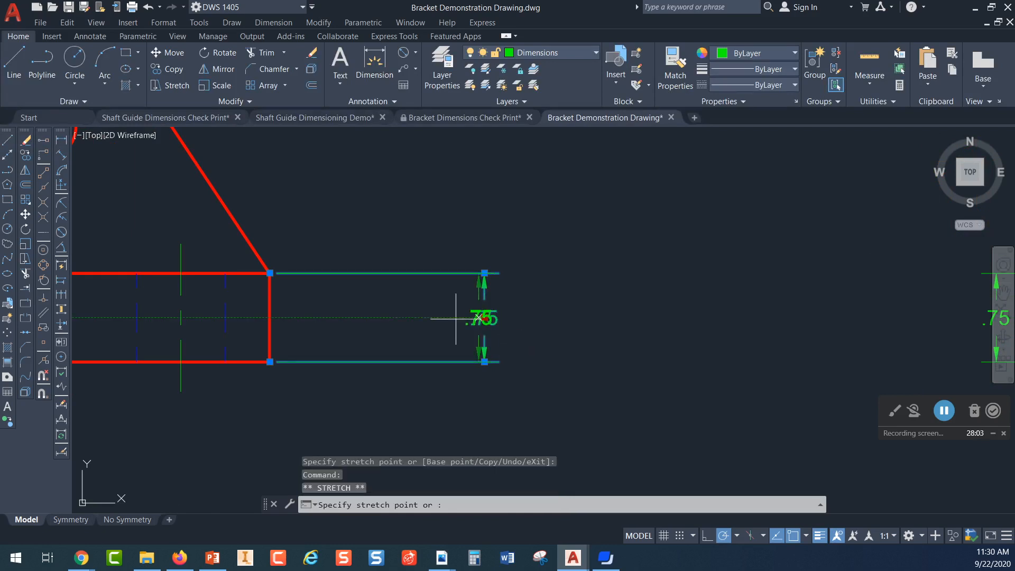
click(418, 317)
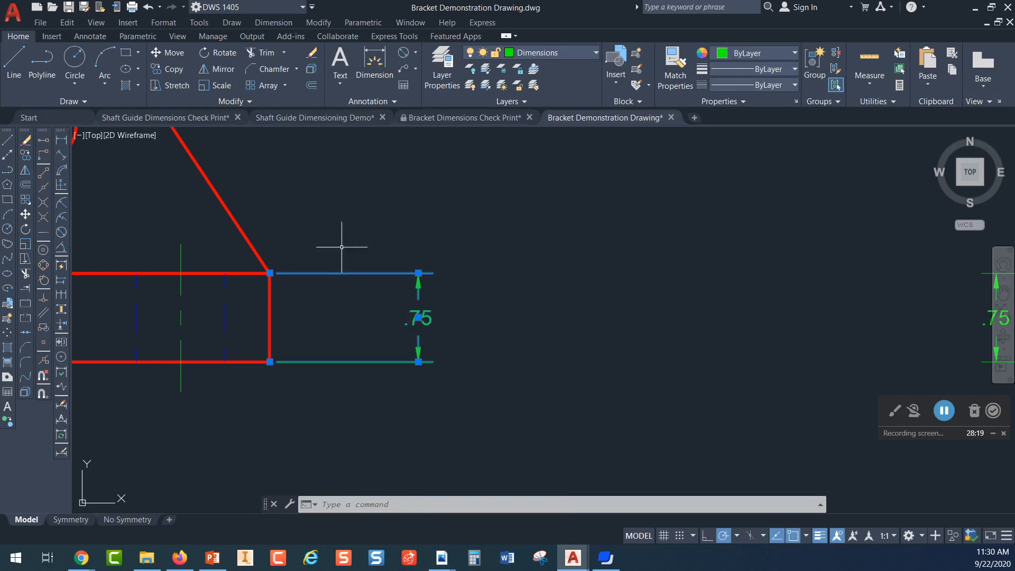
- Offset the right edge of the front view's base outward by .4 as a spacing guide
click(312, 86)
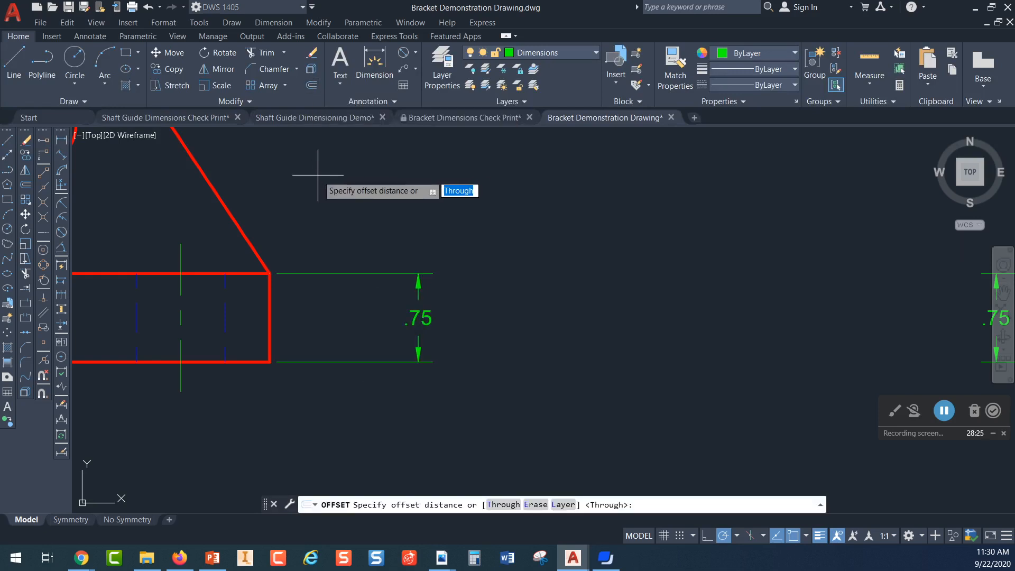
text(.4)
key(Return)
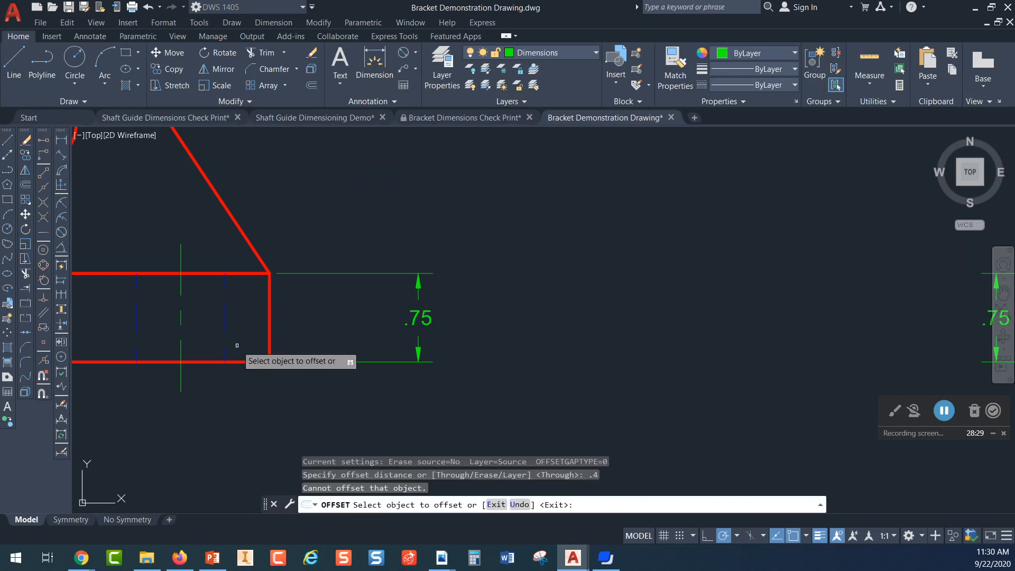
click(267, 318)
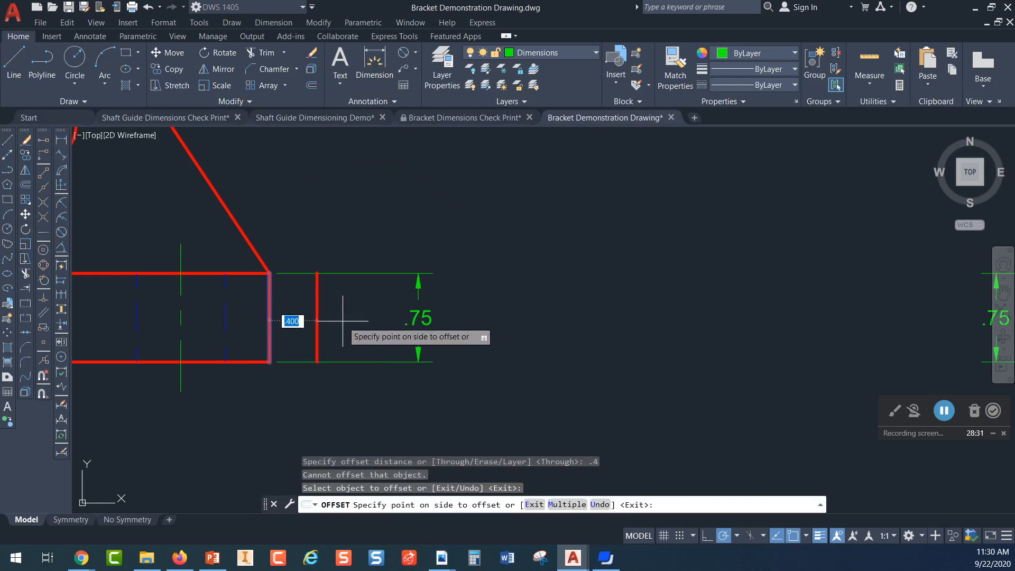
click(309, 343)
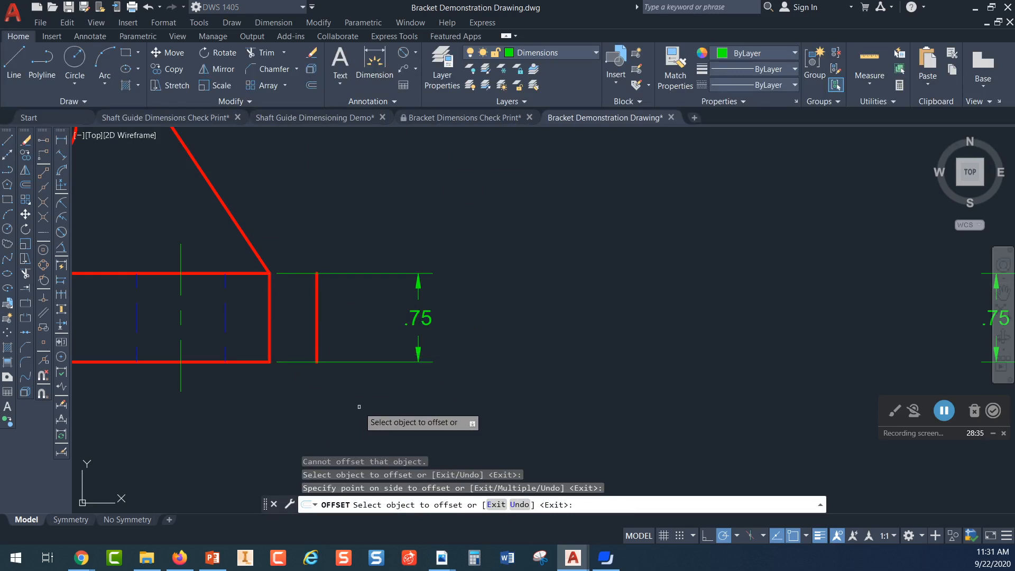
scroll(359, 406, up, 5)
middle_drag(362, 391, 516, 409)
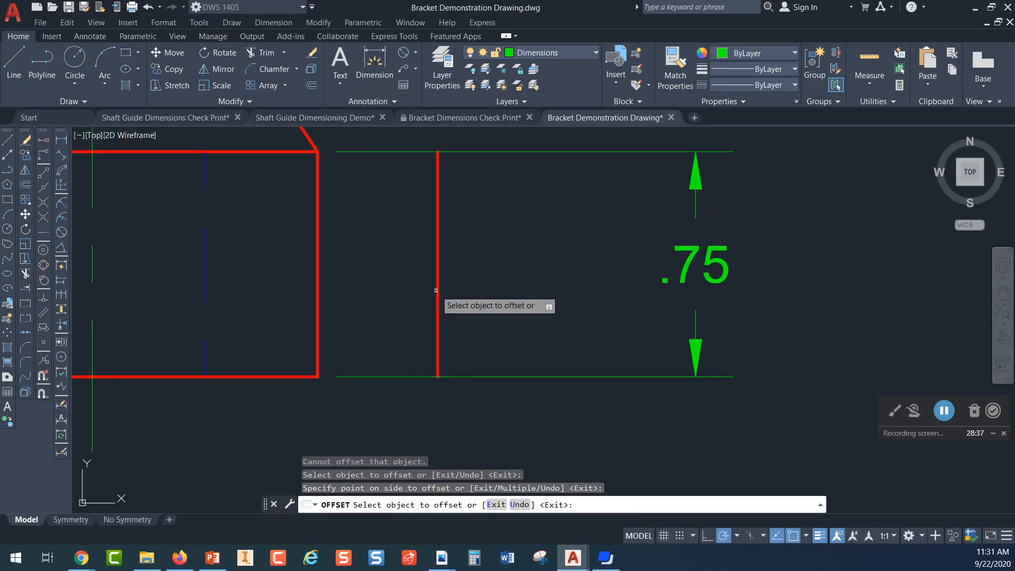
key(Escape)
- Move the front view's base thickness dimension line onto the offset guide line
scroll(465, 288, down, 2)
middle_drag(465, 288, 398, 333)
click(544, 318)
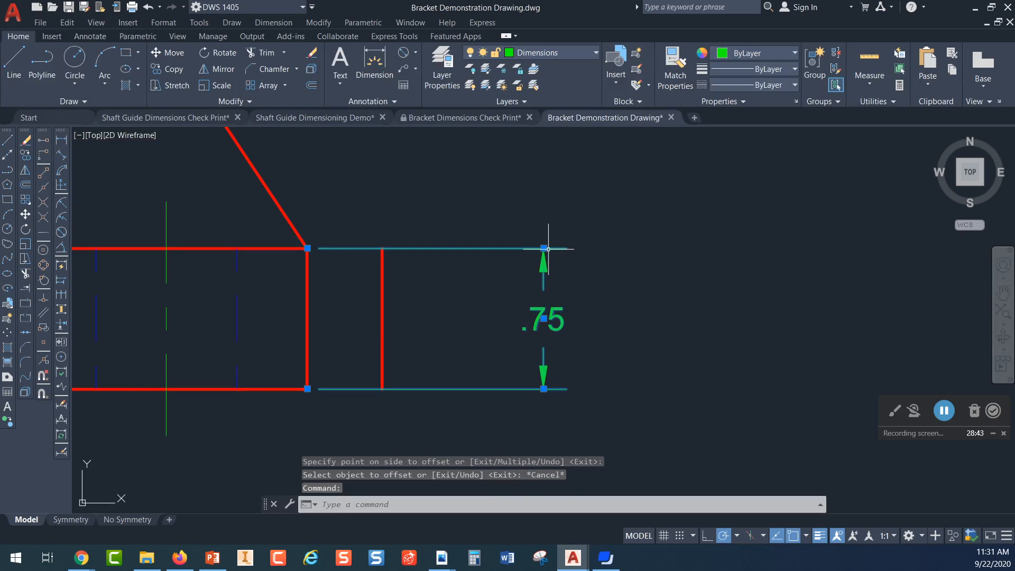
click(544, 318)
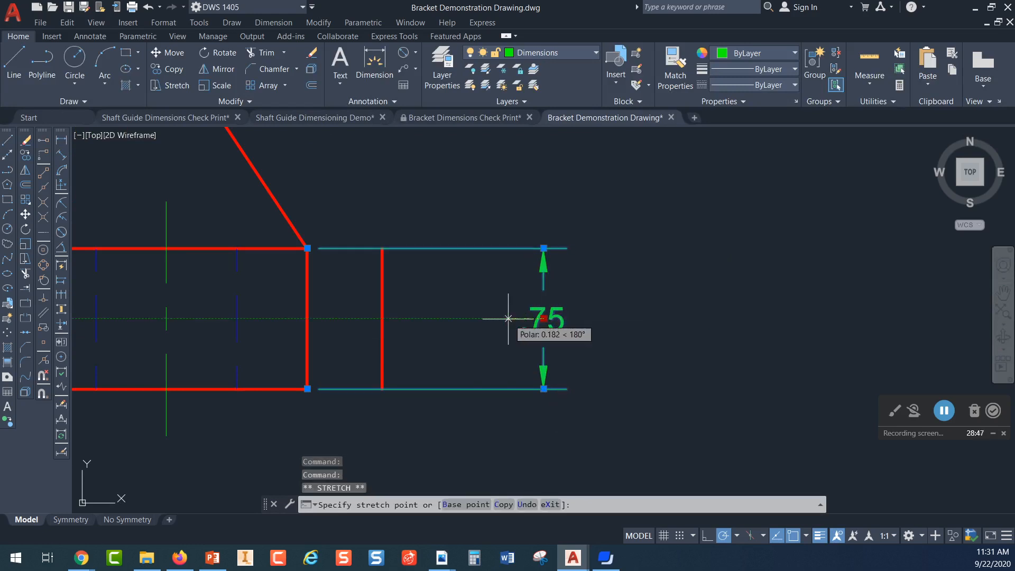
click(382, 318)
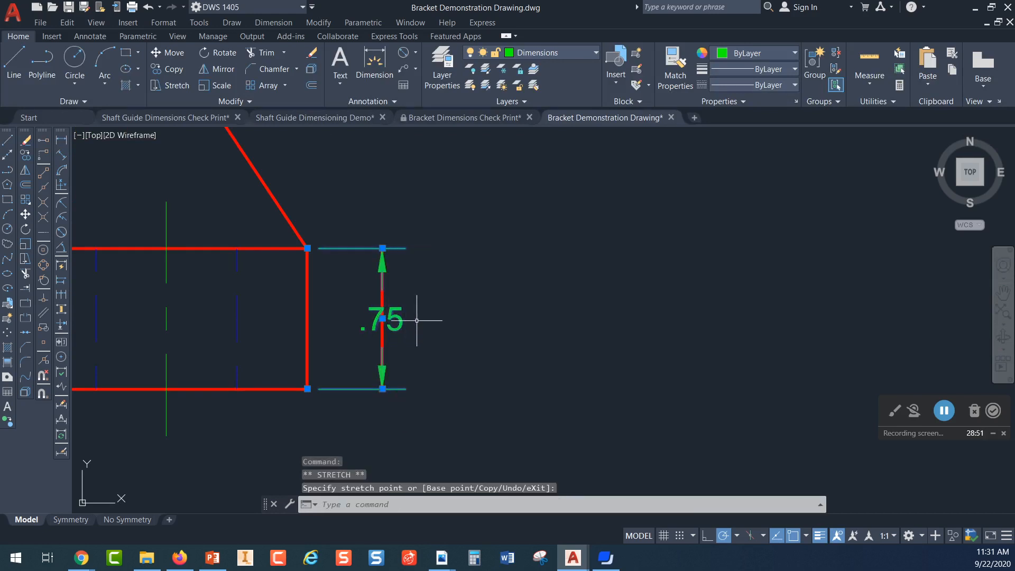
key(Escape)
- Delete the offset guide line beneath the front view's base thickness dimension
scroll(402, 303, up, 4)
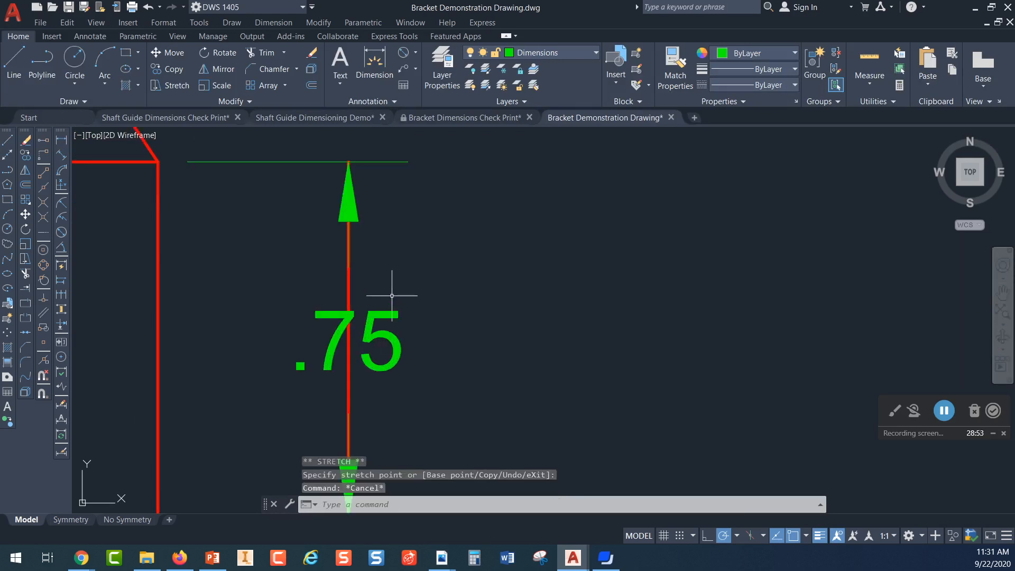
click(349, 285)
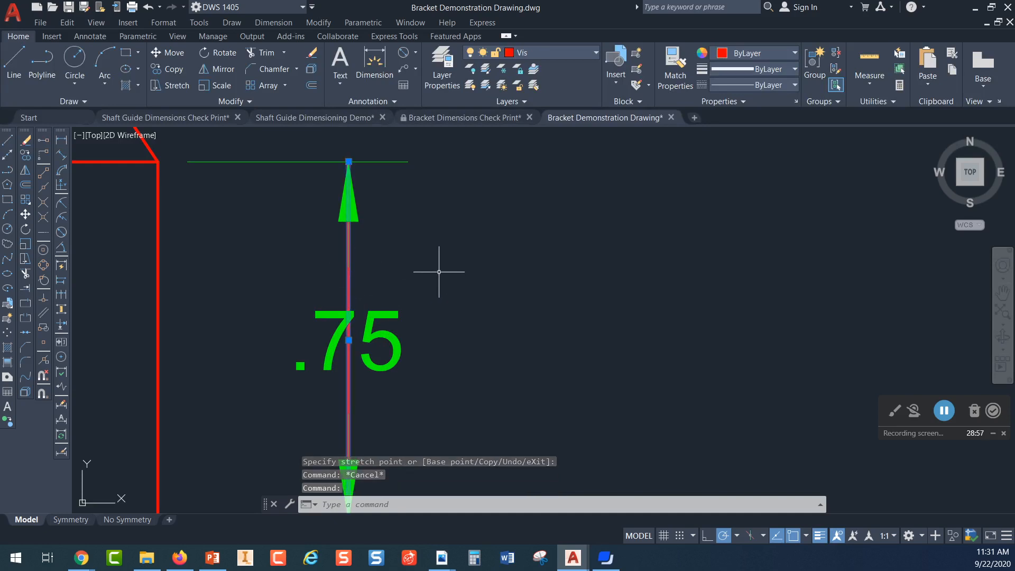
key(Delete)
scroll(467, 313, down, 1)
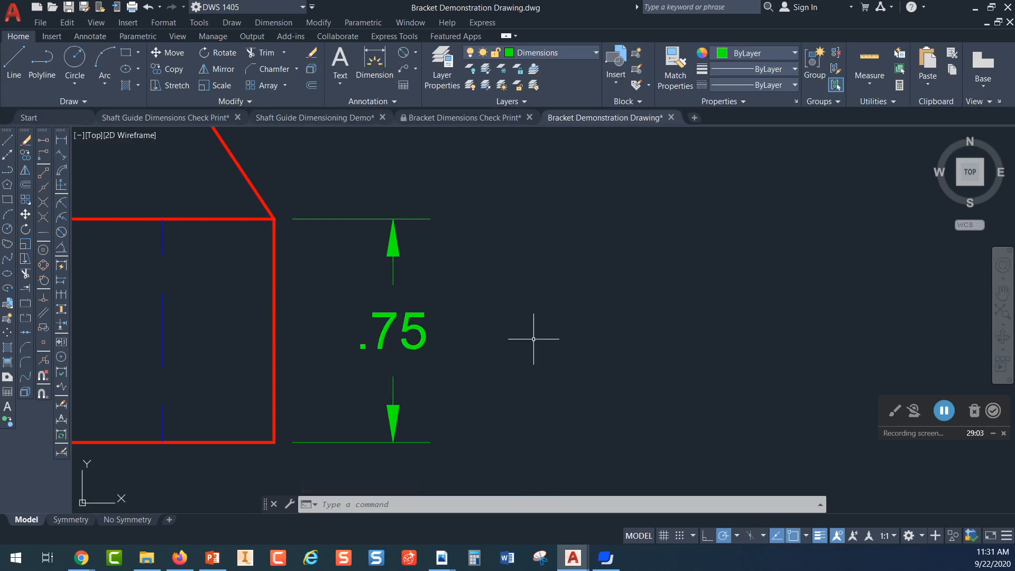
- Delete the duplicate base thickness dimension beside the side view
scroll(508, 342, down, 6)
middle_drag(523, 302, 308, 315)
mouse_move(687, 355)
middle_down()
mouse_move(525, 351)
mouse_move(421, 326)
mouse_move(417, 370)
middle_up()
click(471, 315)
click(407, 403)
key(Delete)
- Place a horizontal linear dimension across the top edge of the side view's upright, above the view
mouse_move(698, 251)
middle_down()
mouse_move(450, 398)
mouse_move(374, 366)
middle_up()
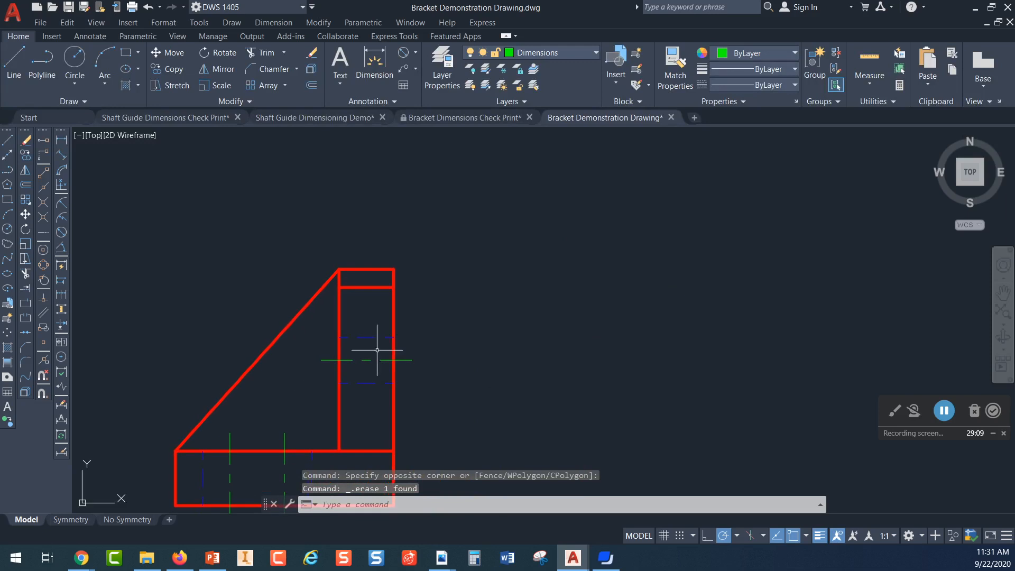
click(66, 141)
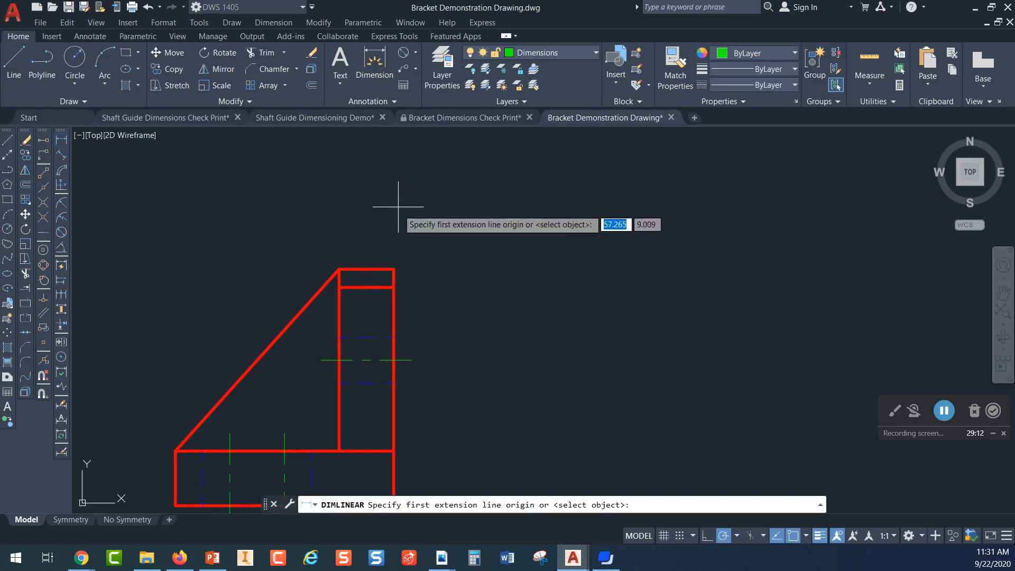
click(393, 269)
click(339, 268)
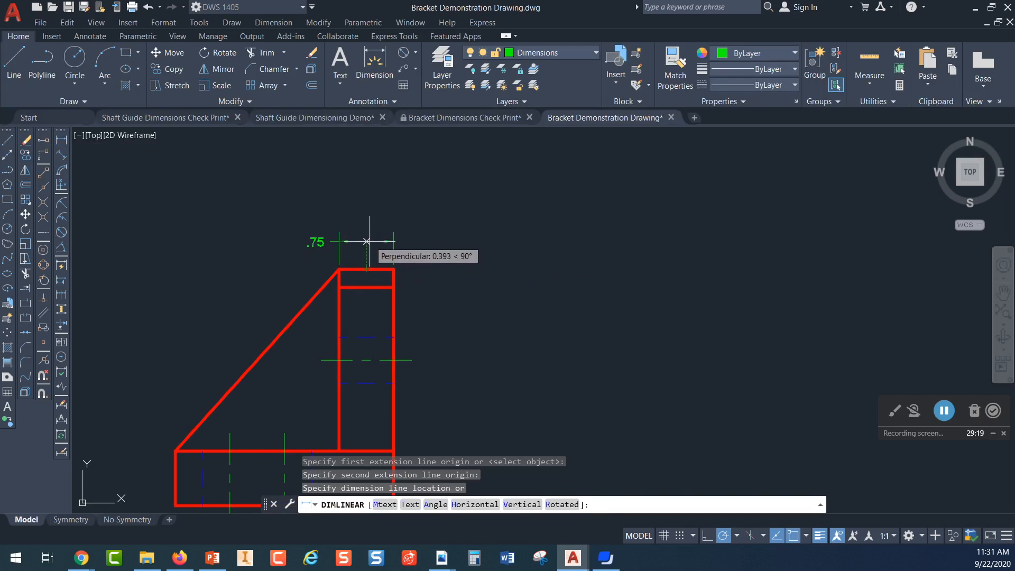
click(366, 239)
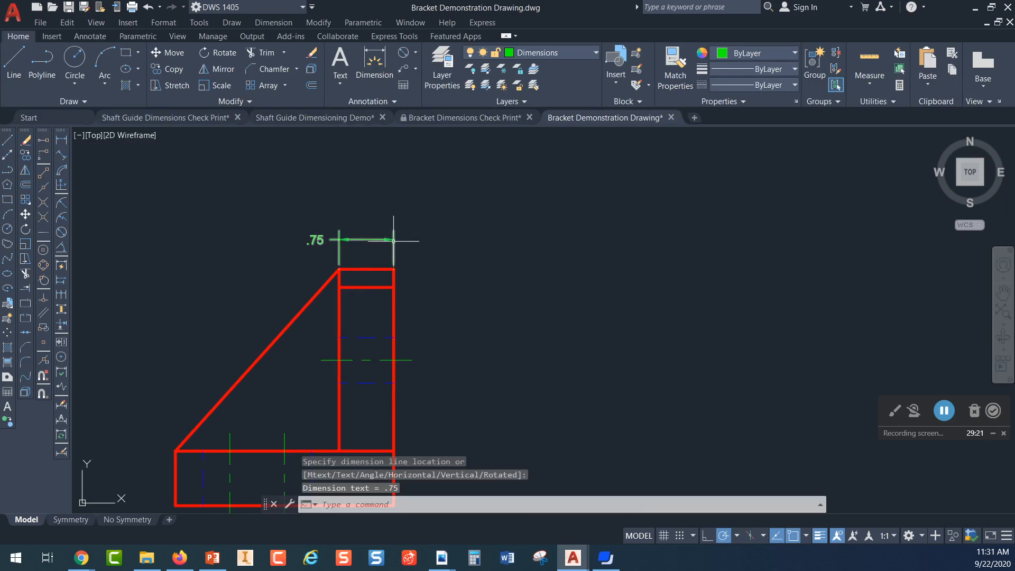
- Move the upright thickness dimension's text to the middle between its extension lines
scroll(331, 251, up, 2)
click(305, 232)
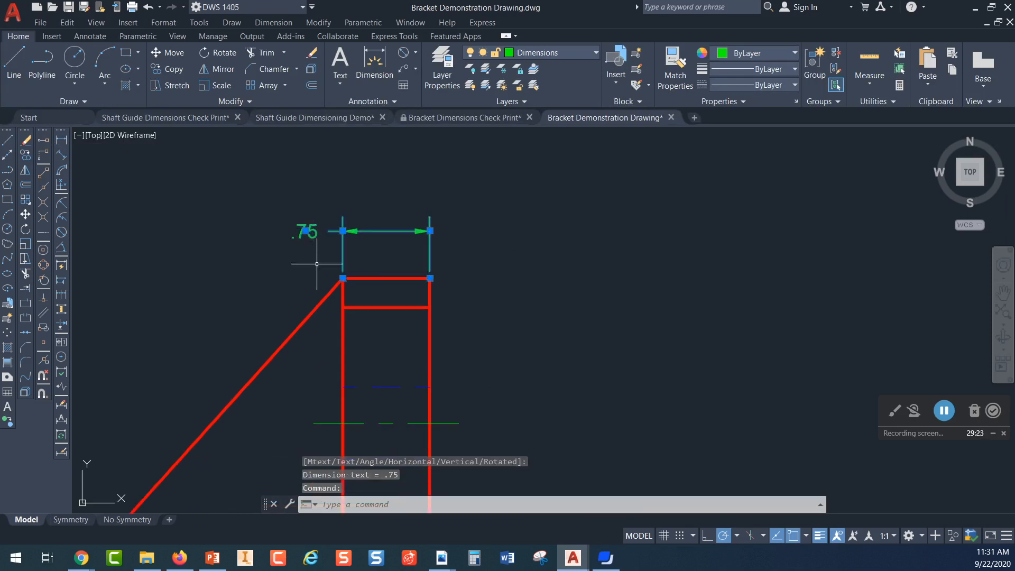
click(305, 232)
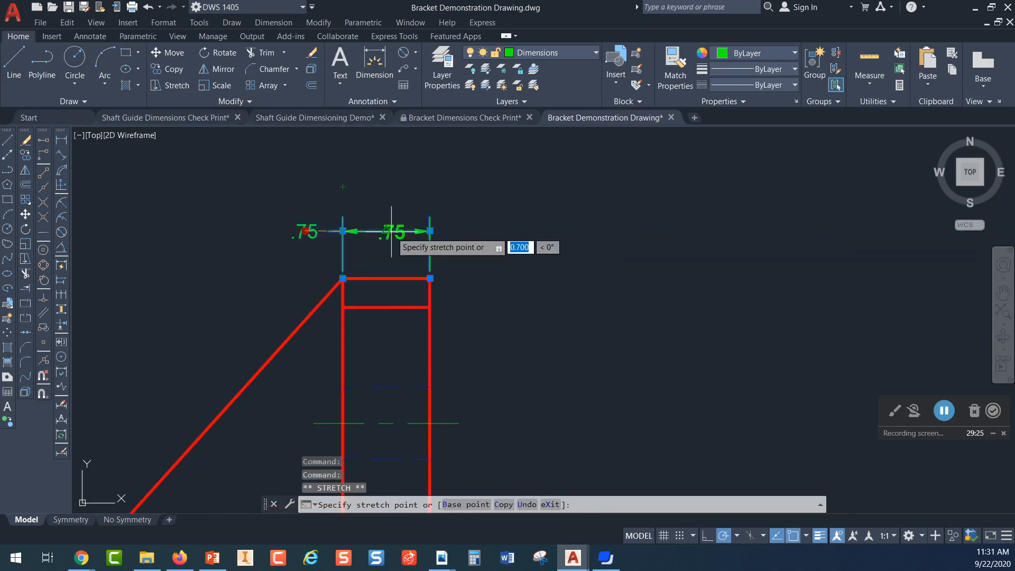
key(Escape)
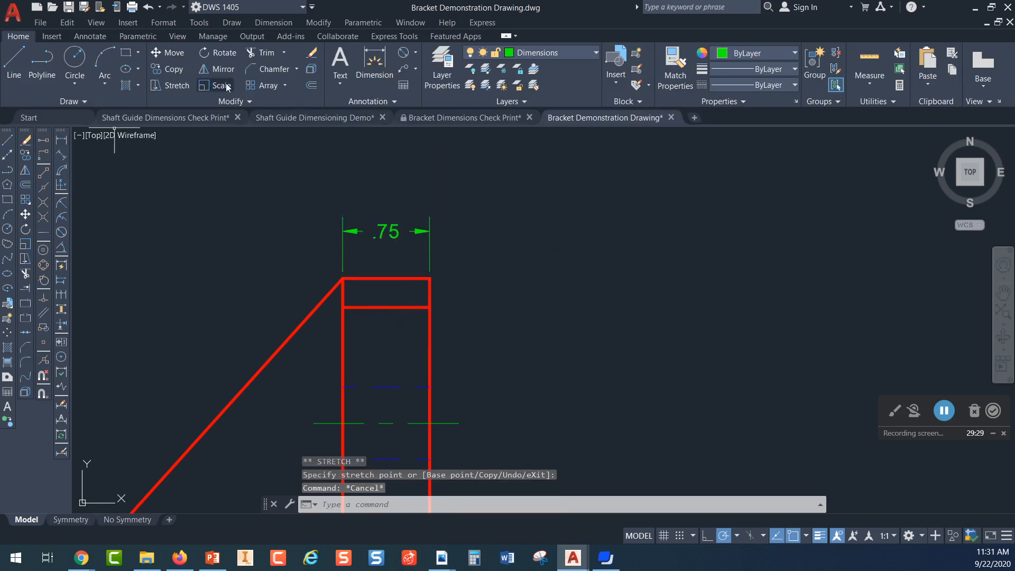
- Offset the top edge of the side view's upright upward by .4 as a spacing guide
click(311, 85)
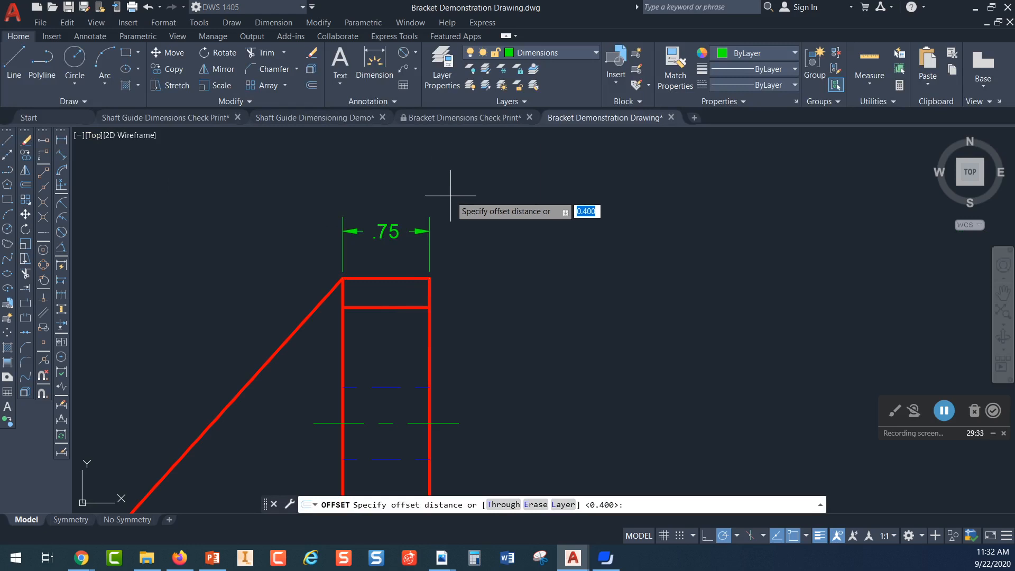
key(Return)
click(384, 277)
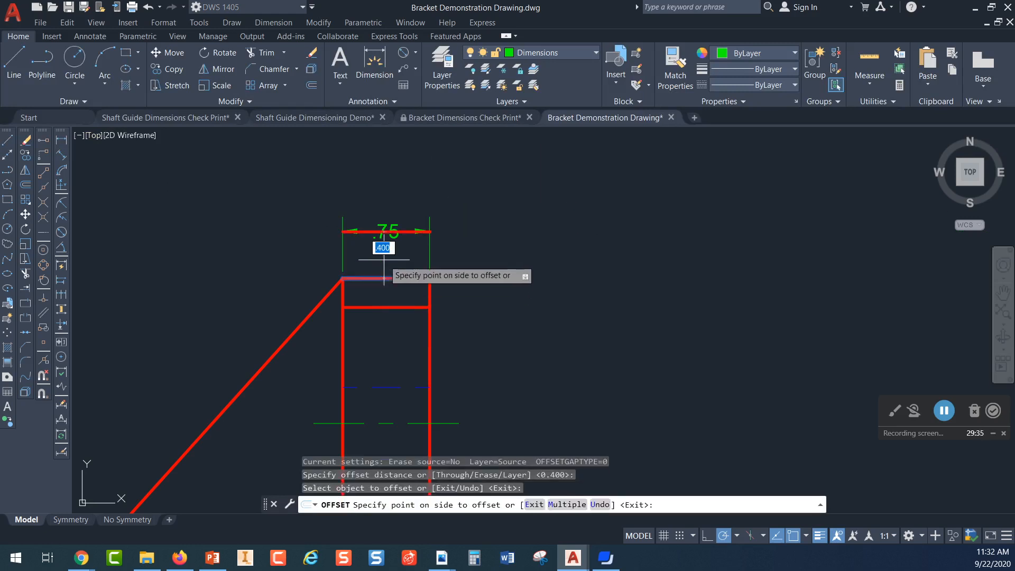
click(425, 269)
key(Escape)
- Move the upright thickness dimension line onto the offset guide line
scroll(406, 249, up, 3)
scroll(407, 246, up, 2)
middle_drag(407, 242, 441, 390)
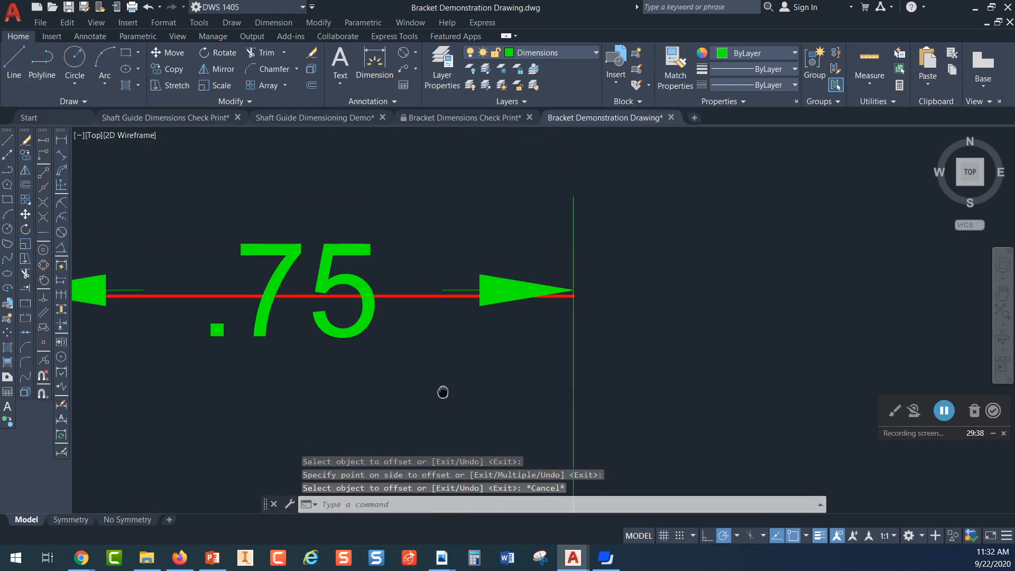
click(471, 290)
click(293, 293)
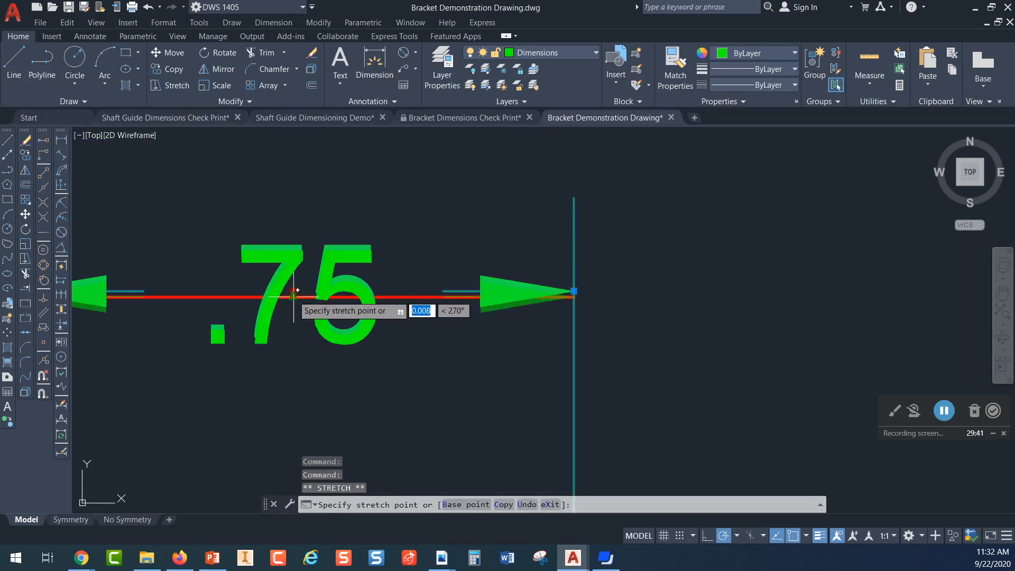
key(Escape)
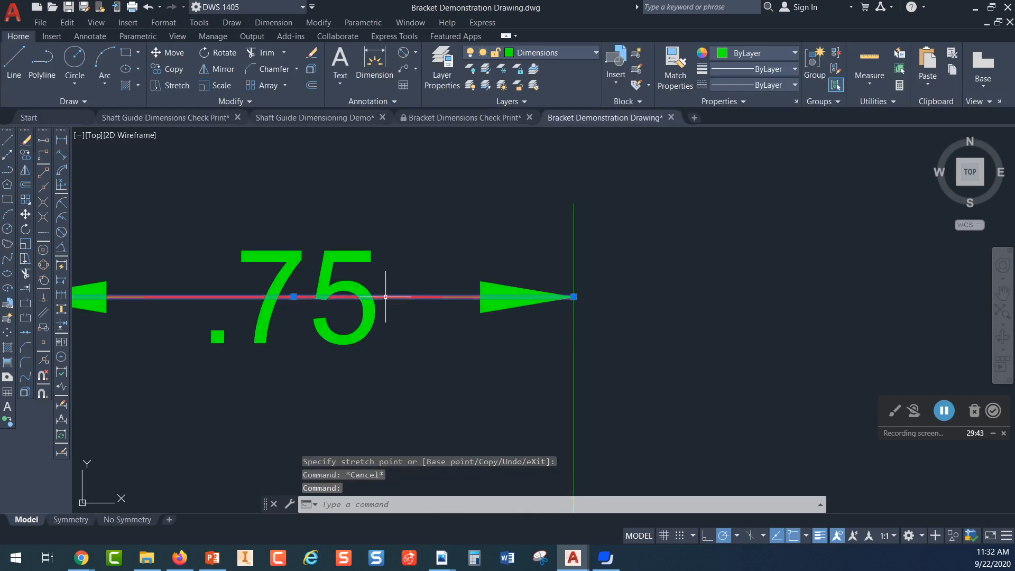
- Delete the offset guide line beneath the upright thickness dimension
key(Delete)
scroll(523, 246, down, 1)
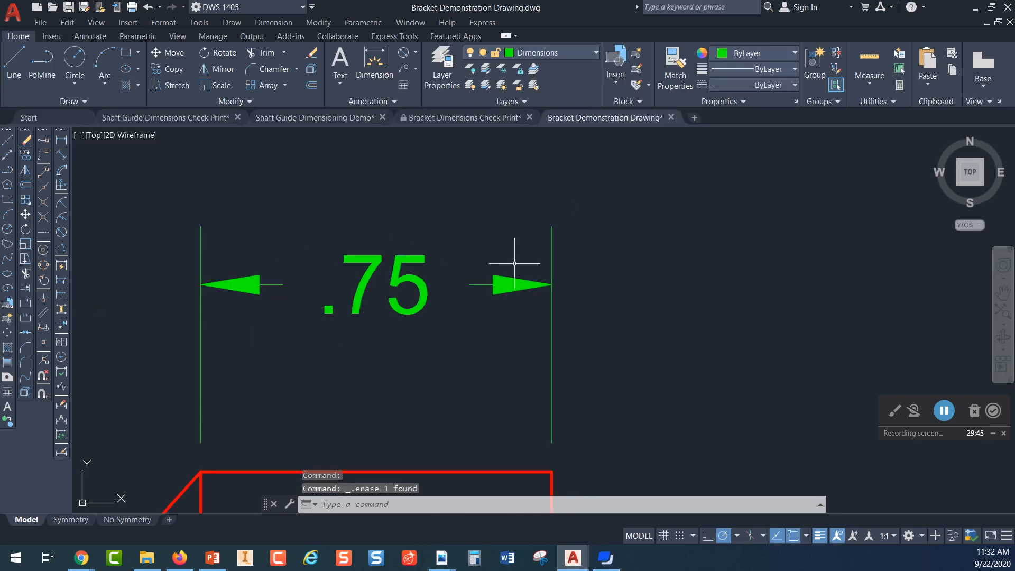
mouse_move(492, 294)
middle_down()
mouse_move(446, 247)
mouse_move(484, 255)
middle_up()
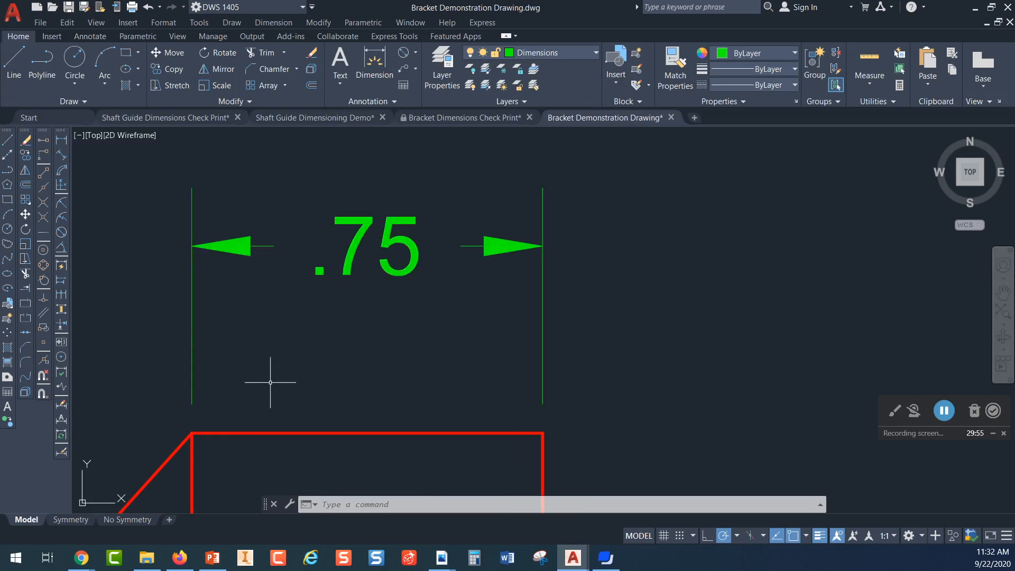
click(267, 432)
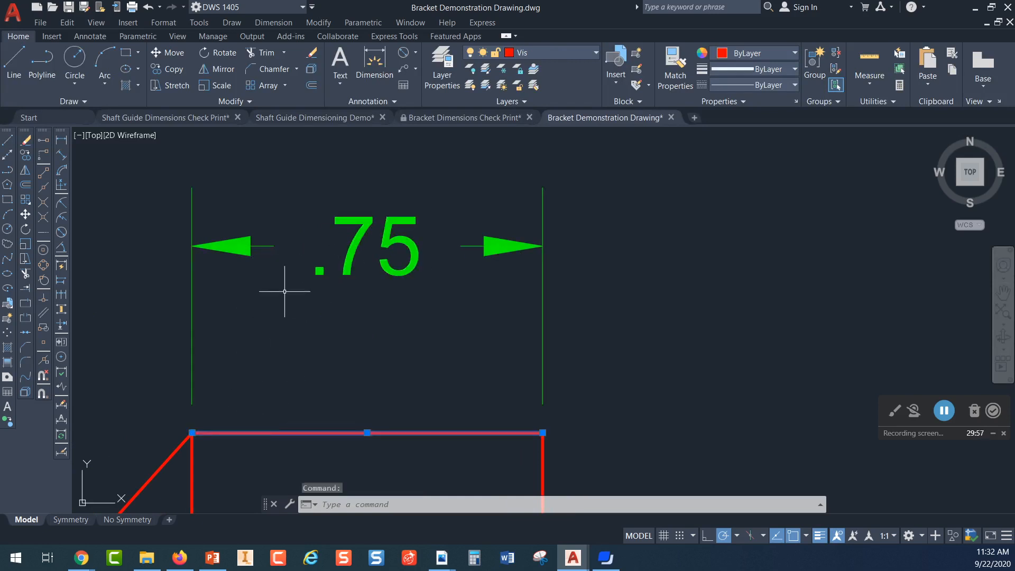
click(270, 246)
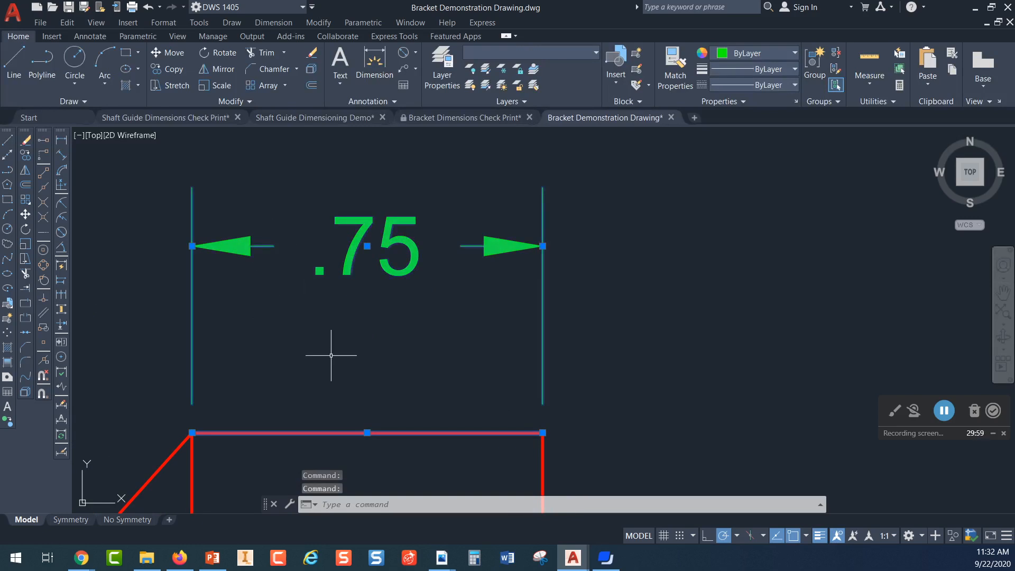
key(Escape)
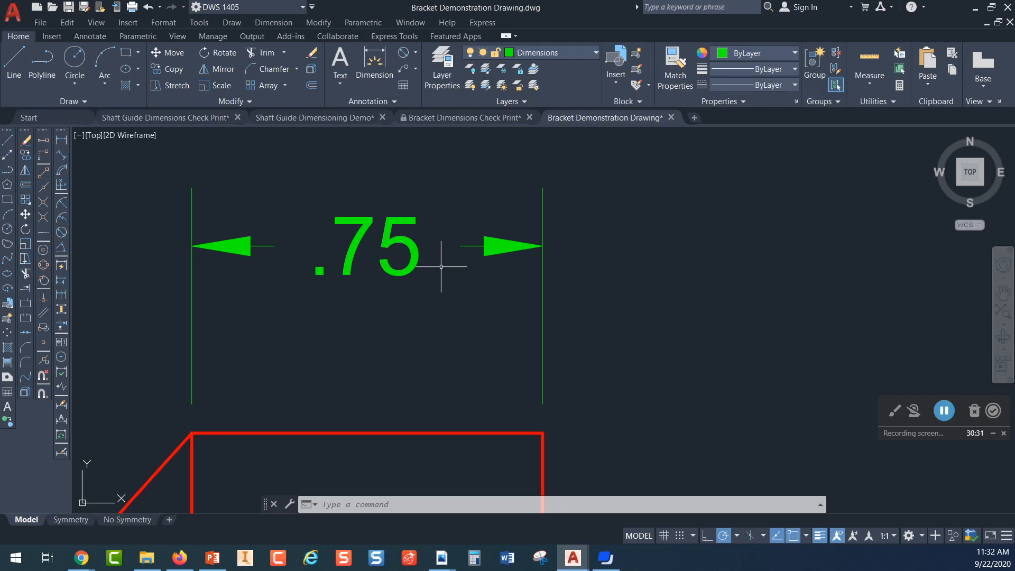
- Delete the thickness dimension above the side view's upright
scroll(442, 284, down, 2)
mouse_move(443, 281)
middle_down()
mouse_move(417, 315)
mouse_move(331, 268)
middle_up()
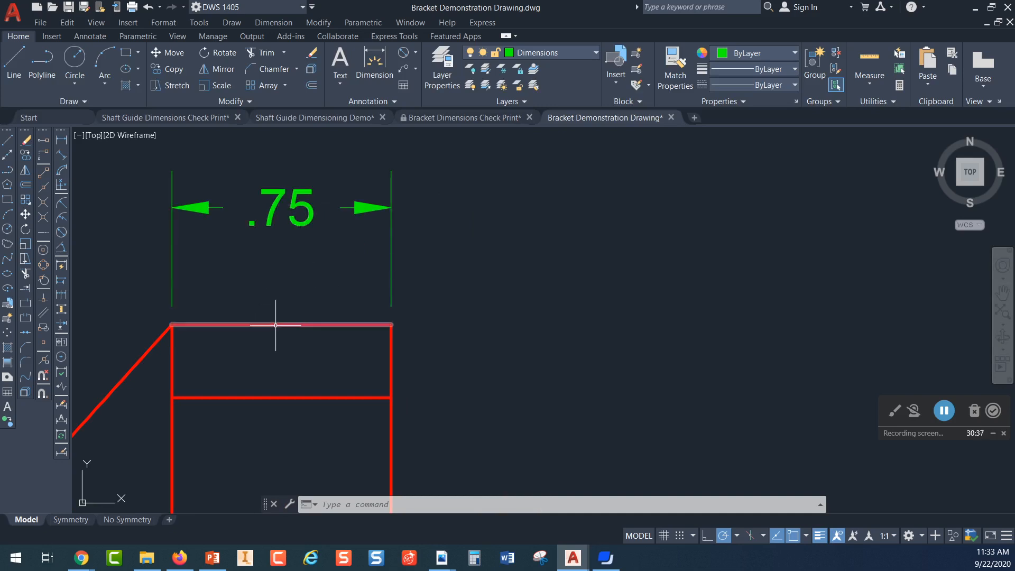
middle_drag(306, 271, 338, 285)
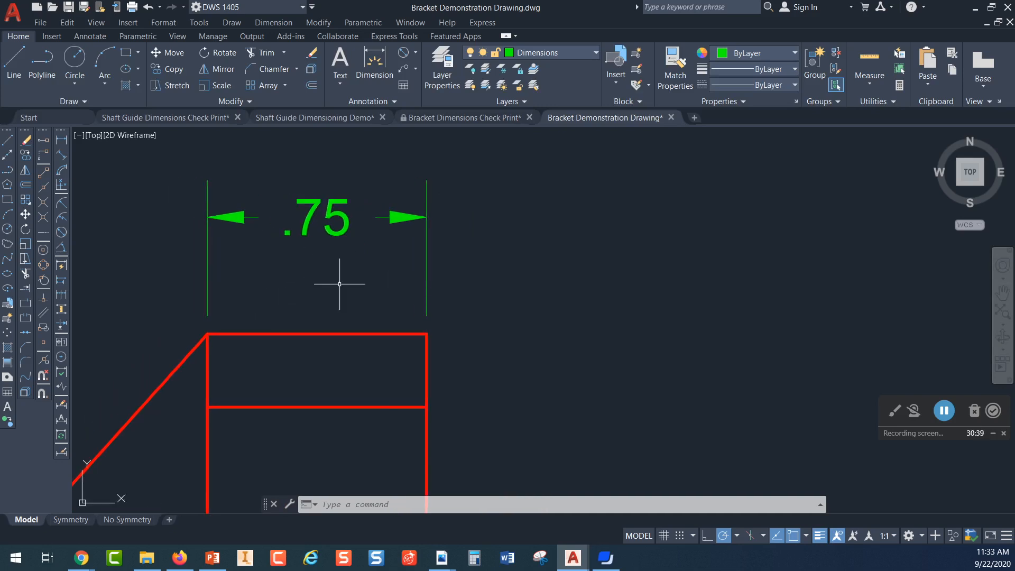
click(481, 181)
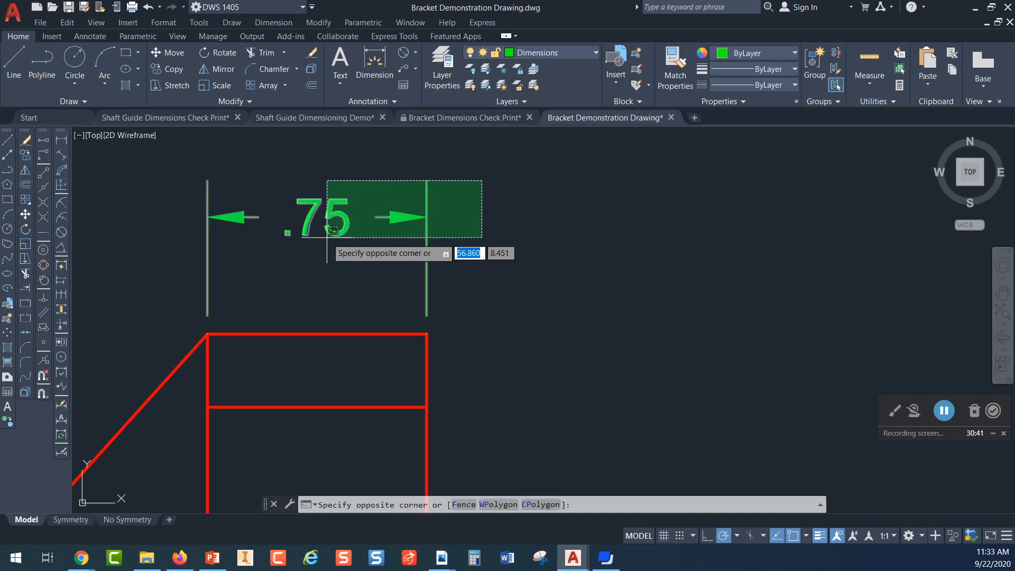
click(333, 230)
key(Delete)
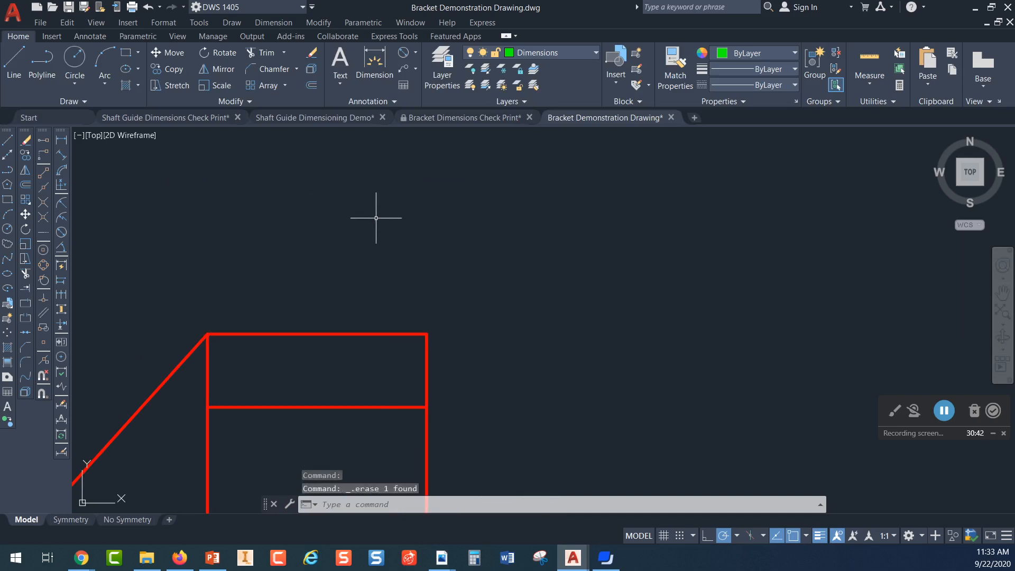
- Dimension the side view's upright thickness above its top edge and center the text between the extension lines
click(63, 141)
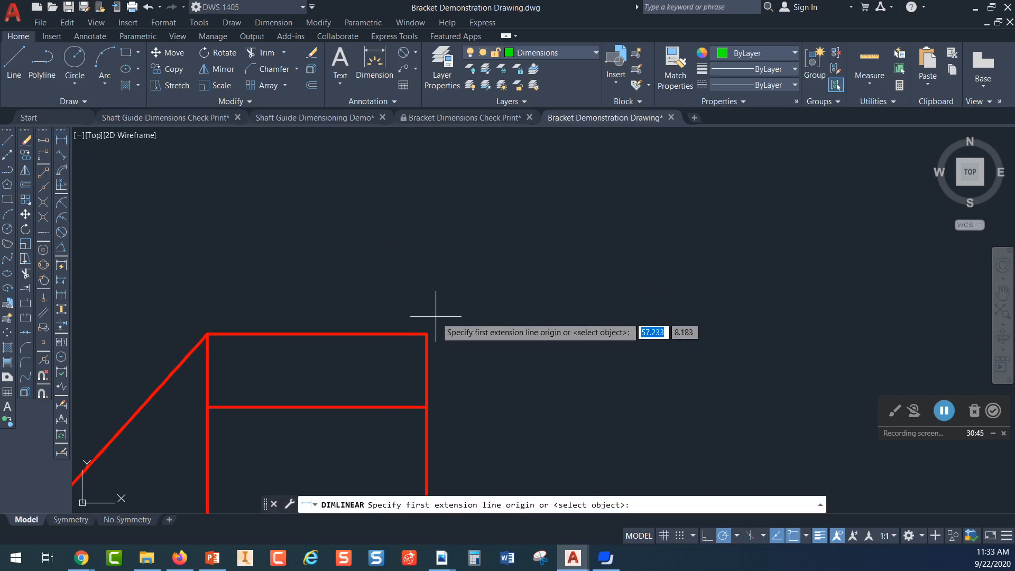
click(427, 333)
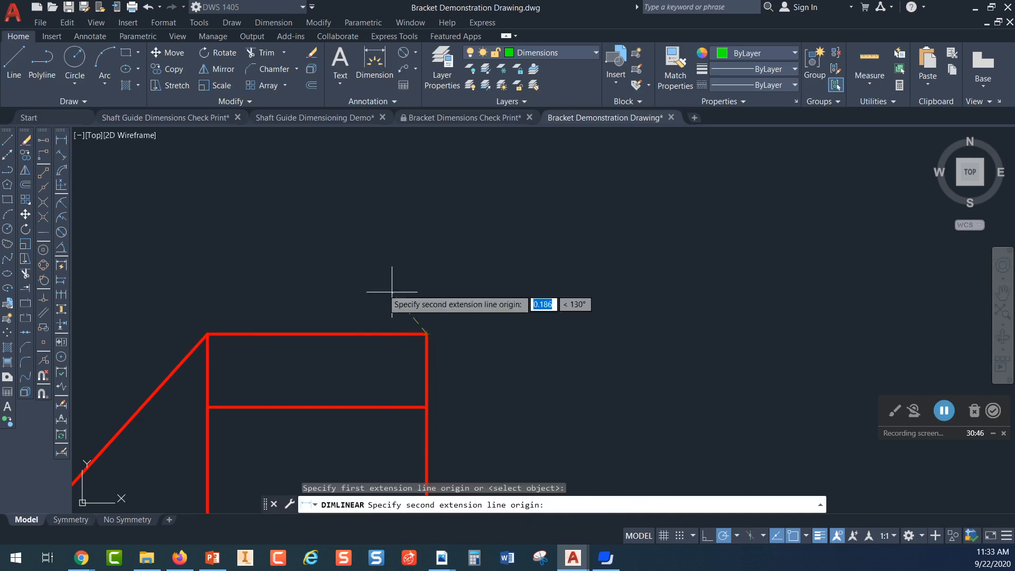
click(207, 333)
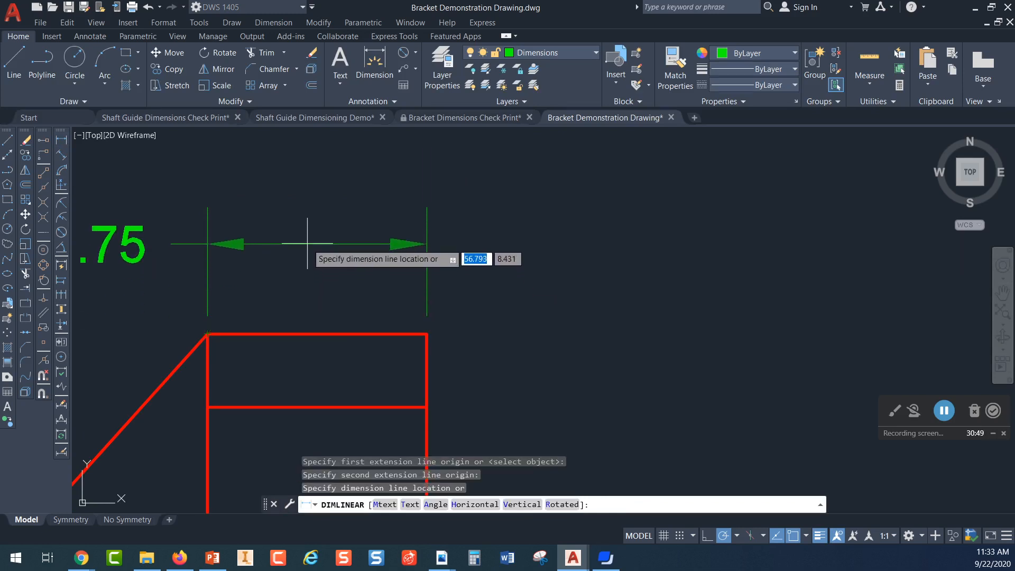
click(311, 248)
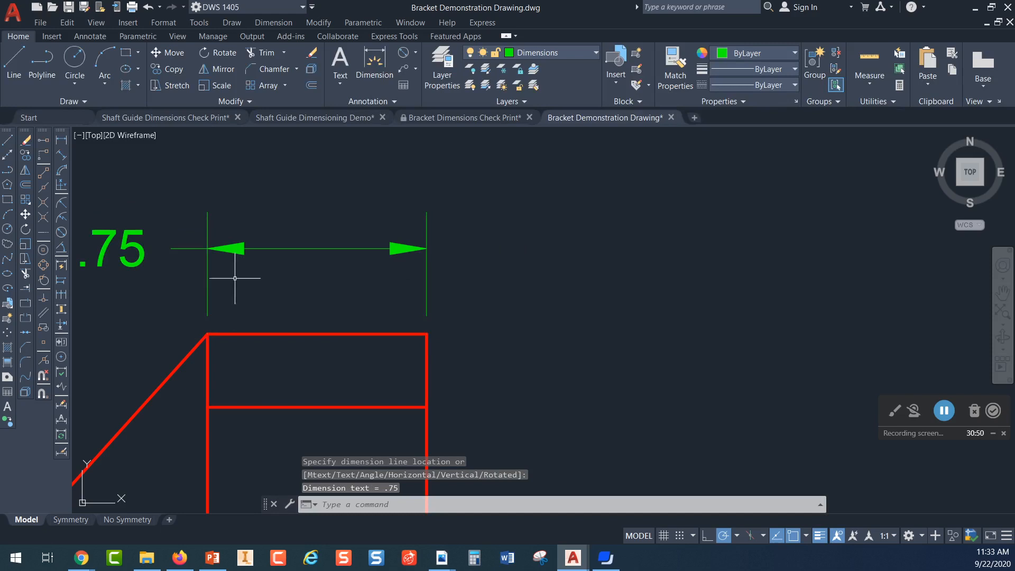
click(113, 248)
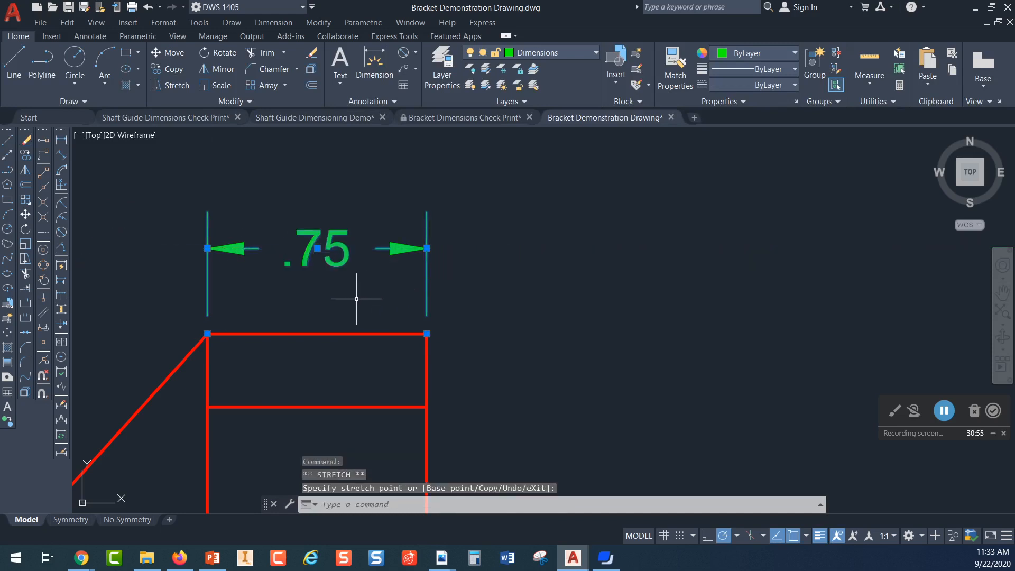
- Move the upright thickness dimension line straight down onto the midpoint of the upright's top edge
click(318, 249)
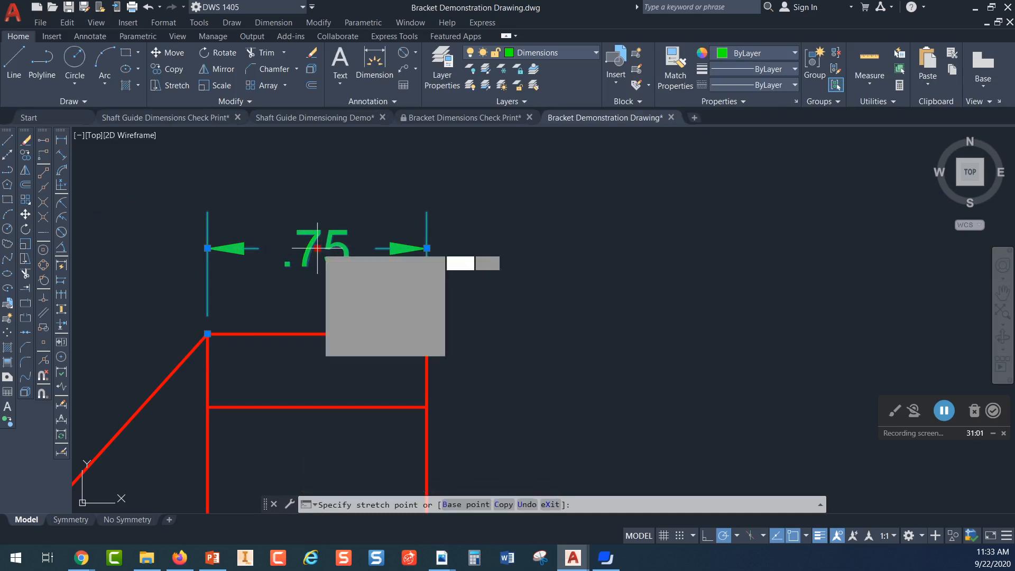
click(317, 247)
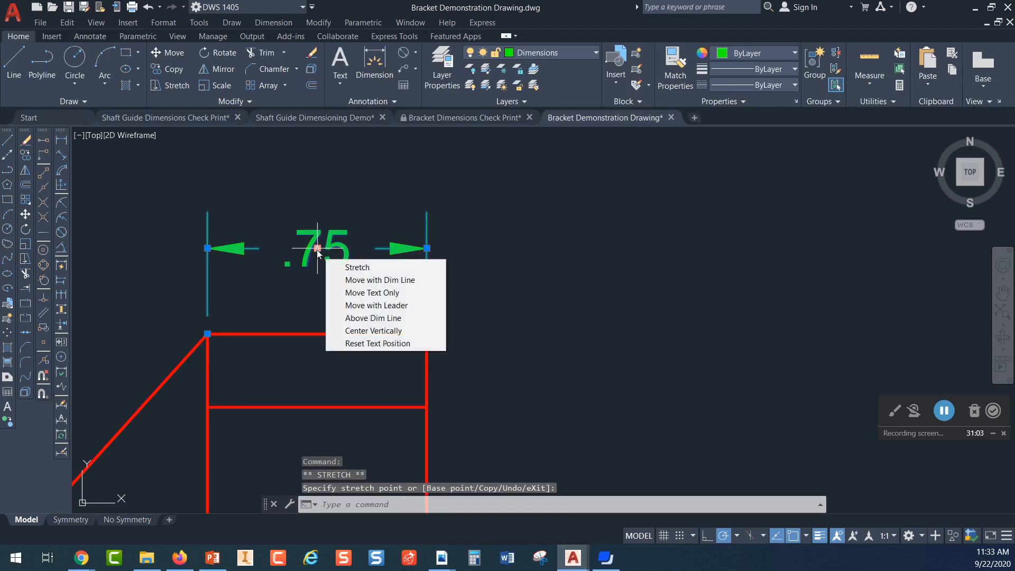
click(317, 248)
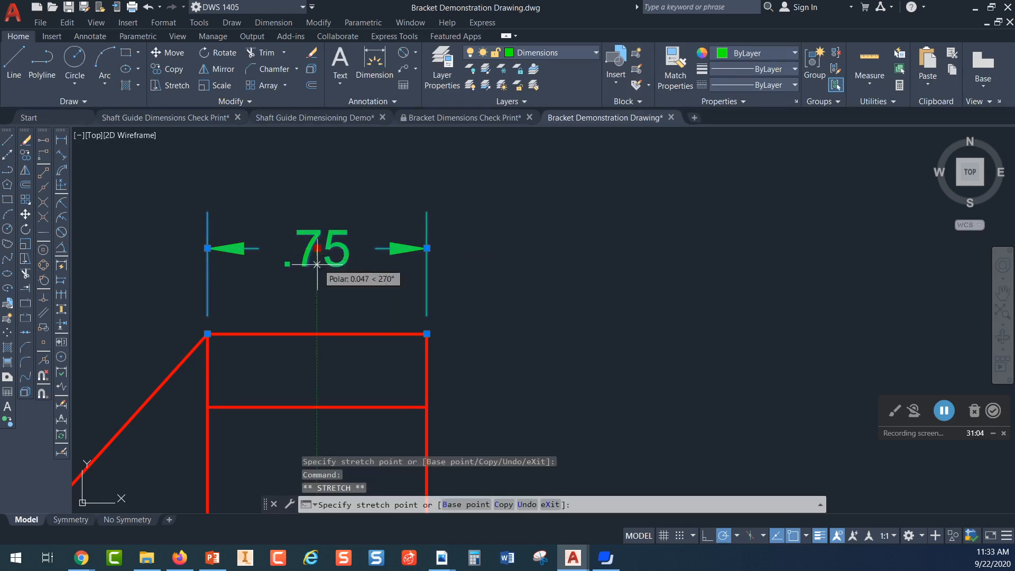
click(317, 333)
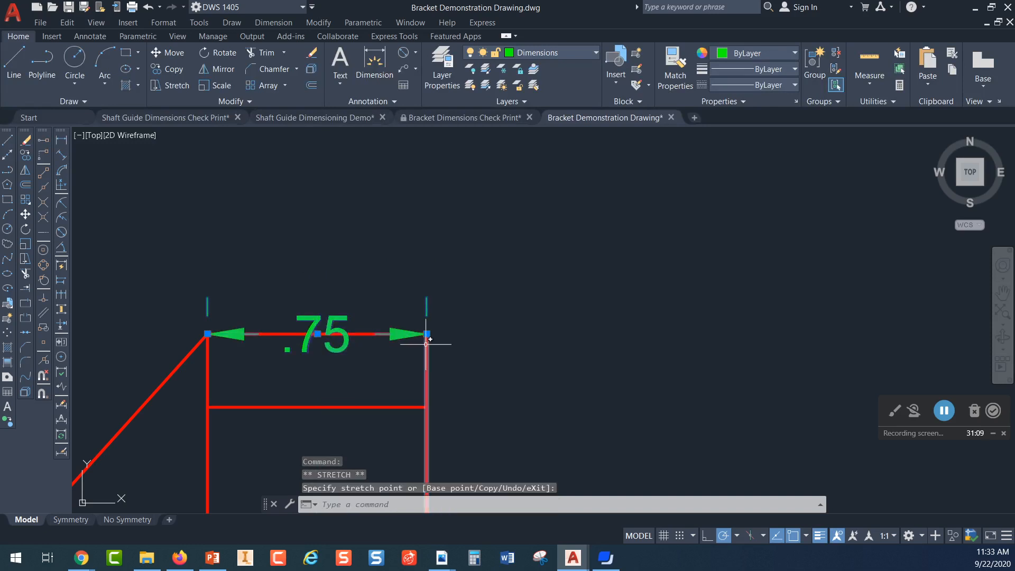
- Move the upright thickness dimension line .4 straight up from the upright's top edge
click(318, 334)
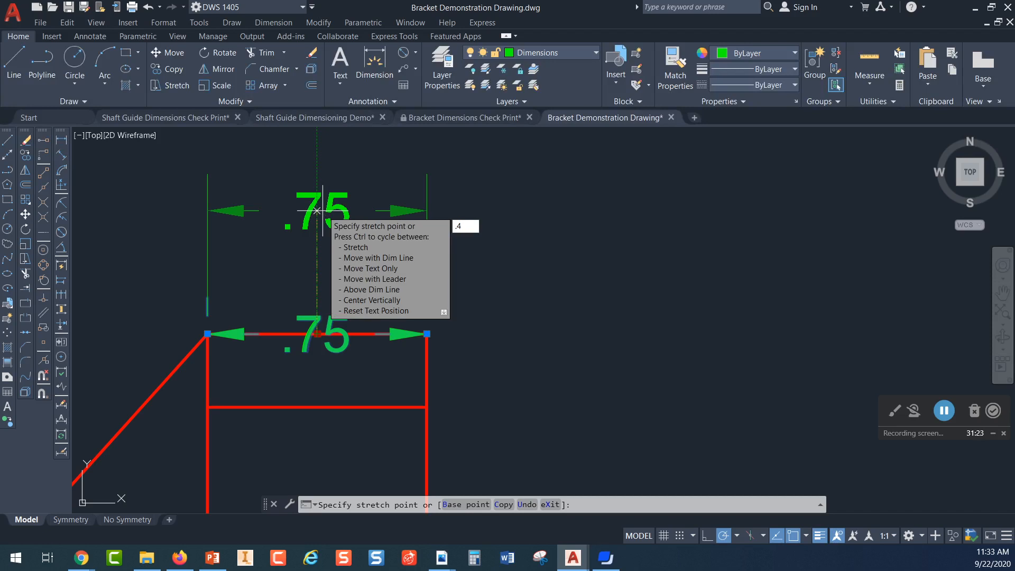
key(Return)
key(Escape)
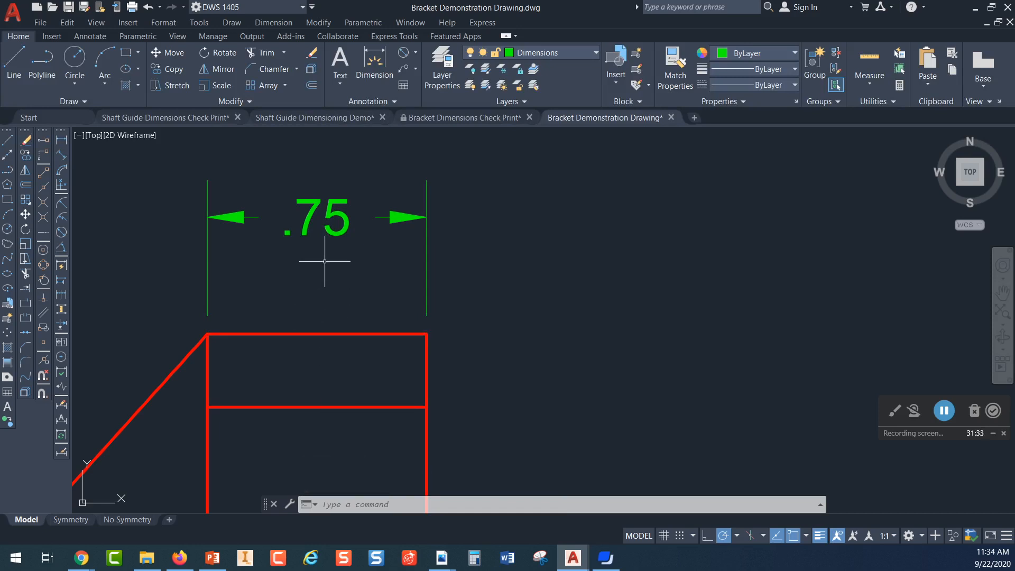
- Examine the placement of the thickness dimensions on the front view's base and the side view's upright
scroll(311, 275, down, 4)
middle_drag(331, 292, 455, 236)
scroll(456, 236, down, 2)
scroll(335, 291, down, 2)
mouse_move(335, 290)
middle_down()
mouse_move(453, 245)
mouse_move(444, 254)
middle_up()
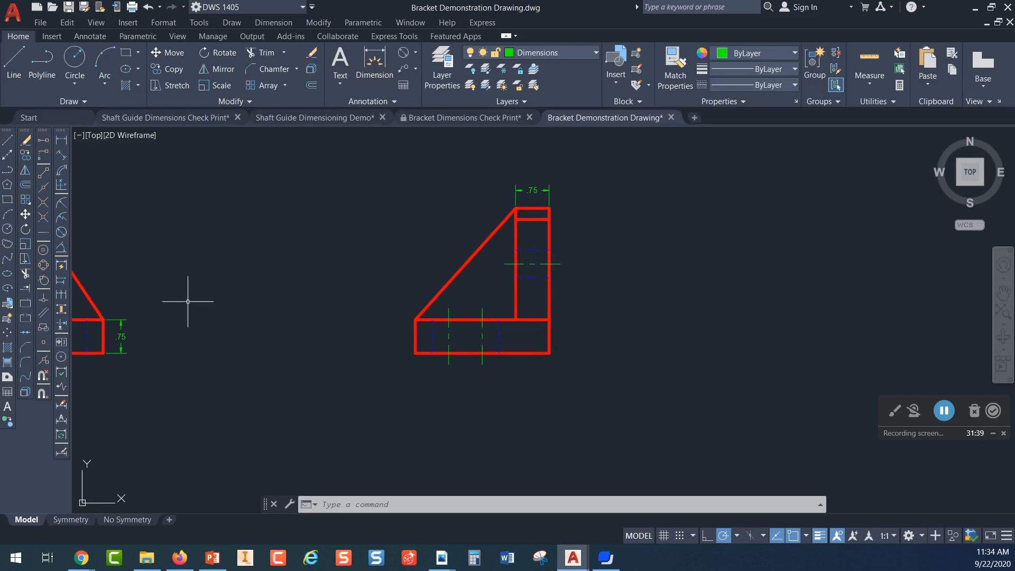
scroll(132, 317, up, 2)
scroll(140, 335, up, 1)
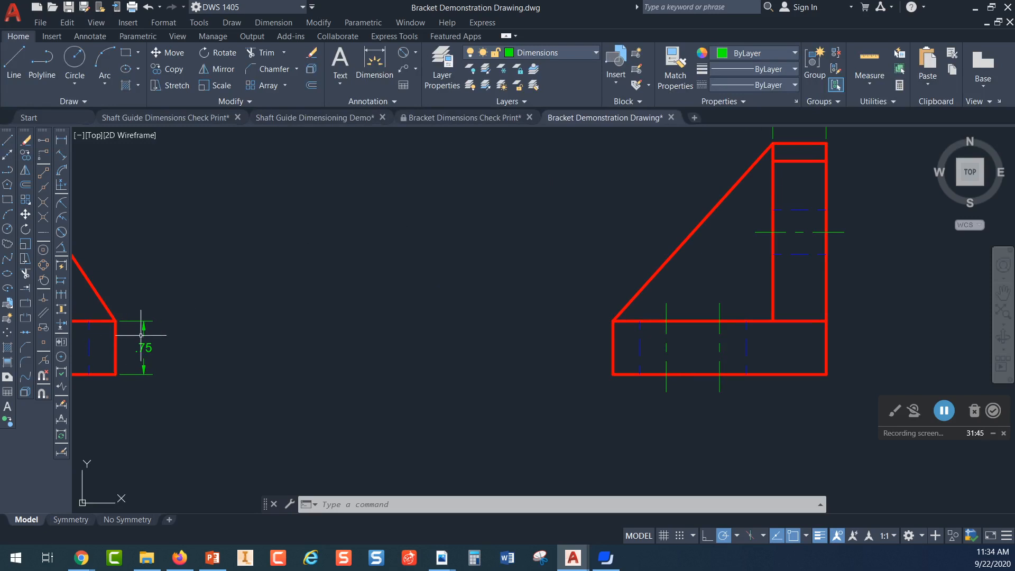
middle_drag(748, 153, 542, 253)
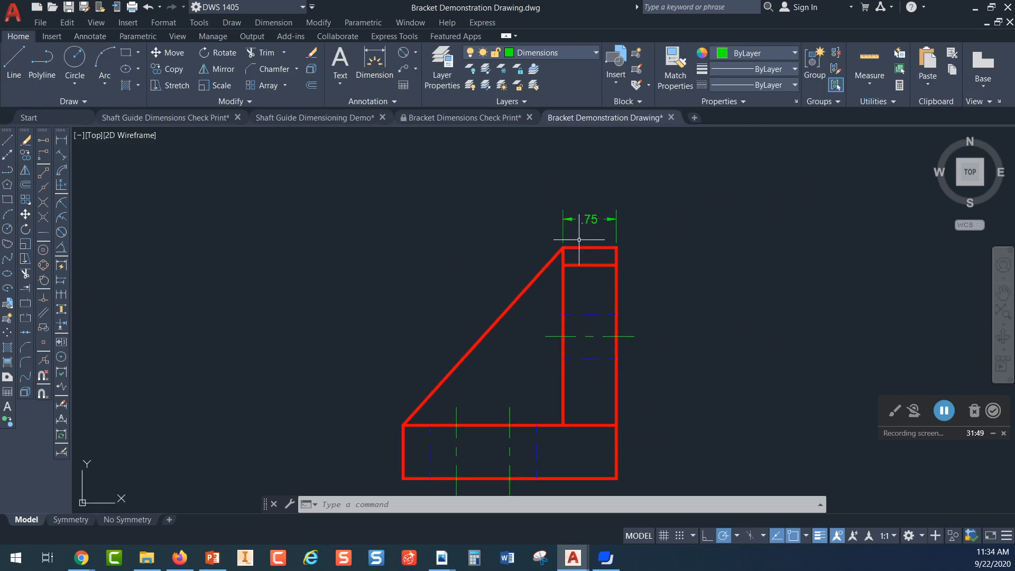
mouse_move(597, 306)
middle_down()
mouse_move(433, 260)
mouse_move(432, 269)
middle_up()
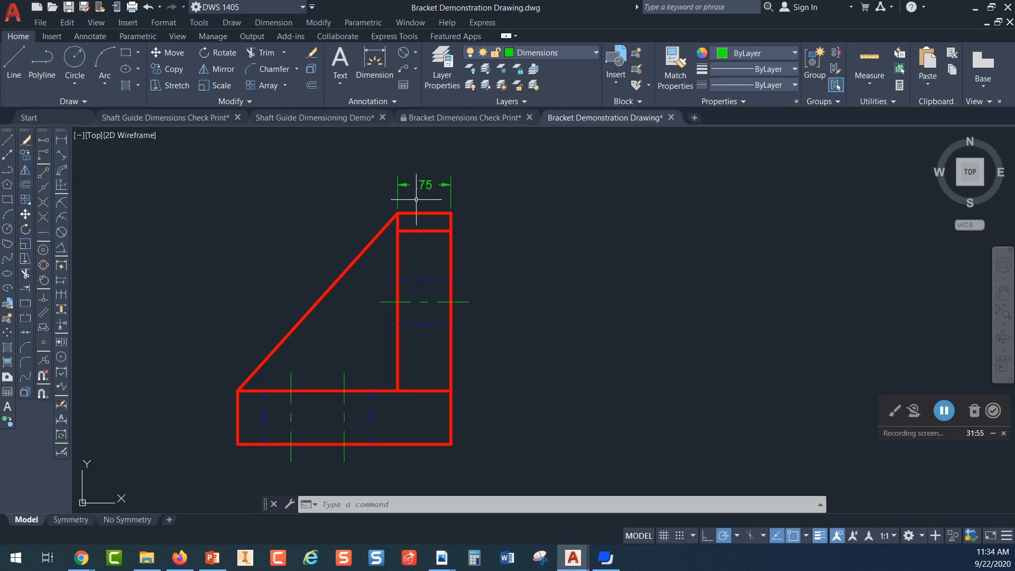
middle_drag(344, 203, 341, 211)
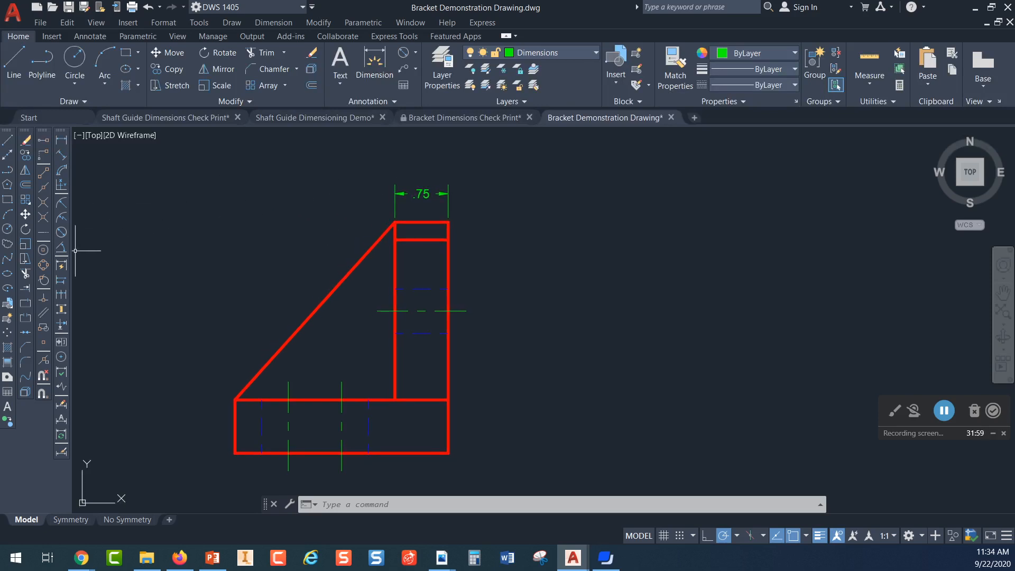
- Add a baseline dimension from the upright thickness dimension to the side view base's upper-left corner for the overall depth
click(61, 284)
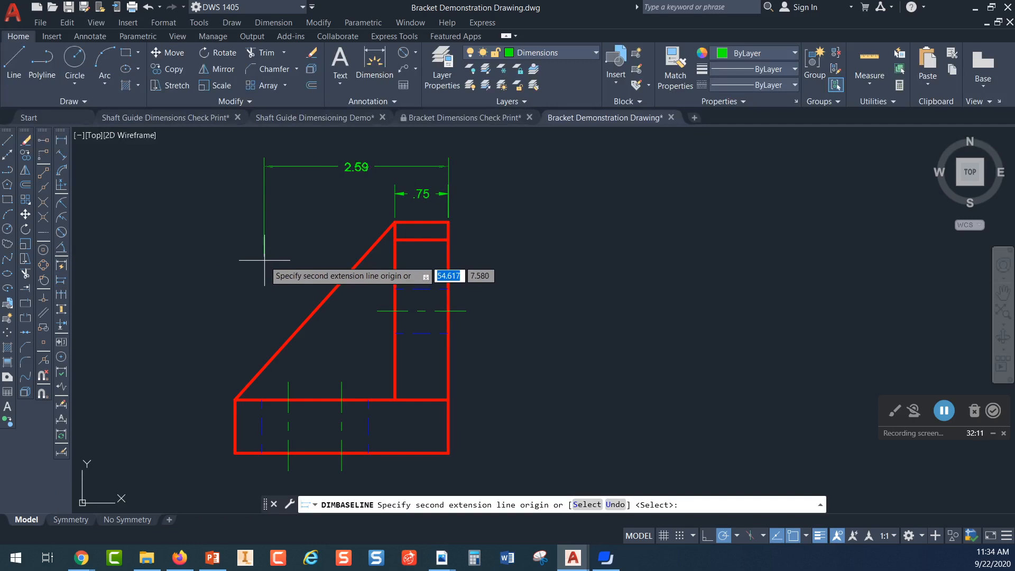
click(235, 399)
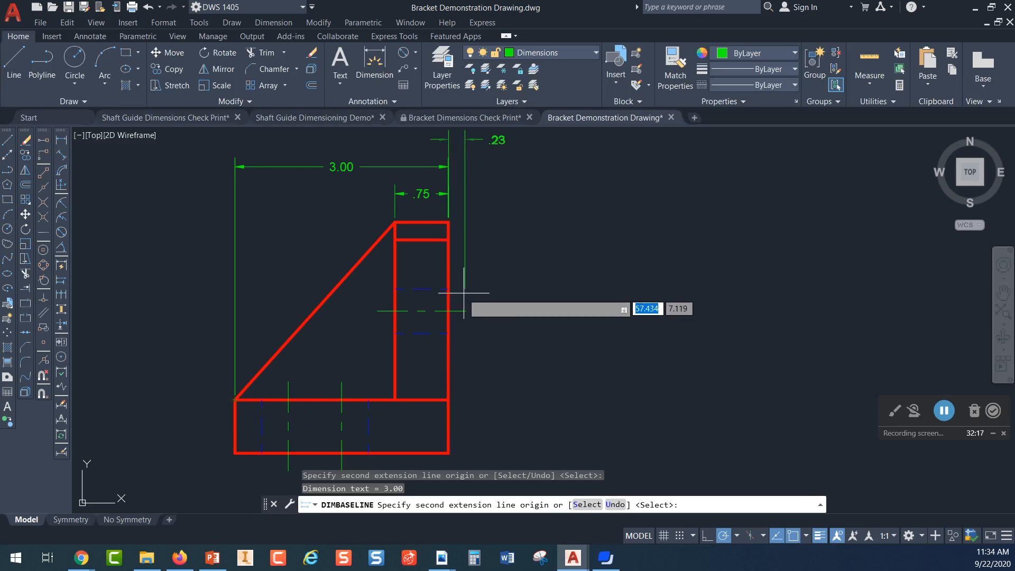
key(Escape)
middle_drag(443, 162, 407, 198)
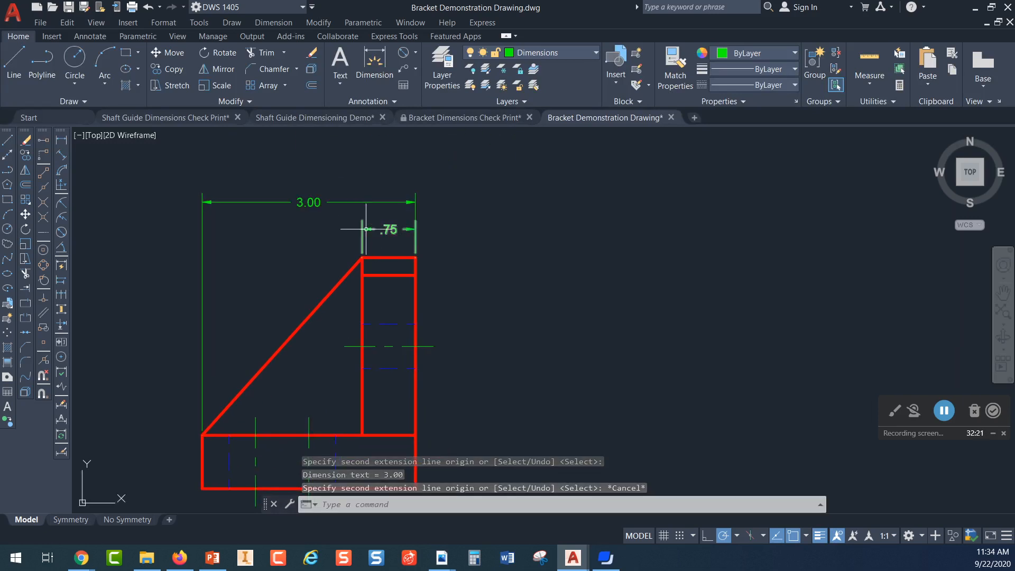
- Check the baseline spacing in the line settings of the ASME SMALL RADII dimension style
mouse_move(293, 264)
middle_down()
mouse_move(315, 220)
mouse_move(300, 244)
middle_up()
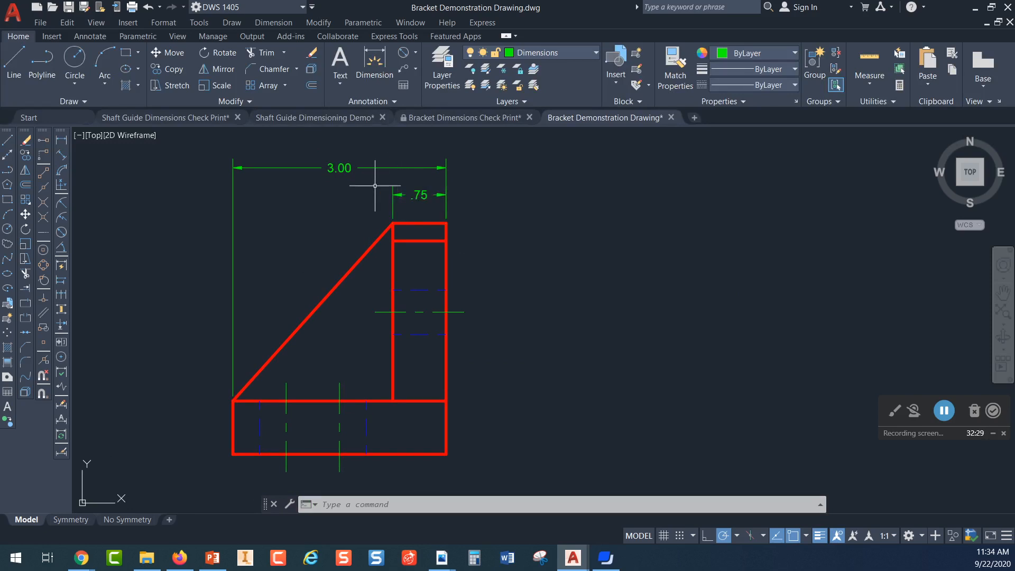
middle_drag(351, 197, 351, 200)
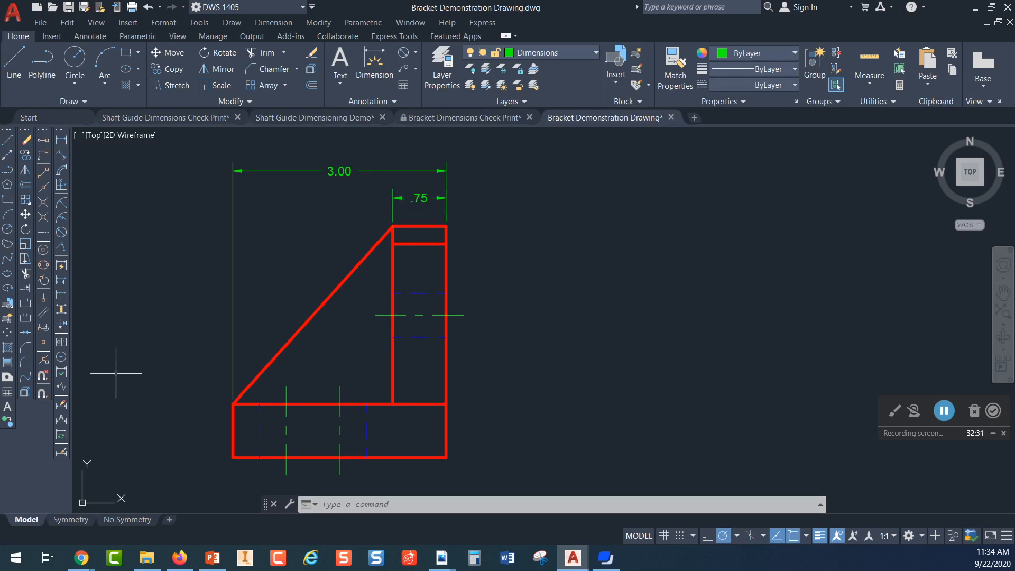
click(61, 452)
click(654, 249)
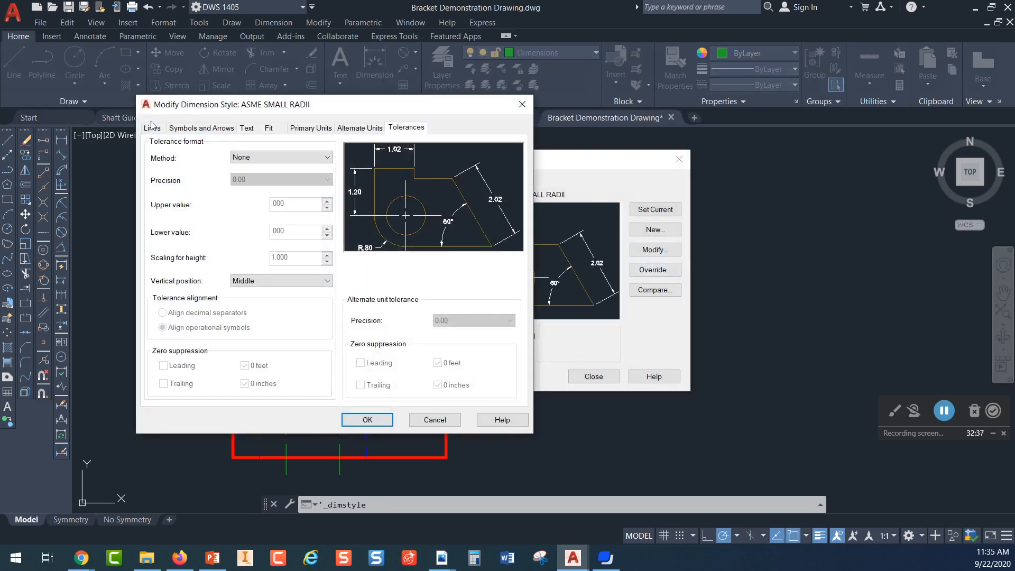
click(152, 127)
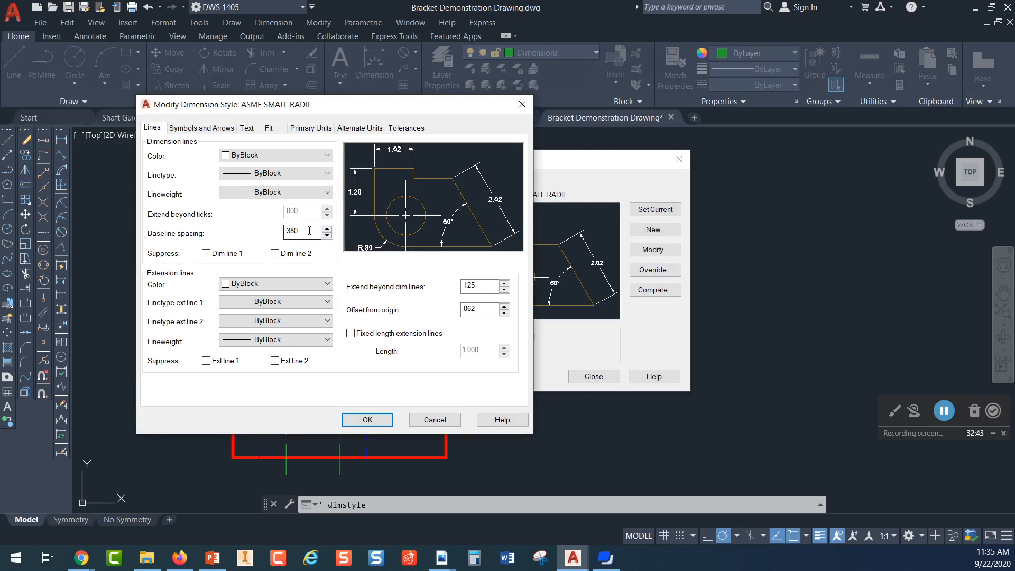
drag(309, 231, 285, 230)
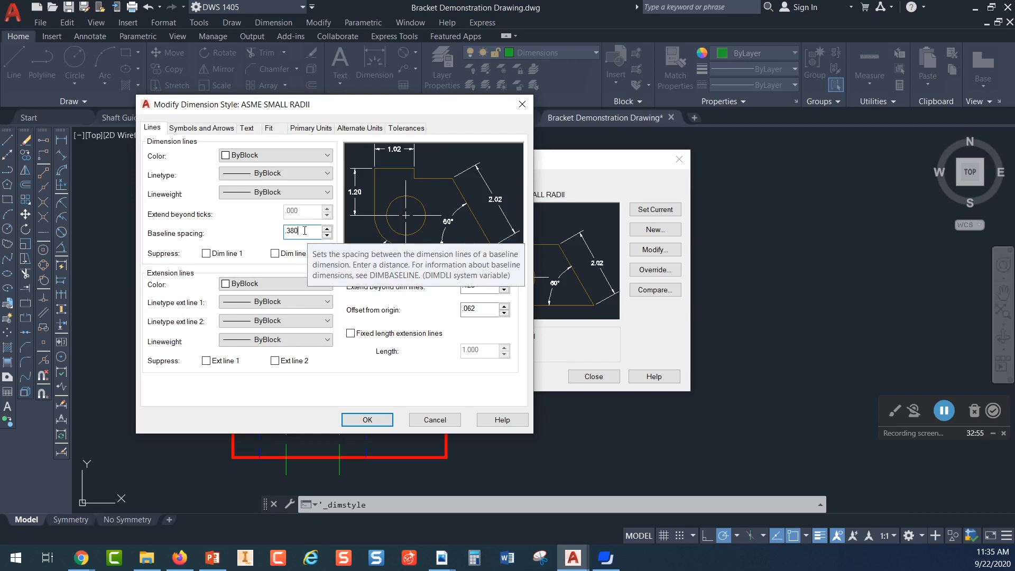
click(367, 420)
click(679, 159)
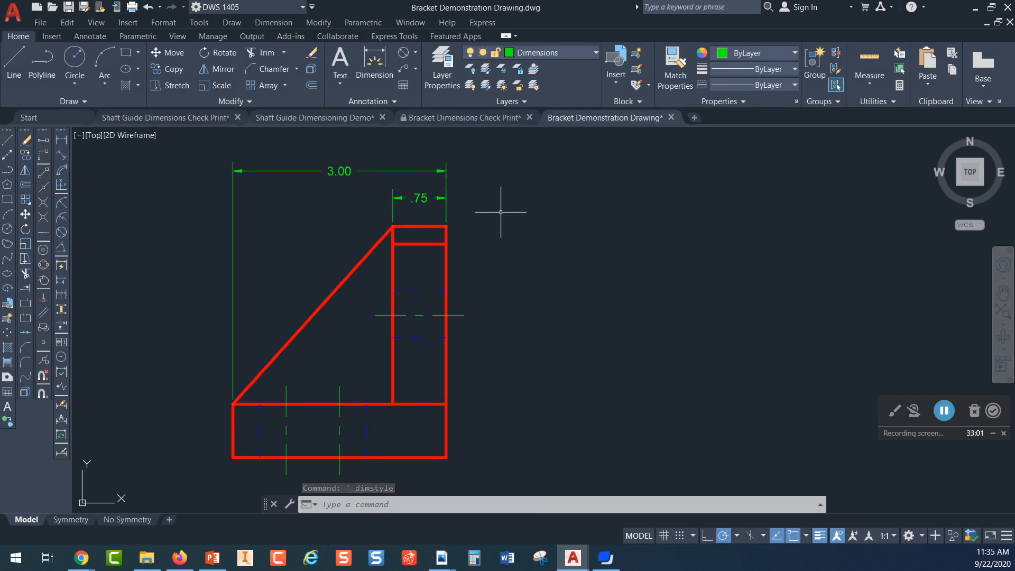
- Delete the two horizontal dimensions above the side view
click(485, 156)
click(393, 204)
key(Delete)
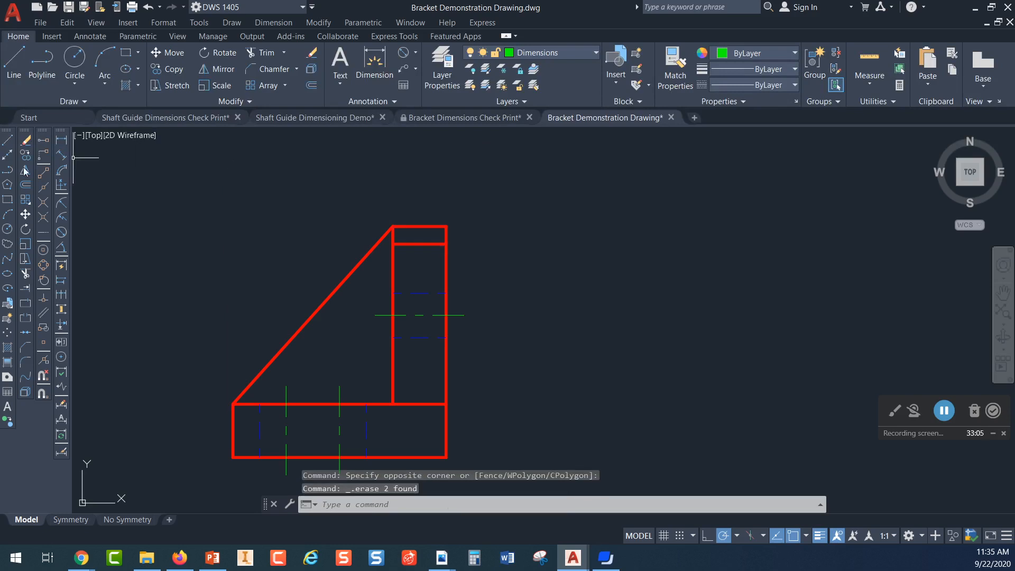
- Add a linear dimension across the upright's top edge in the side view, placing the dimension line directly on the edge
click(61, 140)
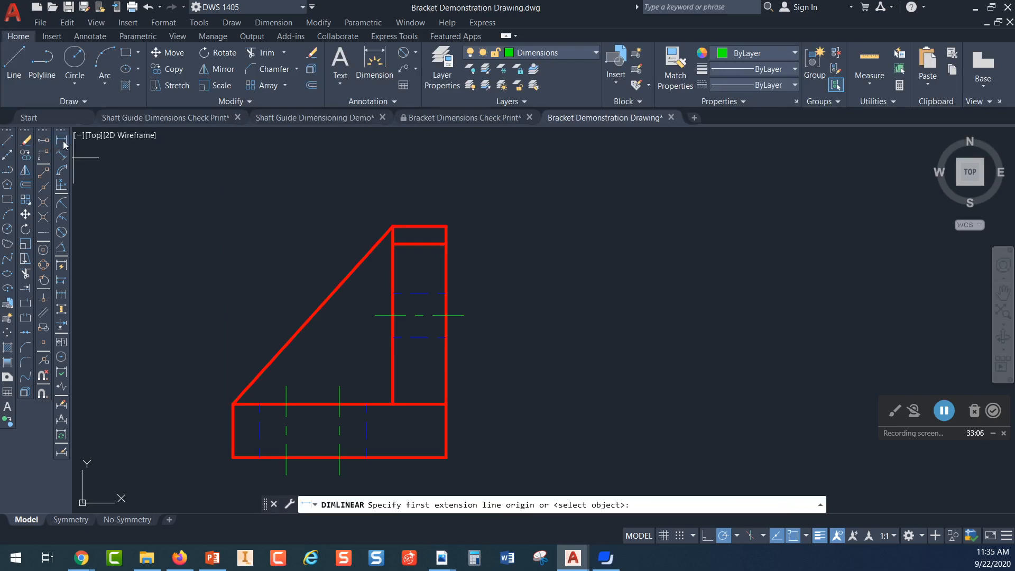
click(446, 226)
click(392, 226)
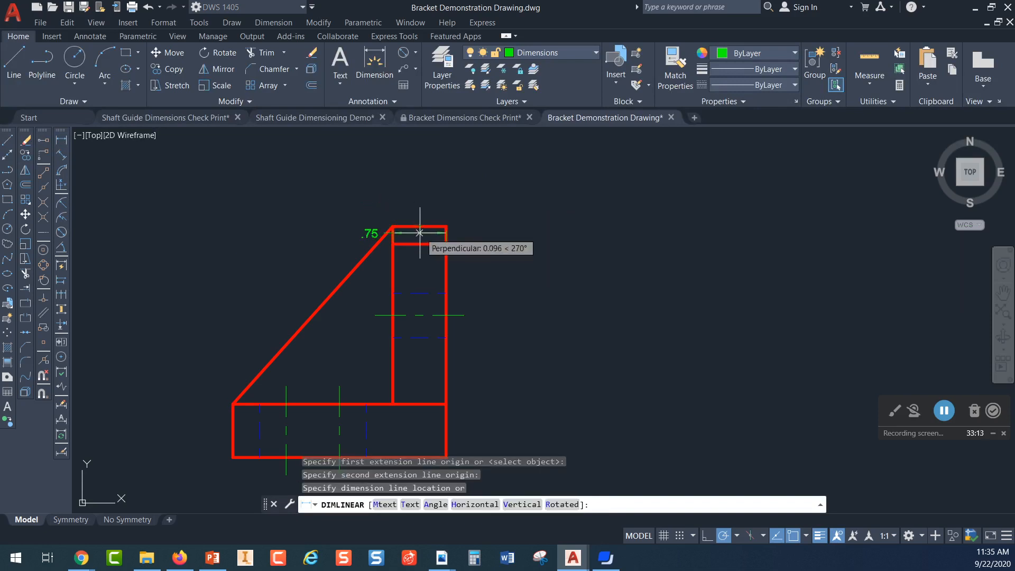
click(420, 226)
- Move the upright's width dimension 0.4 above the top edge and centre its text between the extension lines
click(419, 228)
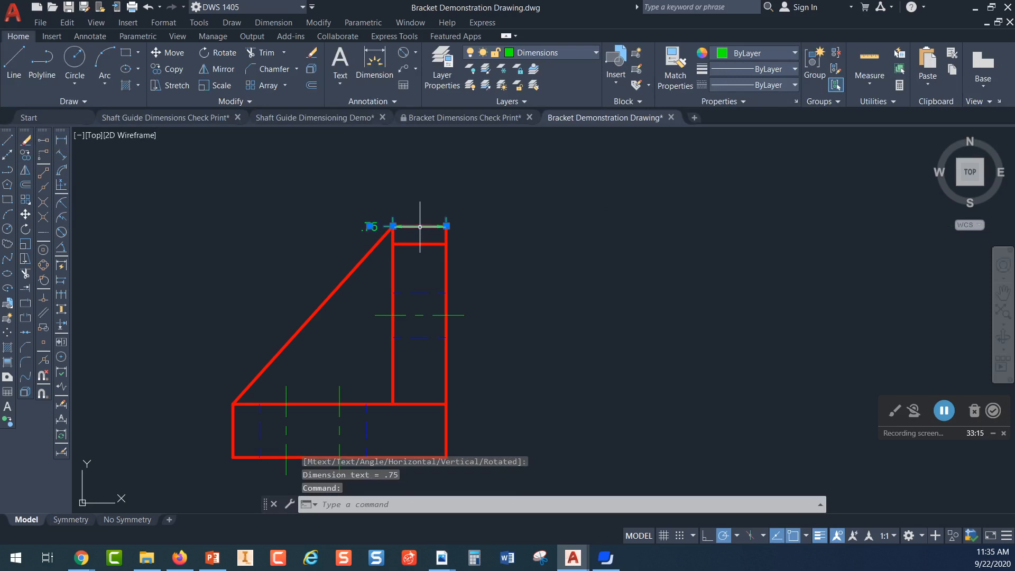
click(370, 226)
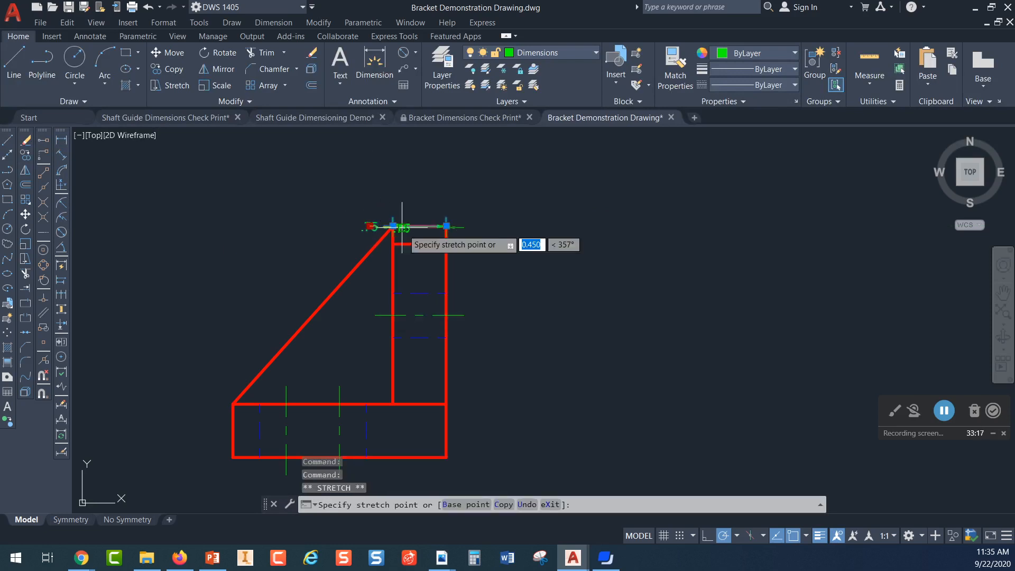
text(.4)
key(Return)
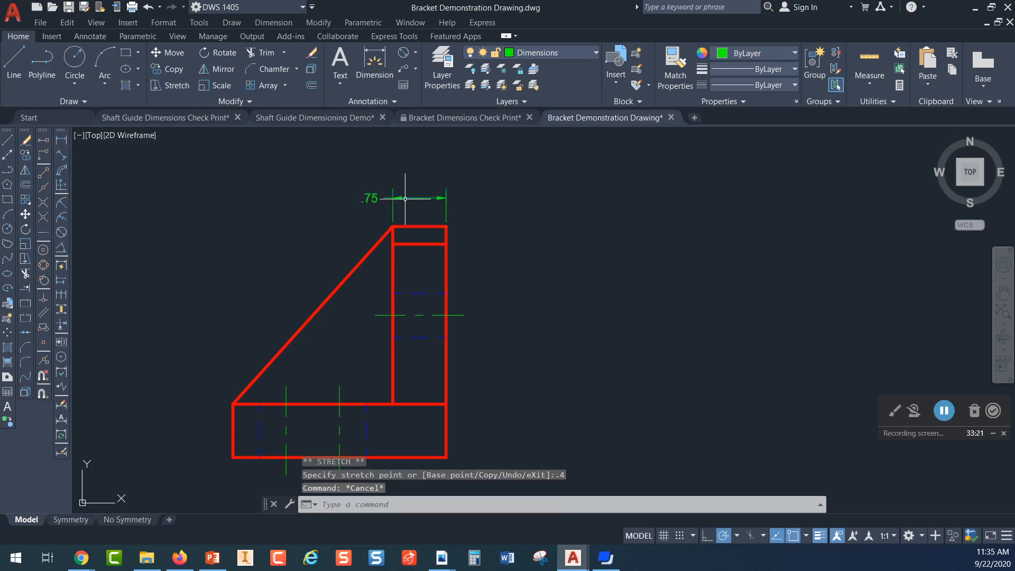
click(370, 199)
click(369, 198)
key(Escape)
key(Escape)
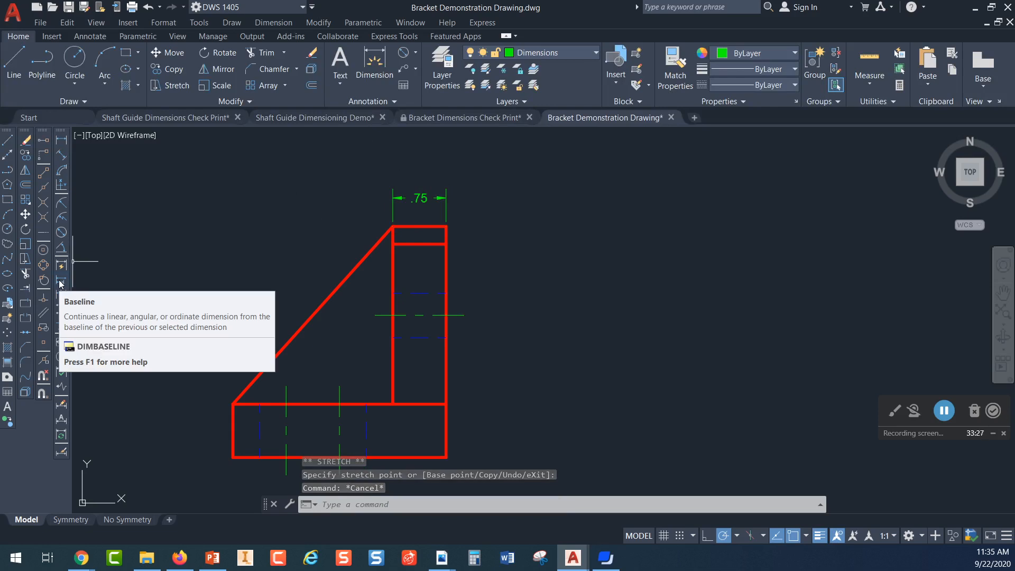
- Add a baseline dimension from the upright's width dimension to the upper-left corner of the base in the side view
click(61, 281)
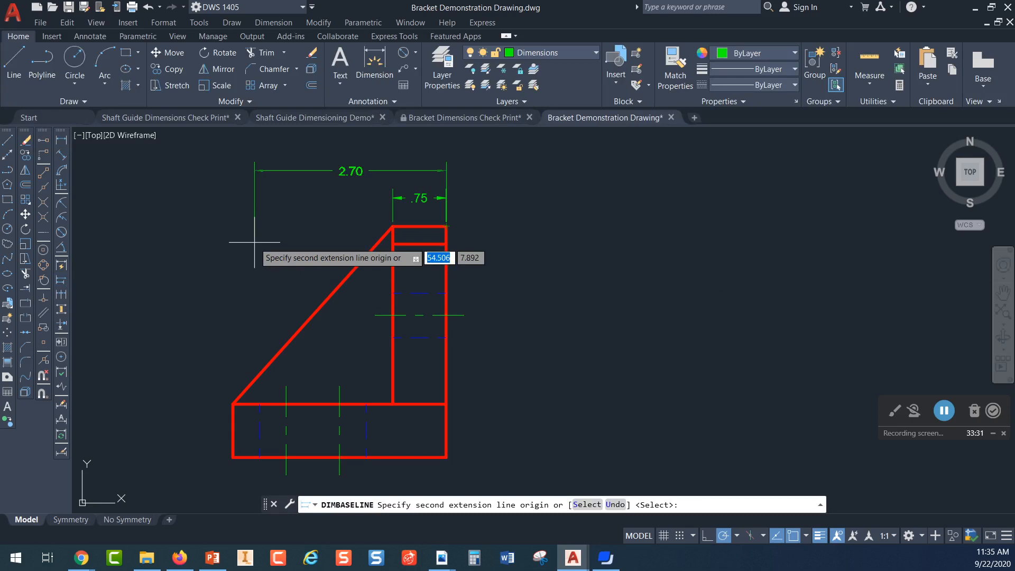
click(232, 403)
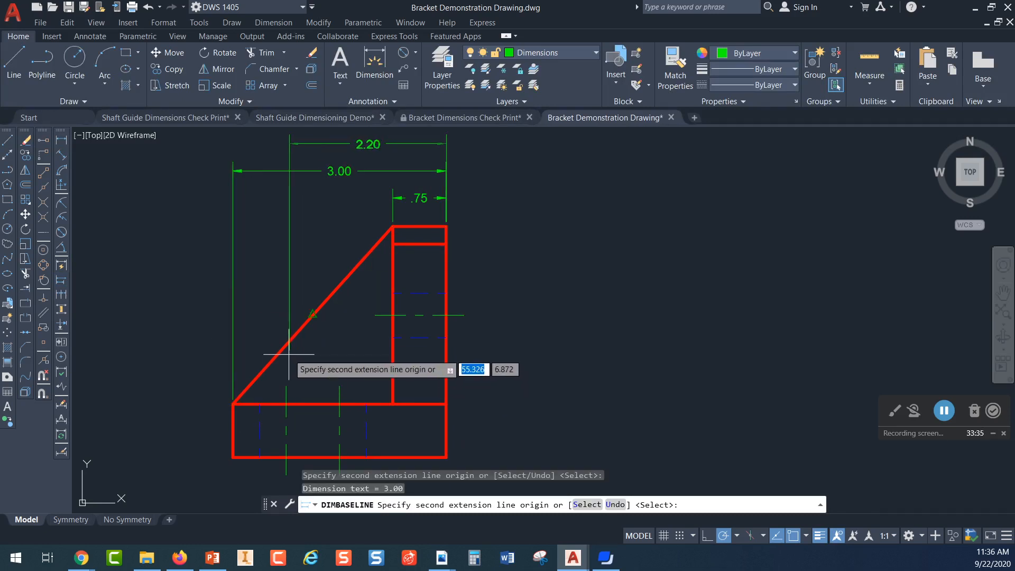
key(Escape)
- Delete the vertical base thickness dimension beside the front view
middle_drag(169, 319, 354, 338)
scroll(317, 317, down, 3)
middle_drag(283, 311, 510, 258)
scroll(349, 327, up, 3)
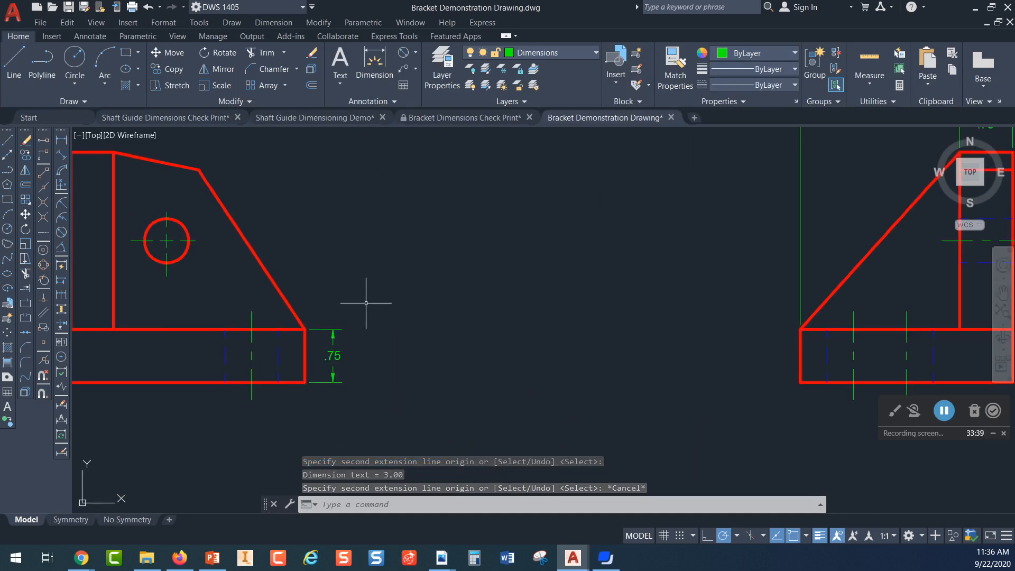
click(402, 287)
click(378, 373)
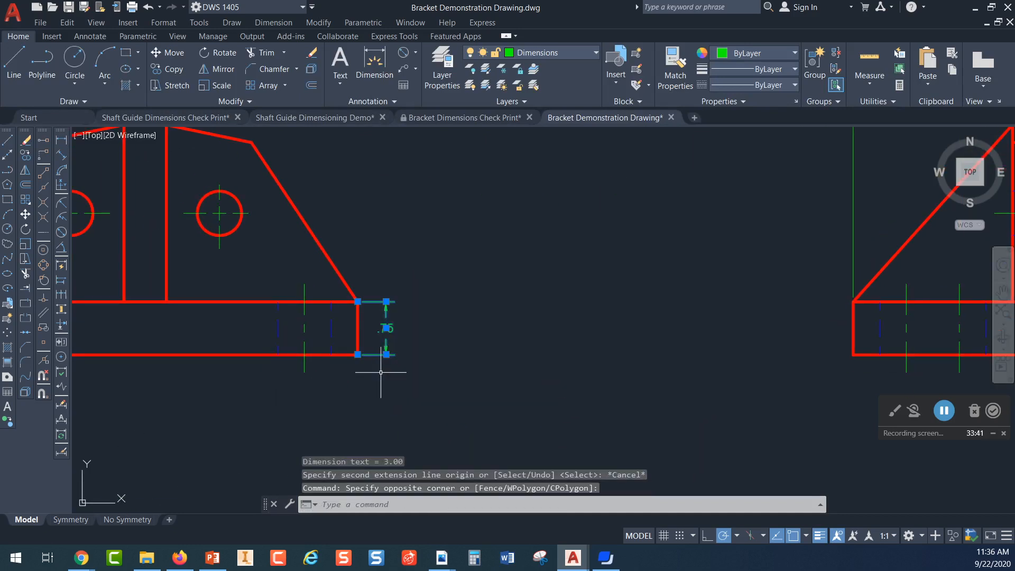
key(Delete)
- Add a vertical linear dimension for the base thickness in the front view, placing it directly on the base's right edge
middle_drag(393, 329, 375, 348)
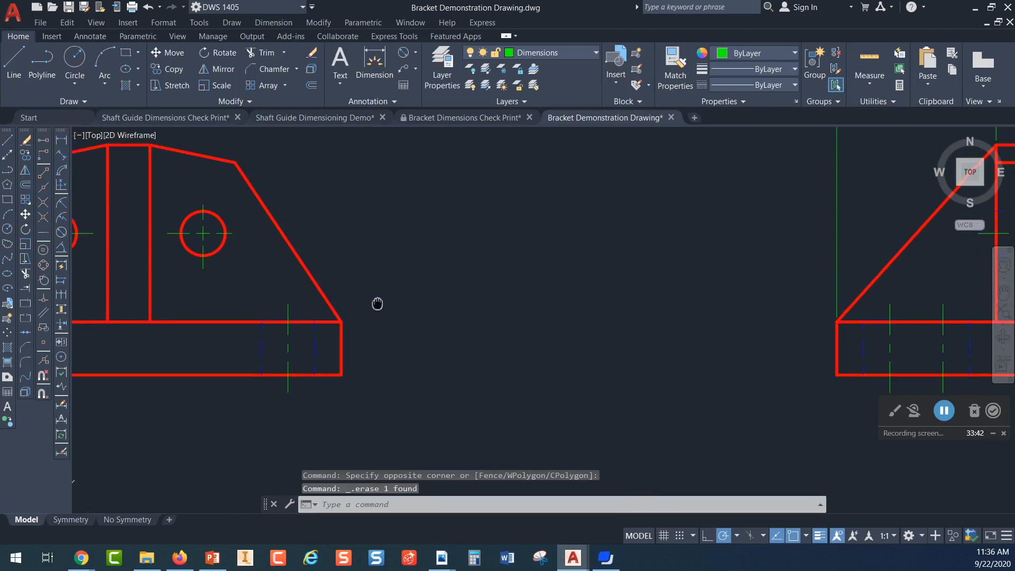
click(62, 141)
click(340, 374)
click(341, 321)
click(341, 350)
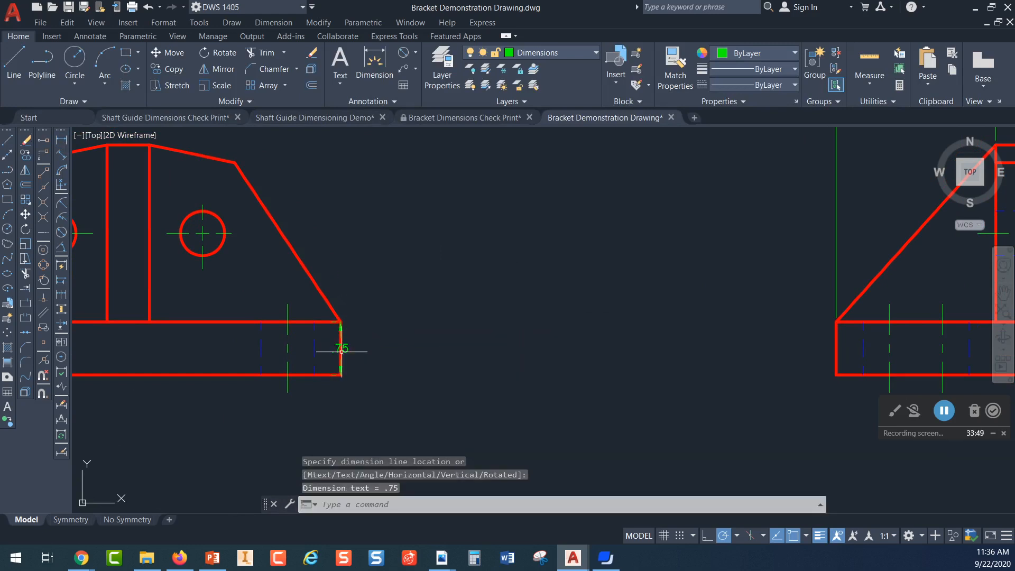
- Move the base thickness dimension 0.4 to the right of the base's edge
click(339, 347)
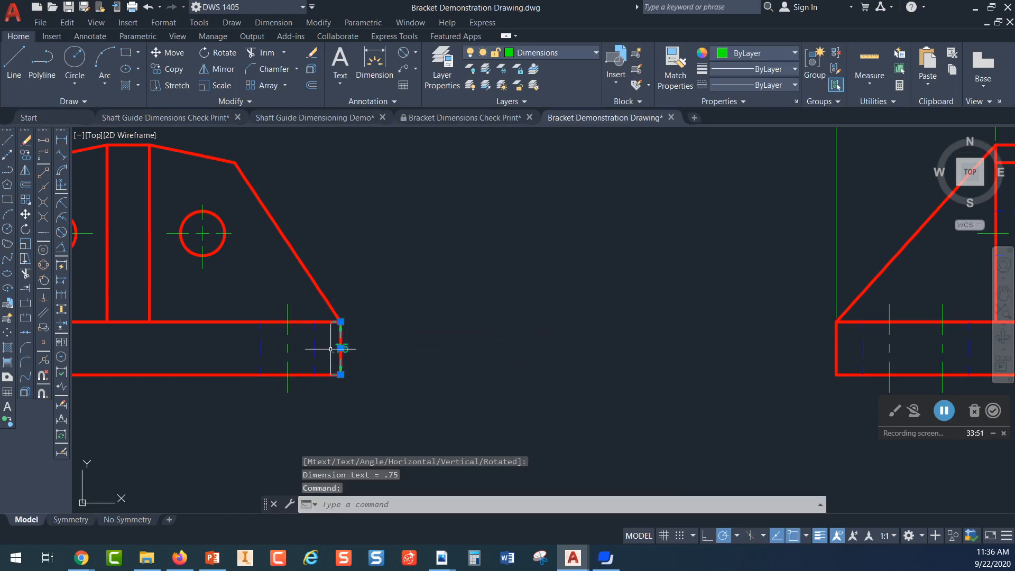
click(341, 348)
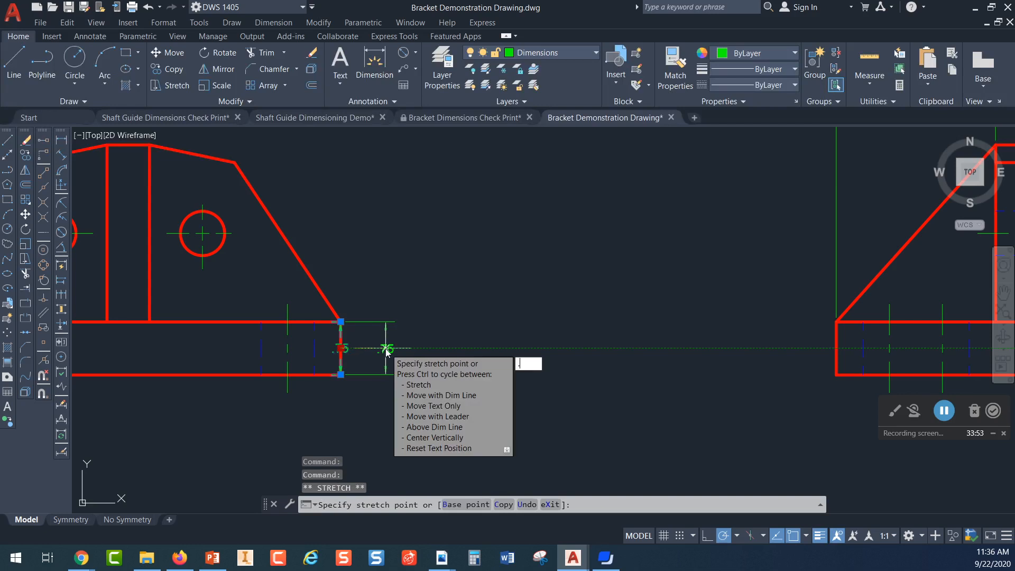
key(Return)
key(Escape)
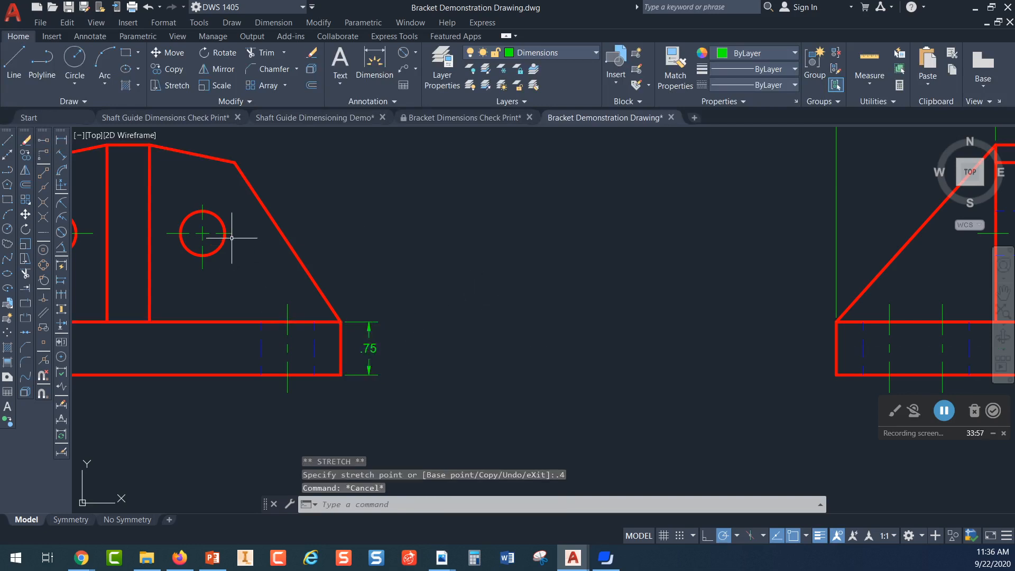
click(230, 321)
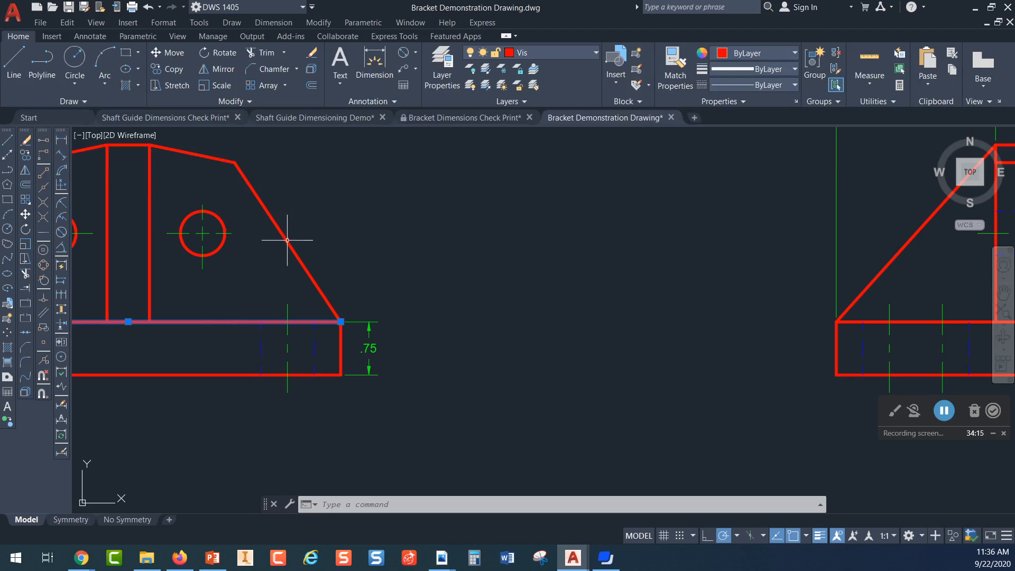
key(Escape)
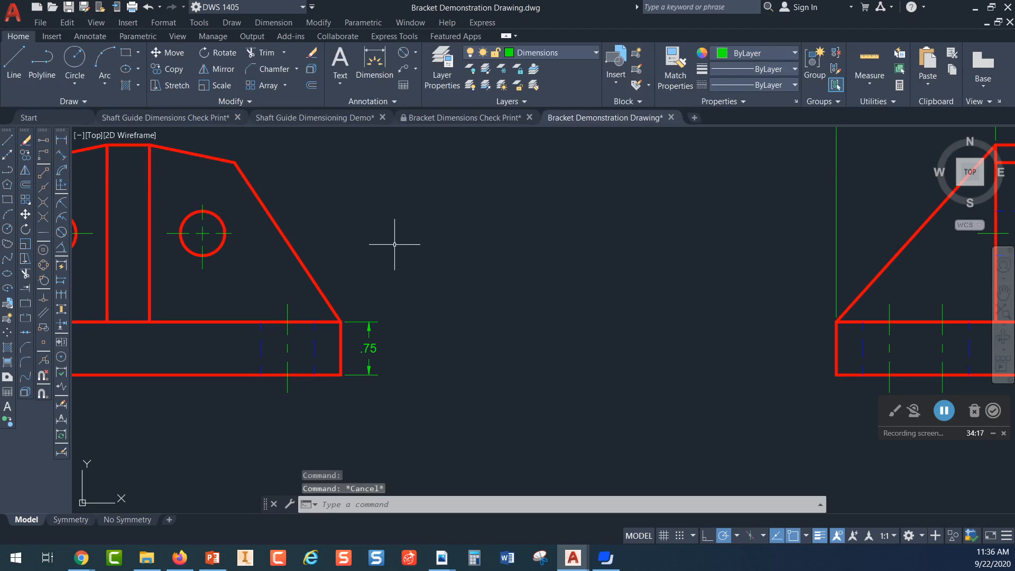
- Continue the base thickness dimension upward to the point where the right-hand hole's horizontal centerline meets its circle
click(63, 299)
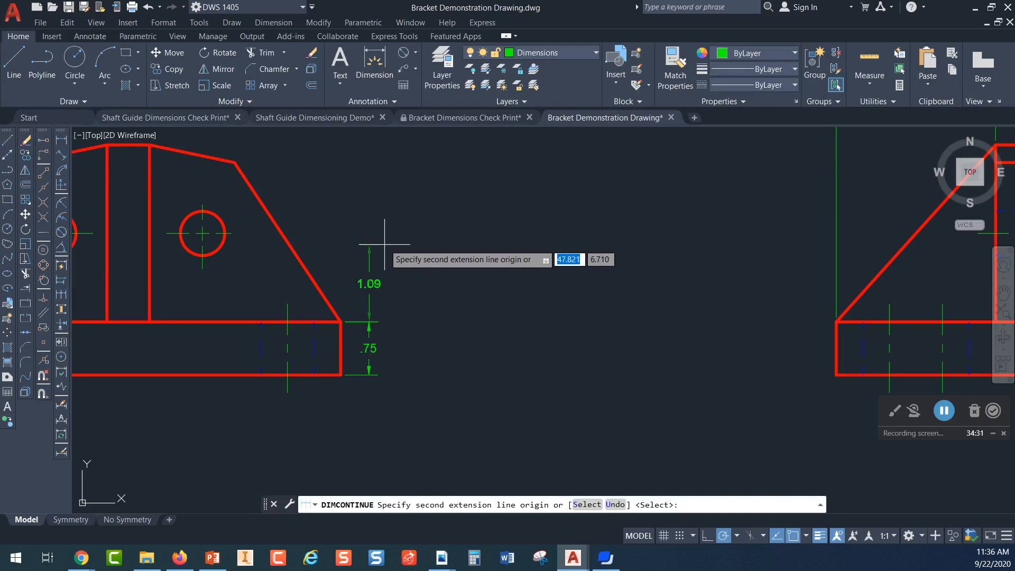
mouse_move(384, 244)
middle_down()
mouse_move(271, 301)
mouse_move(308, 292)
middle_up()
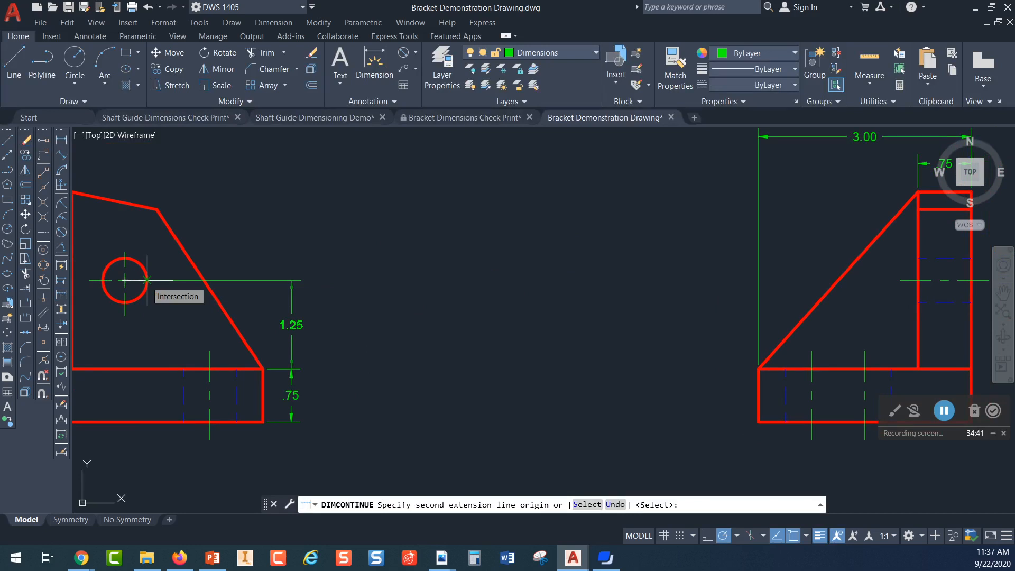
scroll(147, 280, up, 3)
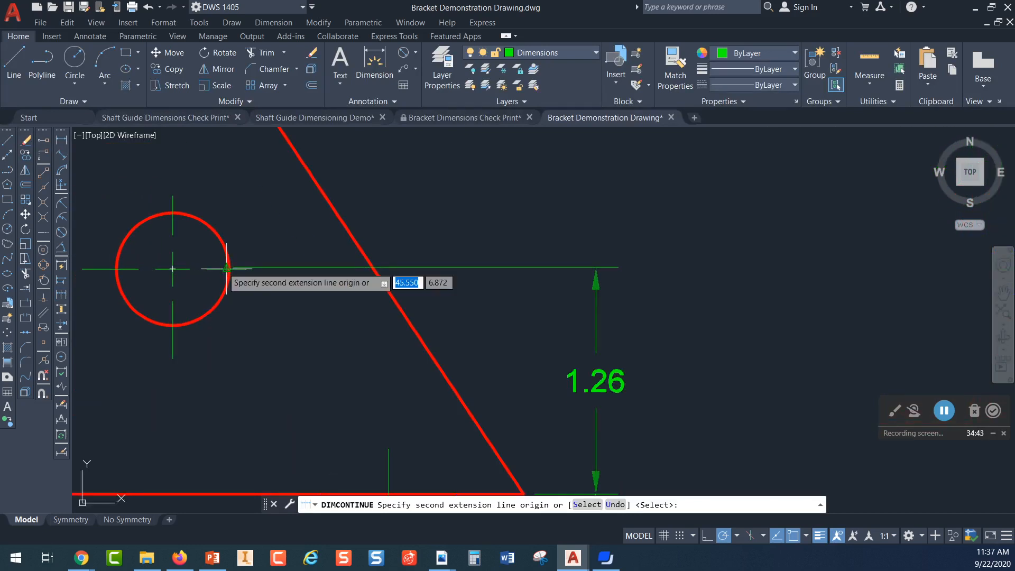
click(228, 268)
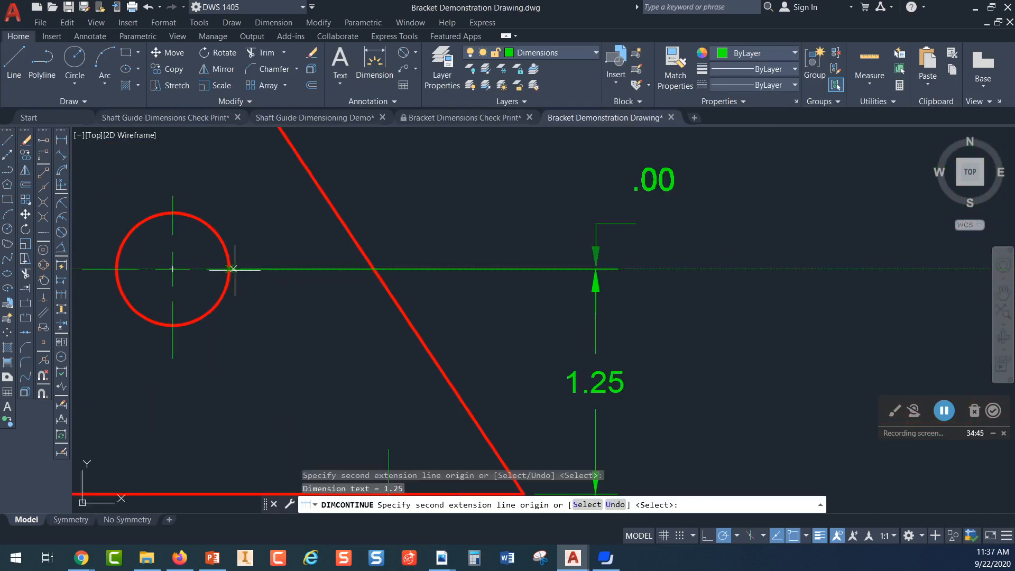
key(Escape)
mouse_move(668, 322)
middle_down()
mouse_move(582, 161)
mouse_move(576, 246)
mouse_move(550, 217)
middle_up()
scroll(584, 227, down, 4)
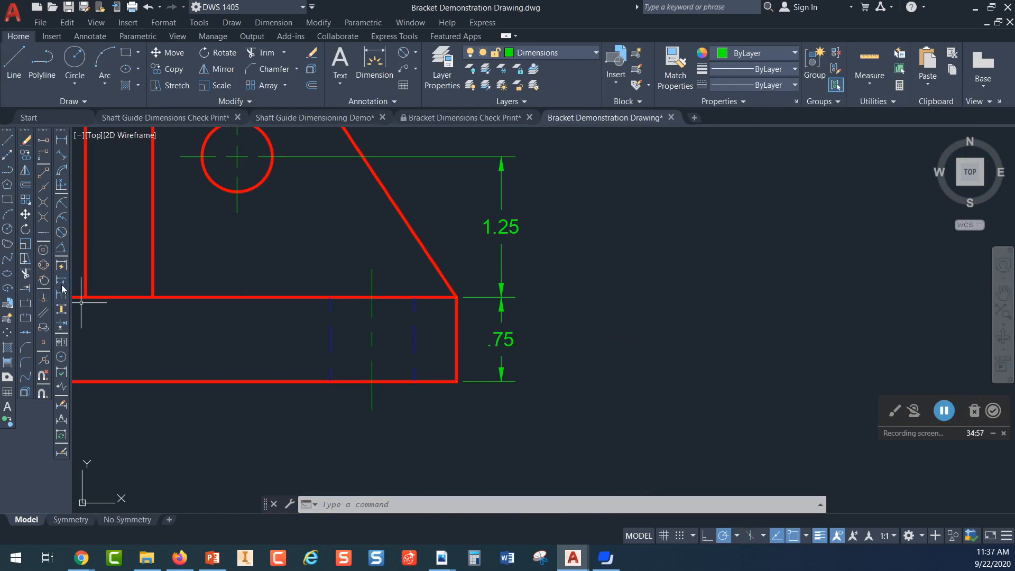
mouse_move(528, 267)
middle_down()
mouse_move(265, 347)
mouse_move(536, 212)
mouse_move(608, 192)
mouse_move(497, 332)
middle_up()
middle_drag(236, 329, 491, 254)
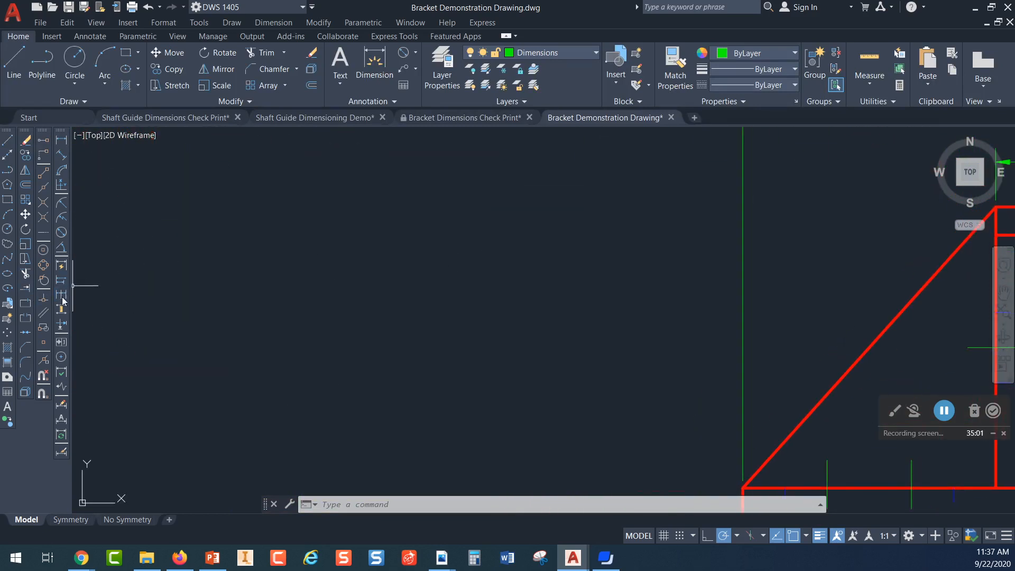
scroll(324, 340, down, 4)
middle_drag(280, 358, 355, 296)
scroll(257, 317, up, 4)
middle_drag(283, 303, 408, 357)
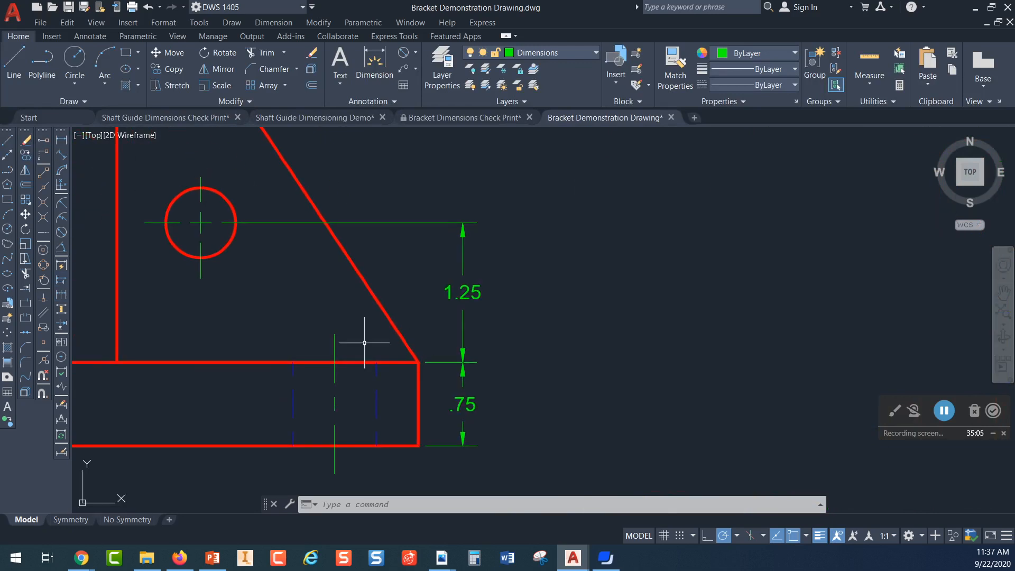
- Try shifting the hole height dimension's upper extension line origin toward the hole's centre, restore it, and inspect the centerline junction
click(394, 224)
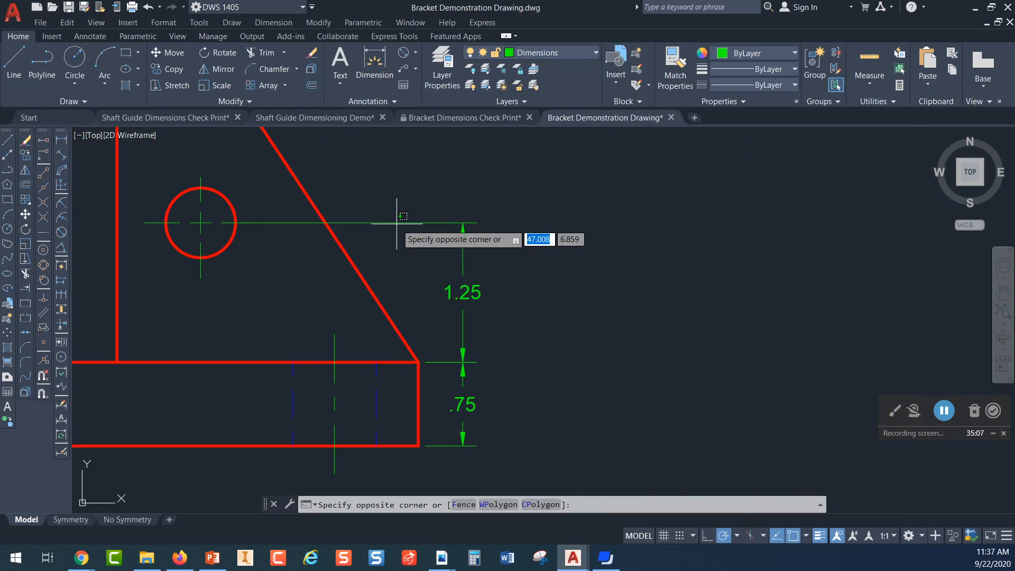
click(274, 218)
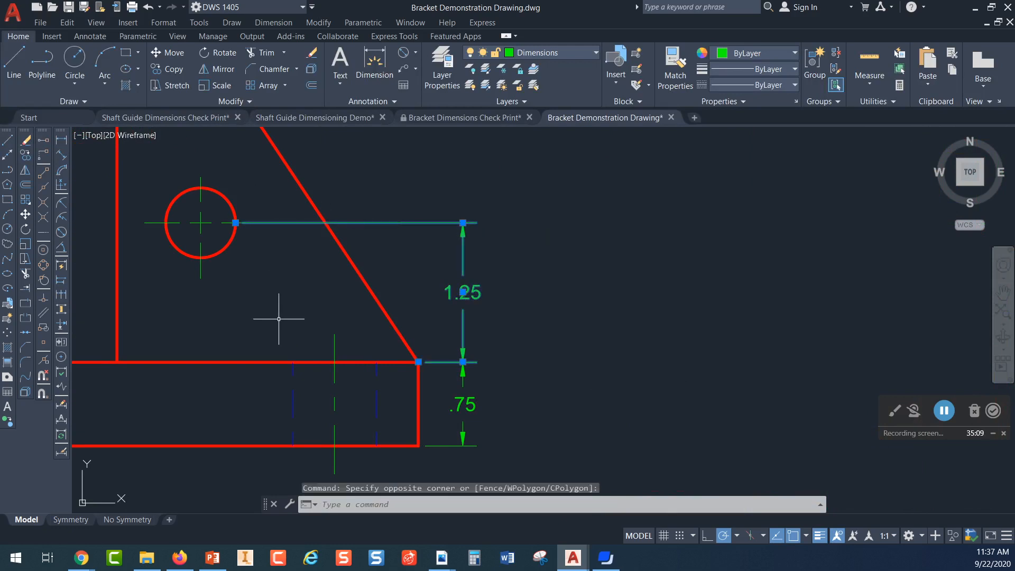
click(236, 222)
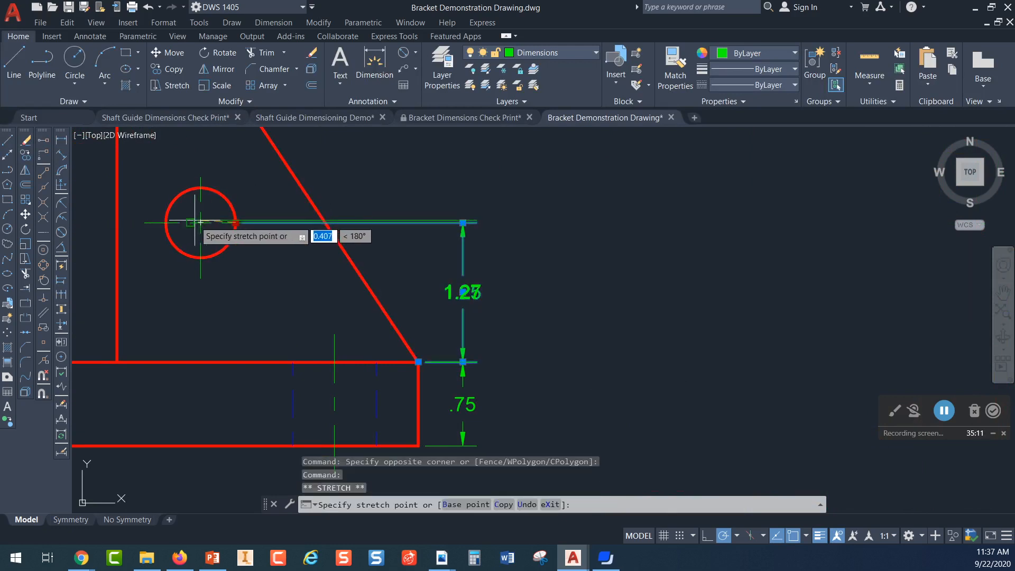
click(236, 222)
scroll(253, 243, up, 4)
middle_drag(237, 233, 432, 378)
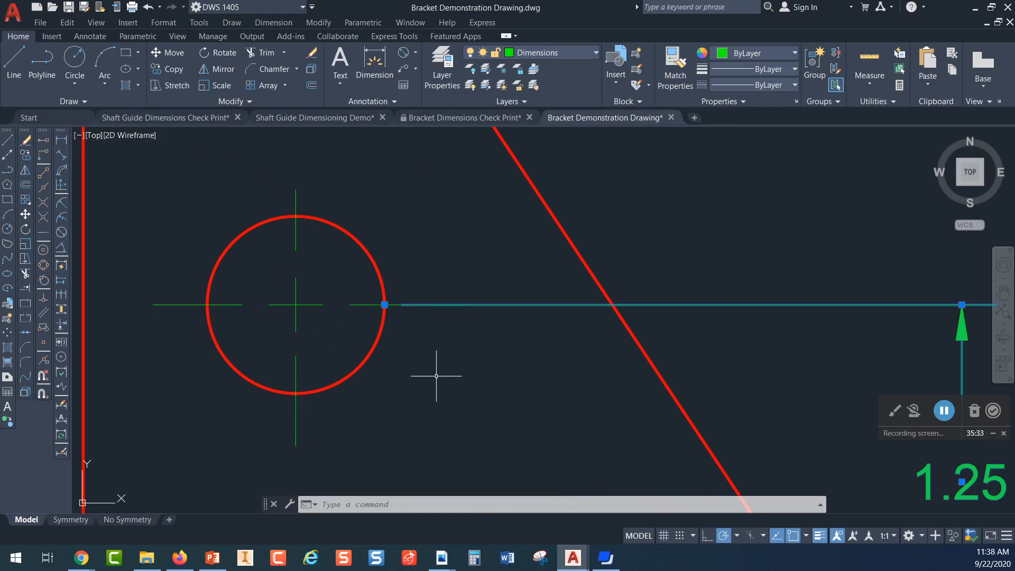
- Stretch the hole height dimension's upper extension line origin from the circle's edge to the hole's centre and check the resulting centerline
middle_drag(442, 368, 419, 342)
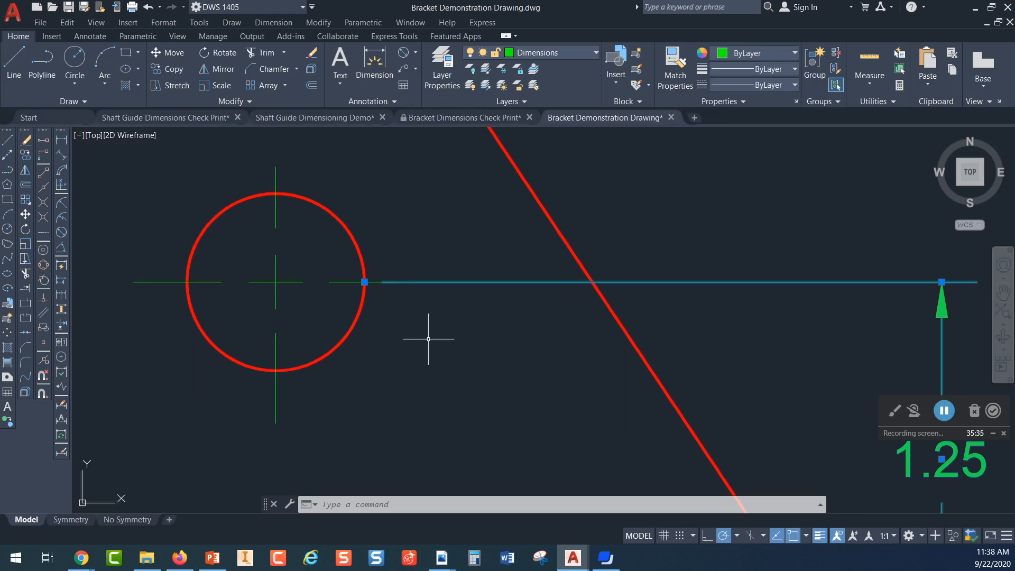
key(Escape)
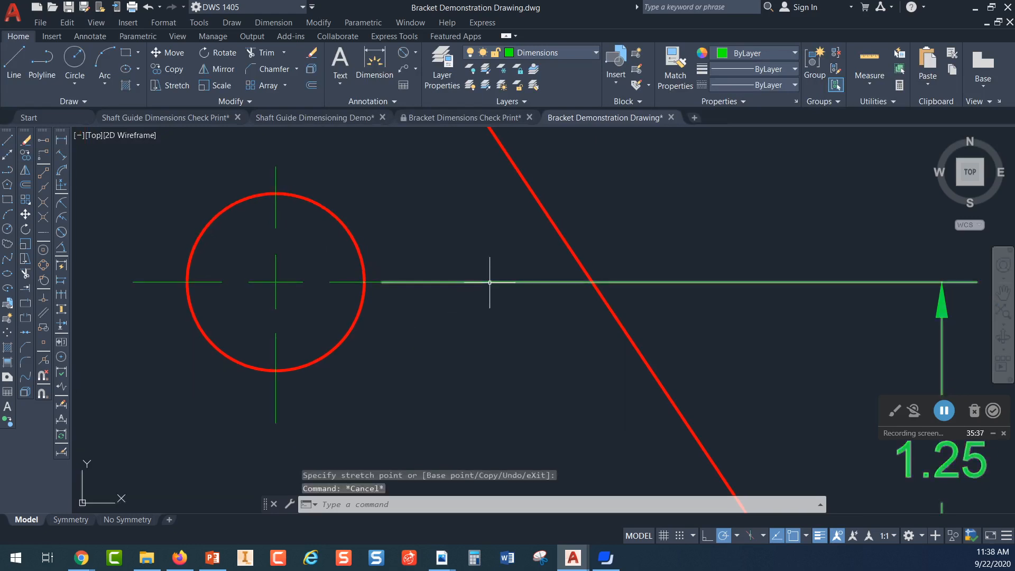
click(364, 282)
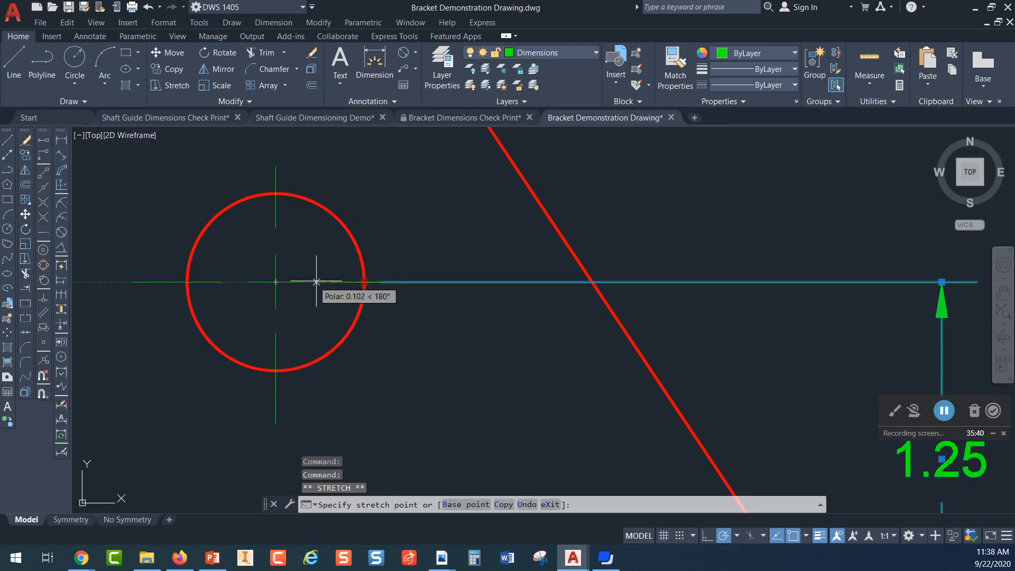
click(276, 282)
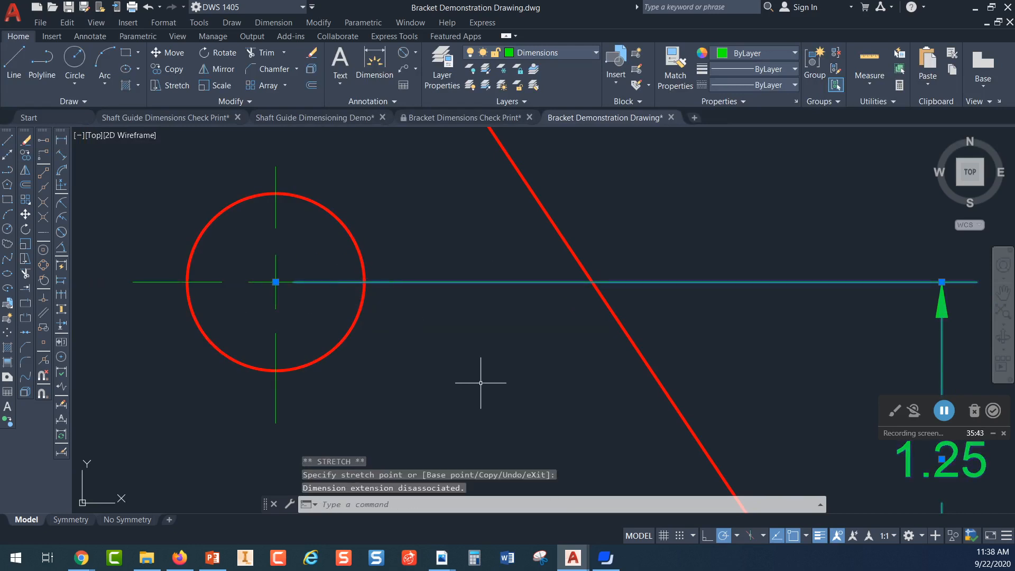
key(Escape)
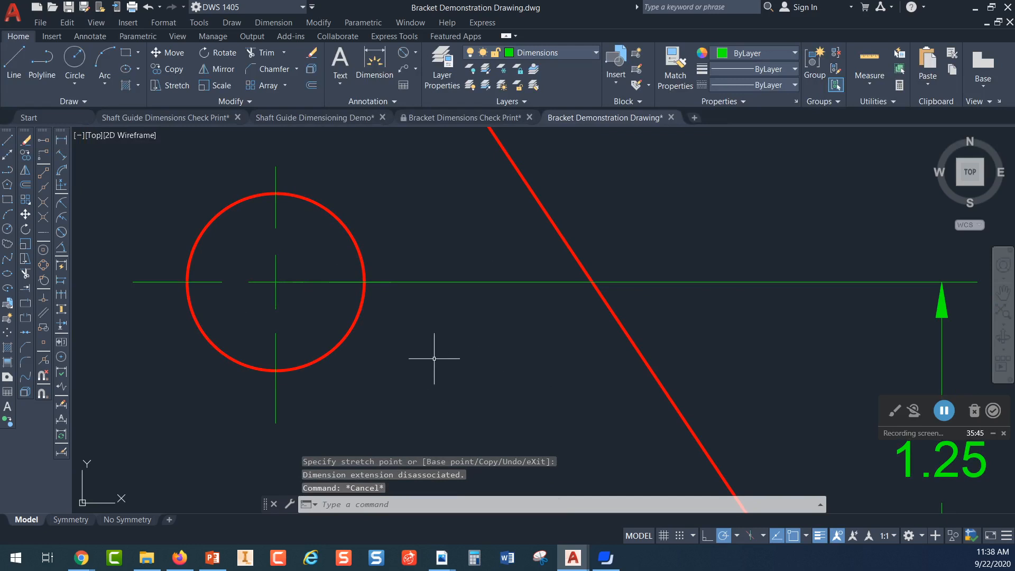
click(422, 283)
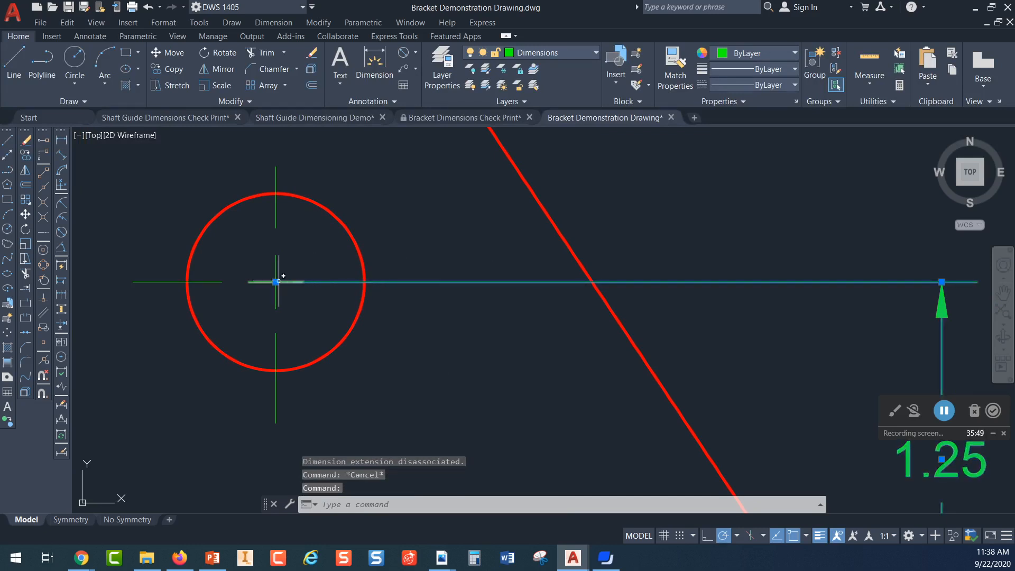
key(Escape)
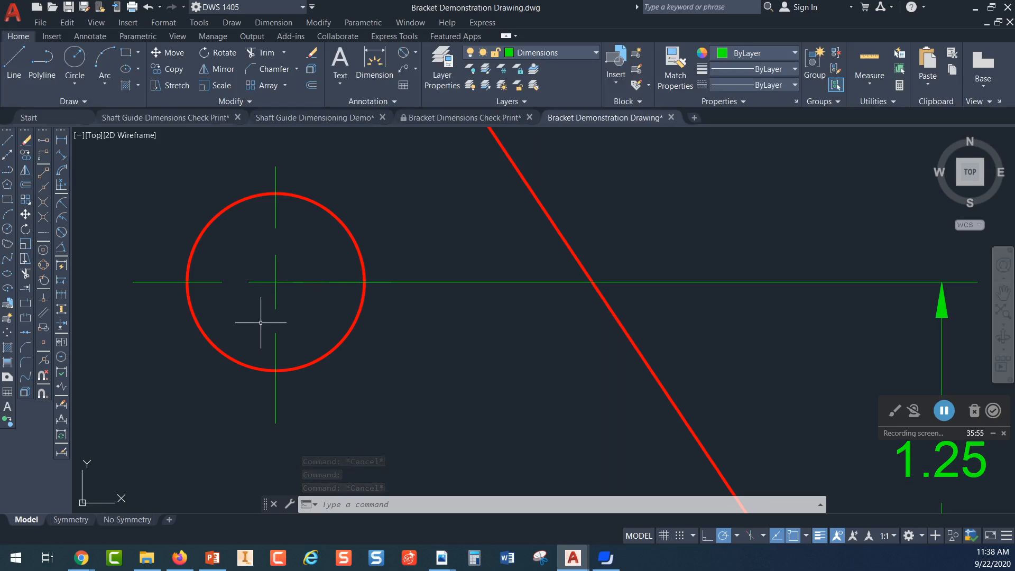
- Stretch the hole height dimension's extension line origin back to where the horizontal centerline meets the circle's right edge
click(437, 284)
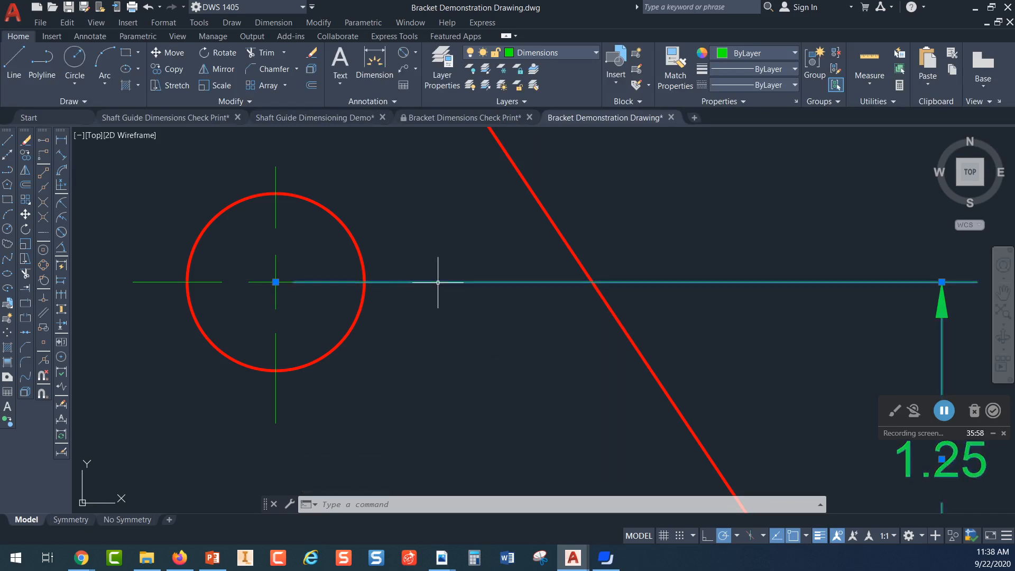
click(275, 282)
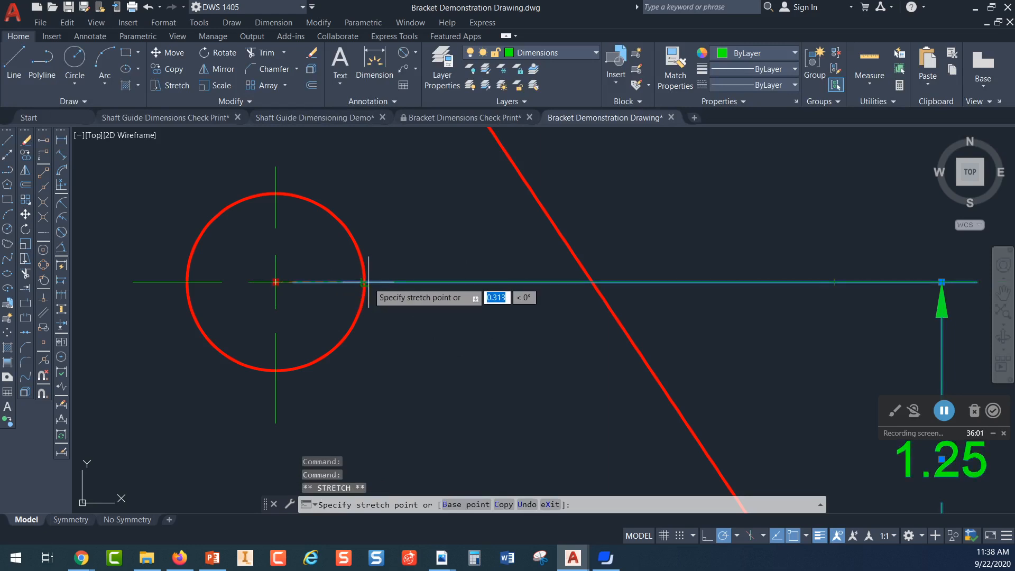
key(Escape)
key(Escape)
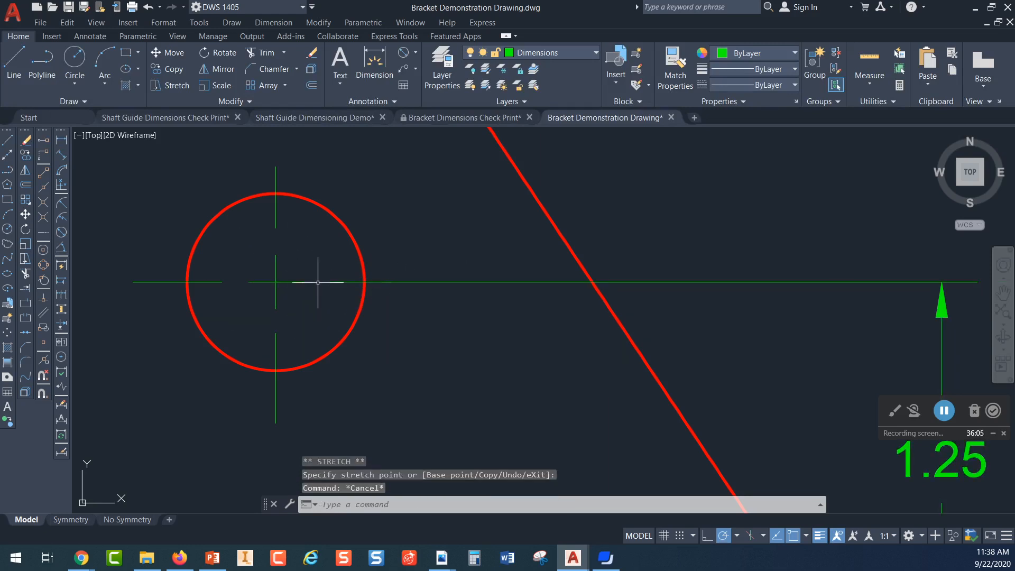
click(421, 282)
click(364, 282)
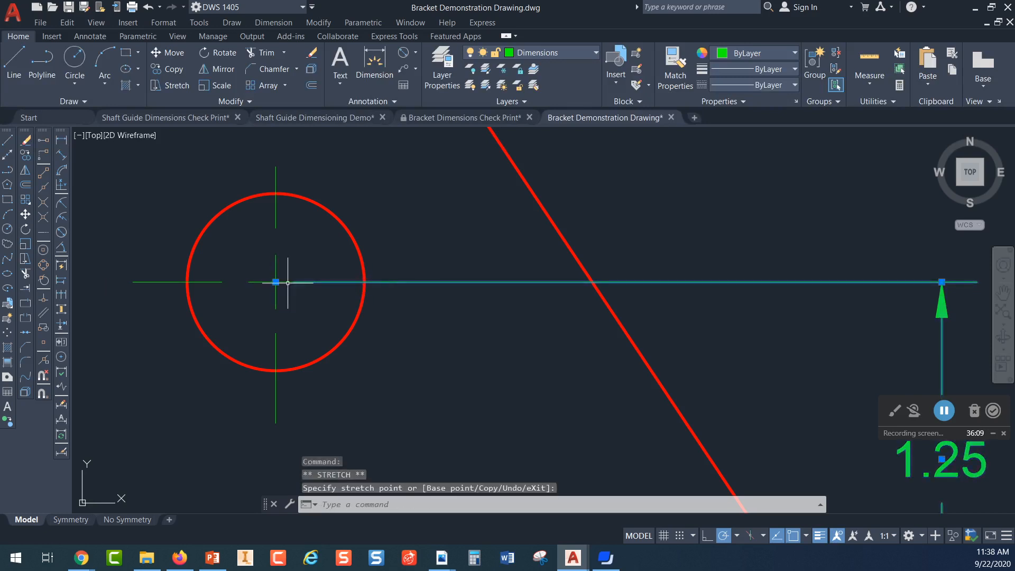
key(Escape)
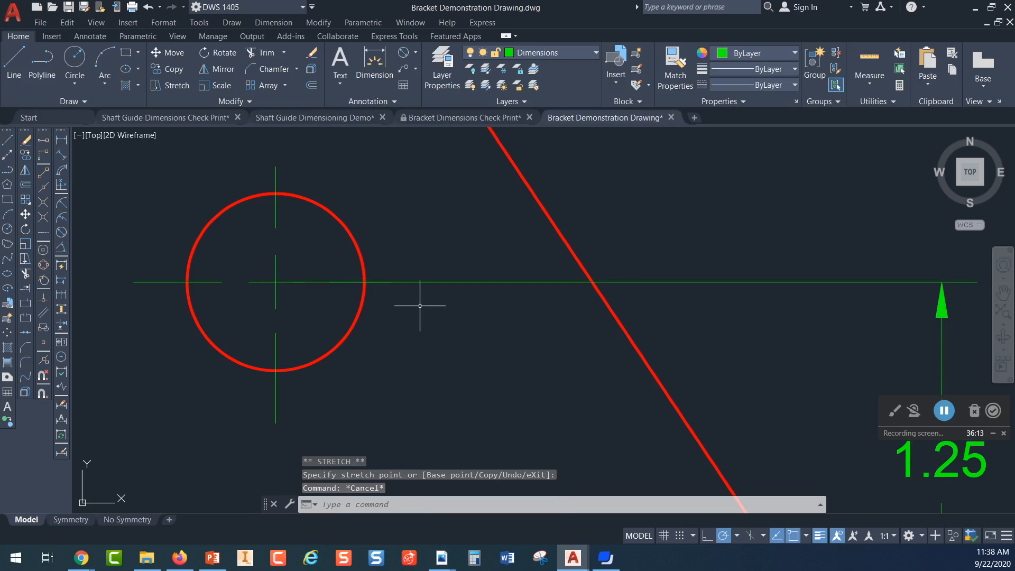
click(404, 283)
click(275, 282)
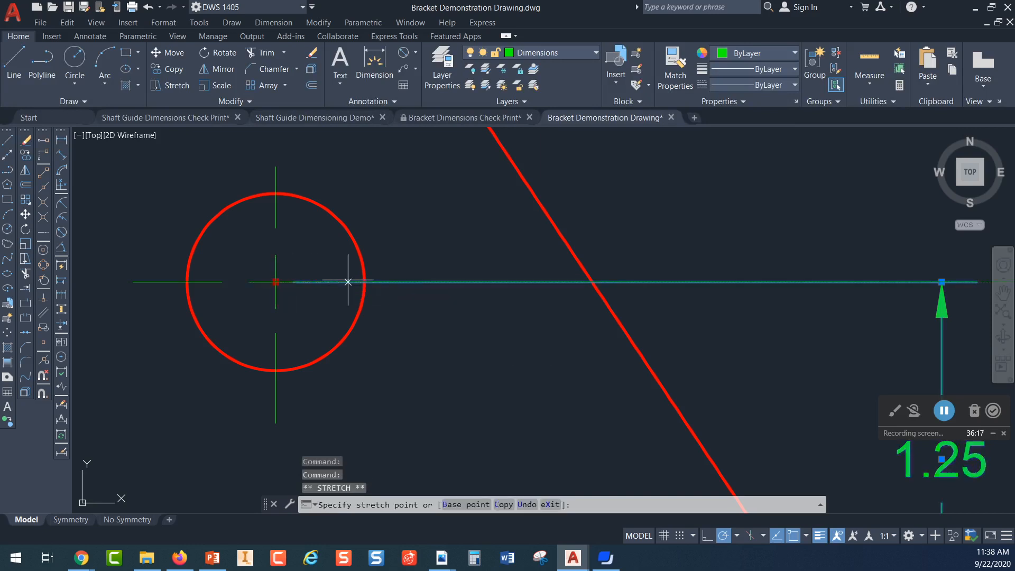
key(Escape)
- Review the dimensions placed on the front and side views and inspect the slots and rounded corners in the top view
scroll(396, 268, down, 5)
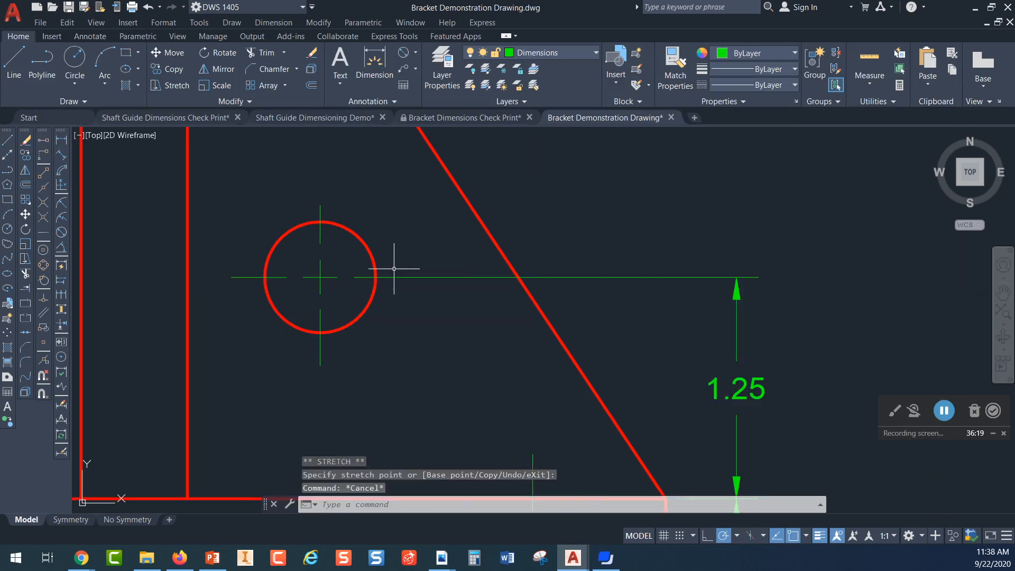
scroll(419, 283, up, 2)
middle_drag(419, 283, 389, 322)
scroll(402, 319, down, 3)
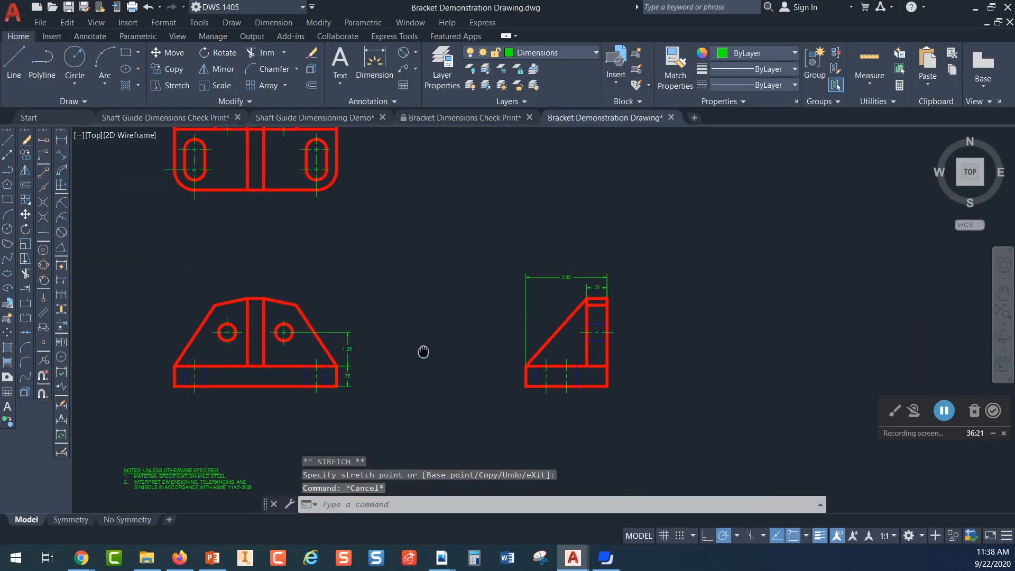
scroll(415, 347, up, 2)
middle_drag(416, 344, 517, 355)
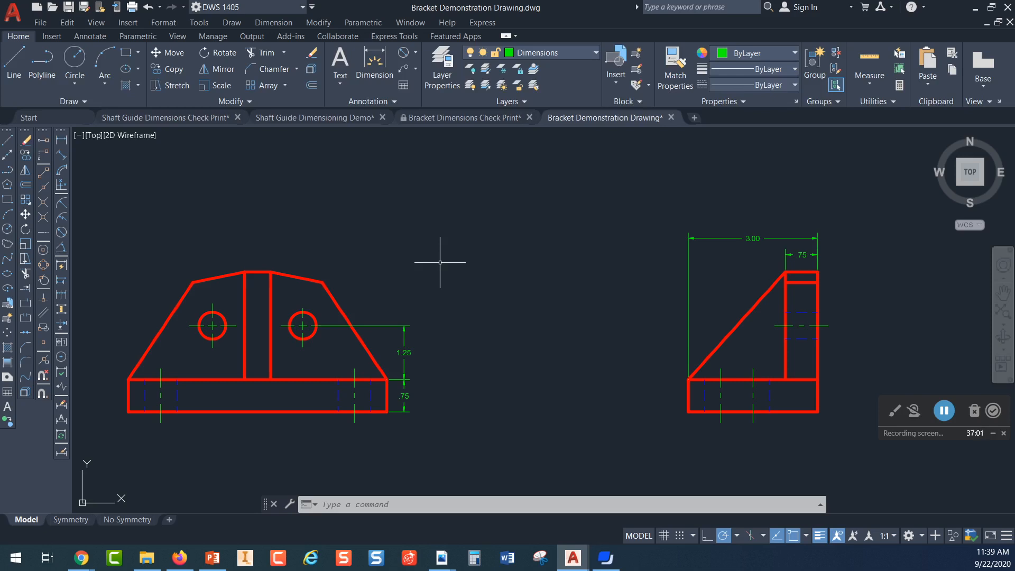
scroll(330, 204, down, 2)
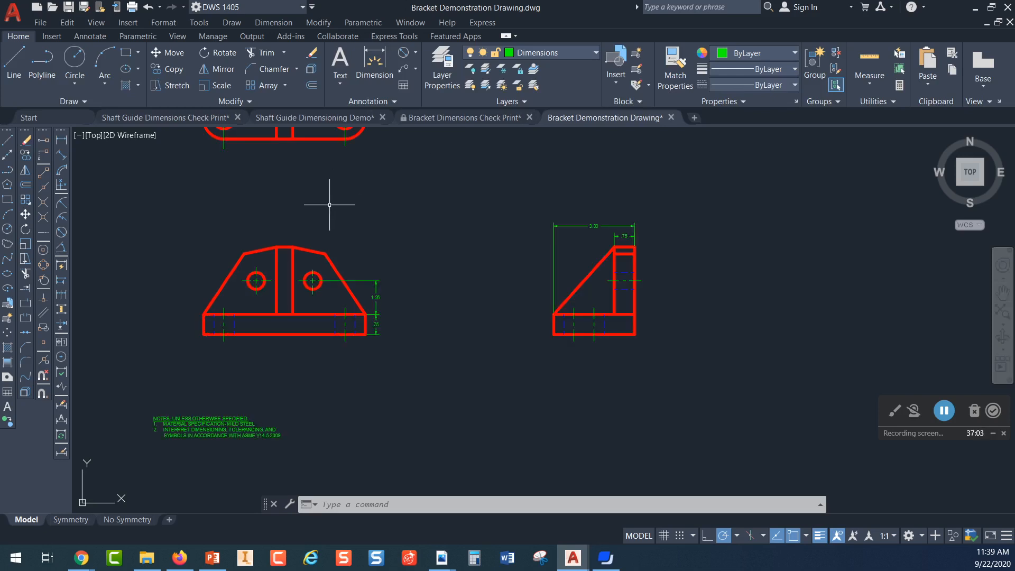
middle_drag(335, 204, 294, 297)
scroll(322, 247, up, 3)
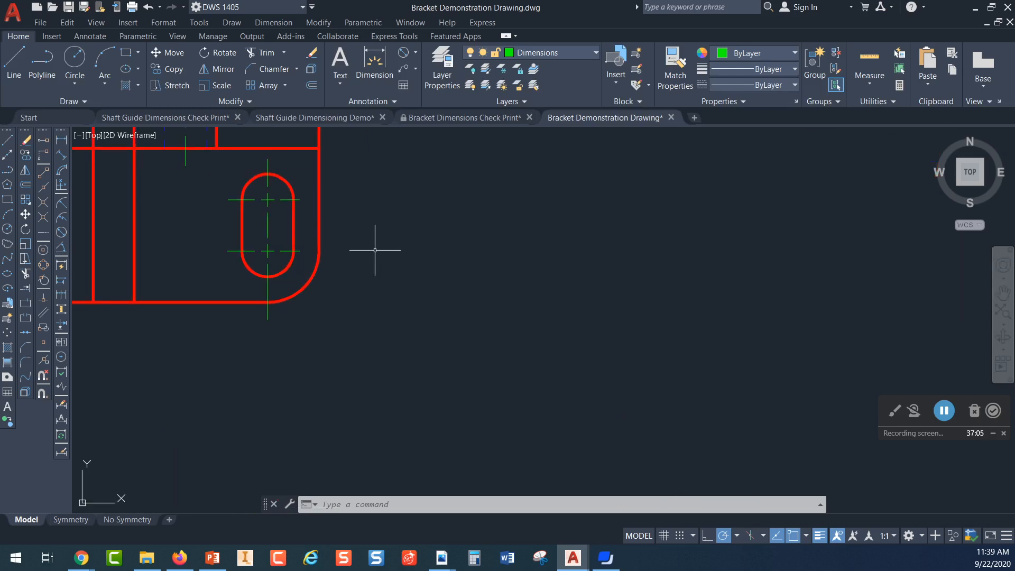
scroll(374, 250, down, 2)
middle_drag(383, 254, 550, 309)
scroll(405, 274, up, 2)
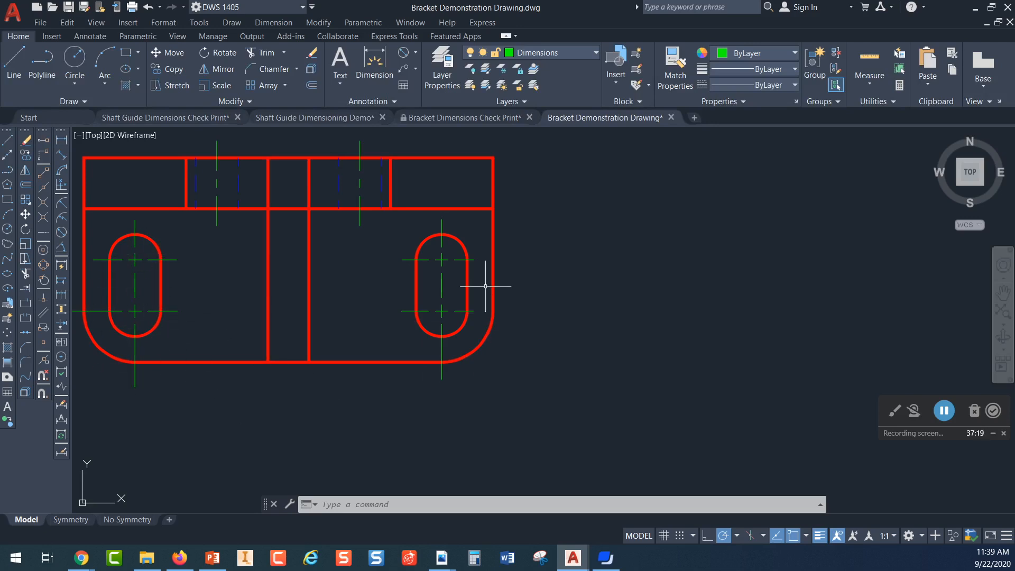
- Inspect how the base slots appear as hidden lines and centerlines in the front and side views
scroll(365, 290, down, 2)
middle_drag(367, 386, 369, 125)
scroll(425, 381, up, 6)
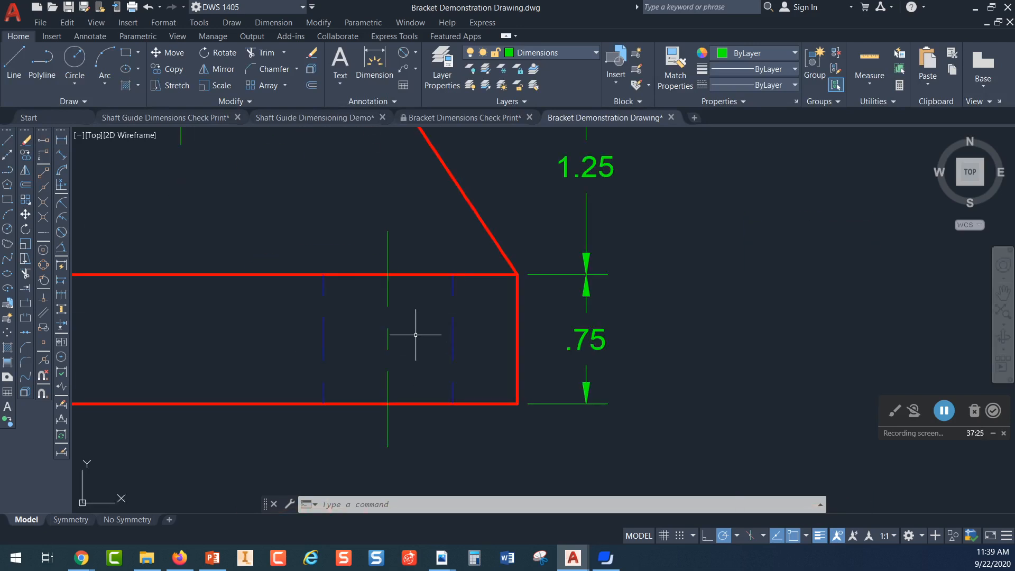
scroll(472, 333, down, 5)
middle_drag(682, 326, 107, 346)
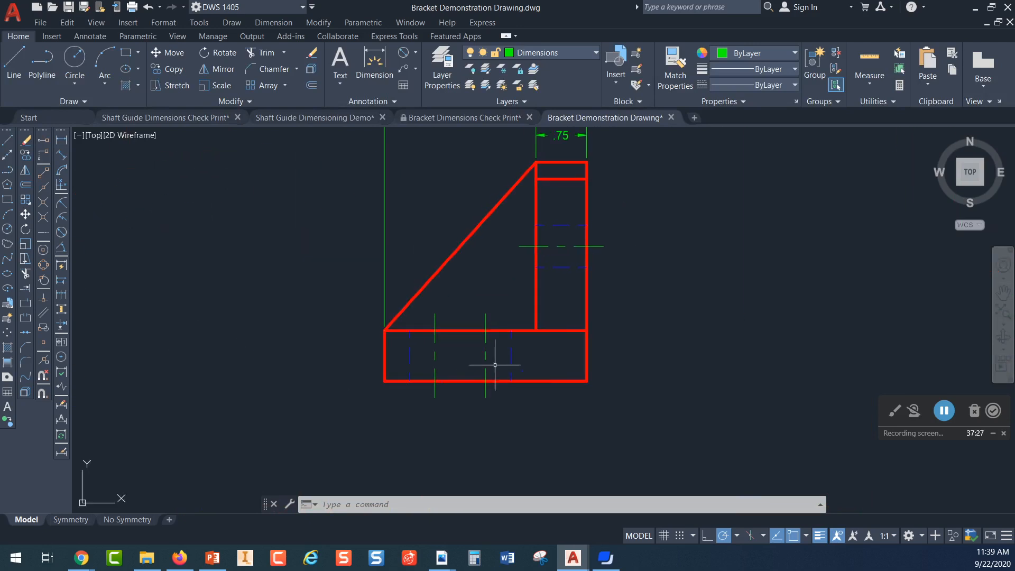
scroll(483, 367, up, 4)
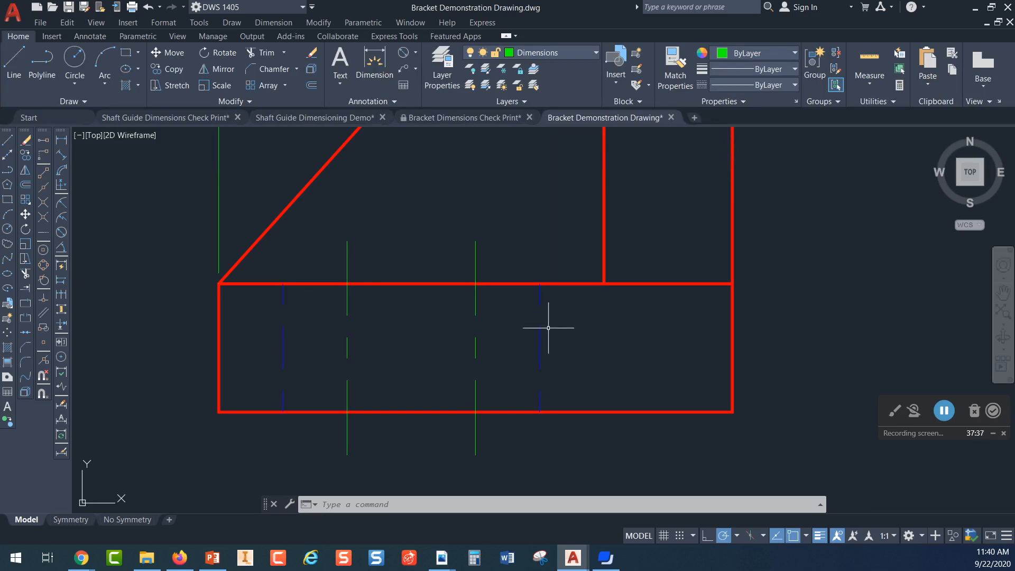
scroll(544, 328, down, 5)
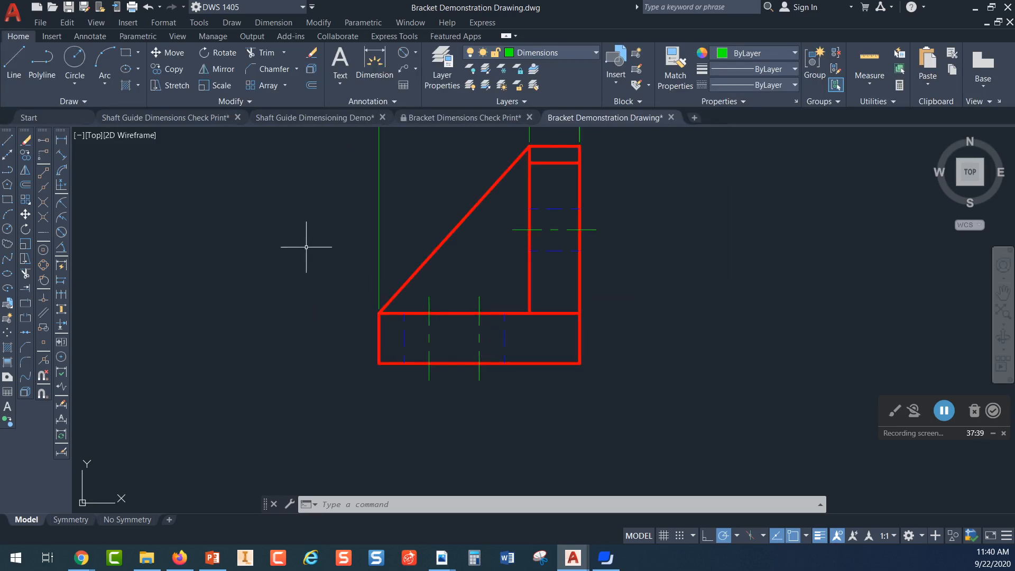
- Add a radius dimension to the lower-right rounded corner in the top view, placing it outside the part, and undo it
scroll(306, 252, up, 4)
mouse_move(404, 233)
middle_down()
mouse_move(398, 277)
mouse_move(422, 387)
middle_up()
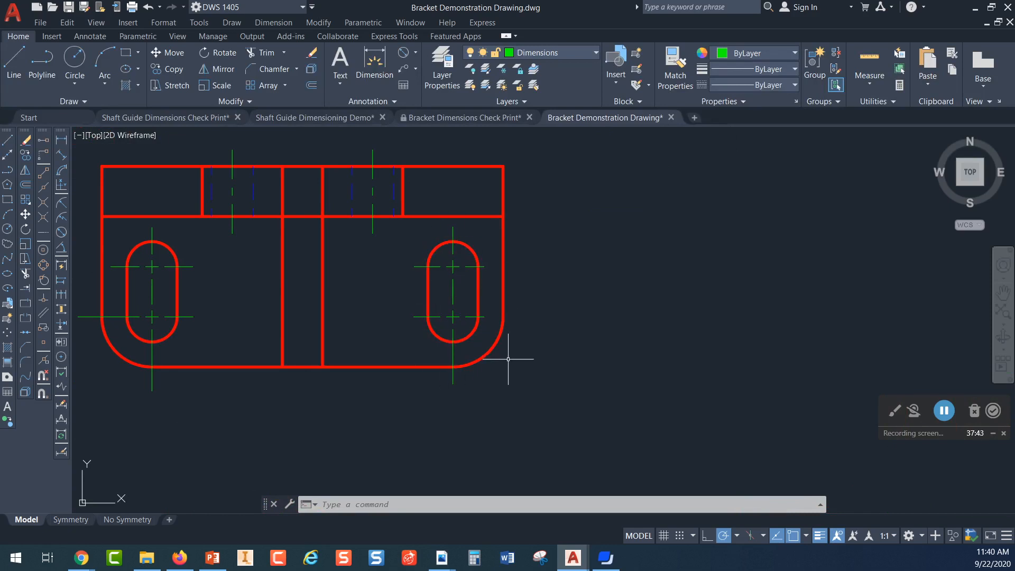
scroll(510, 345, up, 2)
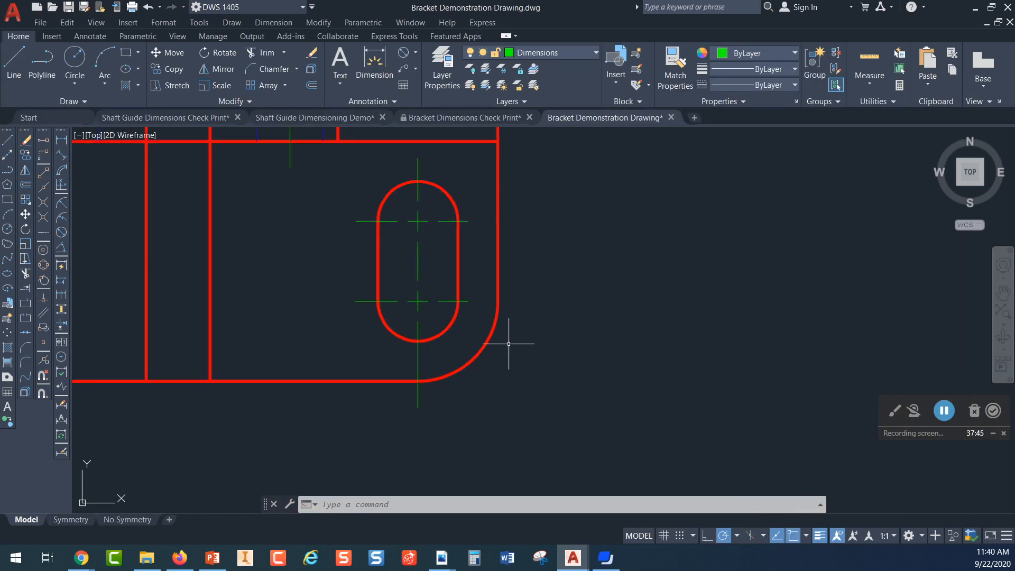
middle_drag(528, 346, 493, 333)
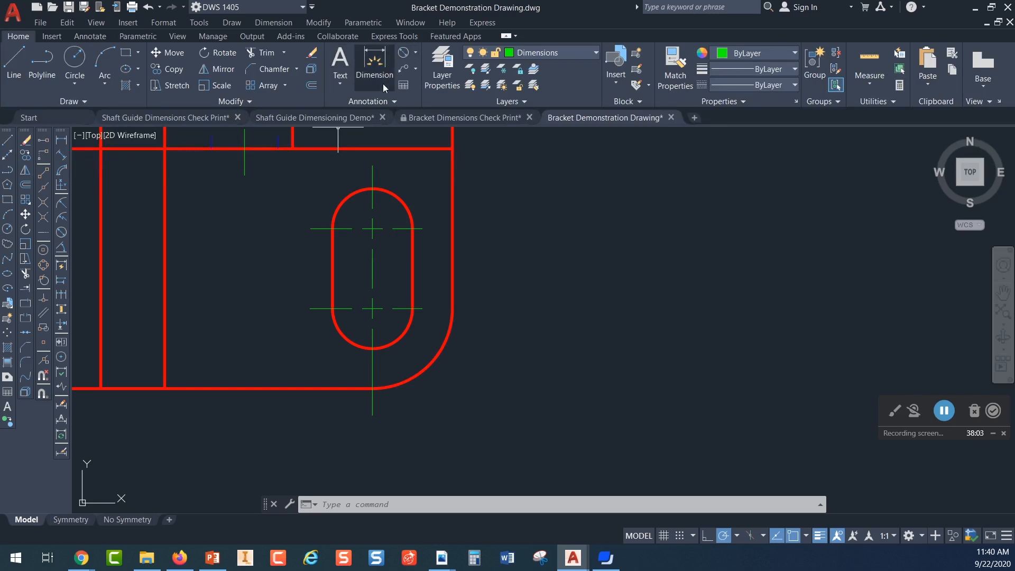
click(416, 53)
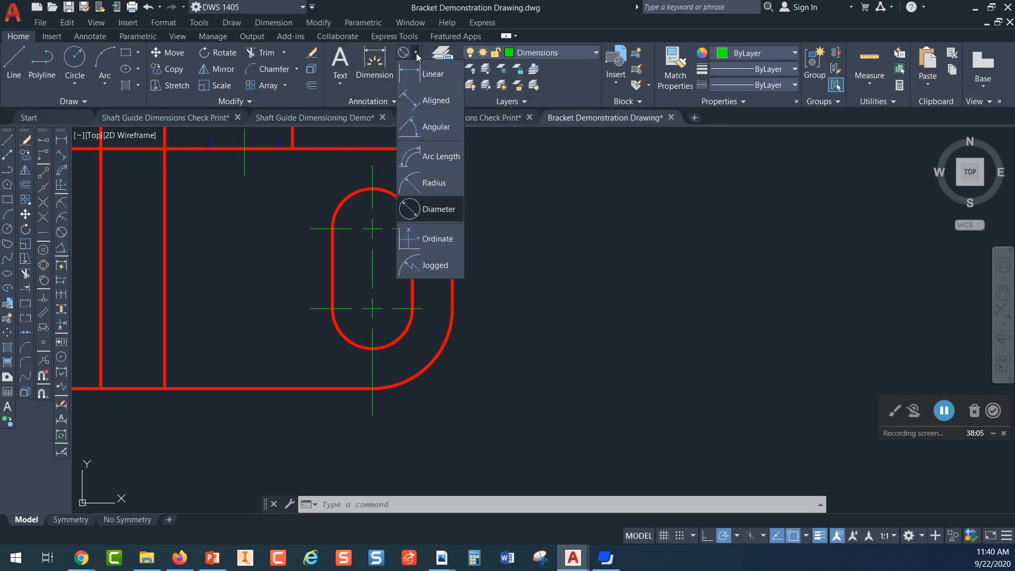
click(432, 184)
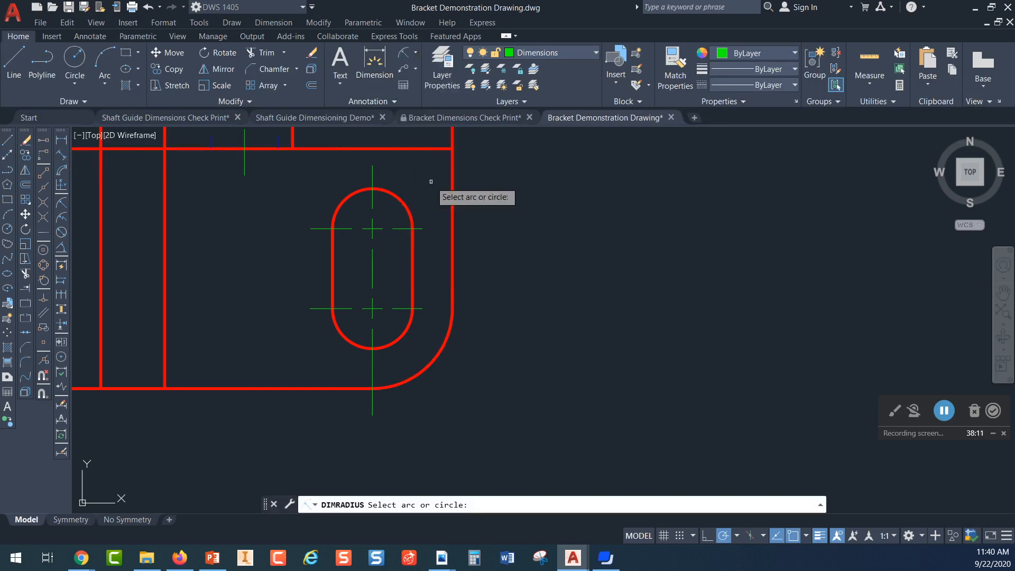
click(430, 364)
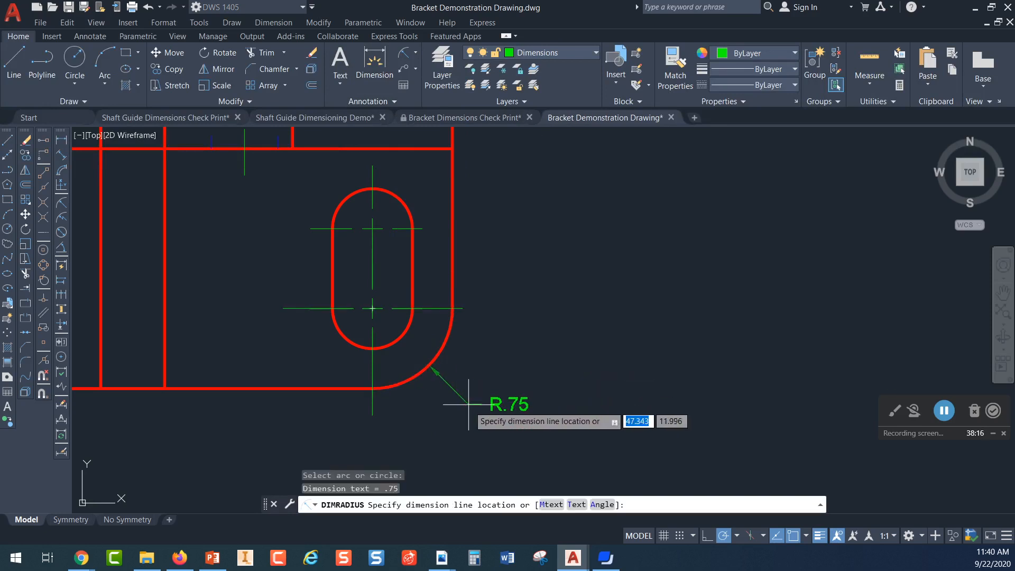
click(505, 444)
middle_drag(550, 380, 564, 342)
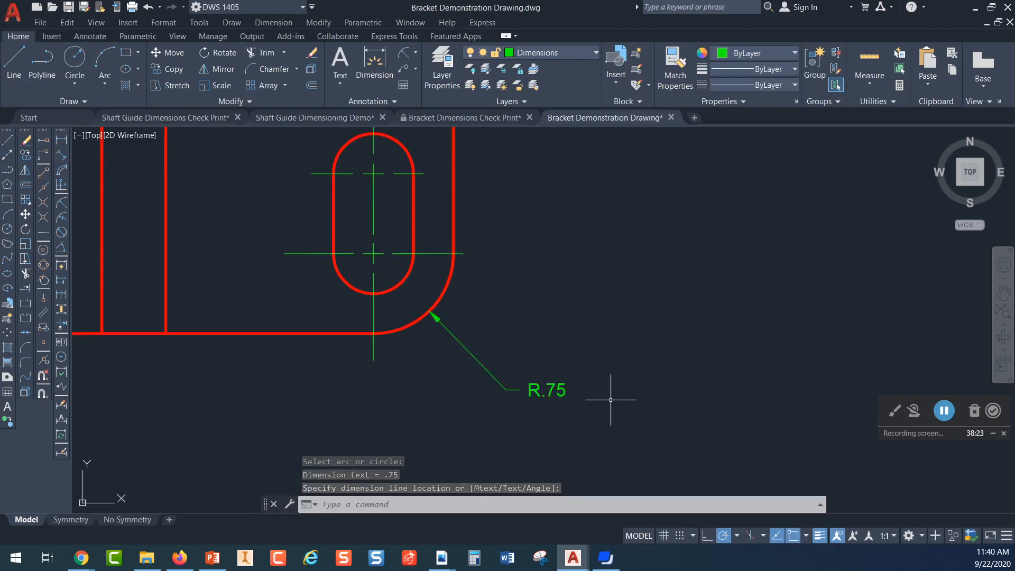
click(148, 8)
click(148, 8)
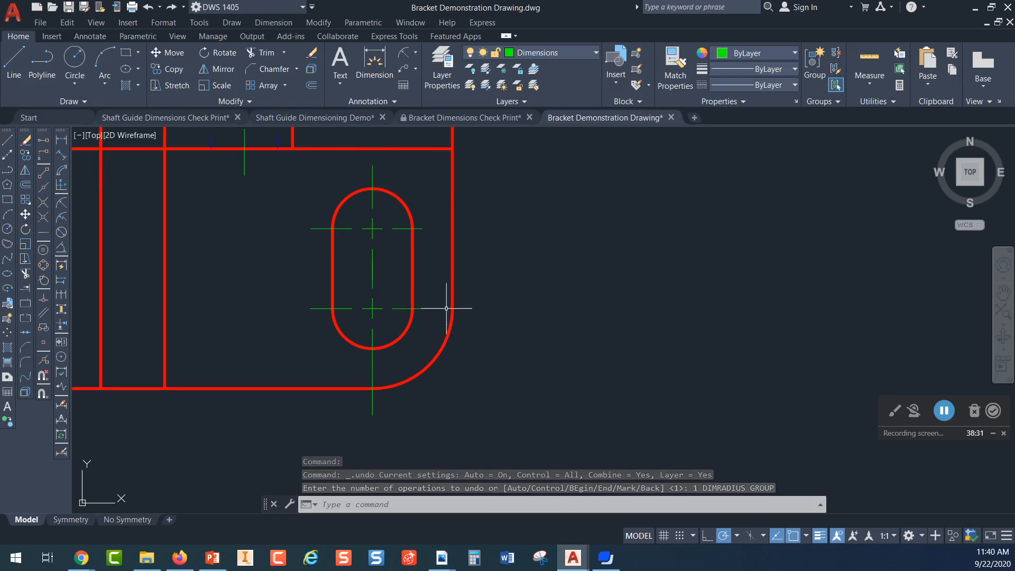
- Dimension the radius of the top view's lower-right corner with an angled leader to text below it, and select the dimension
click(405, 53)
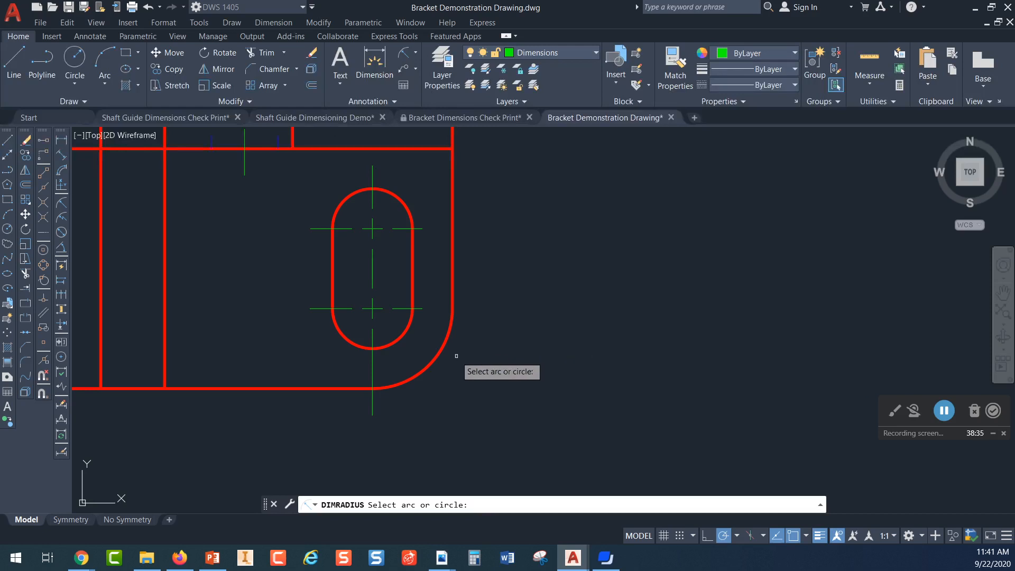
click(435, 357)
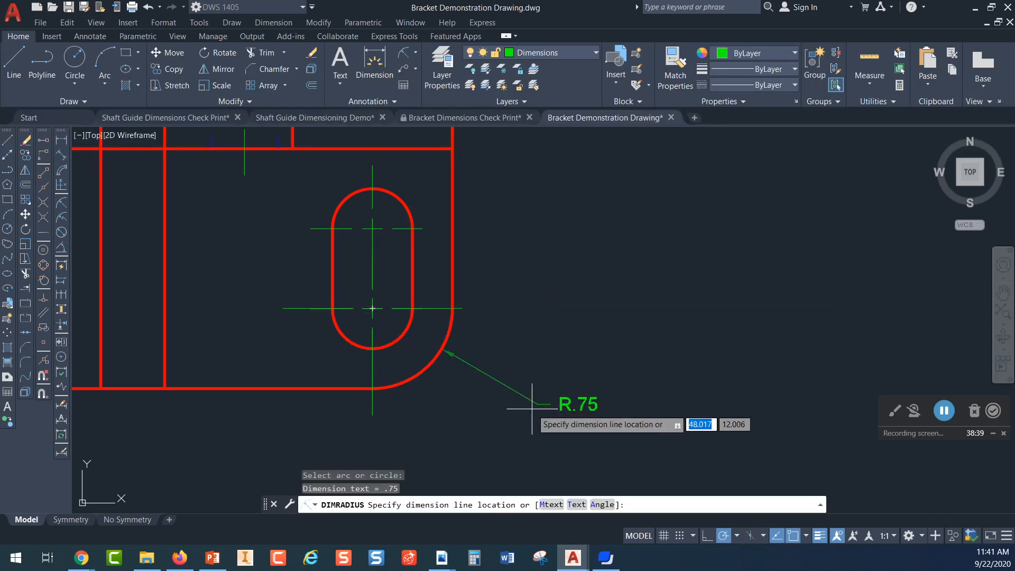
click(462, 430)
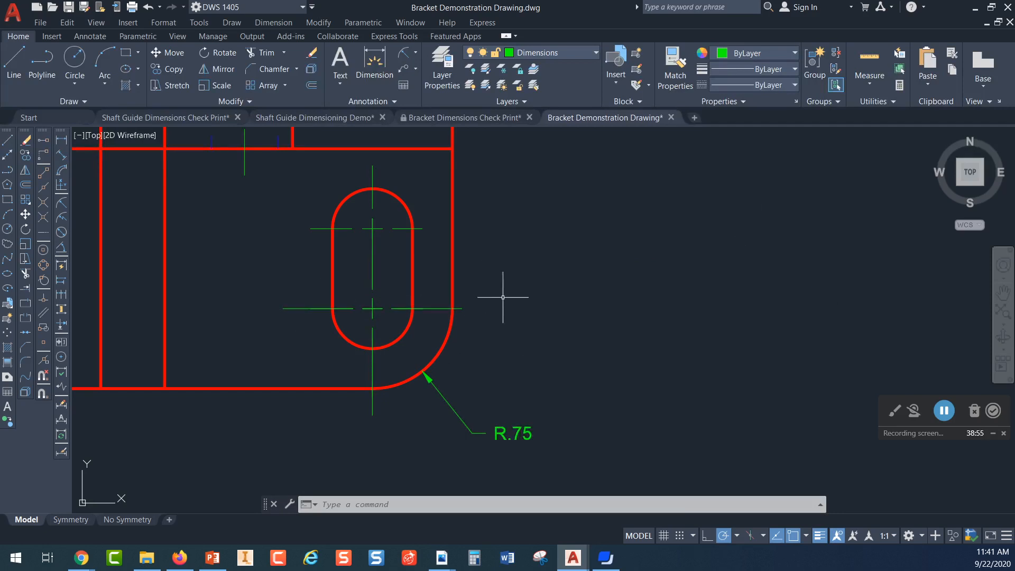
click(448, 401)
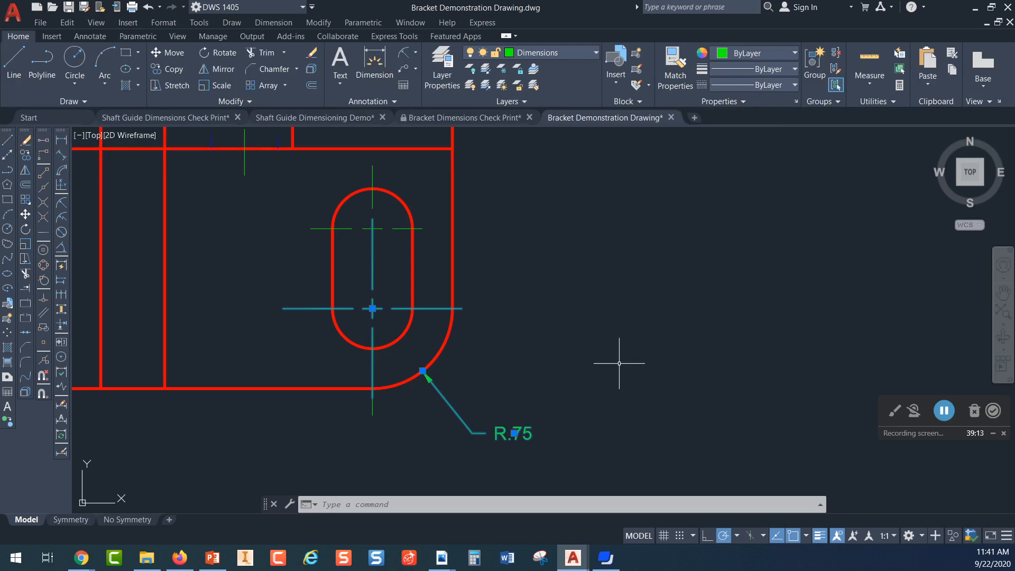
- Add the prefix "2X " to the radius dimension on the top view's lower-right rounded corner
key(Escape)
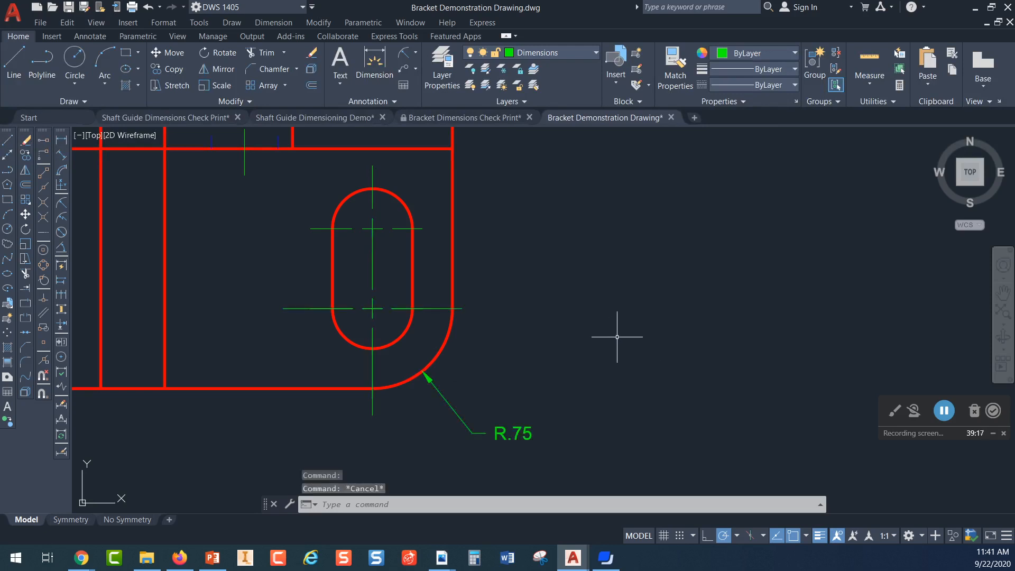
scroll(451, 349, up, 3)
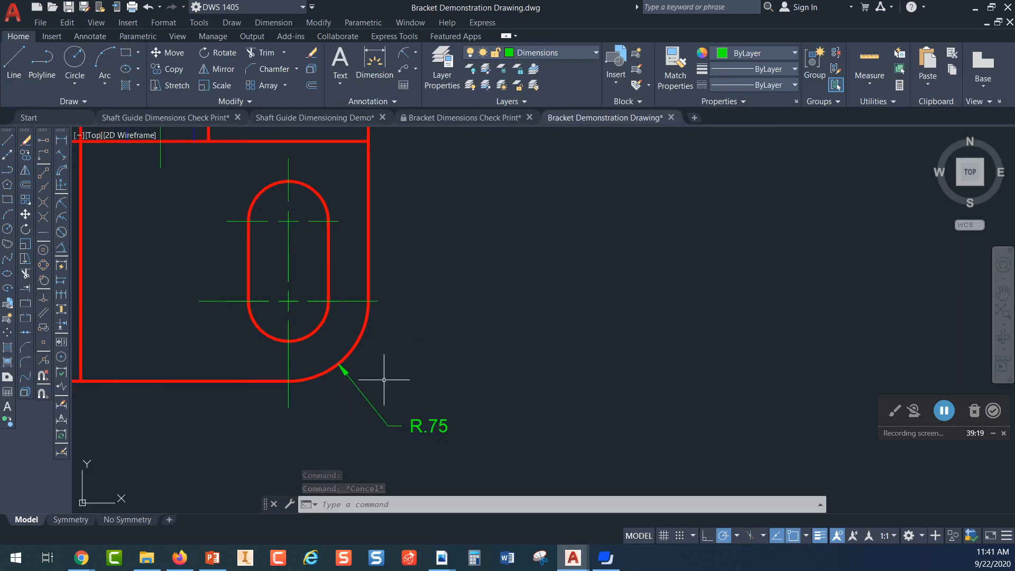
scroll(525, 287, down, 2)
scroll(518, 295, down, 2)
mouse_move(517, 295)
middle_down()
mouse_move(438, 337)
mouse_move(475, 372)
middle_up()
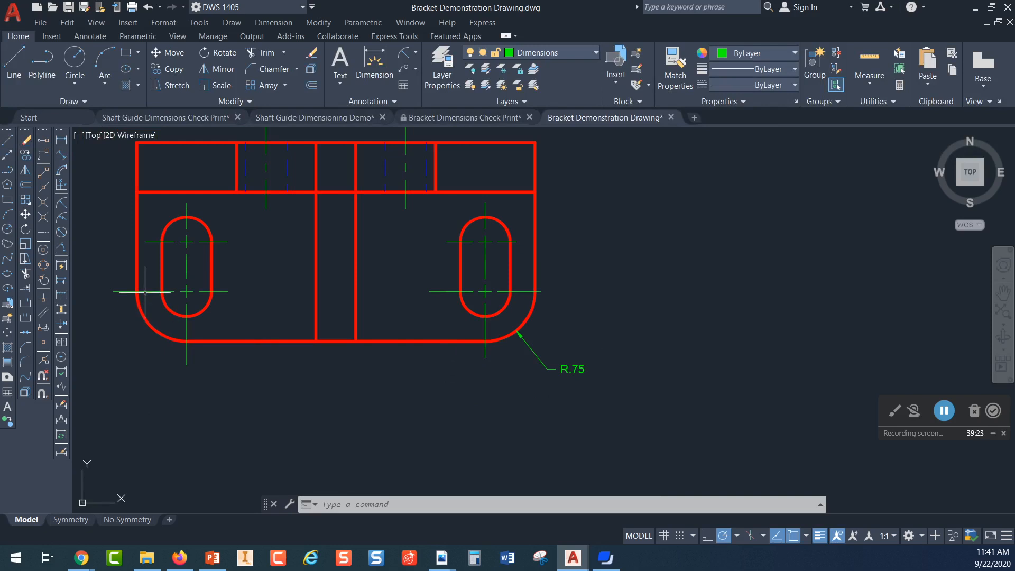
scroll(582, 383, up, 3)
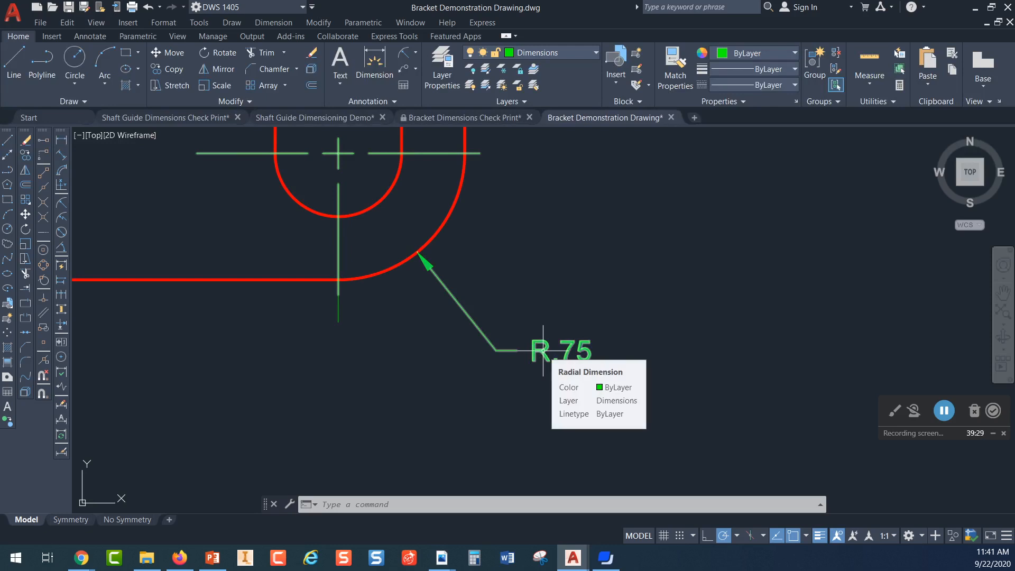
click(543, 350)
double_click(548, 353)
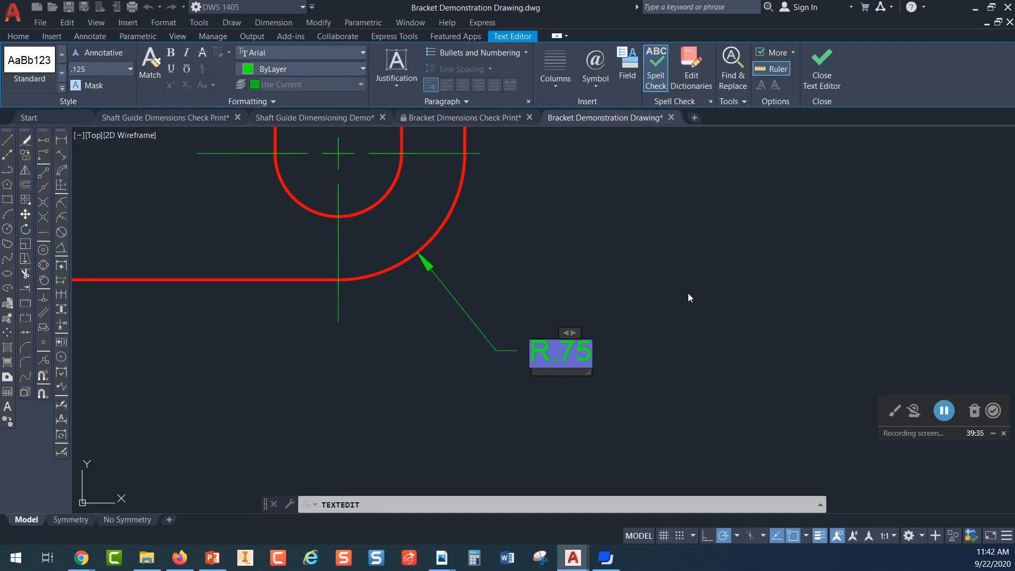
text(2X)
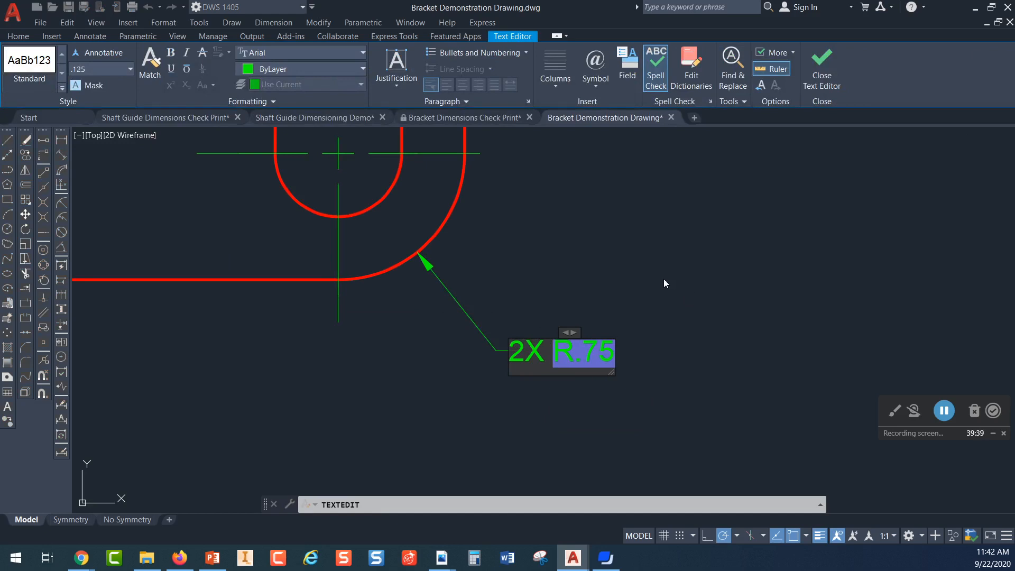
click(822, 82)
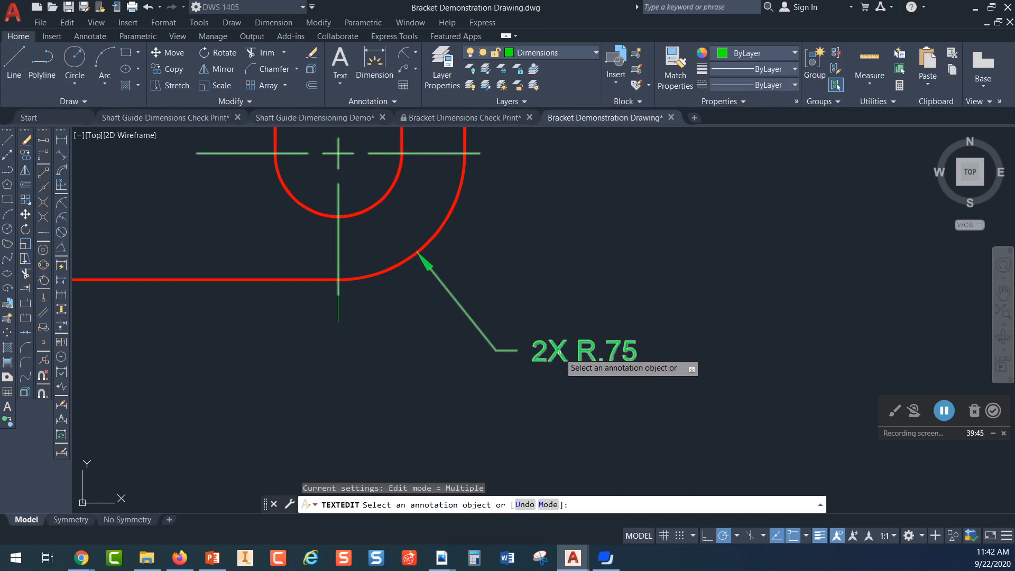
scroll(634, 249, down, 2)
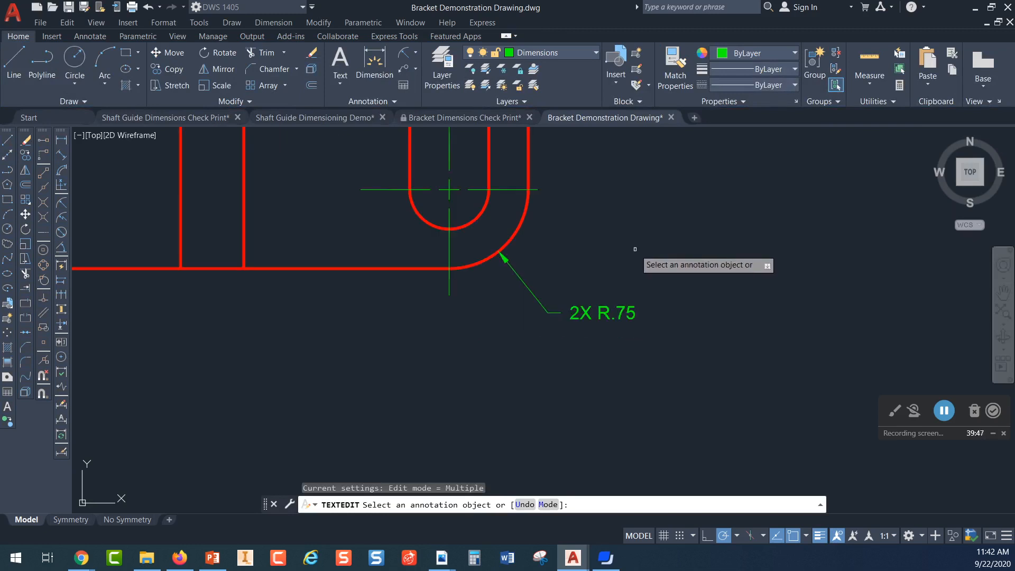
middle_drag(576, 348, 601, 307)
scroll(600, 306, down, 2)
middle_drag(589, 391, 477, 219)
middle_drag(469, 335, 504, 283)
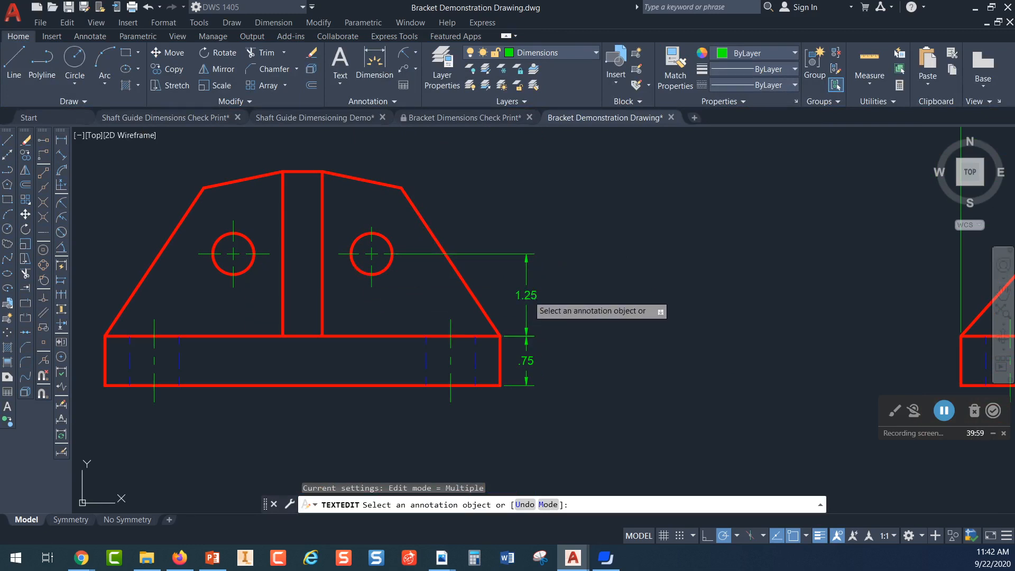
click(525, 296)
click(514, 297)
click(522, 302)
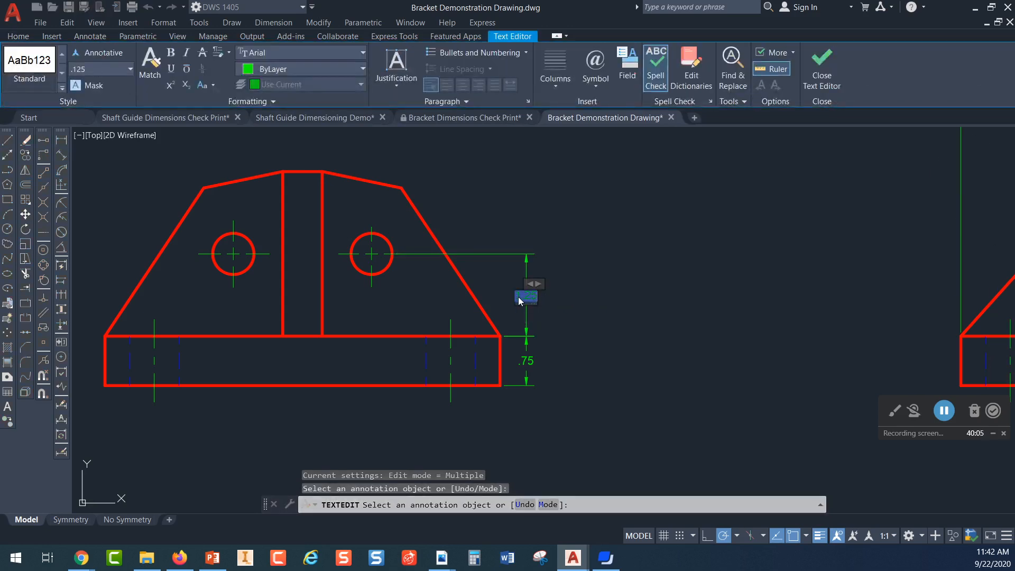
scroll(518, 300, up, 6)
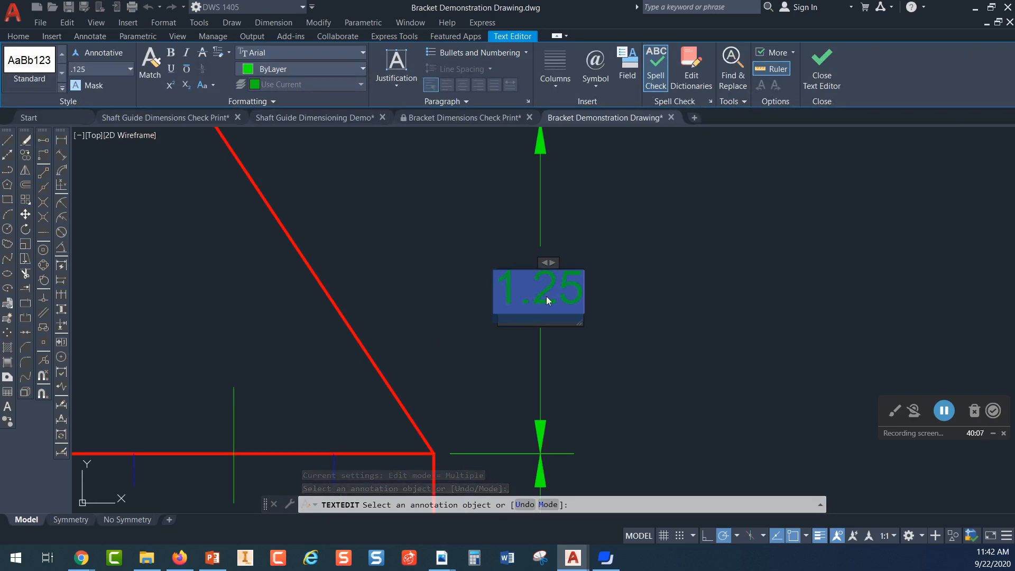
key(Escape)
key(Escape)
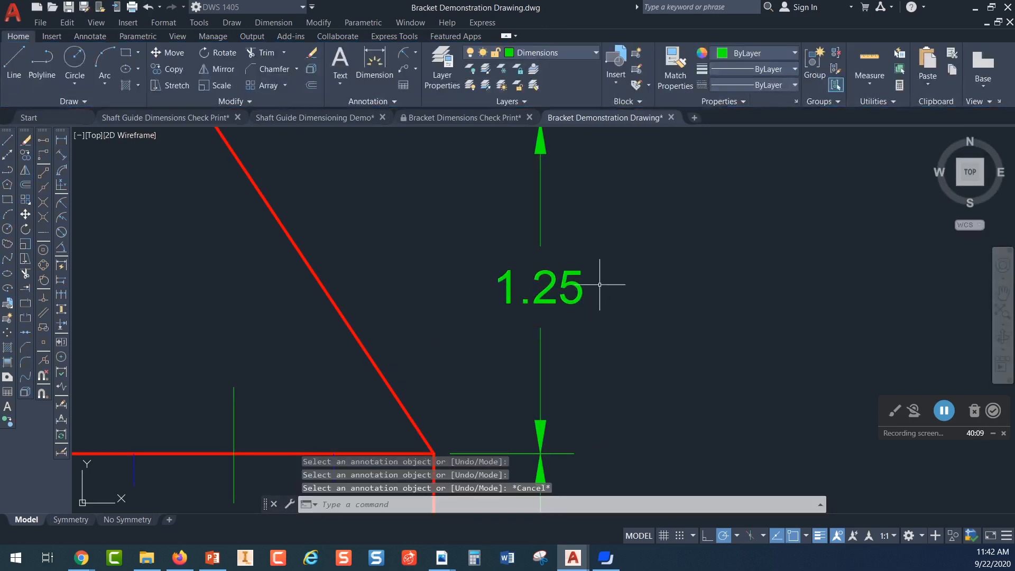
- Add the prefix "2X " to the front view's vertical dimension between the base's upper edge and the hole center
double_click(560, 290)
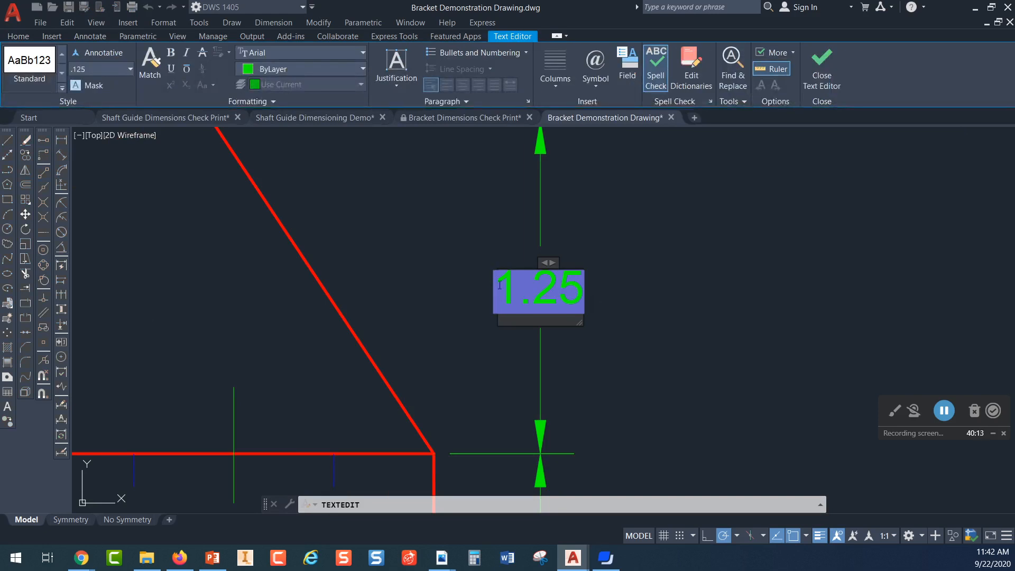
text(2X)
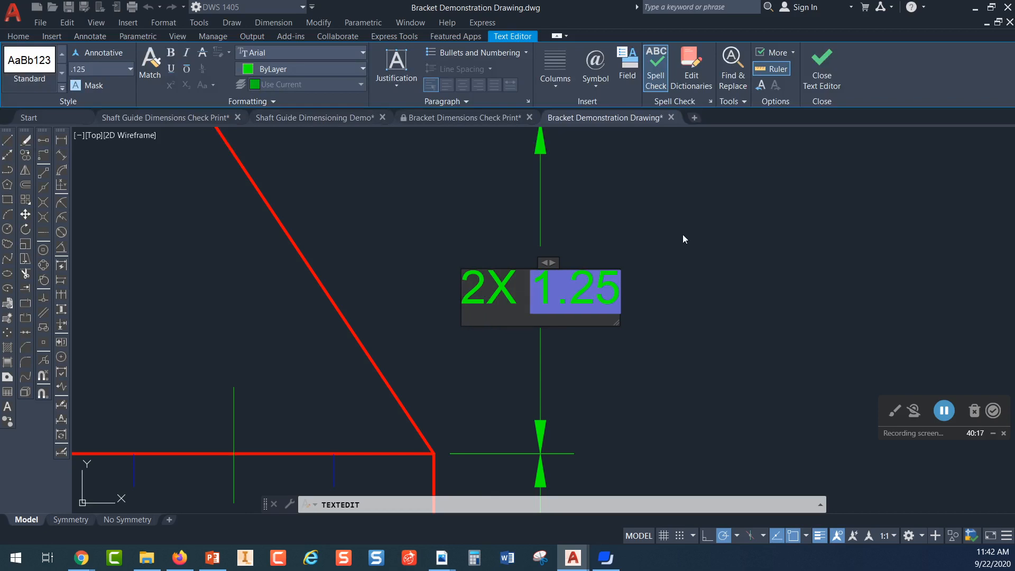
click(702, 230)
scroll(703, 236, down, 2)
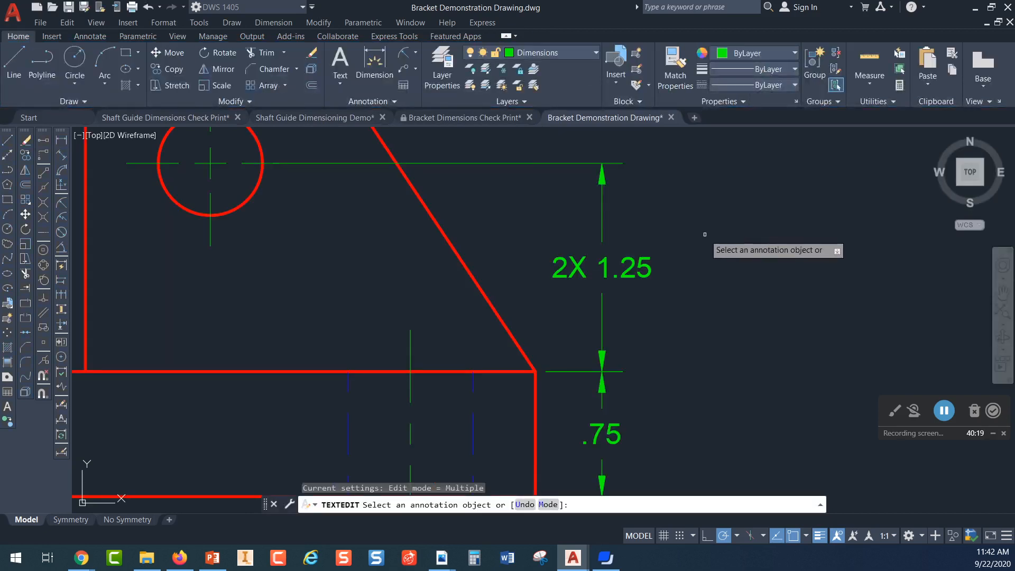
key(Escape)
- Dimension the diameter of the front view's right-hand hole, with an angled leader to text outside the part at the upper right
middle_drag(650, 205, 681, 326)
mouse_move(338, 257)
middle_down()
mouse_move(403, 299)
mouse_move(446, 306)
middle_up()
middle_drag(402, 256, 410, 222)
middle_drag(430, 265, 407, 254)
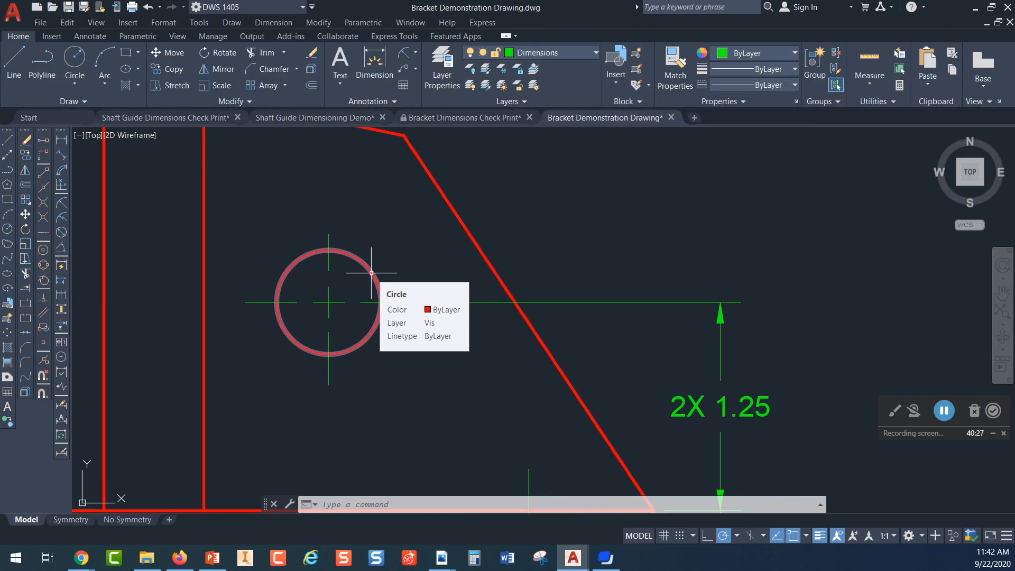
middle_drag(504, 187, 501, 194)
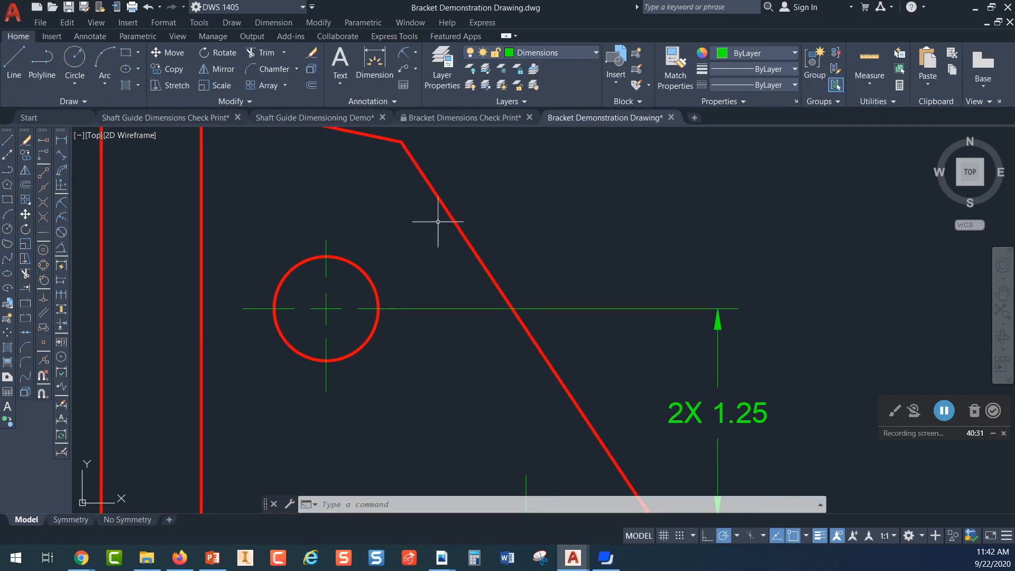
click(415, 53)
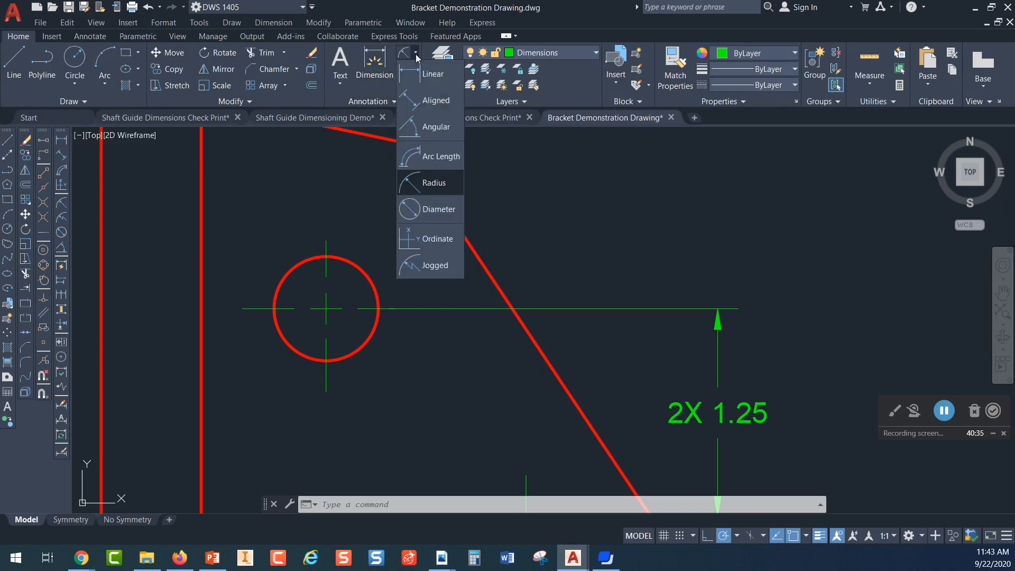
click(431, 210)
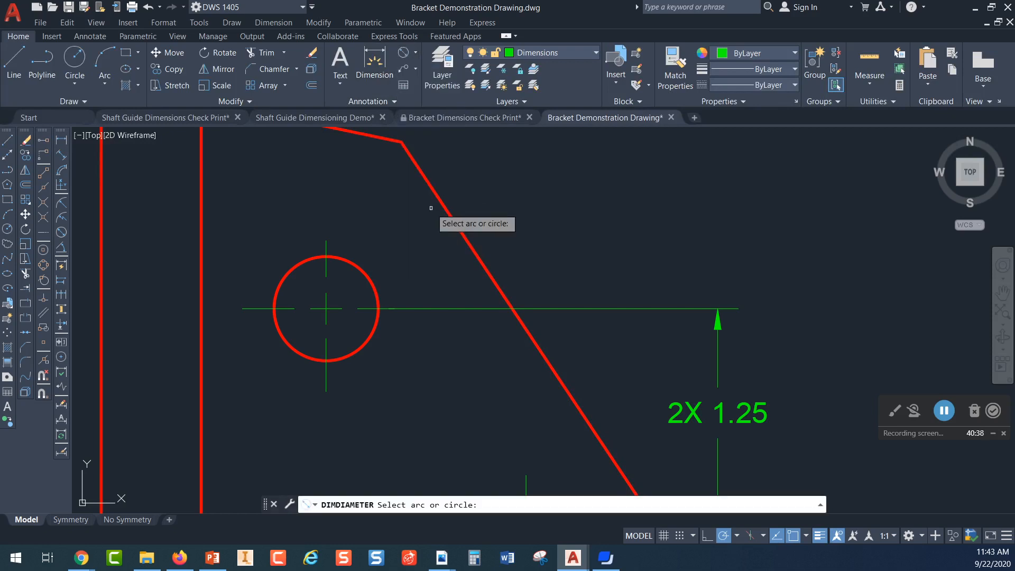
click(369, 272)
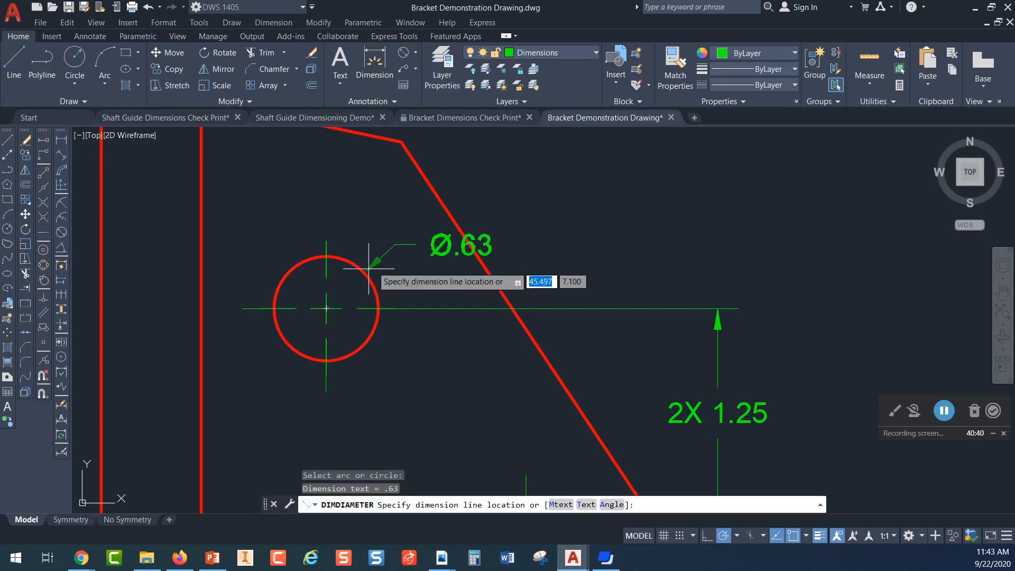
click(524, 163)
middle_drag(598, 189, 510, 222)
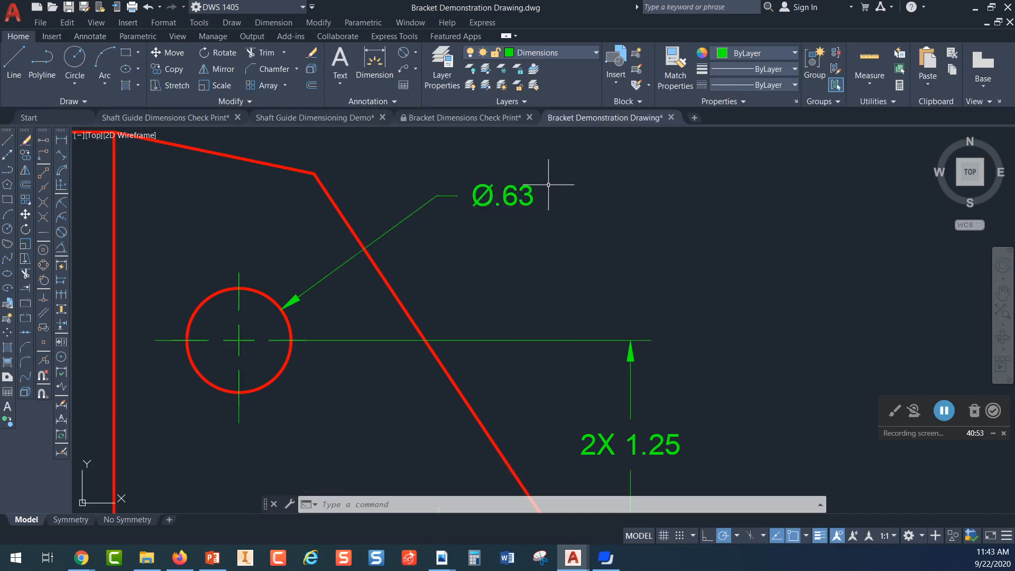
double_click(510, 195)
key(Escape)
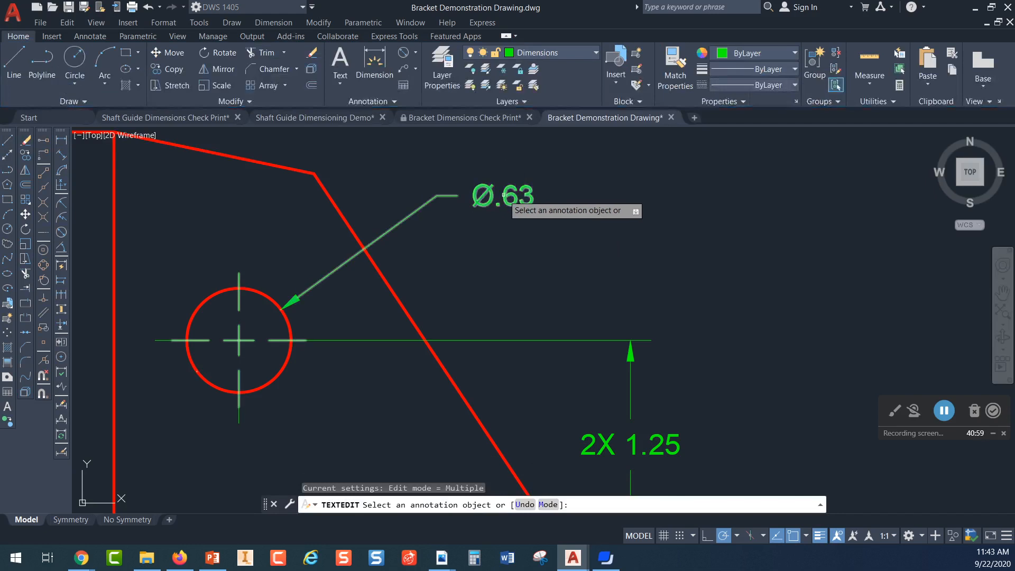
click(508, 197)
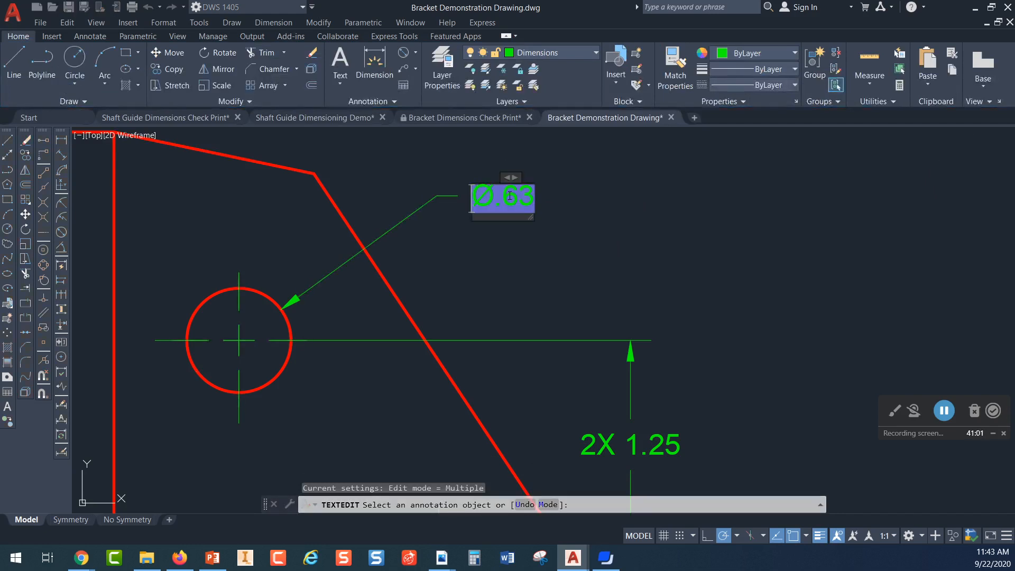
right_click(510, 199)
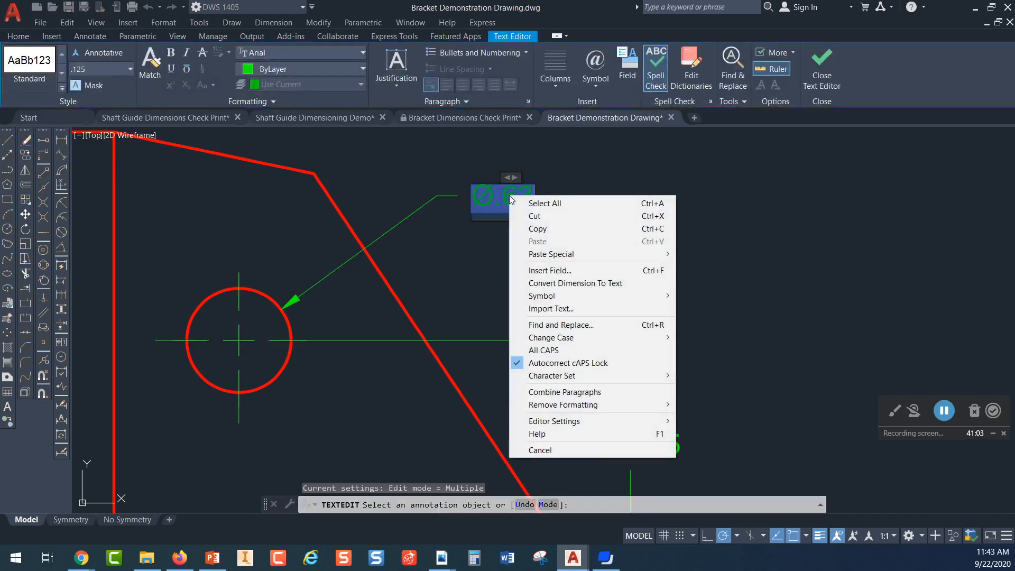
key(Escape)
key(Escape)
key(Escape)
- Set the precision of the hole's diameter dimension to three decimal places (0.000)
click(514, 196)
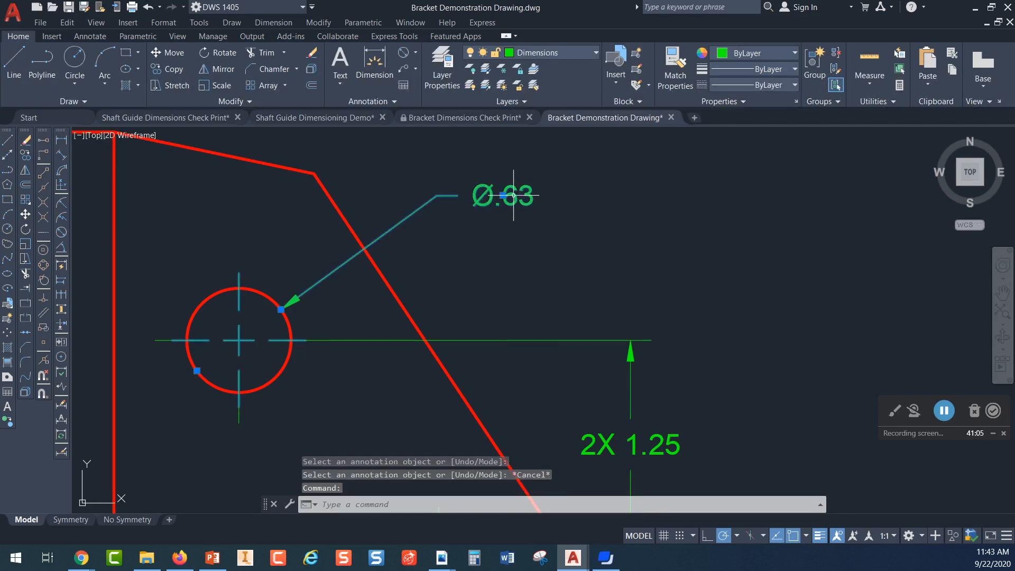
right_click(513, 195)
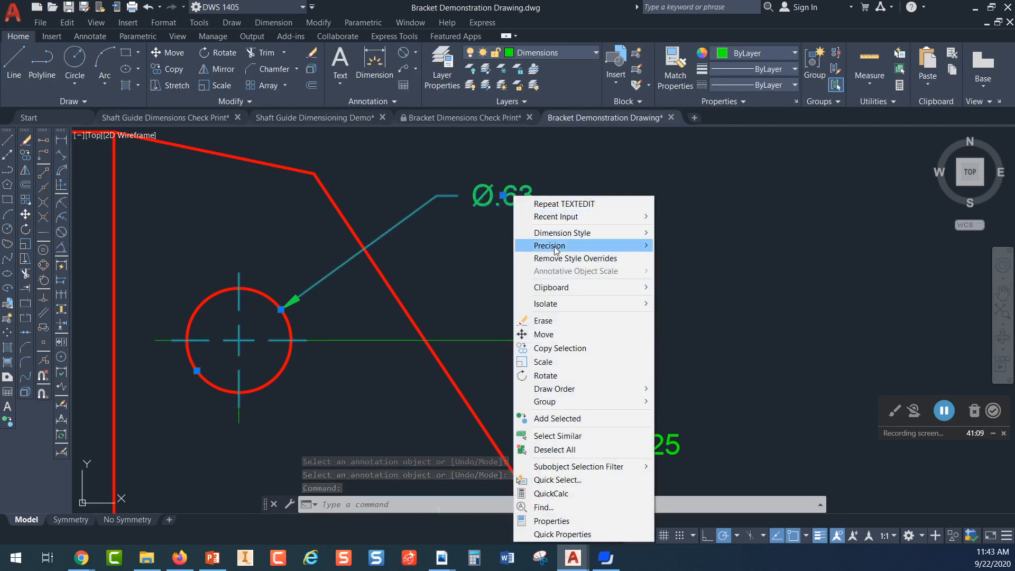
mouse_move(554, 248)
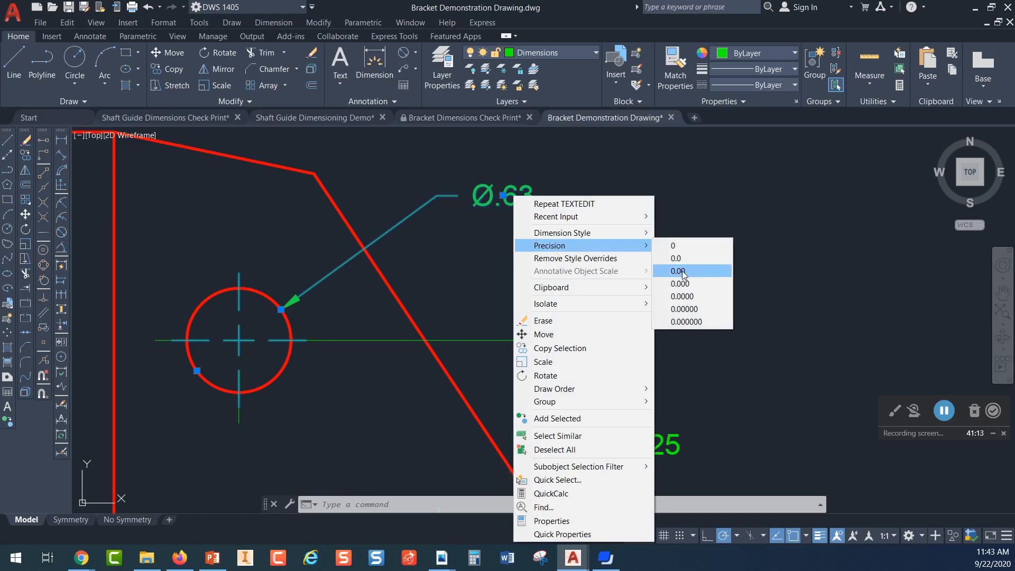
click(687, 287)
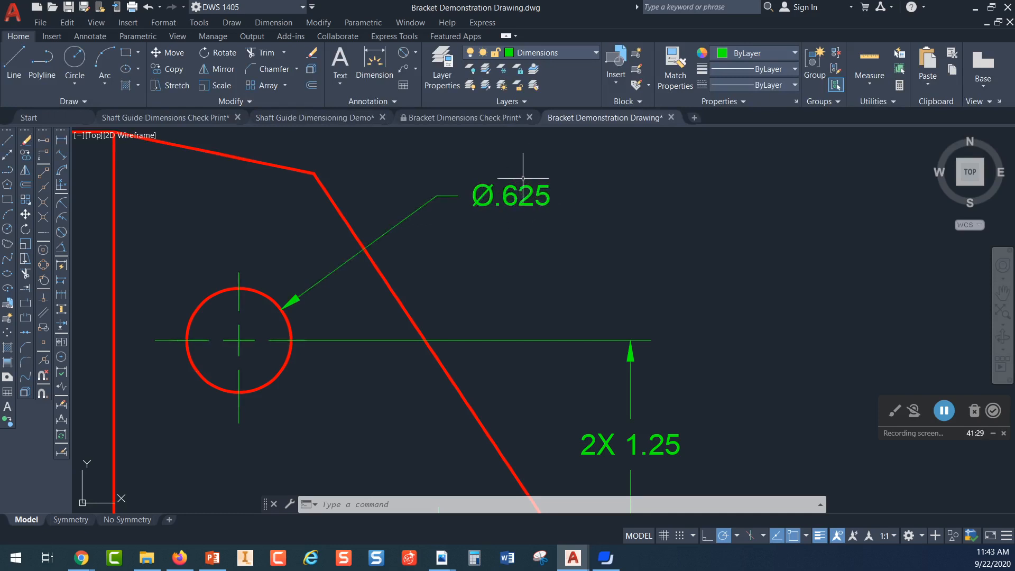
- Dimension the radius of the right slot's lower arc in the top view, placing the text outside the part at the lower left
scroll(460, 172, down, 3)
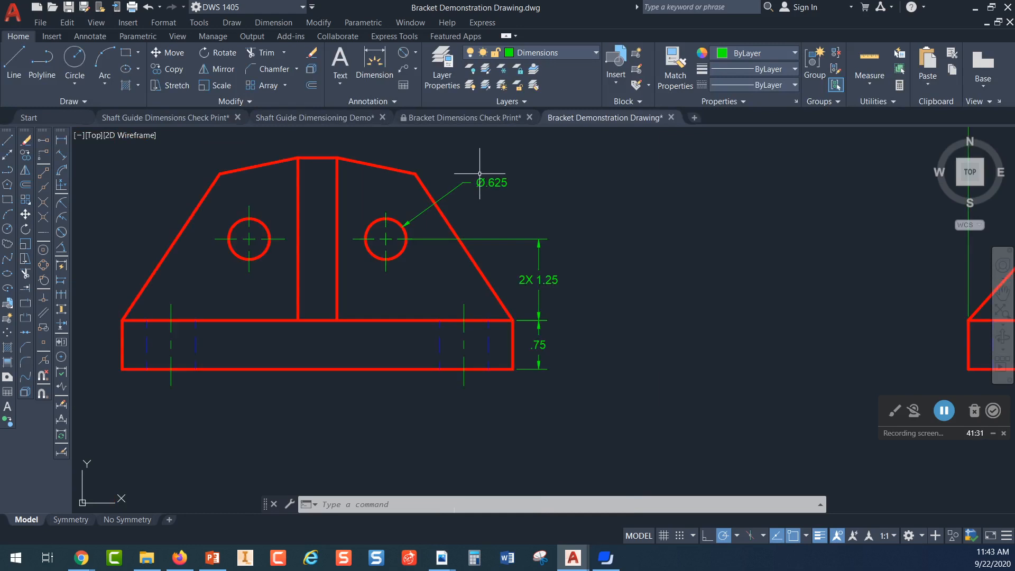
middle_drag(442, 170, 436, 254)
scroll(419, 278, down, 2)
scroll(452, 199, up, 2)
scroll(439, 233, up, 1)
scroll(458, 263, up, 1)
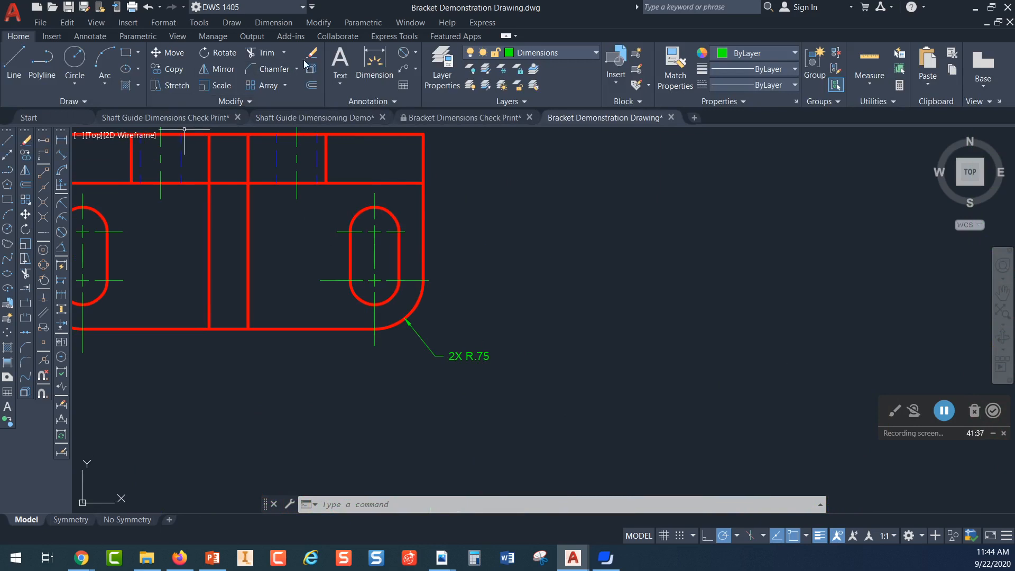
click(415, 53)
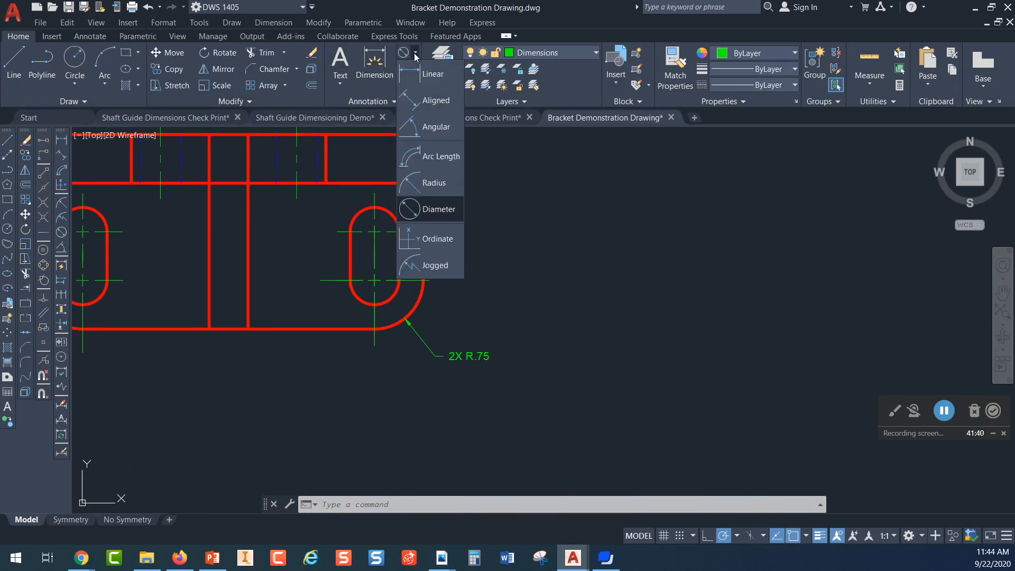
click(431, 184)
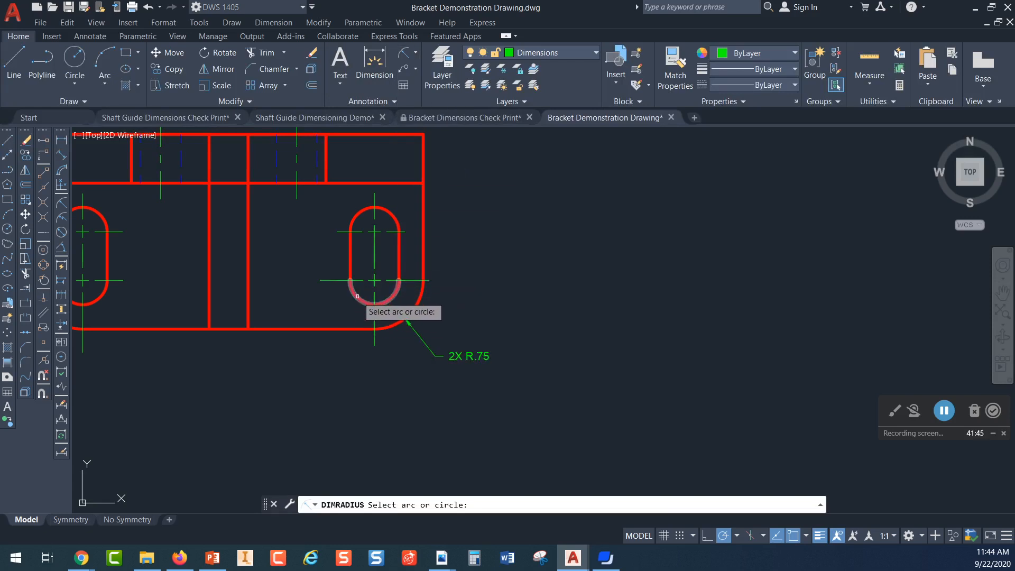
click(357, 296)
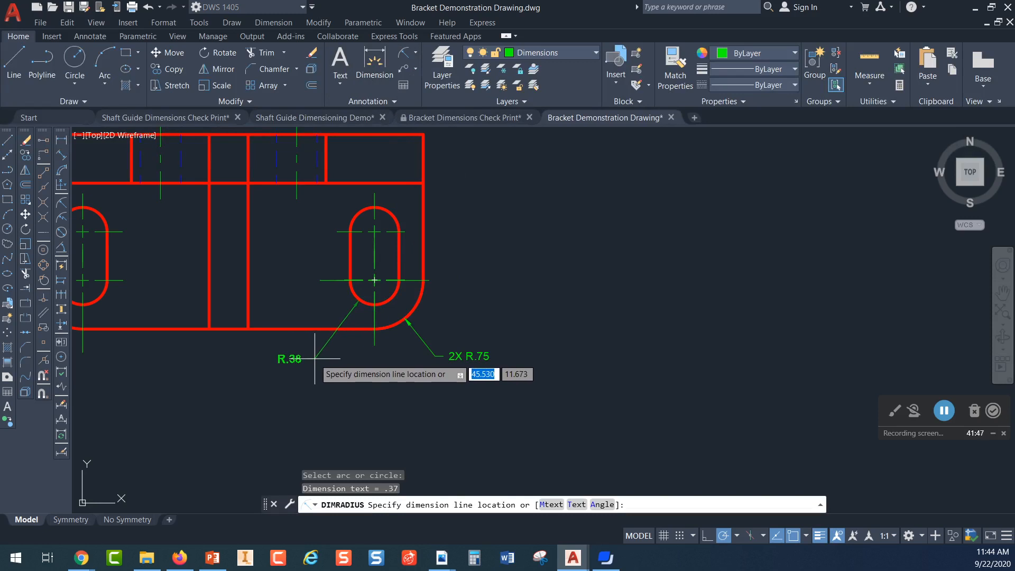
click(317, 358)
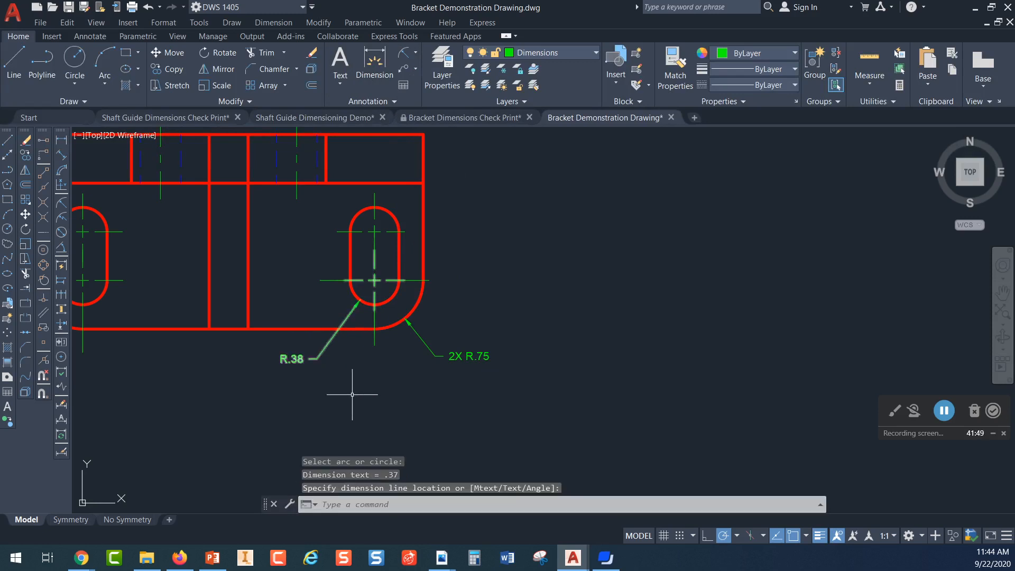
scroll(351, 364, up, 2)
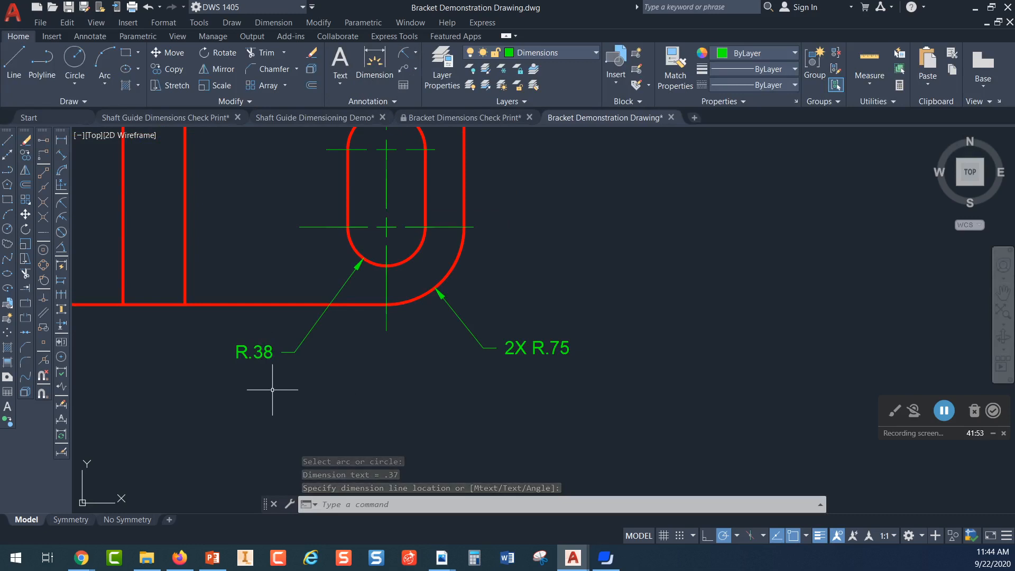
- Set the precision of the right slot's radius dimension to three decimal places (0.000)
click(267, 351)
right_click(268, 352)
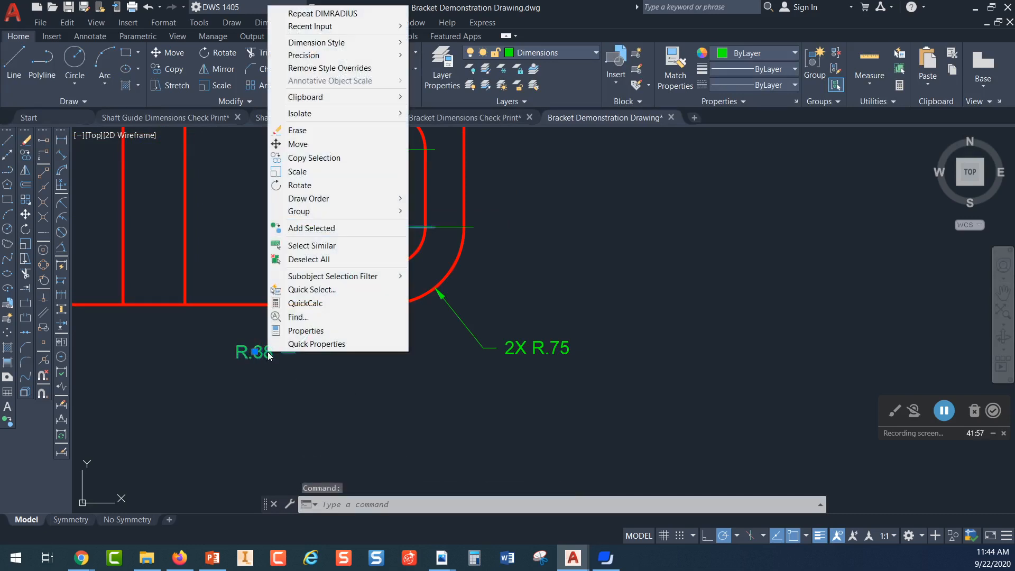
mouse_move(328, 58)
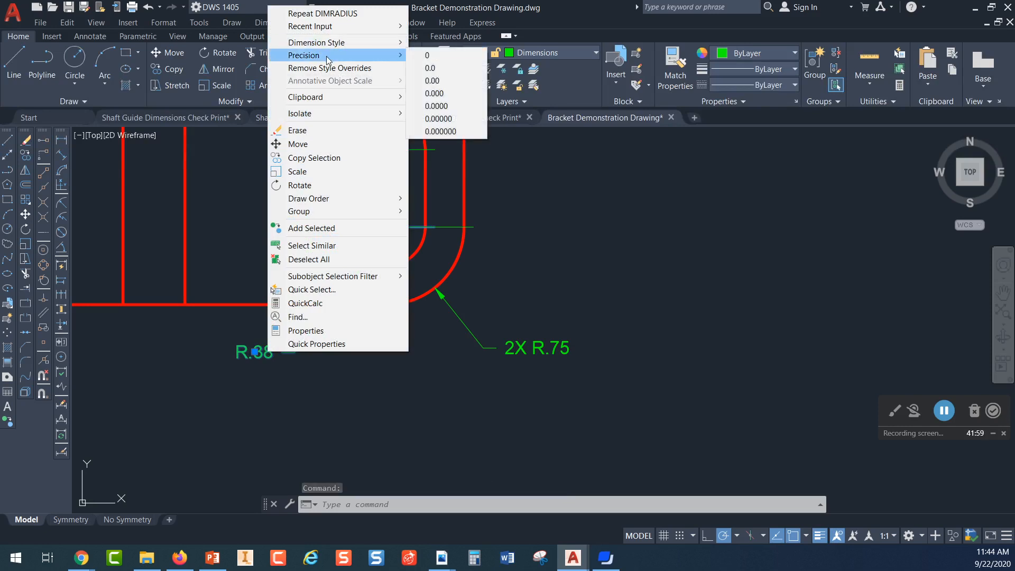
click(435, 93)
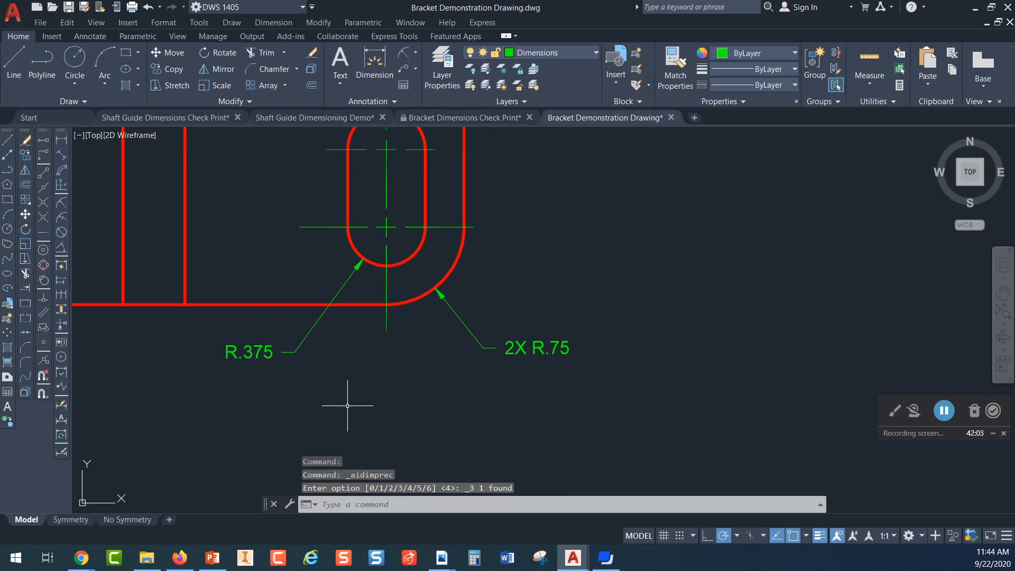
- Add the prefix "4X " to the right slot's radius dimension in the top view
scroll(350, 385, down, 5)
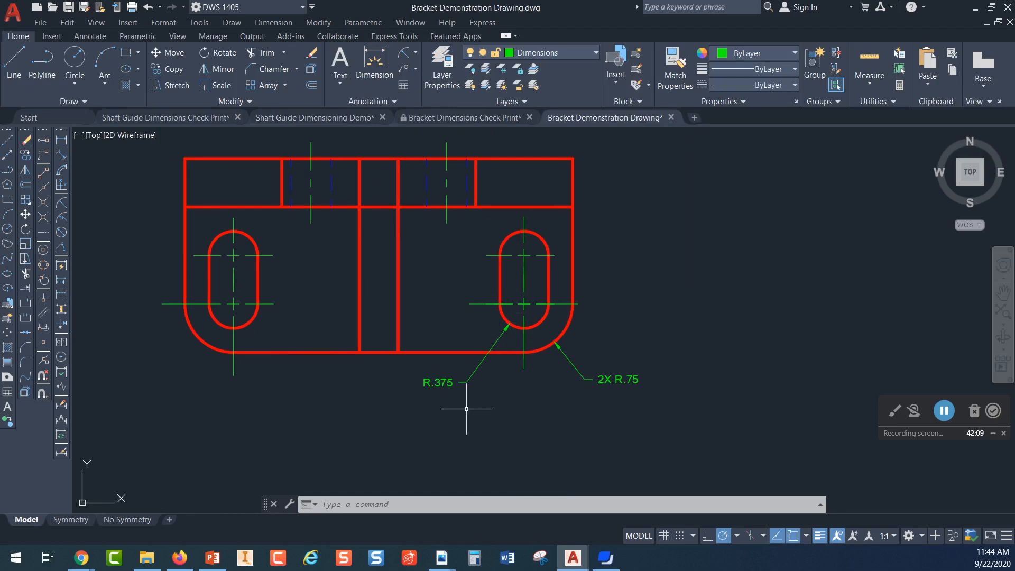
double_click(440, 383)
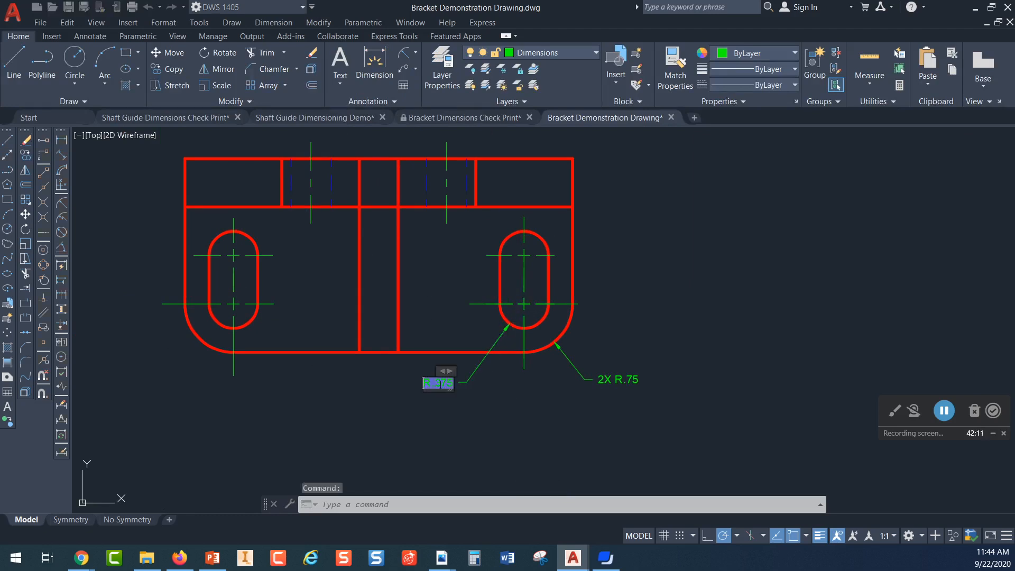
text(4X)
click(404, 453)
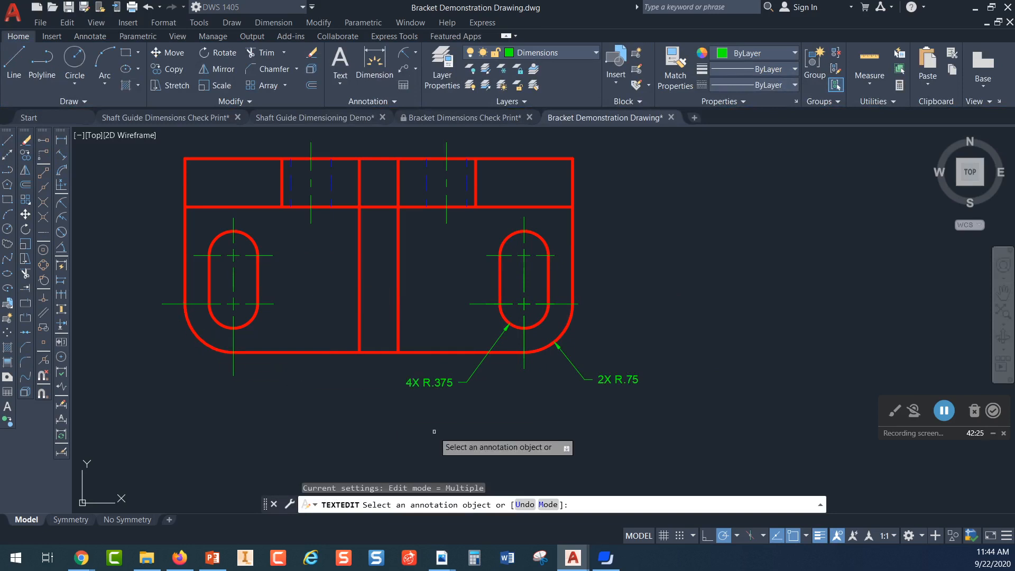
- Add a vertical linear dimension between the ends of the slot's right straight side, placing its line on the part's right edge
middle_drag(586, 311, 500, 342)
scroll(516, 306, up, 4)
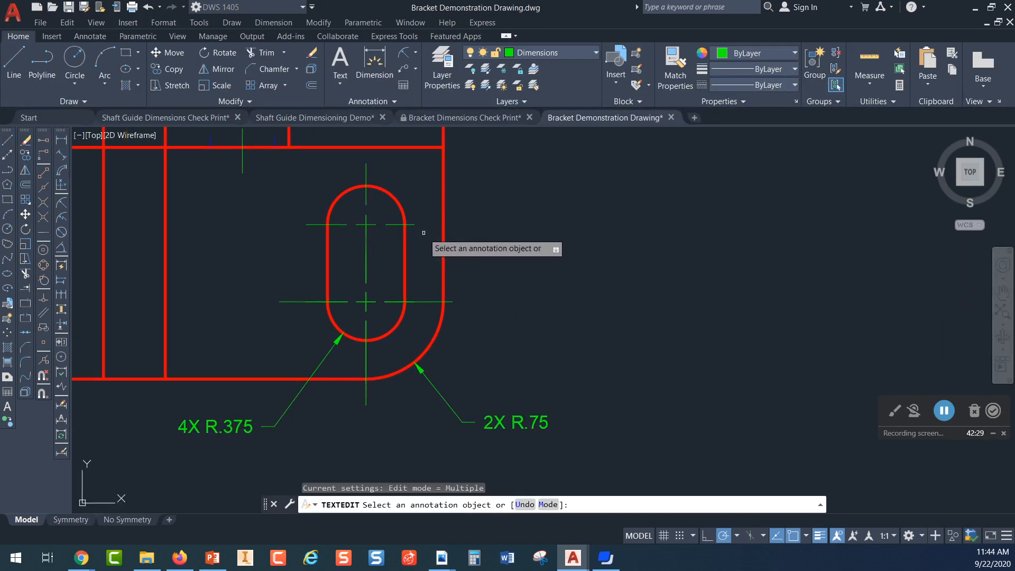
click(62, 141)
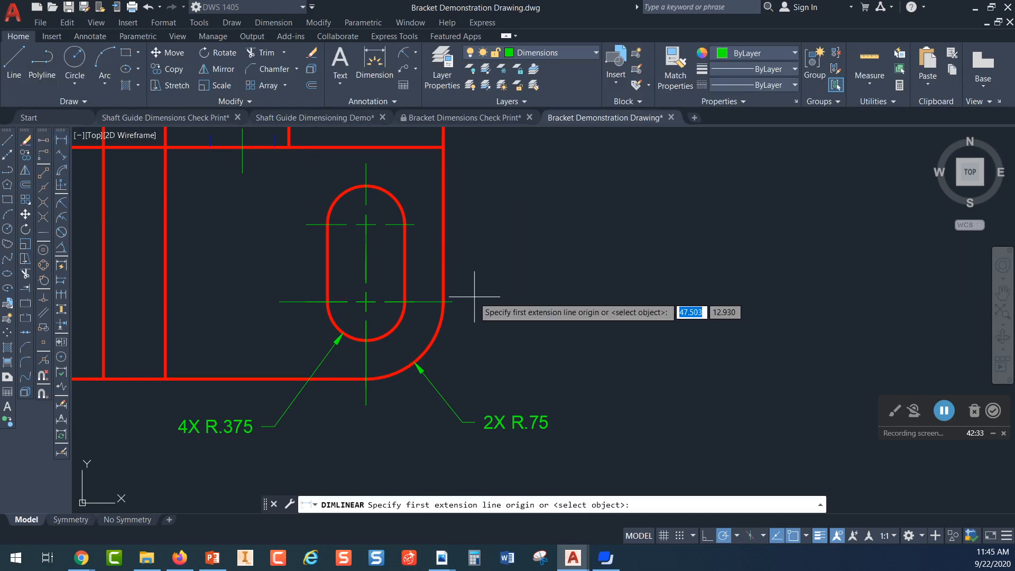
click(405, 301)
click(405, 225)
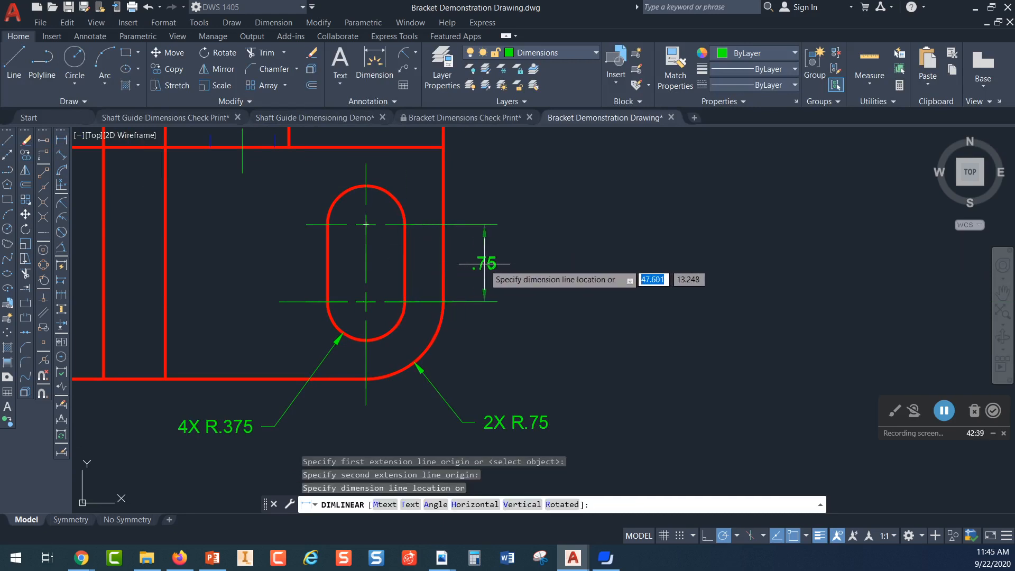
click(444, 263)
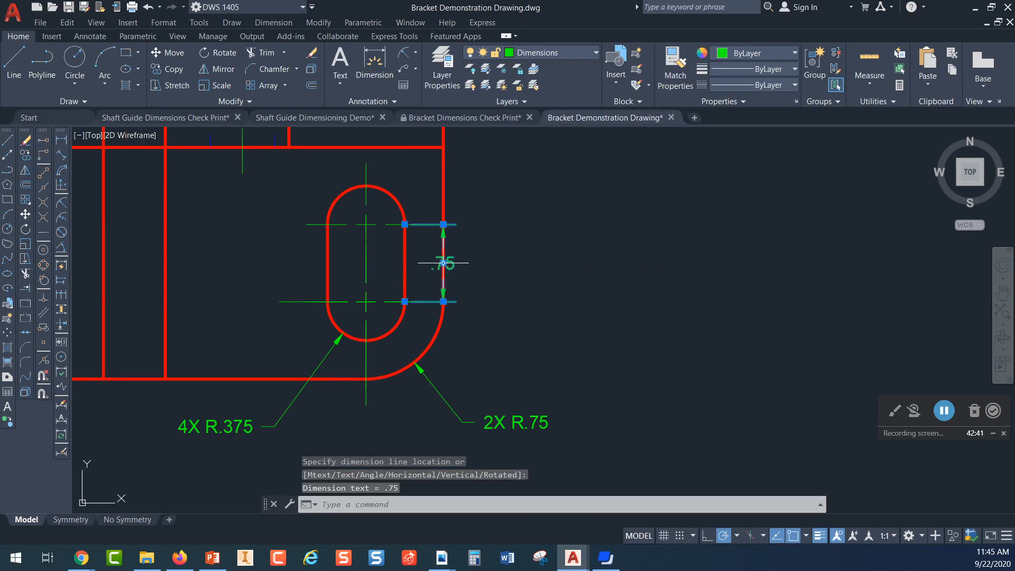
- Stretch the slot's vertical dimension .4 to the right, so its line stands clear of the part's edge
click(444, 263)
click(443, 263)
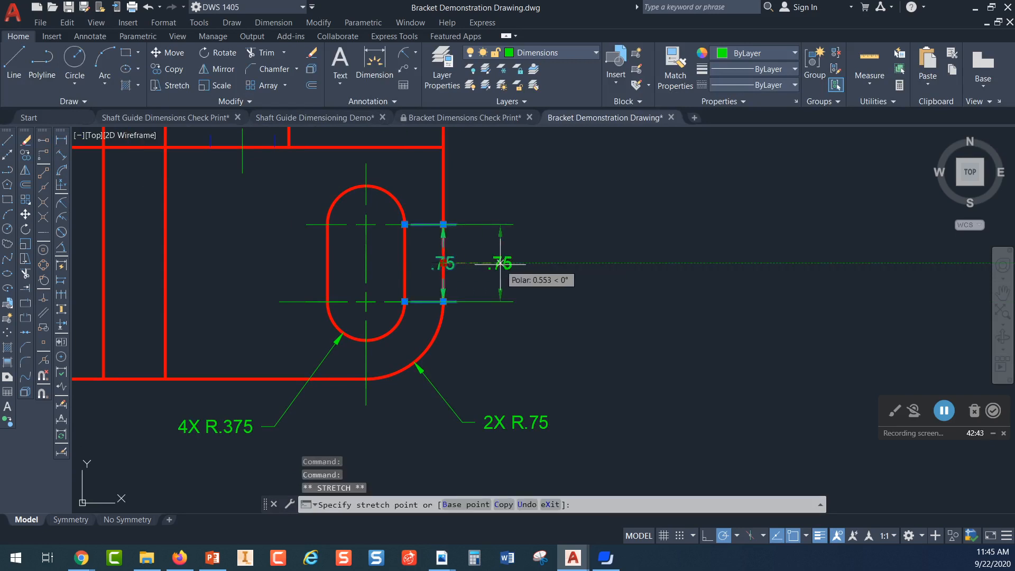
key(Return)
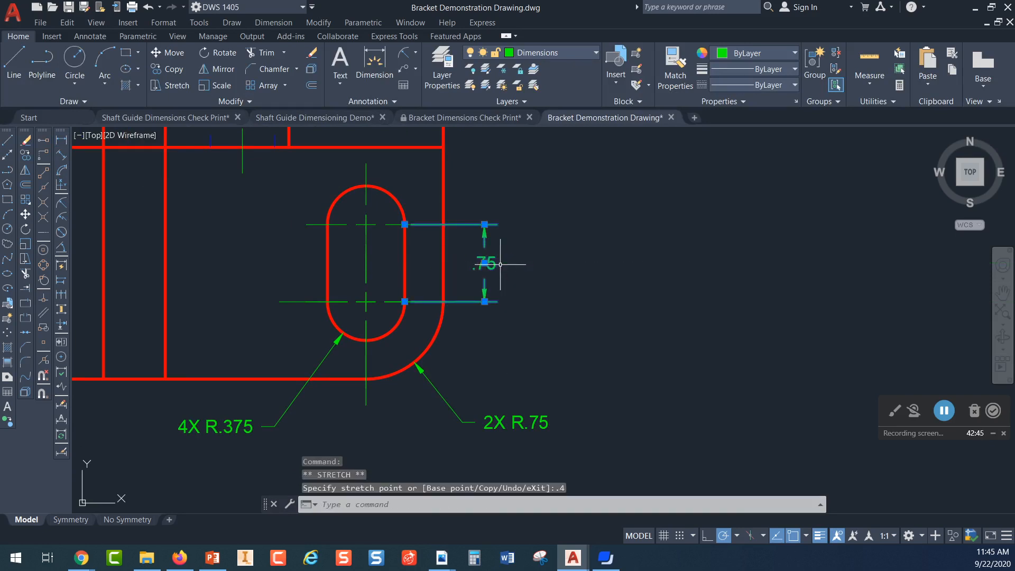
key(Escape)
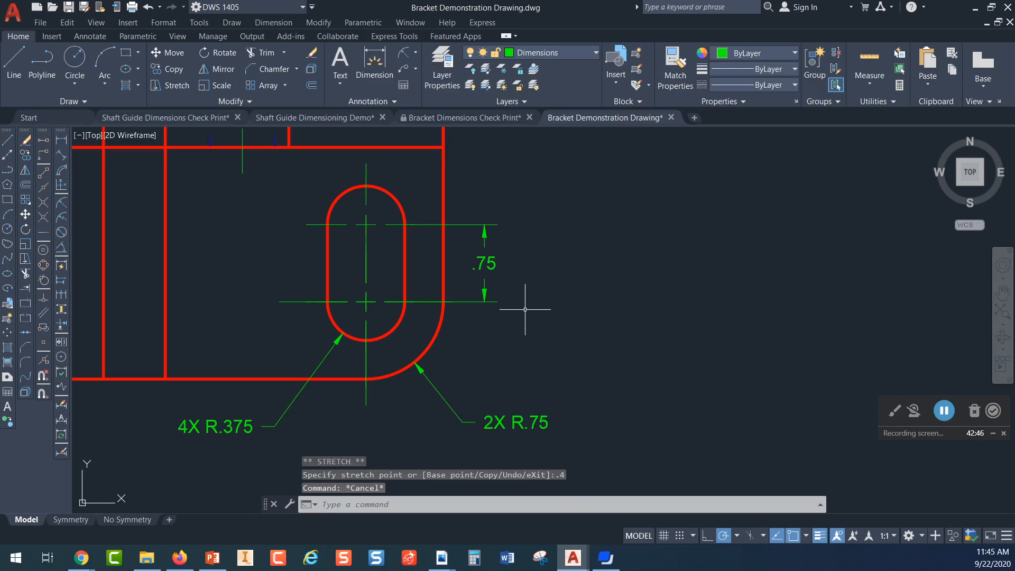
- Add the prefix "2X " to the slot's vertical dimension
double_click(485, 263)
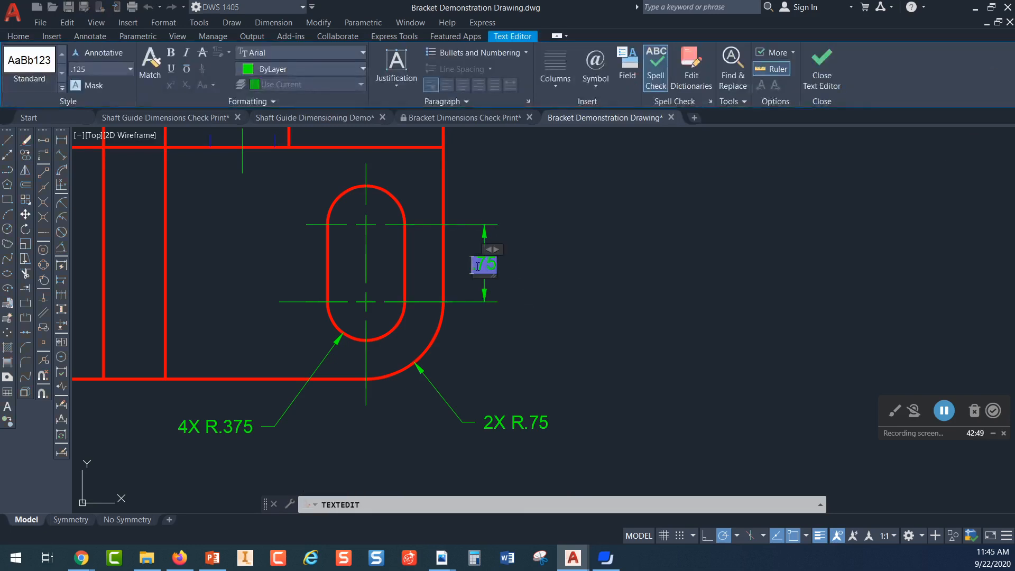
text(2X)
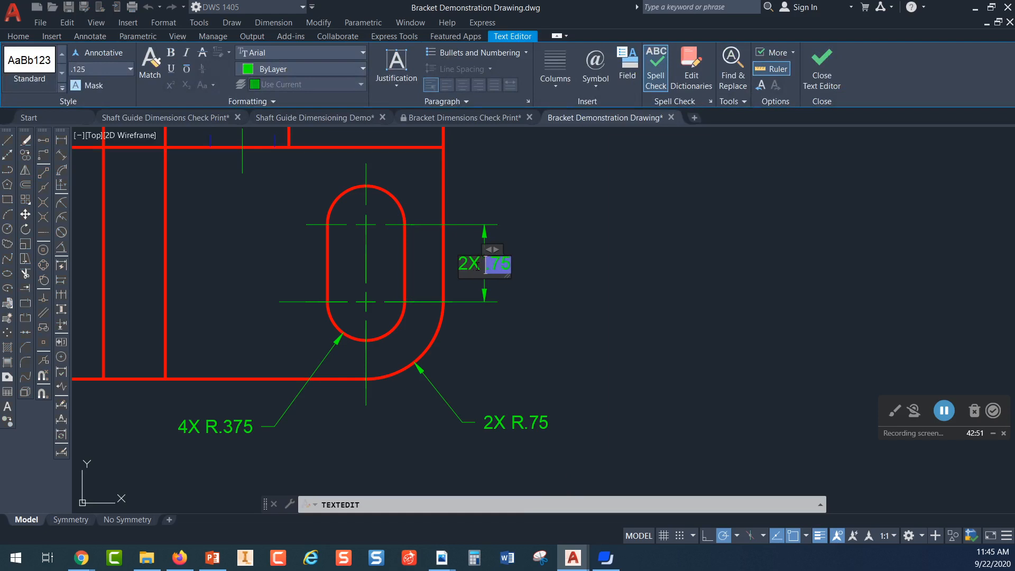
click(574, 274)
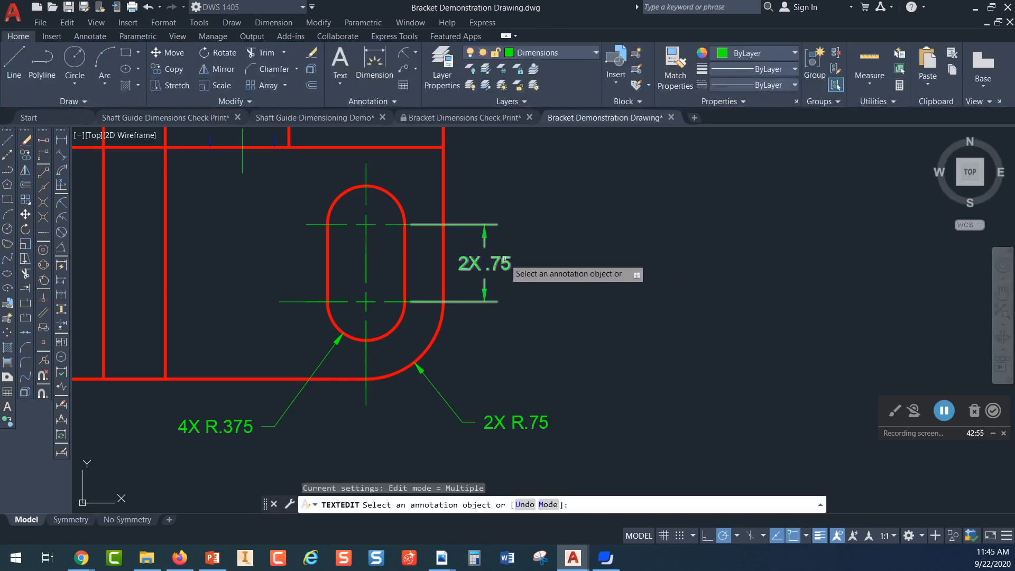
- Change the prefix of the slot's vertical dimension to lowercase "2x"
click(496, 261)
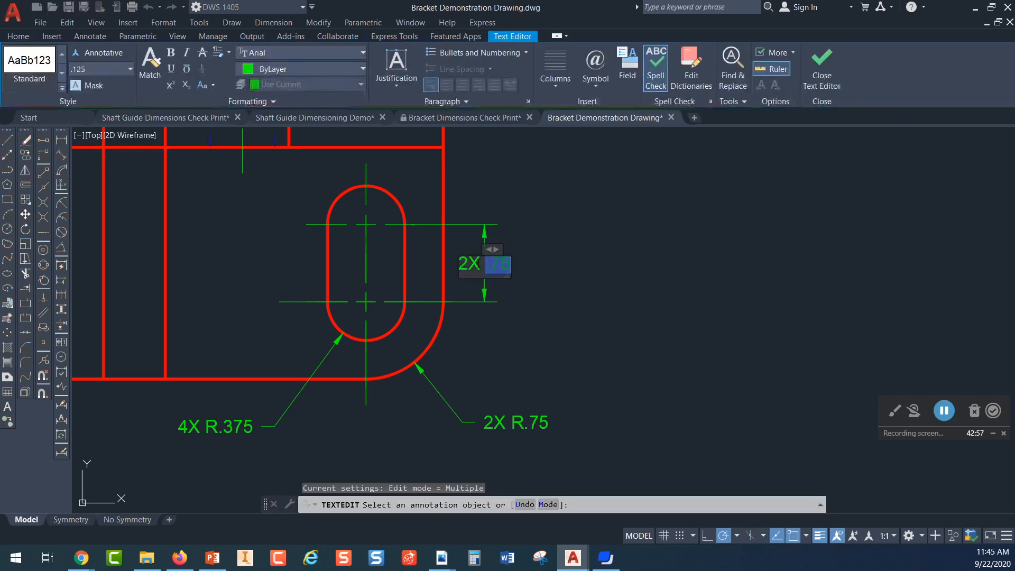
key(BackSpace)
text(x)
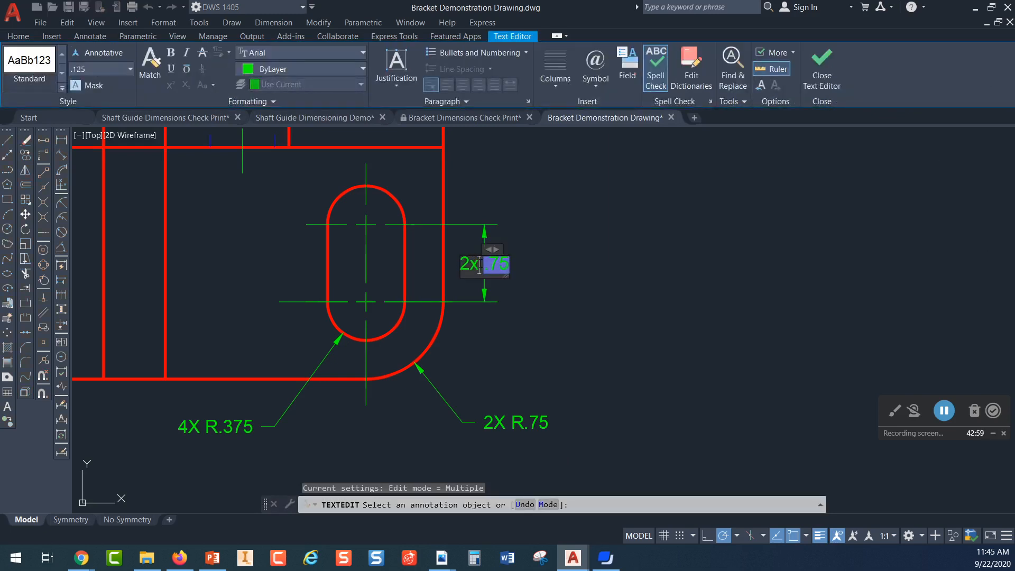
click(555, 258)
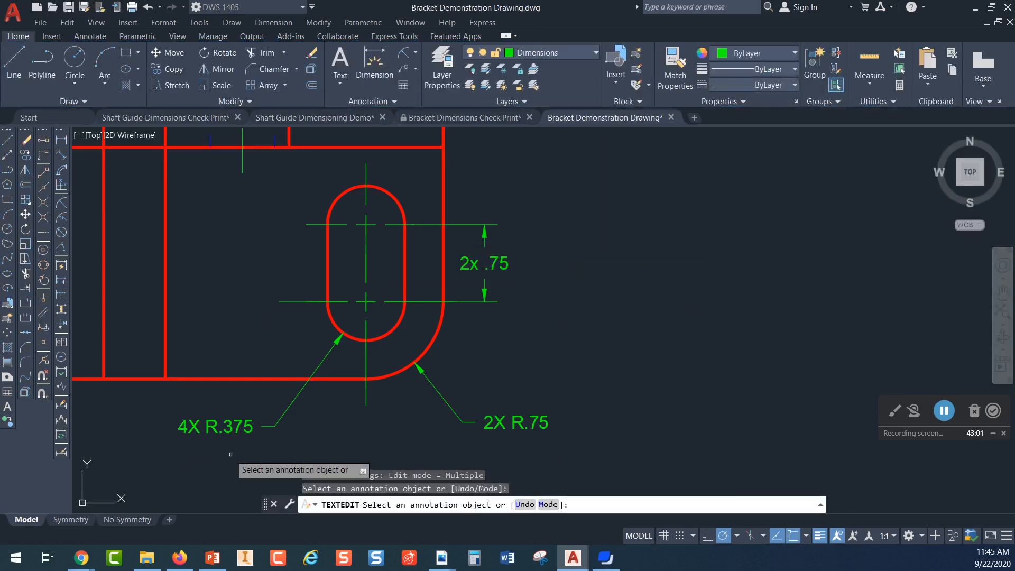
- Change the prefix of the slot's vertical dimension back to uppercase "2X"
mouse_move(556, 331)
middle_down()
mouse_move(515, 296)
mouse_move(505, 304)
middle_up()
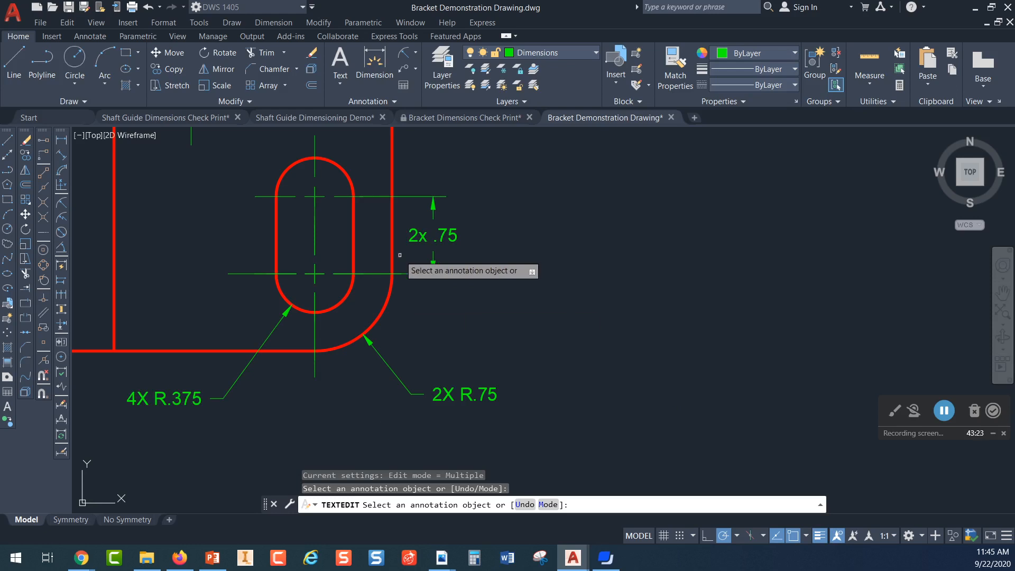
click(425, 237)
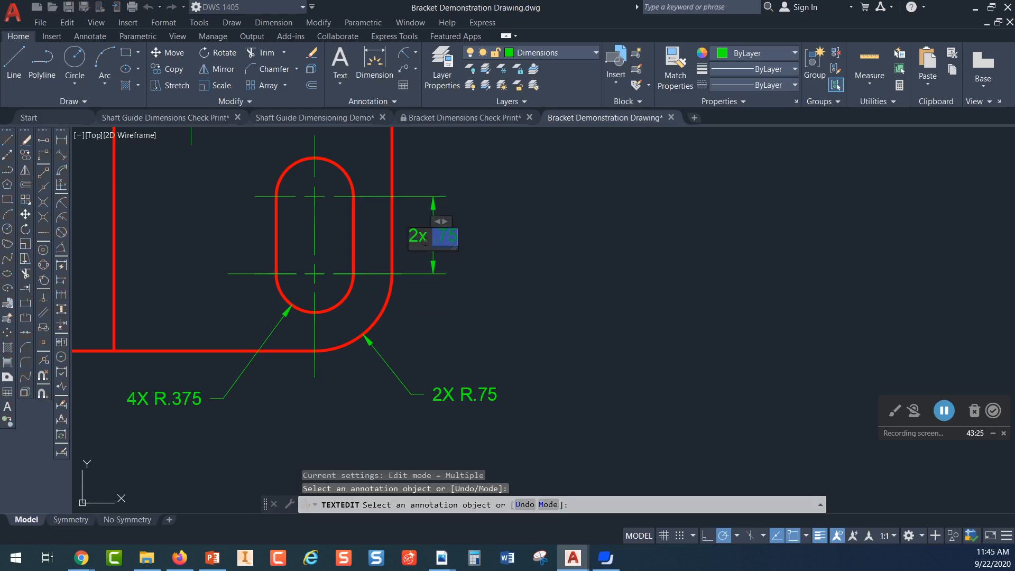
click(428, 237)
key(BackSpace)
text(X)
click(545, 265)
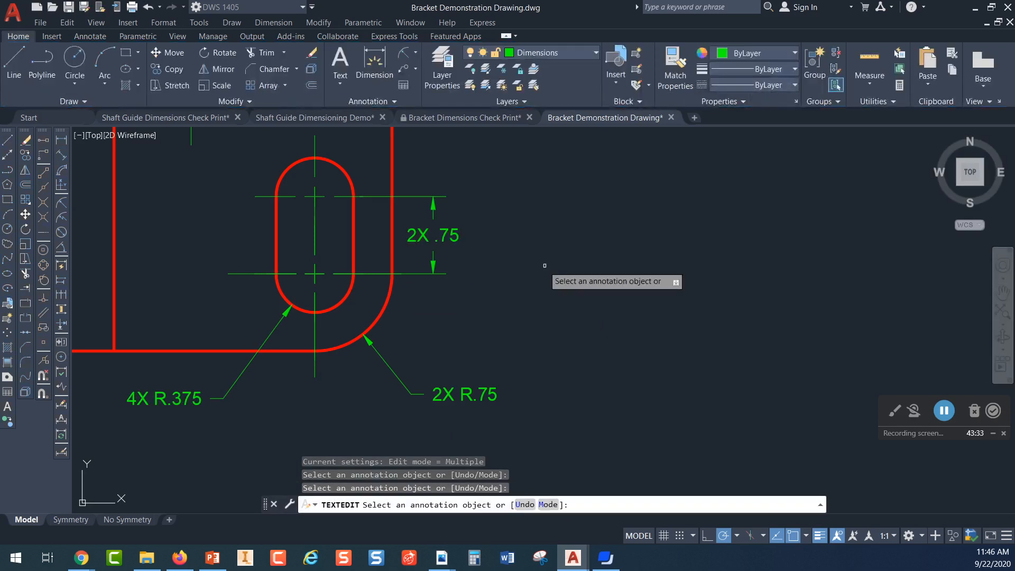
scroll(450, 279, down, 1)
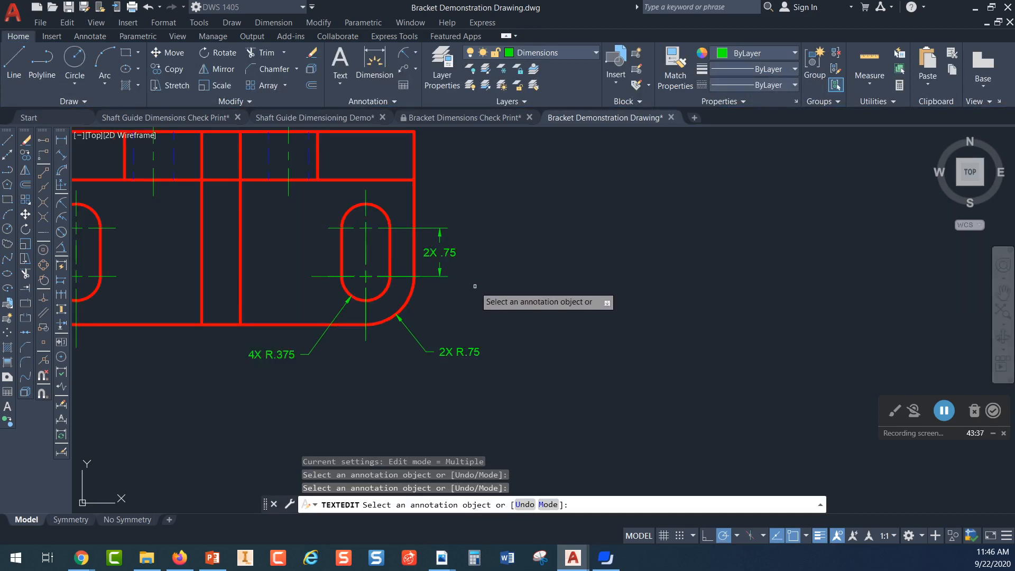
mouse_move(462, 314)
middle_down()
mouse_move(396, 327)
mouse_move(514, 363)
mouse_move(458, 331)
middle_up()
scroll(371, 348, up, 2)
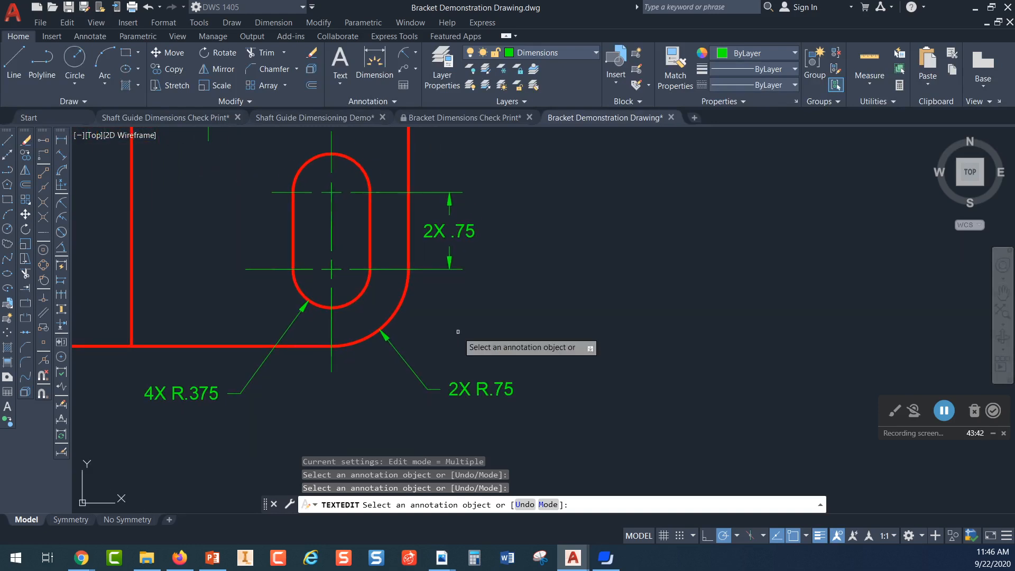
click(412, 370)
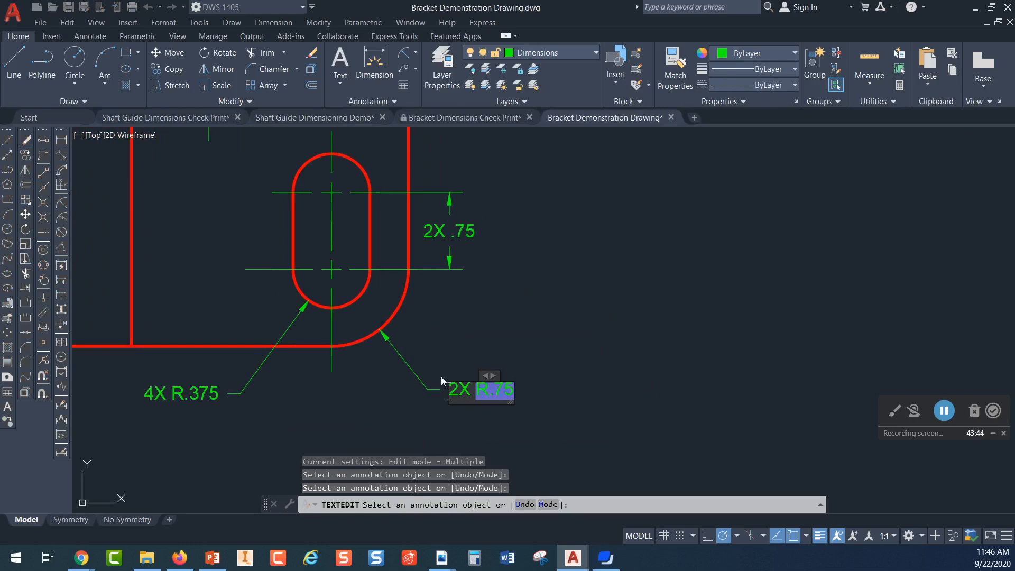
click(518, 338)
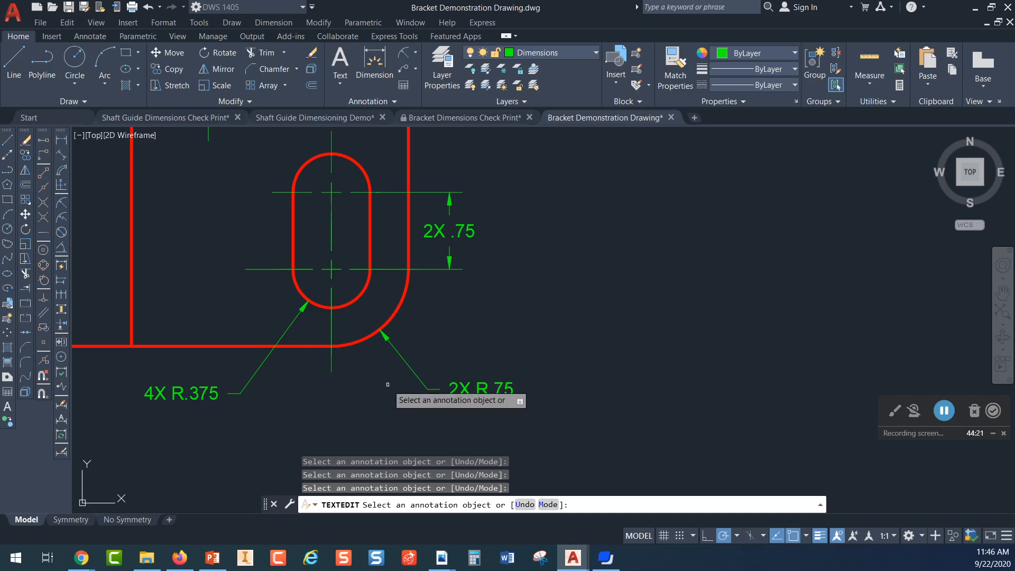
click(460, 389)
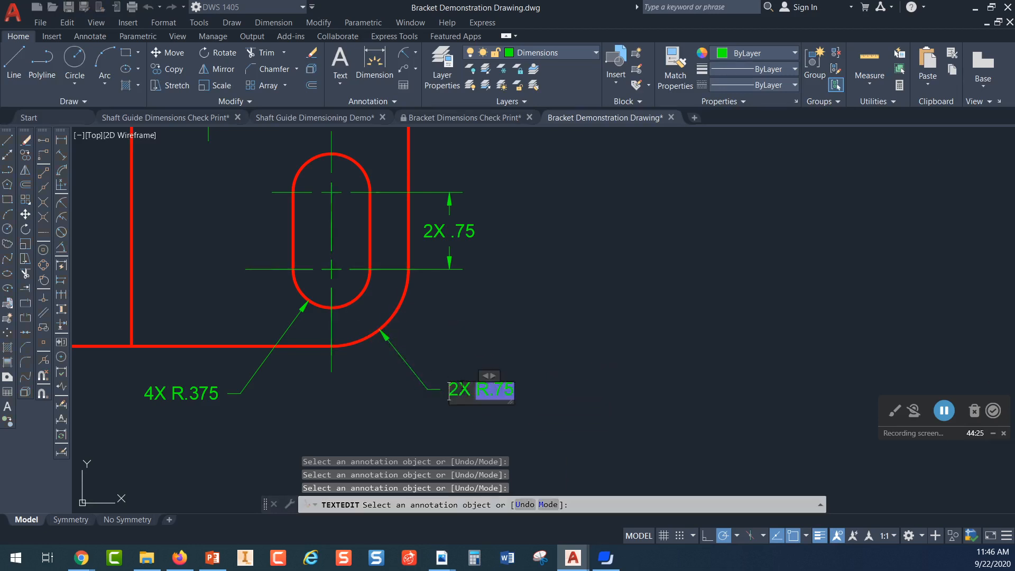
key(Escape)
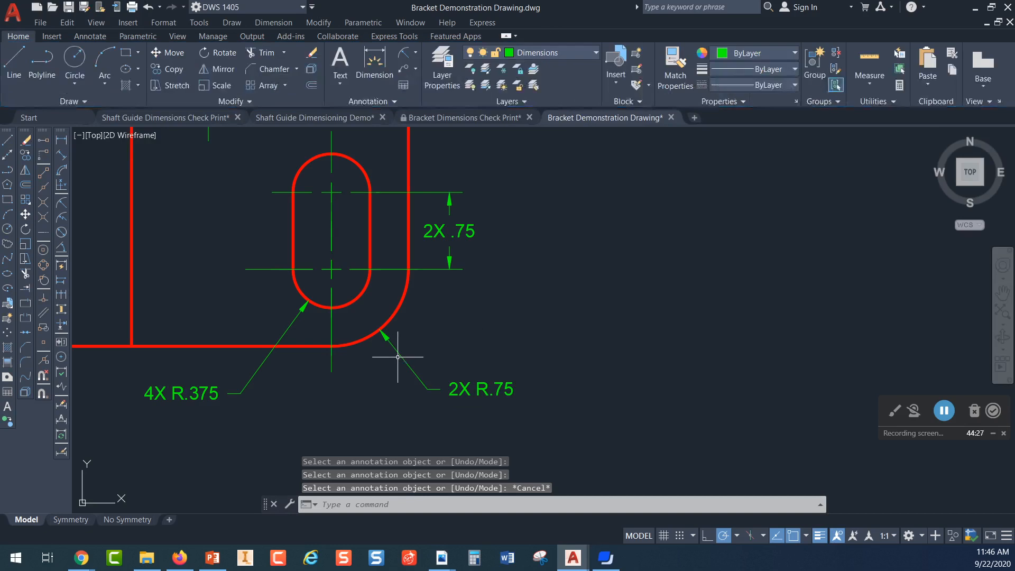
- Assign the ASME LARGE RADII dimension style to the rounded outer corner's radius dimension
click(402, 352)
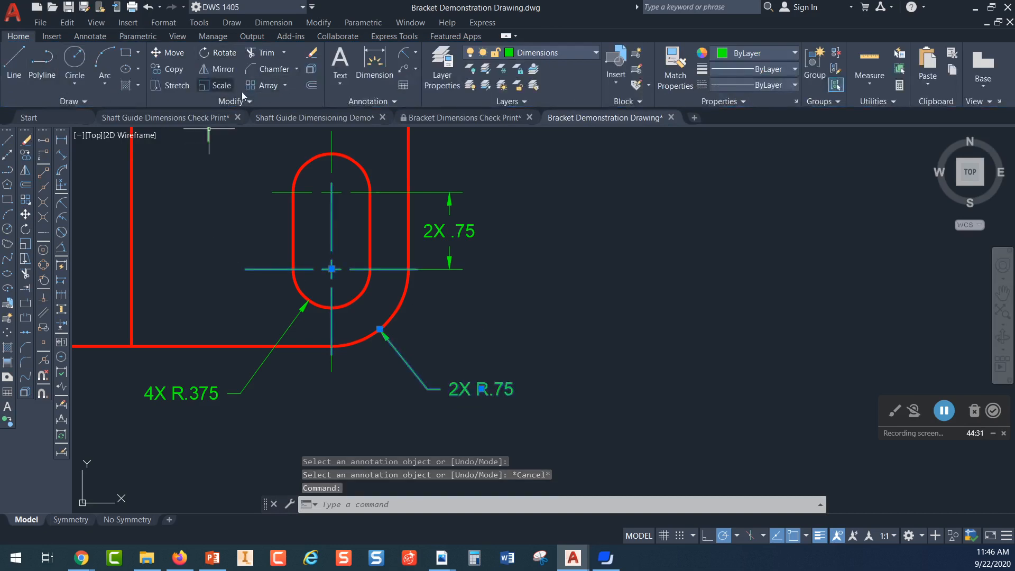
click(91, 36)
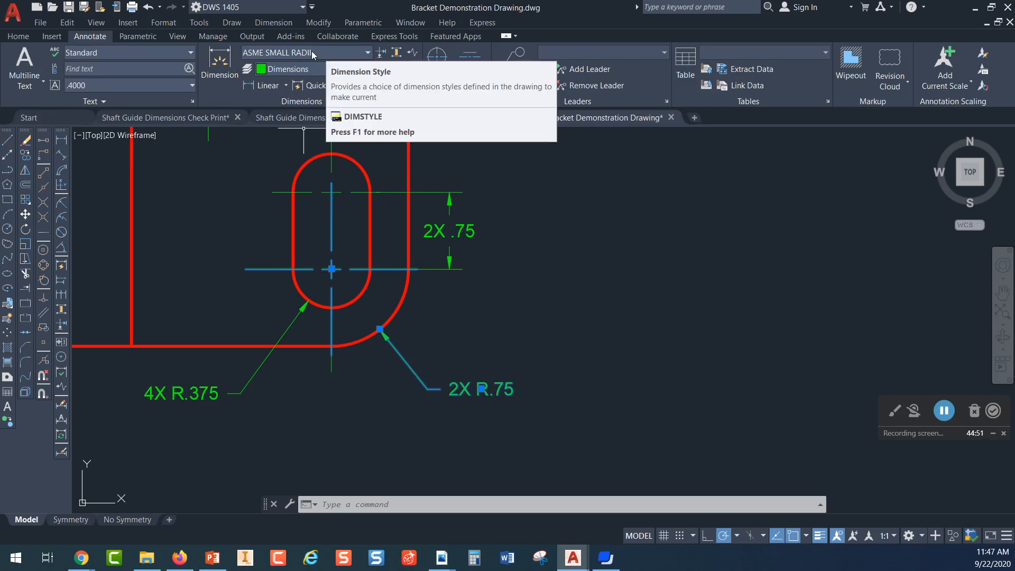
click(368, 52)
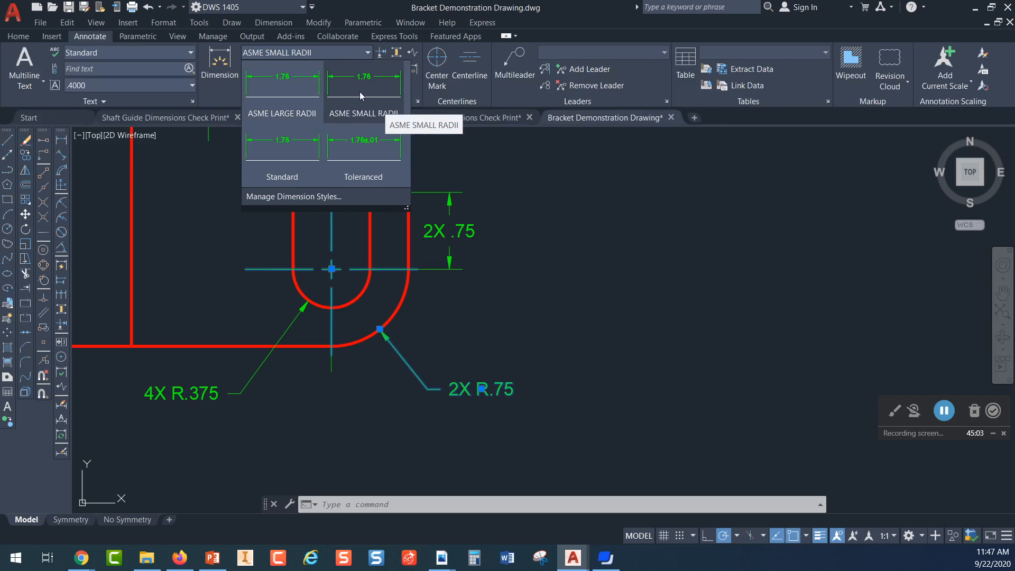
click(273, 99)
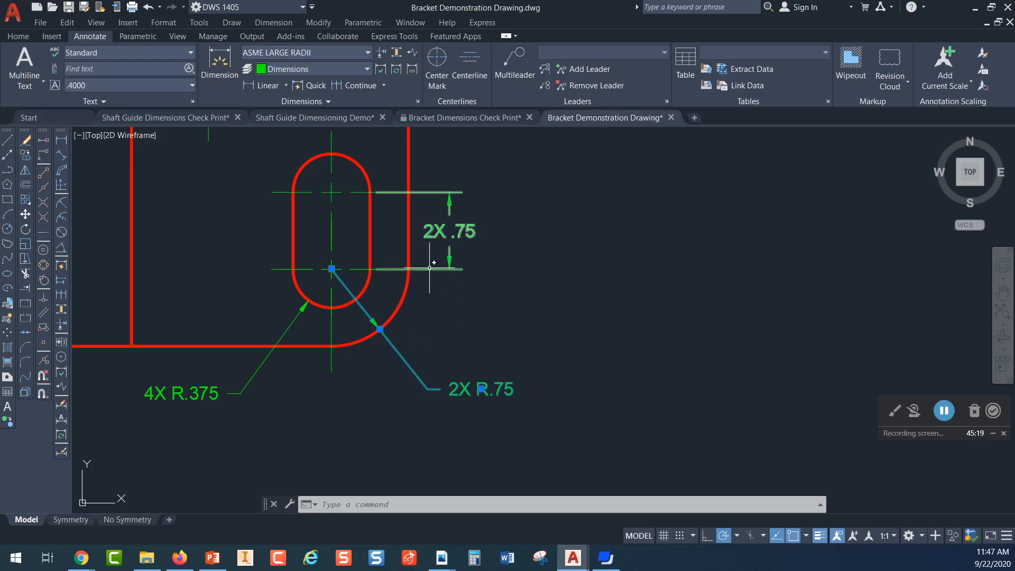
key(Escape)
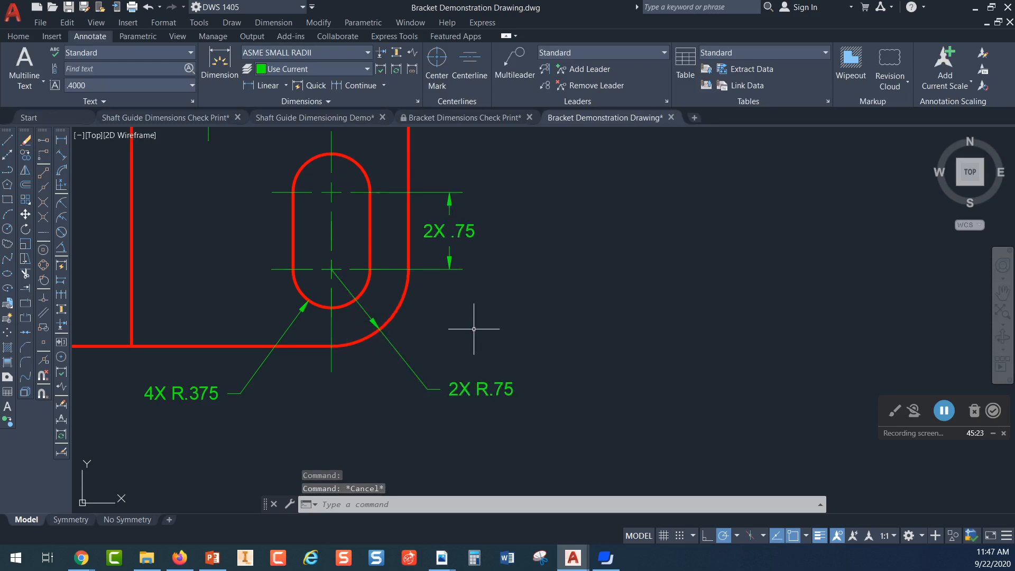
- Switch the outer corner's radius dimension back to the ASME SMALL RADII dimension style
click(400, 351)
click(363, 52)
click(364, 95)
key(Escape)
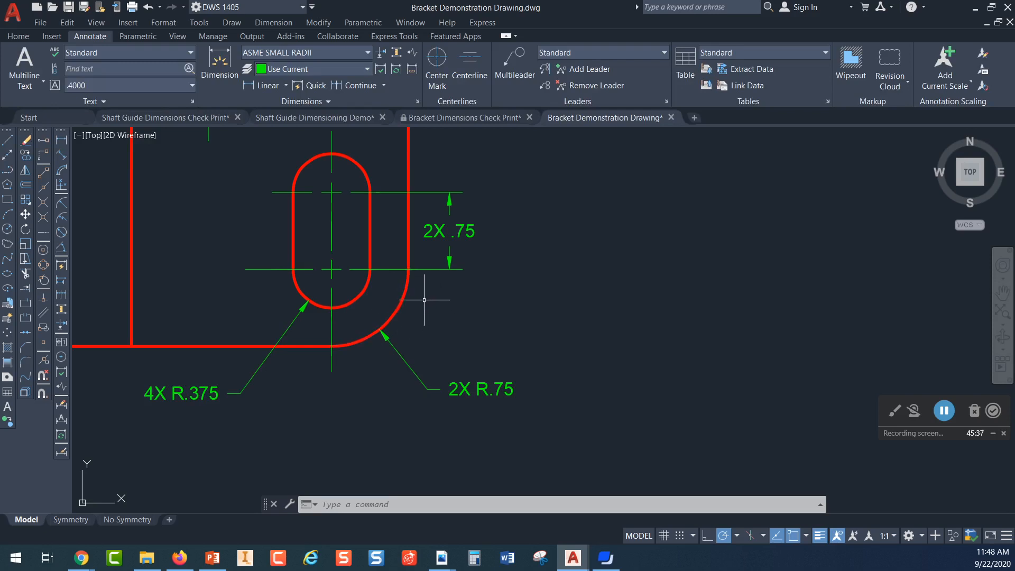
- Assign the ASME LARGE RADII dimension style to the outer corner's 2X R.75 radius dimension in the top view
click(397, 351)
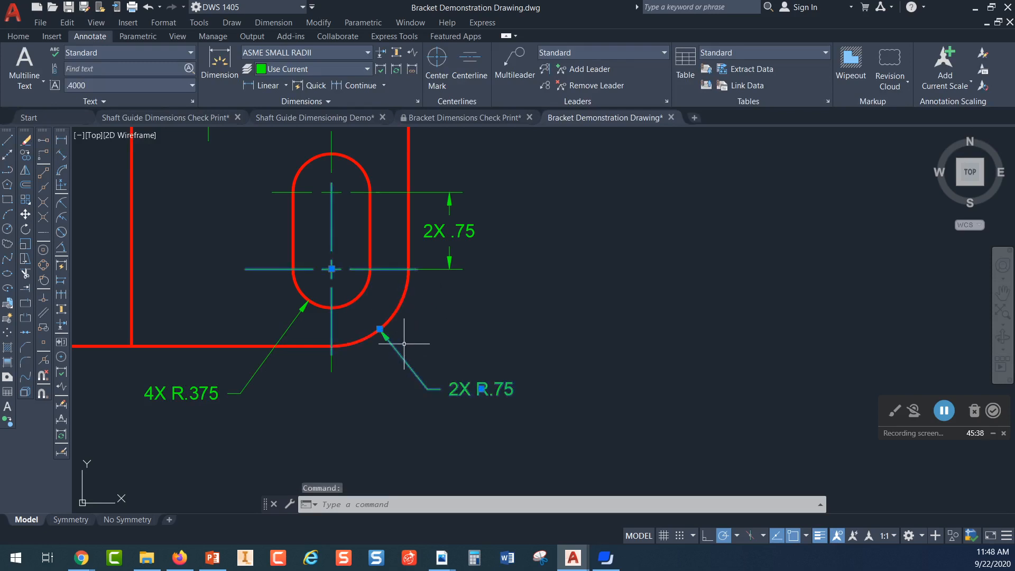
click(367, 52)
click(290, 85)
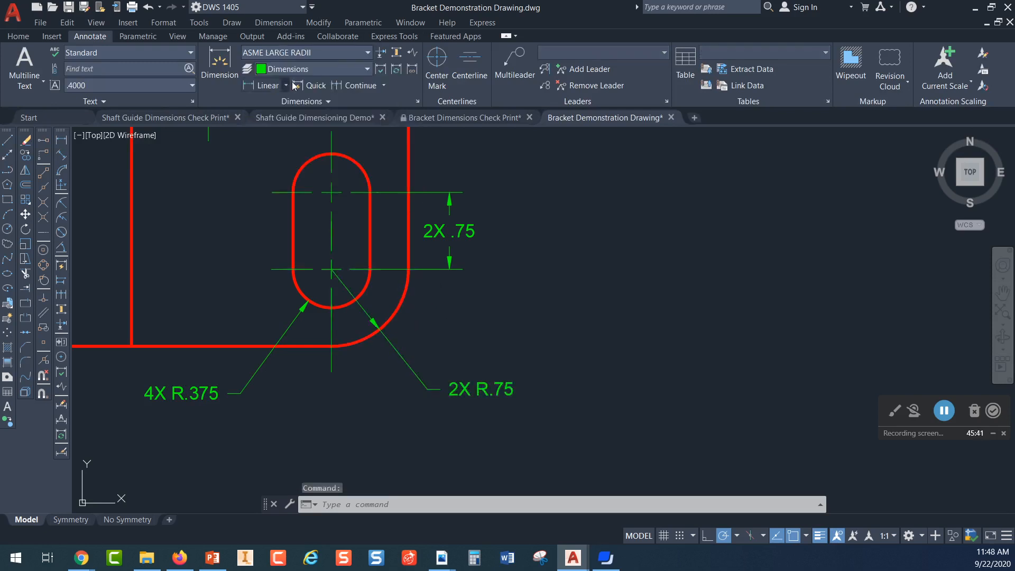
key(Escape)
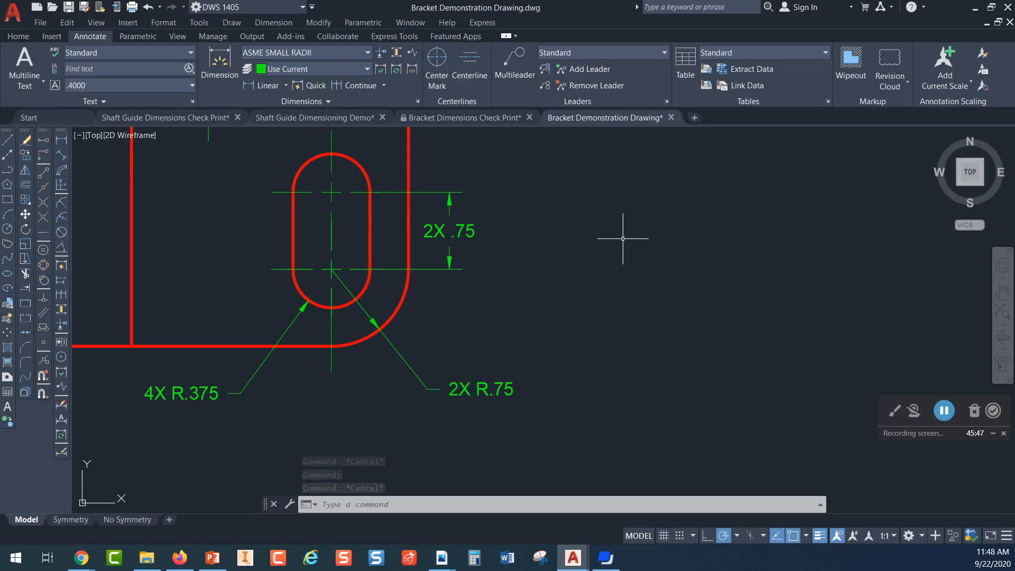
- Add the prefix "2X" to the hole's diameter dimension in the front view and finish text editing
scroll(623, 238, down, 2)
middle_drag(620, 237, 569, 295)
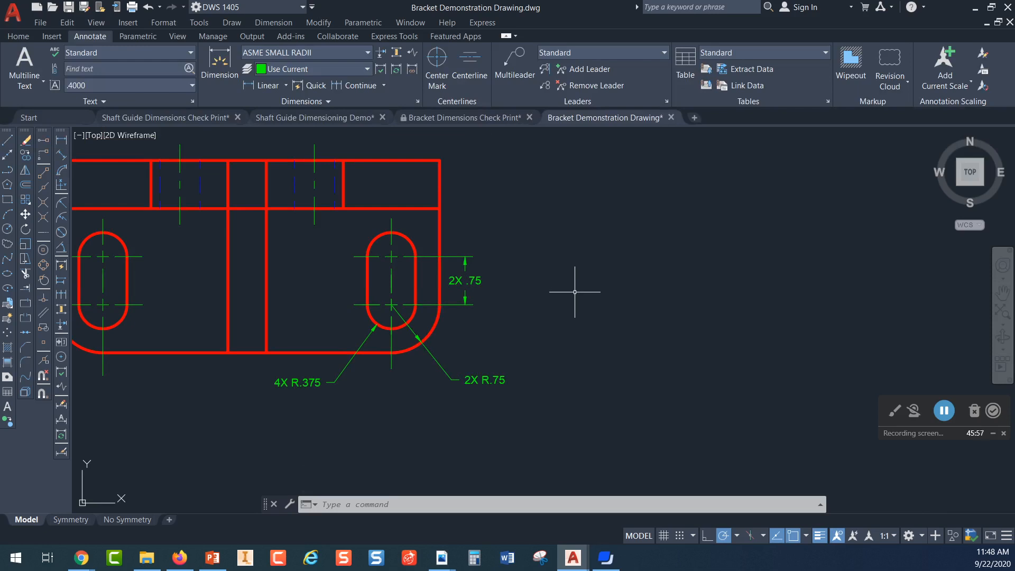
scroll(579, 275, down, 4)
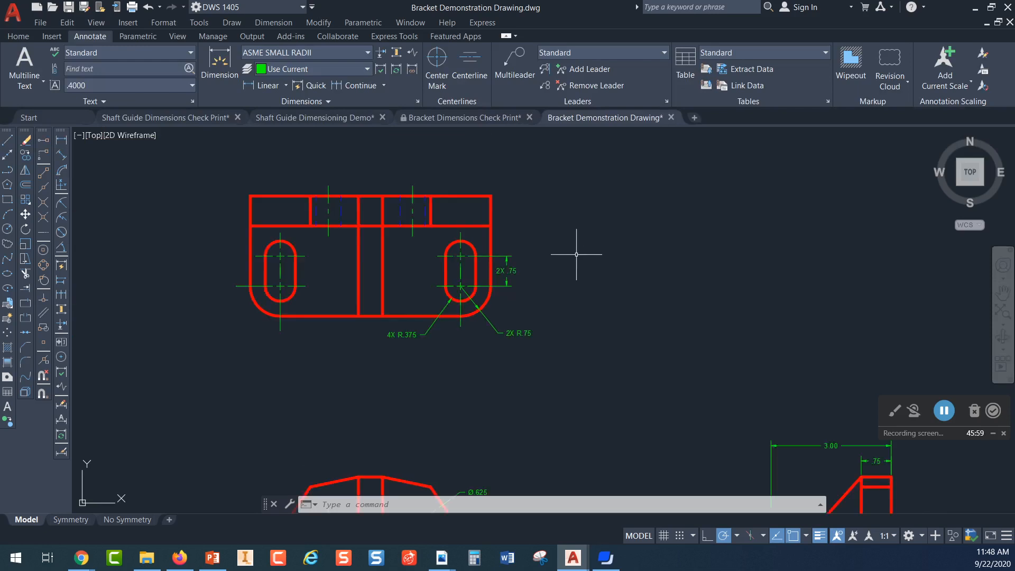
middle_drag(582, 276, 432, 235)
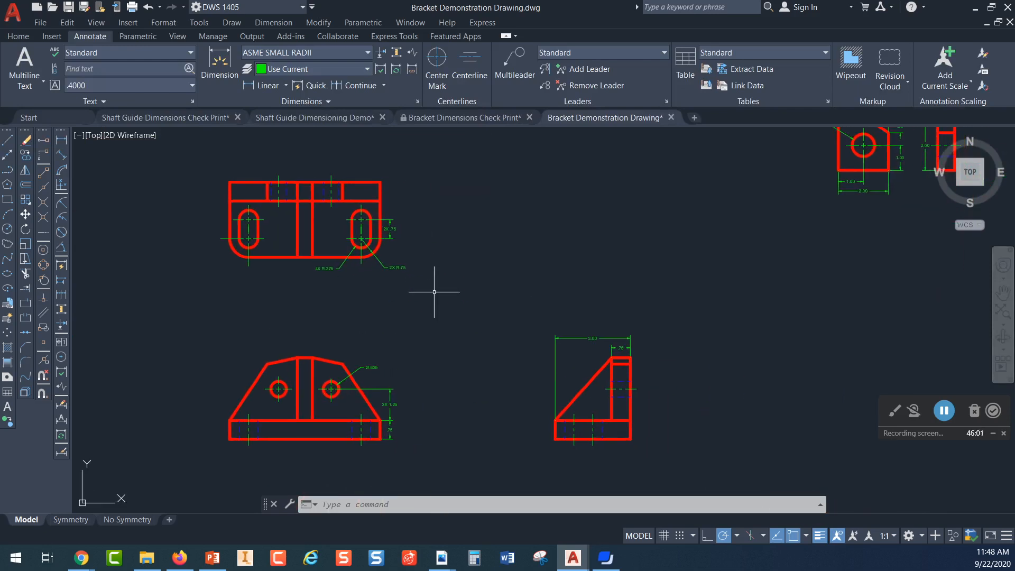
middle_drag(442, 308, 448, 309)
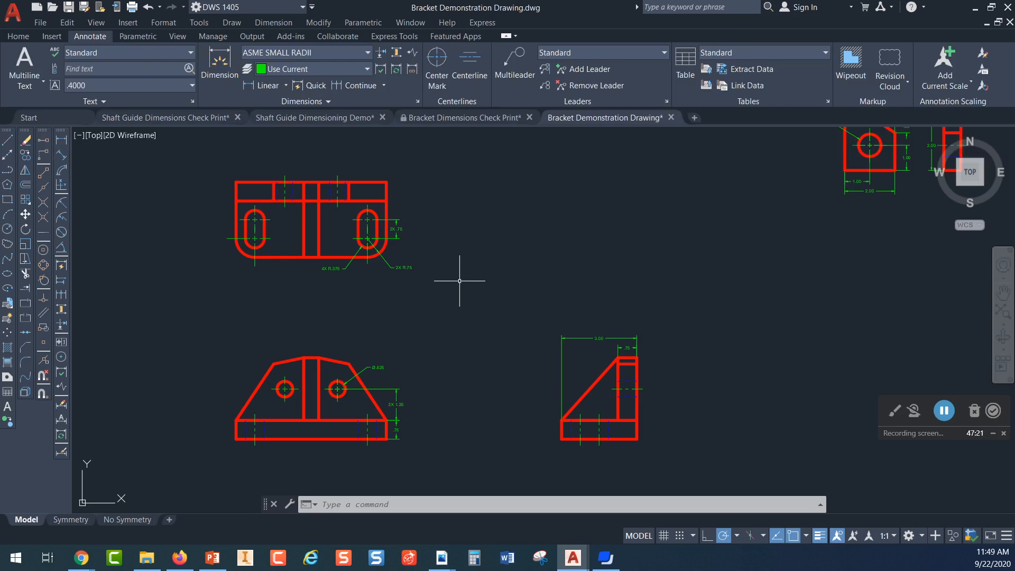
scroll(388, 402, up, 5)
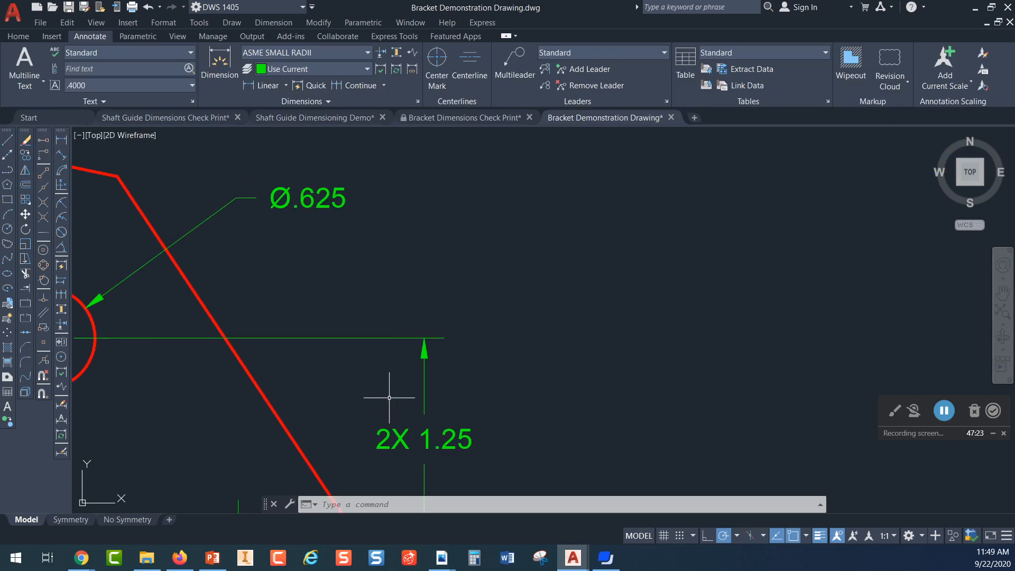
middle_drag(399, 312, 595, 303)
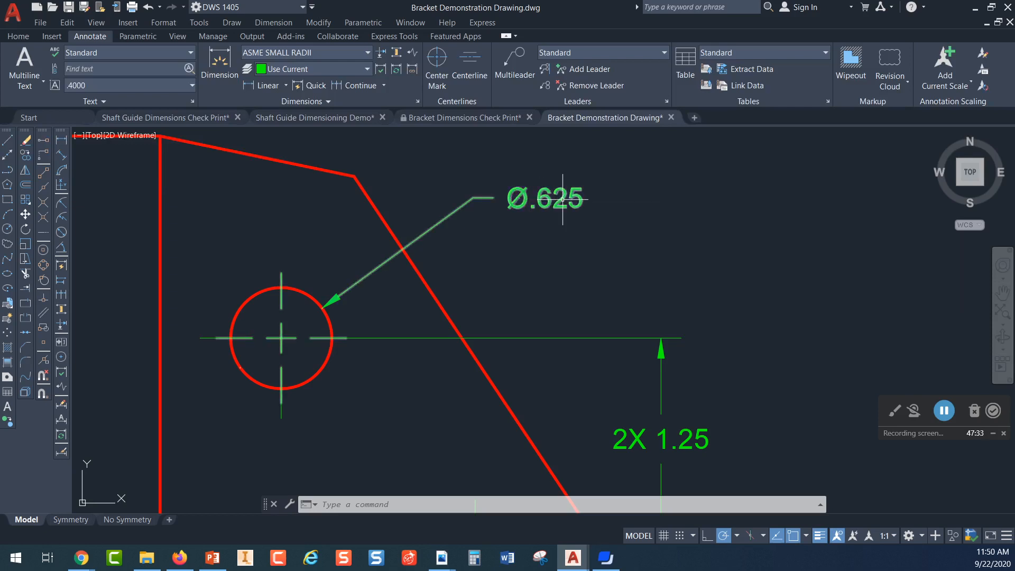
double_click(560, 200)
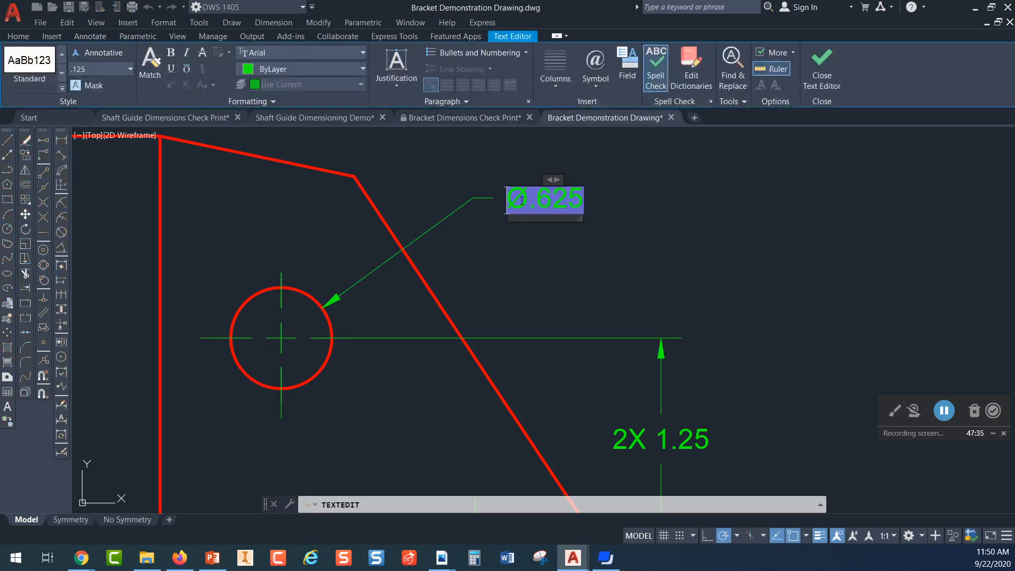
text(2X)
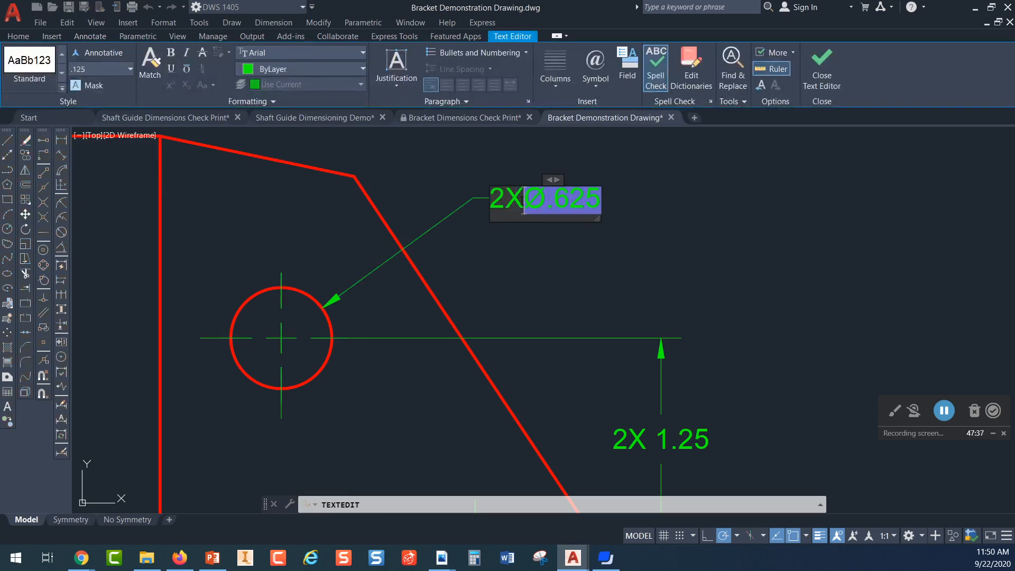
click(642, 209)
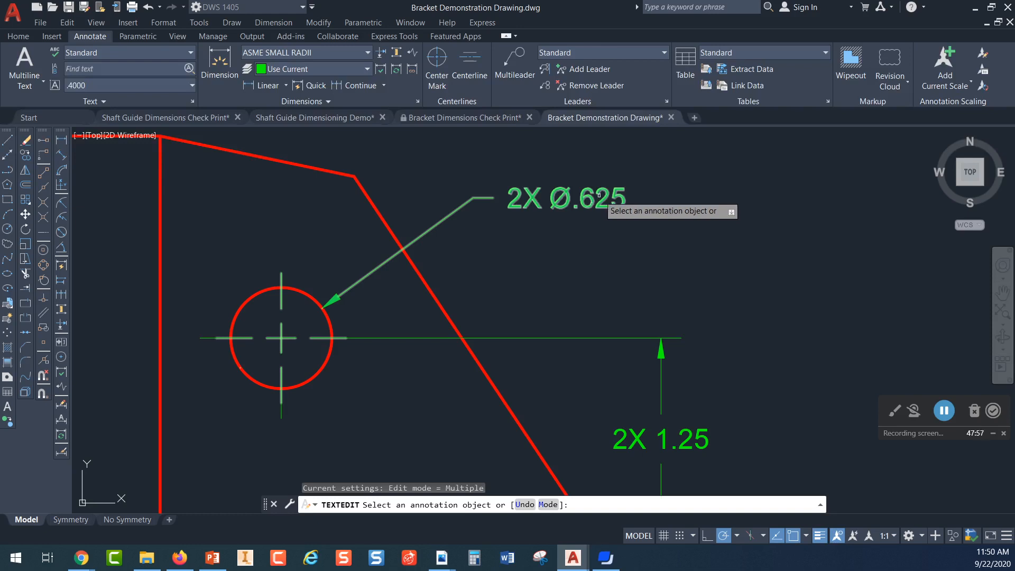
scroll(586, 274, down, 3)
scroll(586, 275, down, 3)
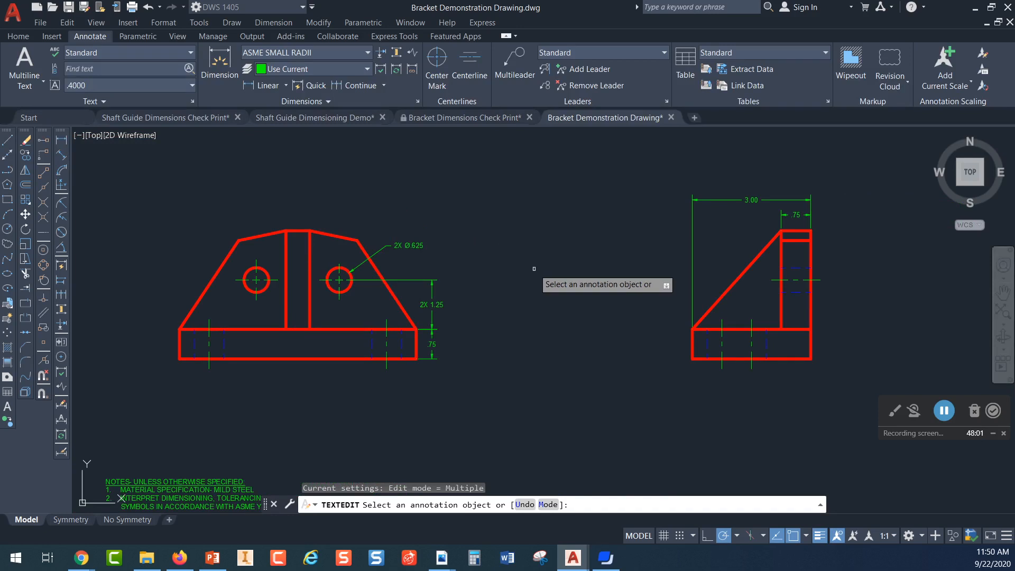
scroll(502, 283, down, 4)
mouse_move(521, 253)
middle_down()
mouse_move(439, 319)
mouse_move(444, 342)
middle_up()
scroll(467, 290, up, 2)
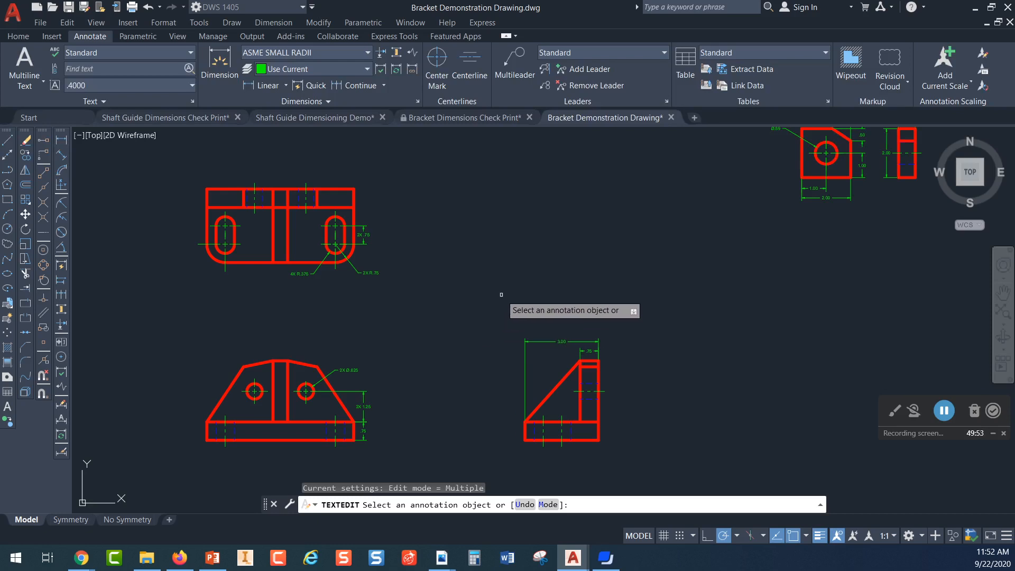
key(Escape)
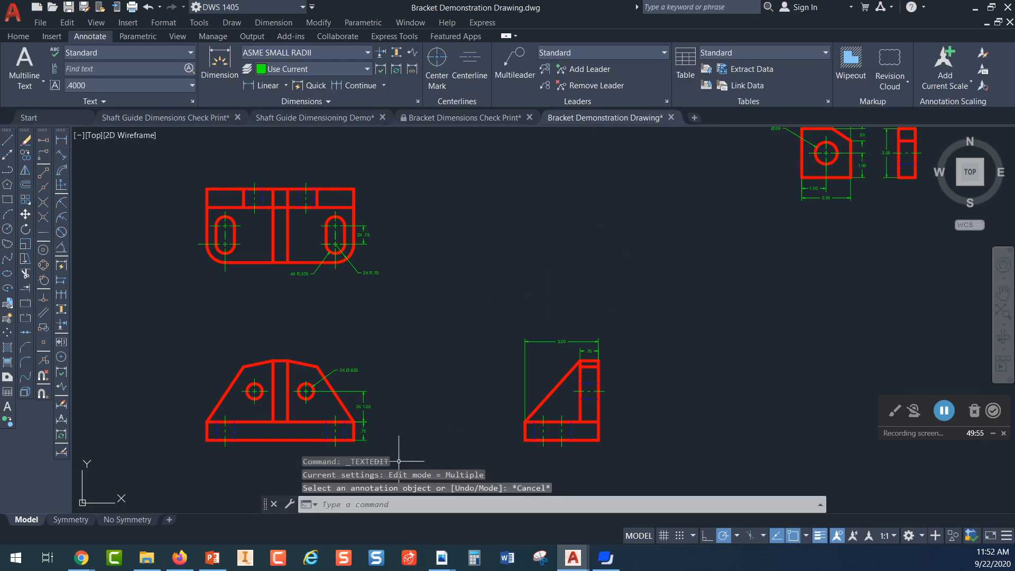
- Switch to Firefox and open the course's Chapter 5 Curriculum - Dimensioning Basics page
click(179, 556)
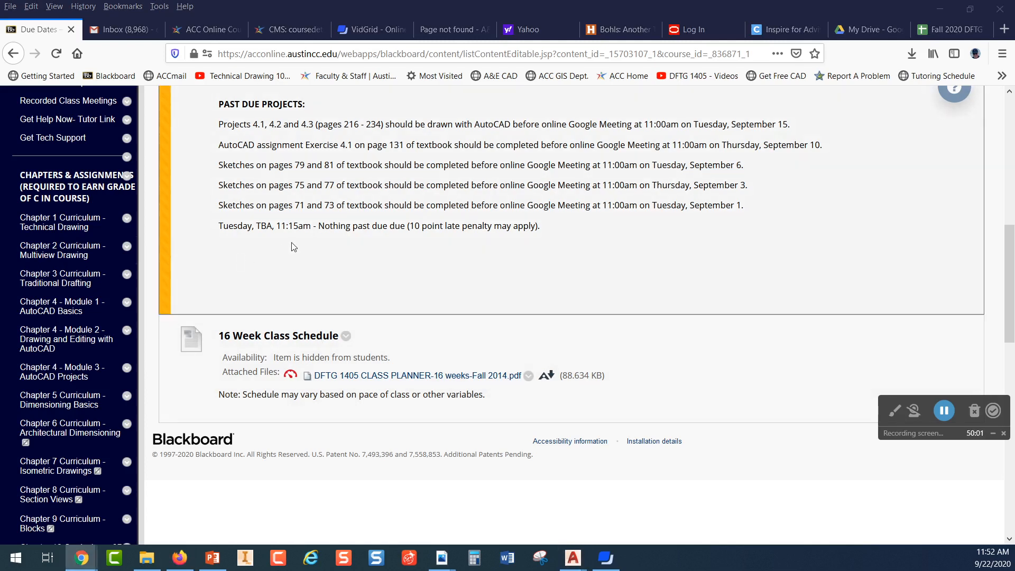
scroll(320, 290, up, 5)
click(211, 259)
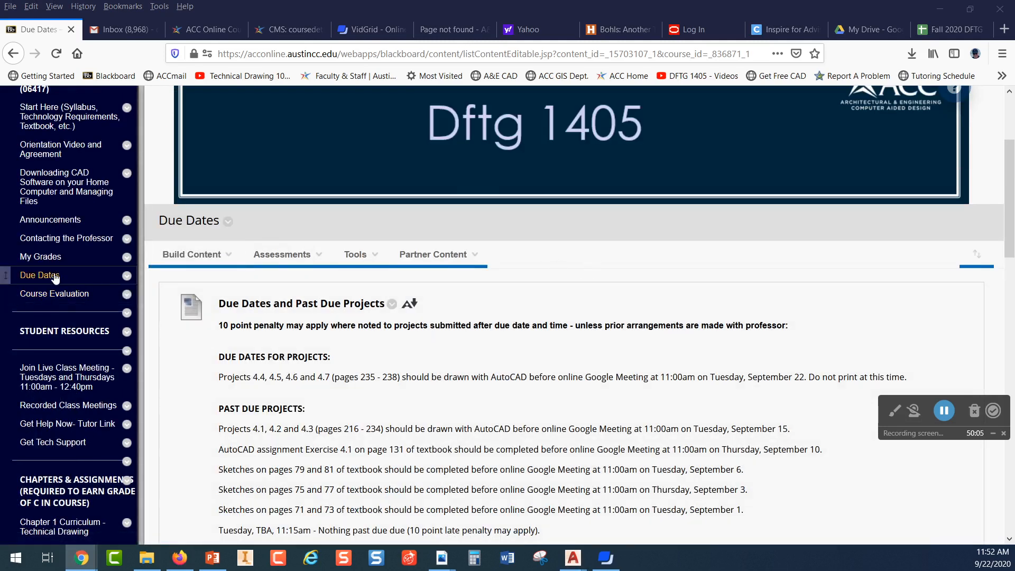
scroll(57, 277, up, 2)
scroll(56, 275, down, 5)
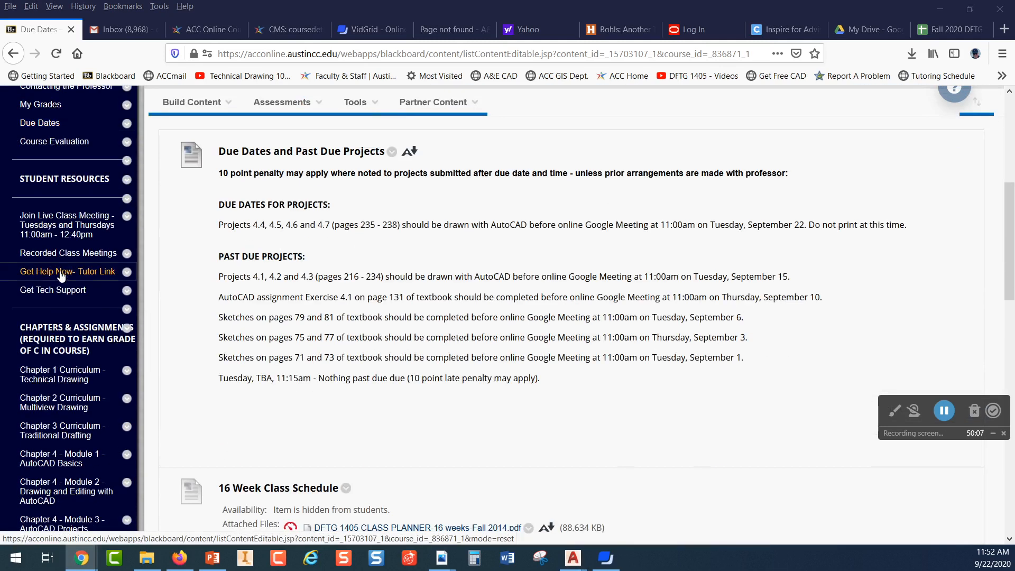
scroll(63, 271, down, 4)
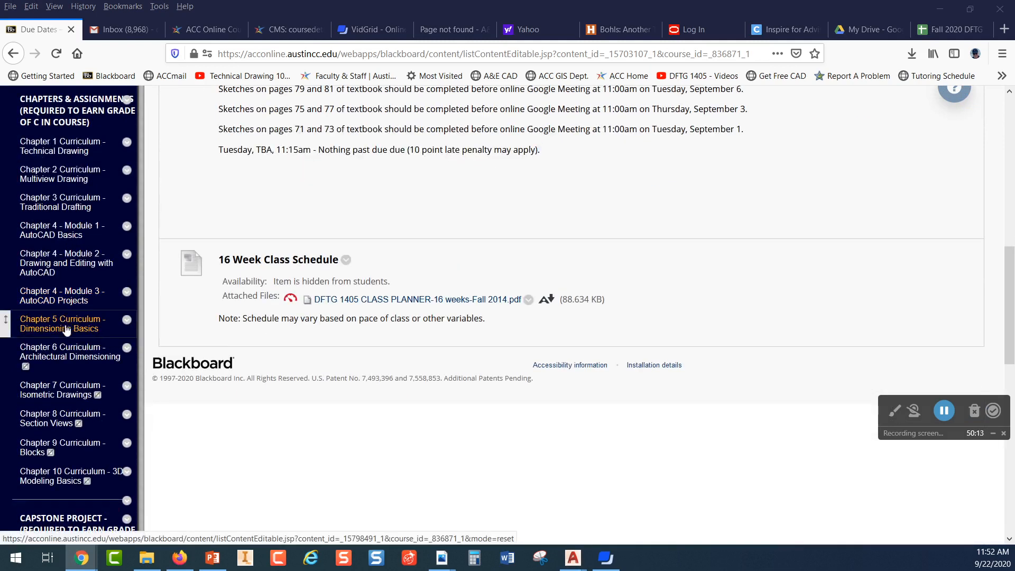
click(69, 325)
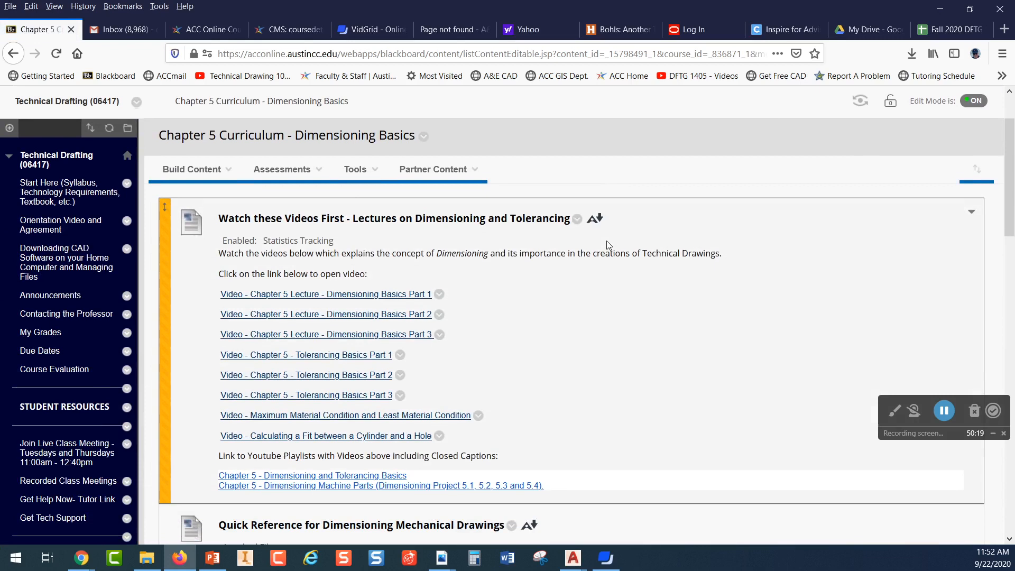
- Examine the Chapter 5 lecture videos, quick reference, flash cards and required dimensioning assignments
scroll(600, 242, down, 3)
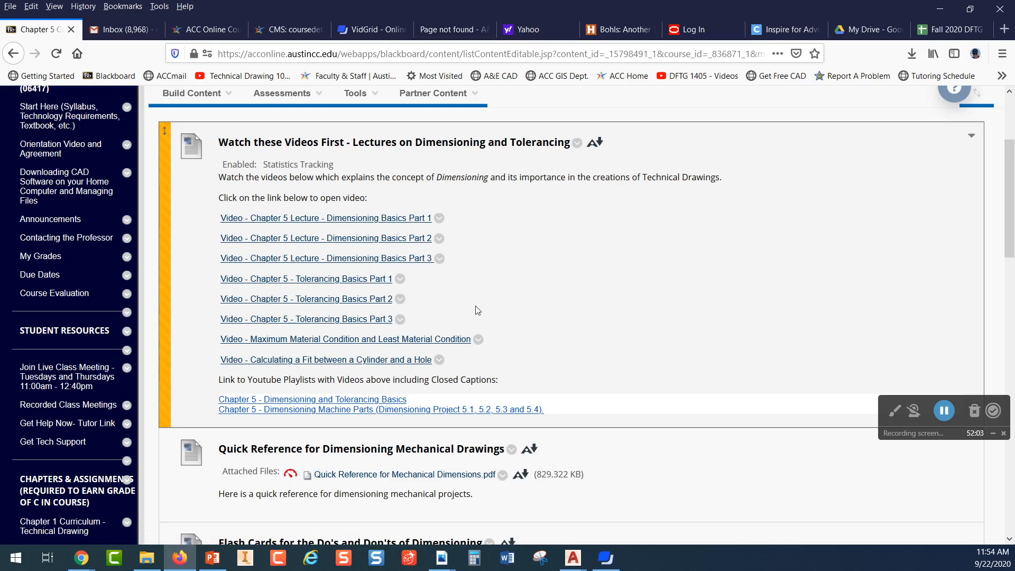
scroll(447, 292, down, 2)
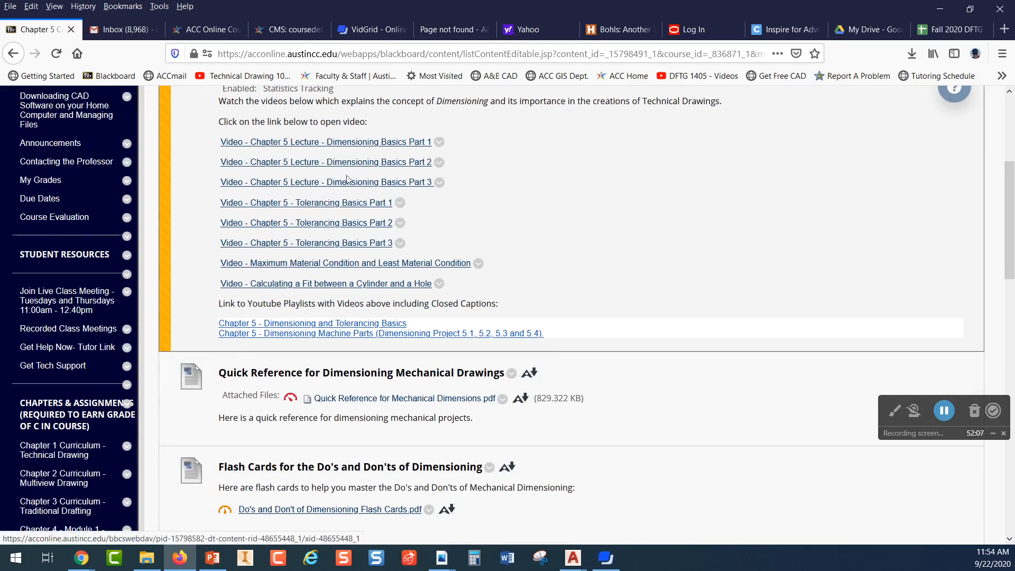
scroll(348, 189, down, 2)
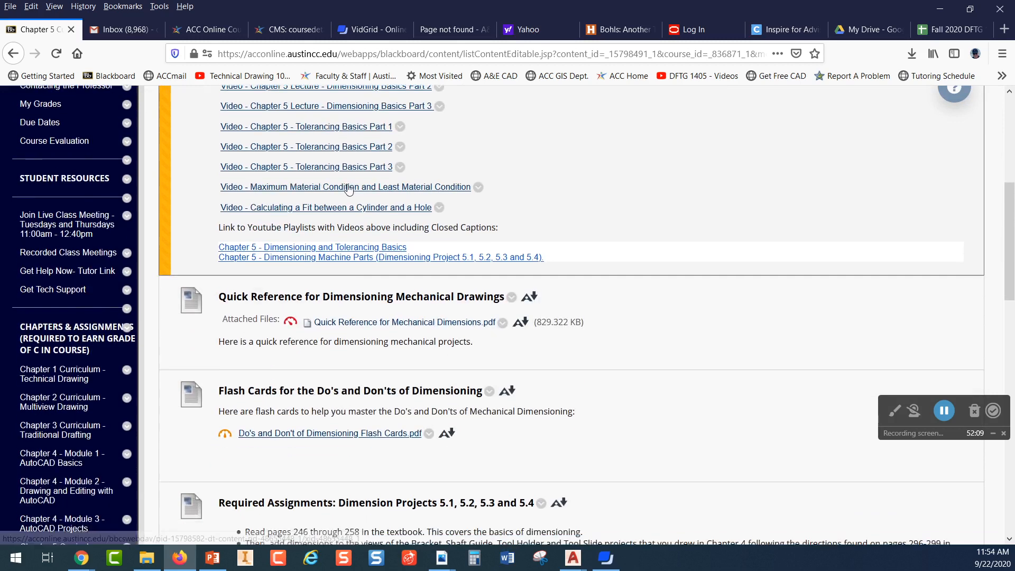
scroll(349, 189, down, 4)
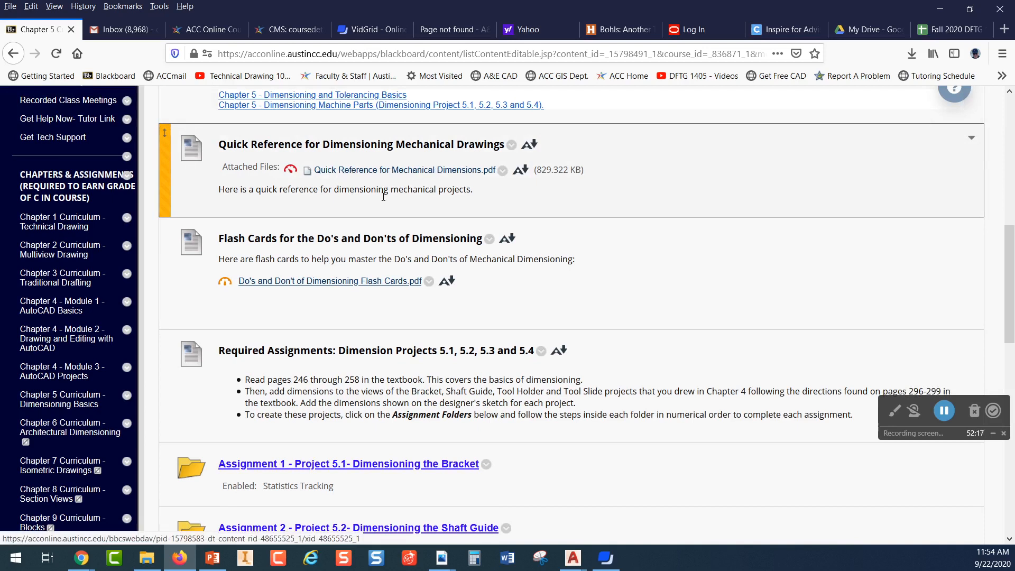
scroll(378, 203, down, 3)
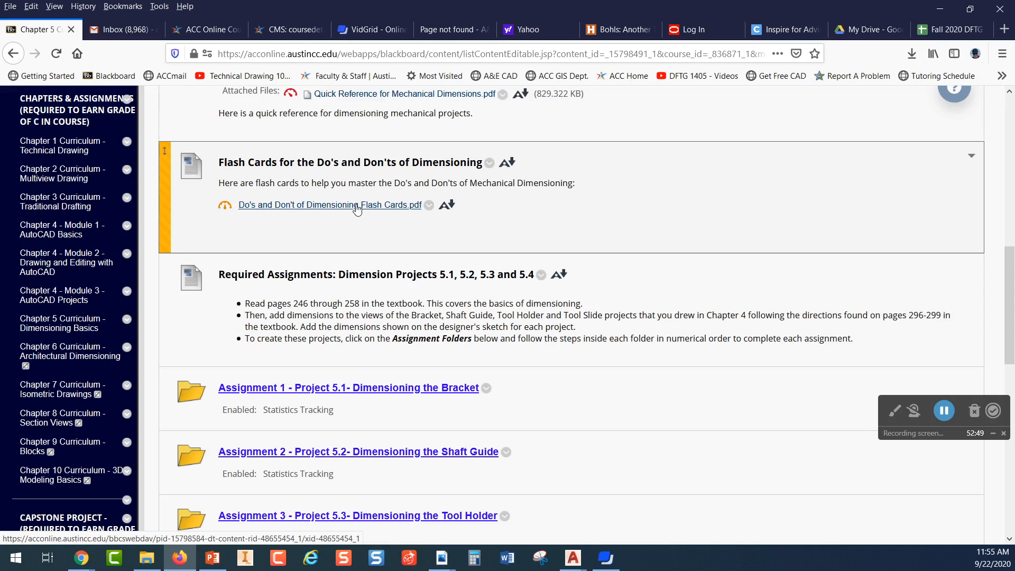
scroll(357, 209, up, 3)
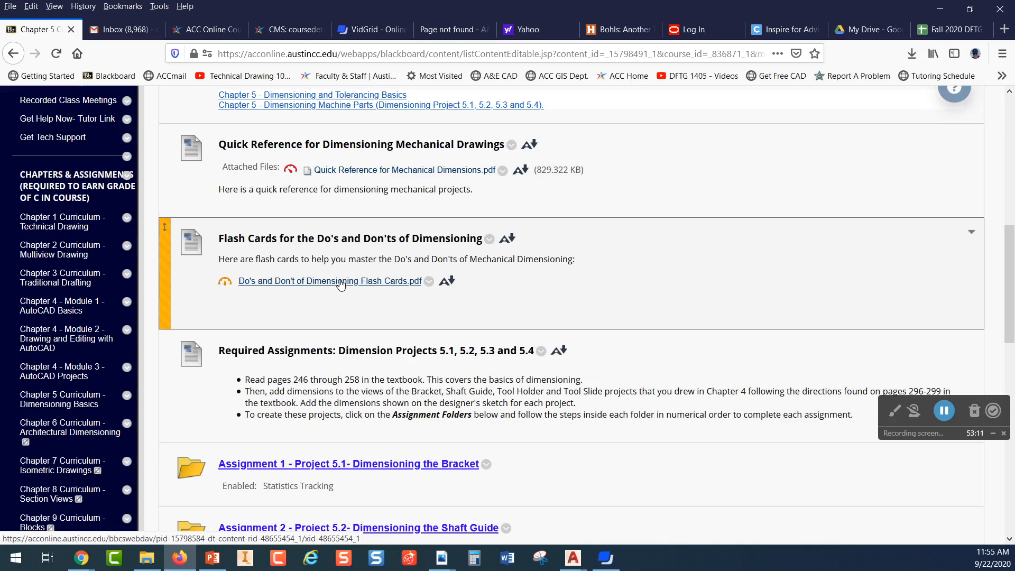
scroll(359, 258, down, 3)
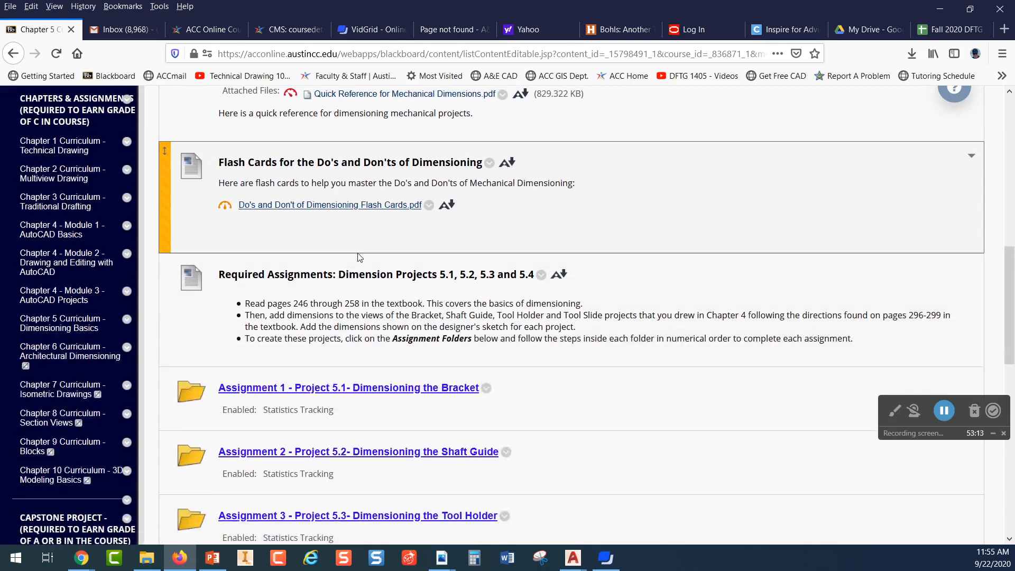
scroll(359, 257, down, 6)
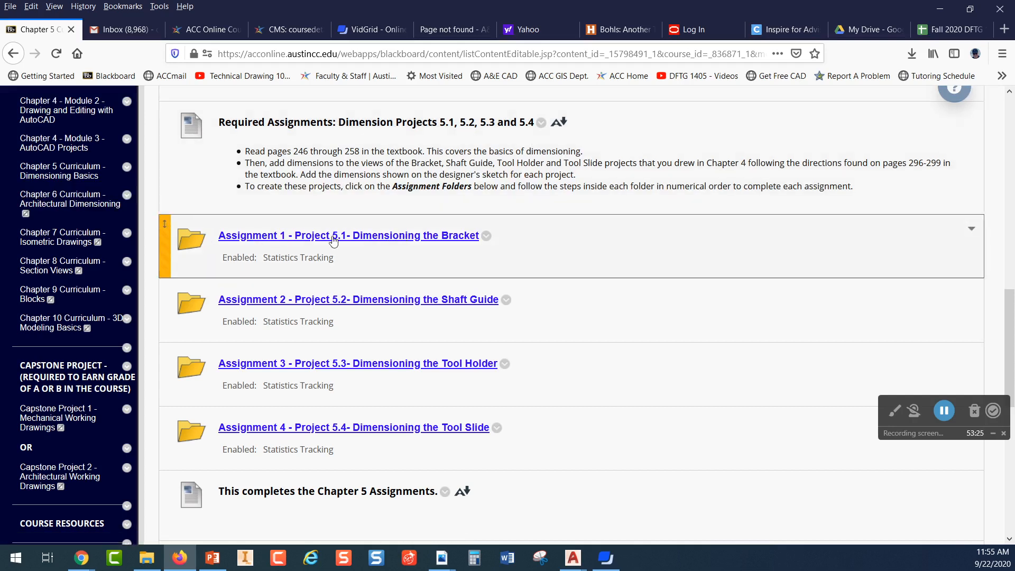
- Open Assignment 1 - Project 5.1 - Dimensioning the Bracket and examine its steps, dimension style settings and the designer's sketch
click(394, 237)
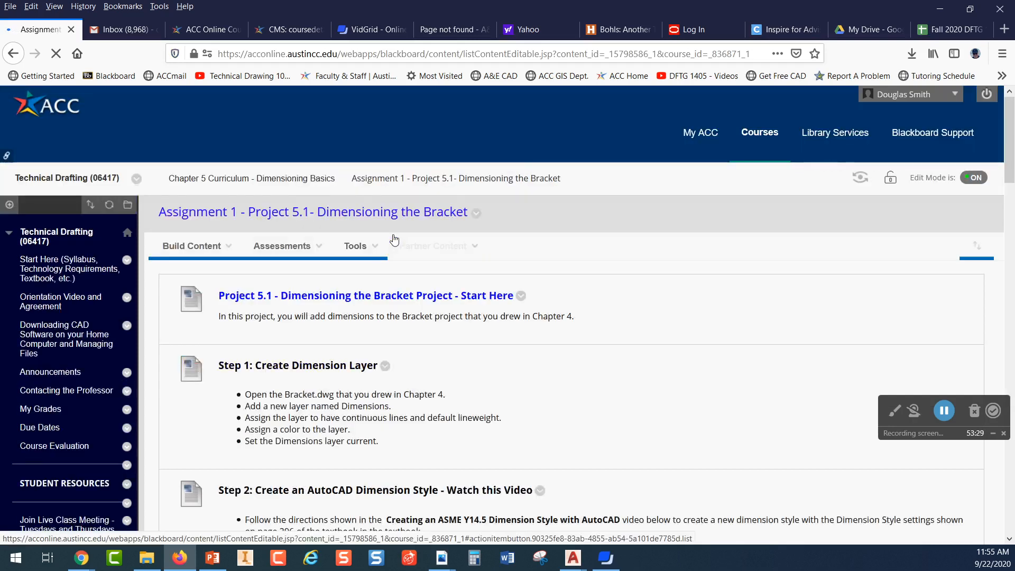
scroll(393, 238, down, 3)
scroll(386, 245, down, 1)
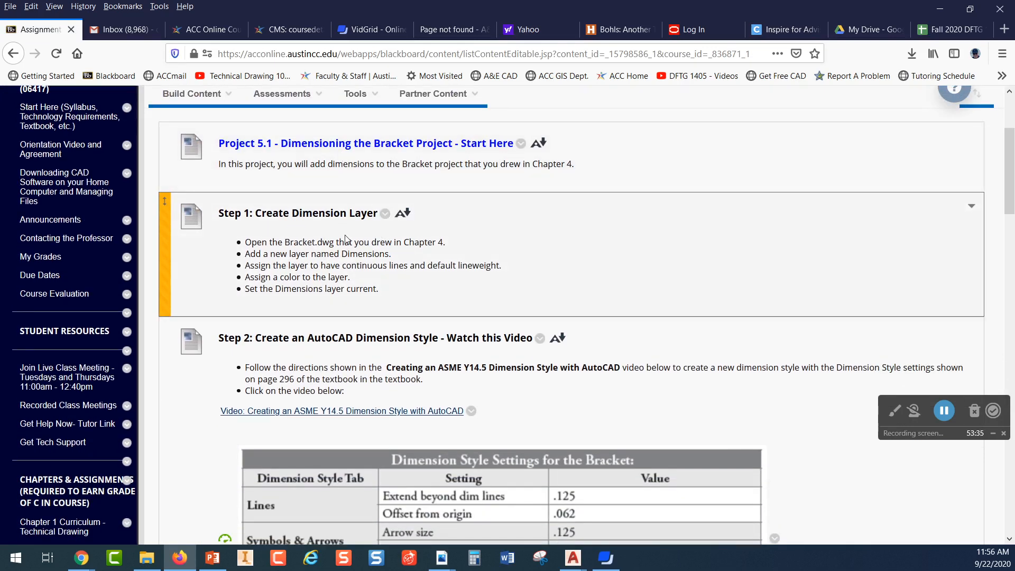
scroll(297, 271, down, 3)
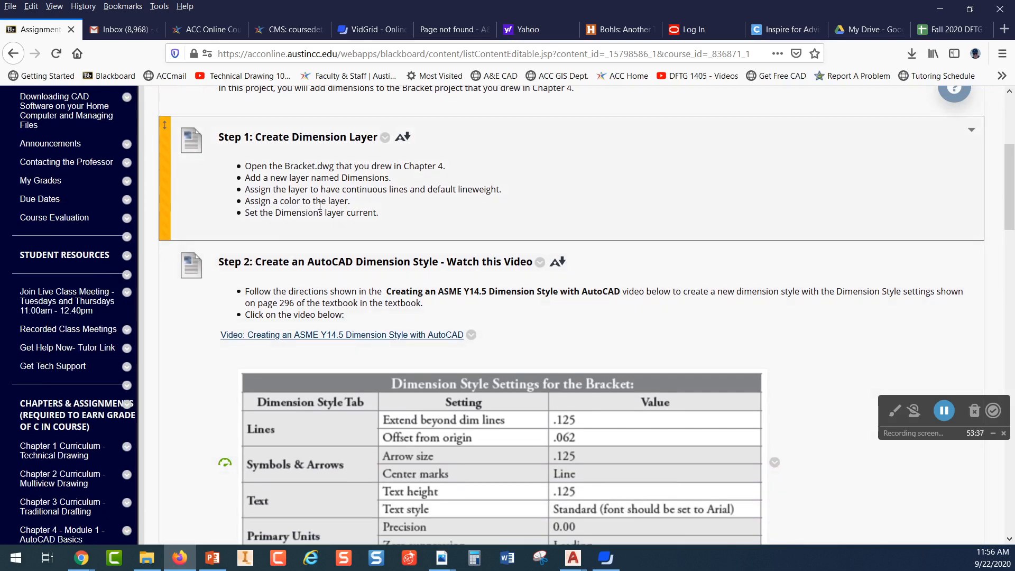
scroll(311, 206, down, 3)
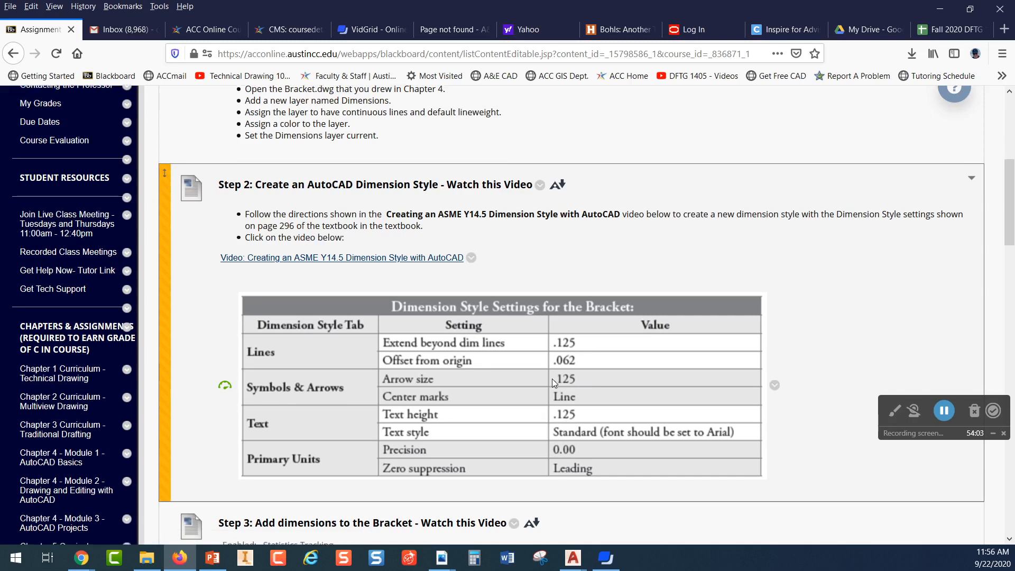
scroll(552, 378, down, 5)
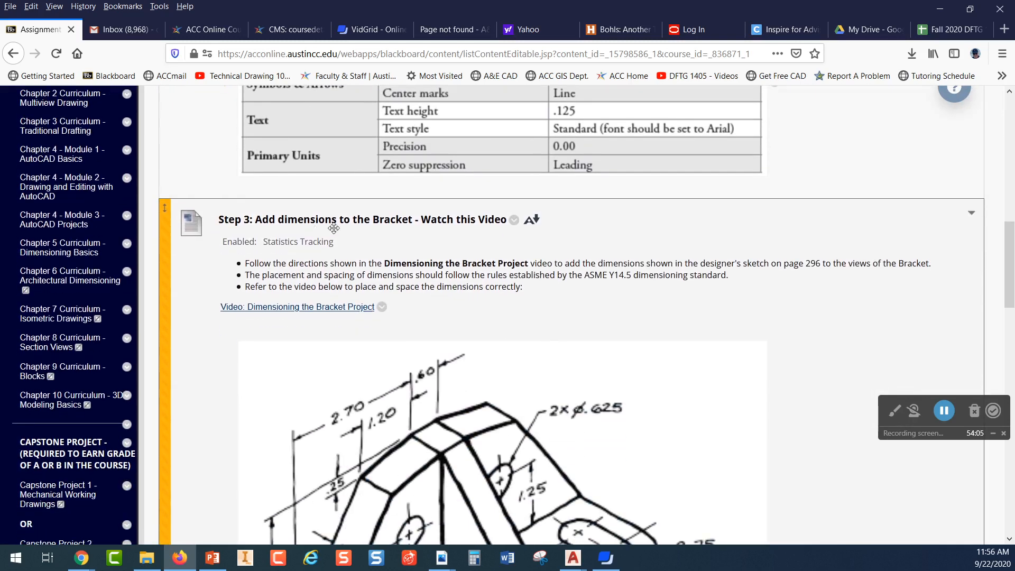
scroll(446, 229, down, 3)
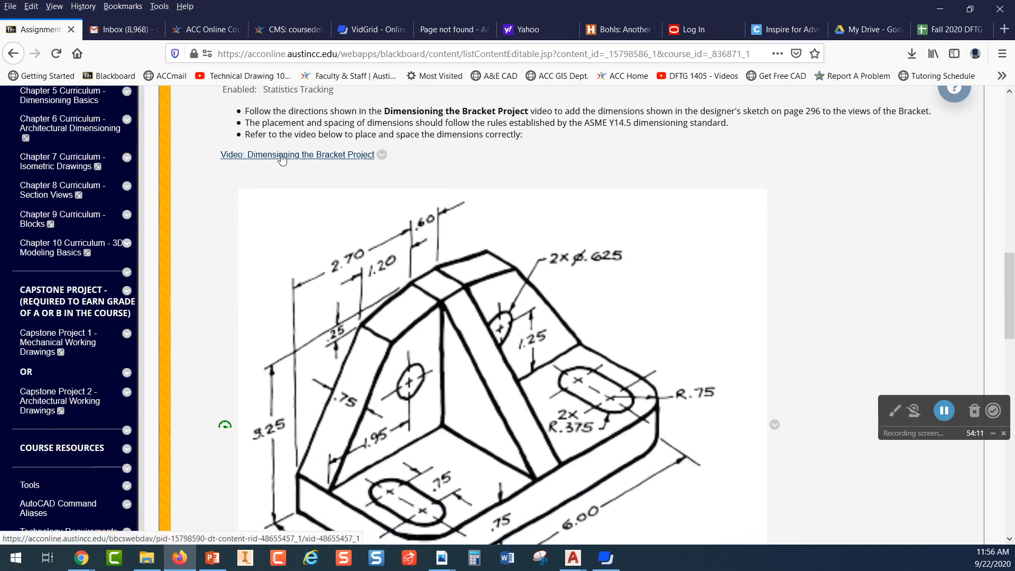
scroll(528, 336, down, 2)
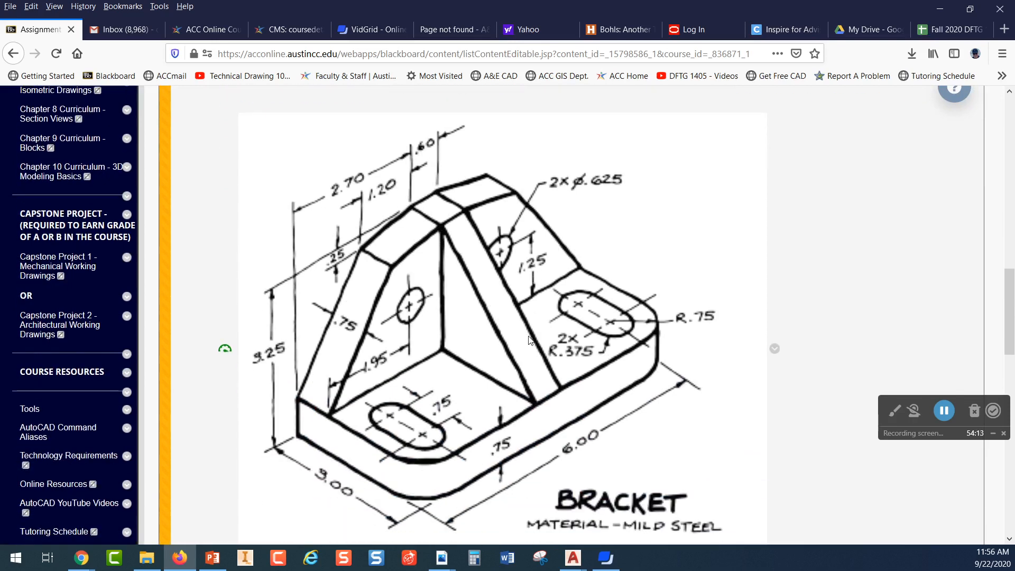
- Examine the designer's sketch of the bracket and the assignment's dimension layer and dimension style steps
scroll(529, 339, down, 2)
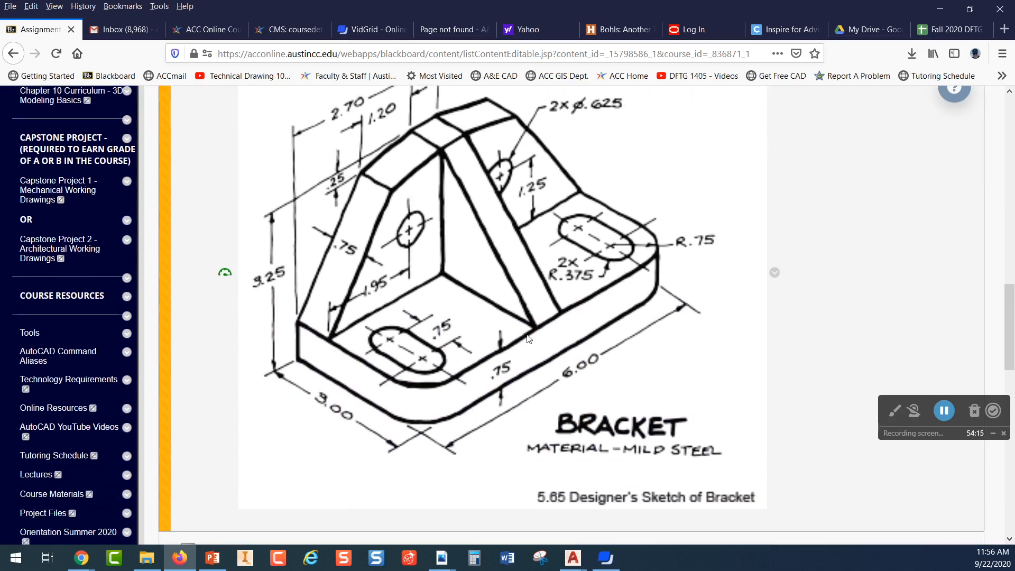
scroll(527, 338, up, 2)
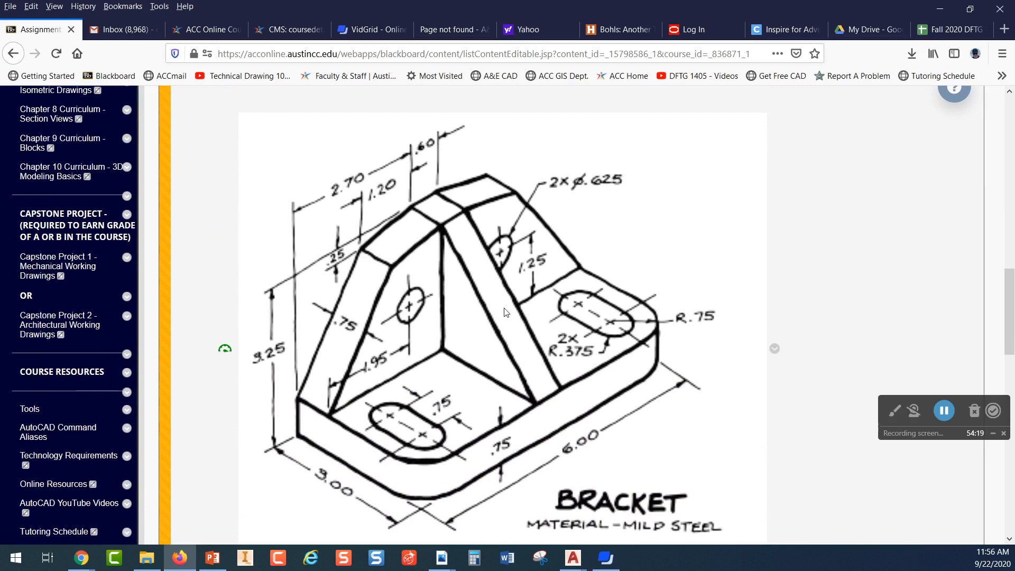
scroll(505, 315, up, 12)
scroll(498, 317, up, 3)
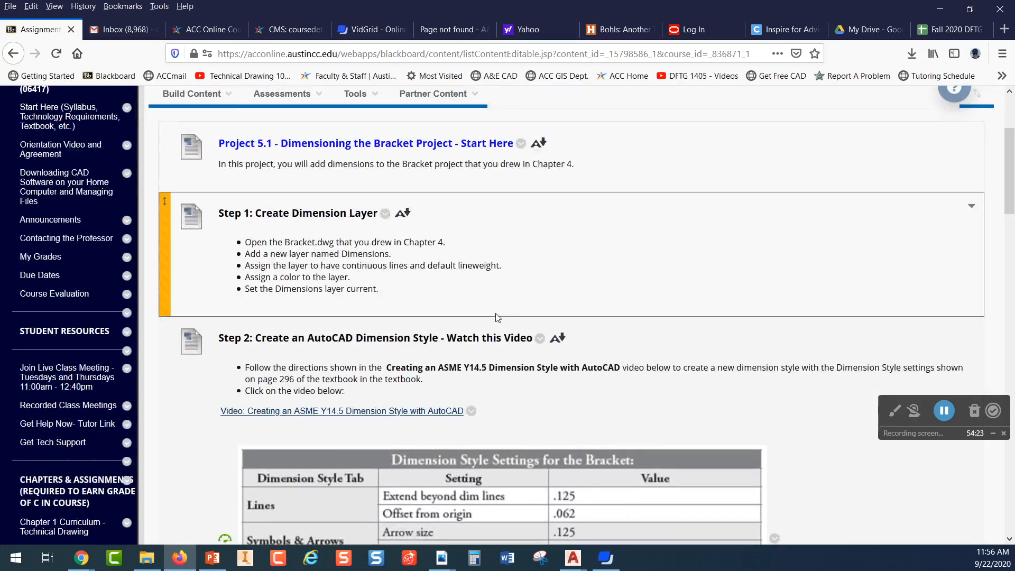
- Examine Step 4 of the bracket assignment, including the PDF printing directions, submission checklist and Plot dialog settings image
scroll(494, 317, down, 10)
scroll(492, 317, down, 8)
scroll(492, 317, down, 4)
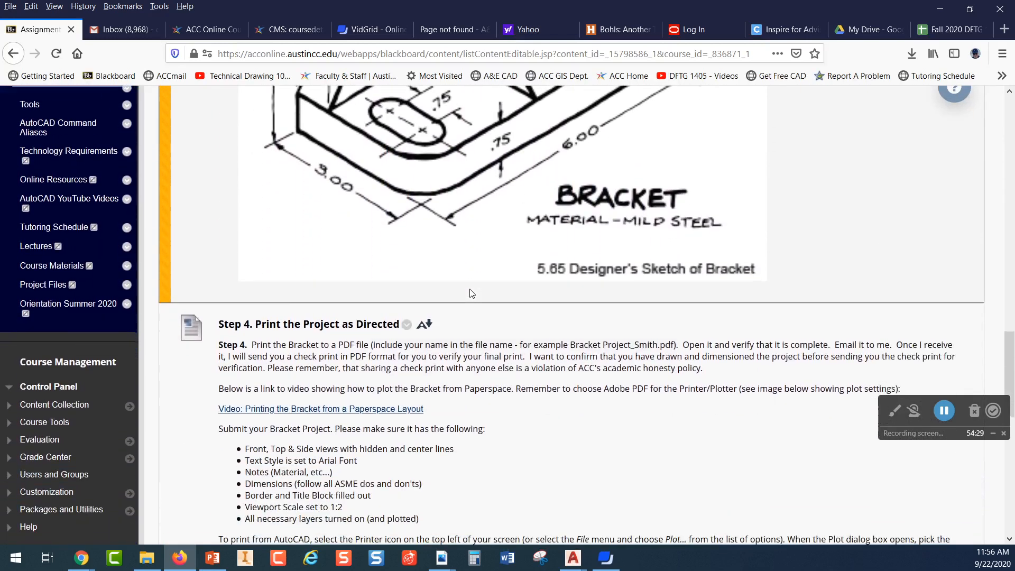
scroll(472, 293, down, 5)
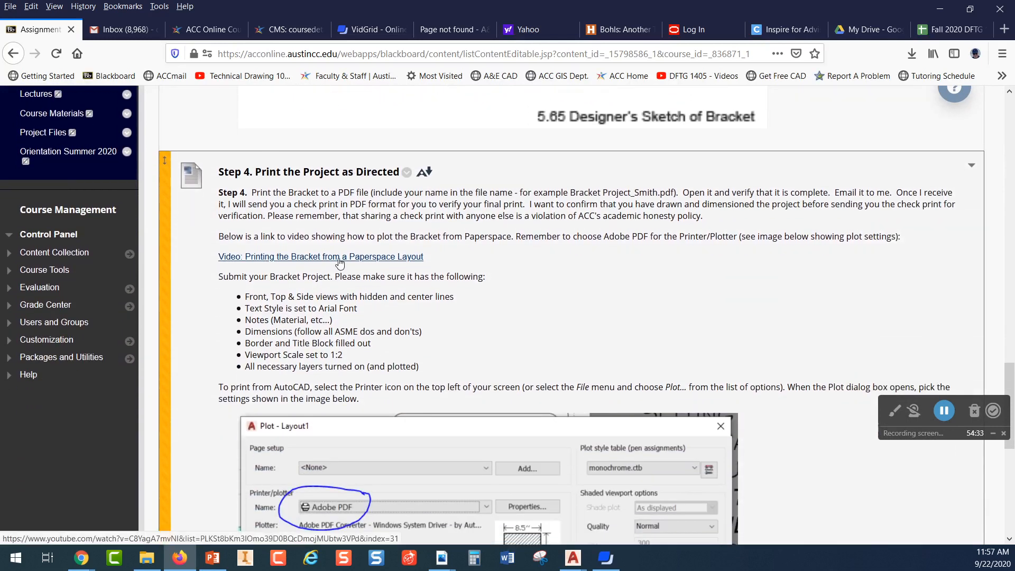
scroll(340, 262, down, 3)
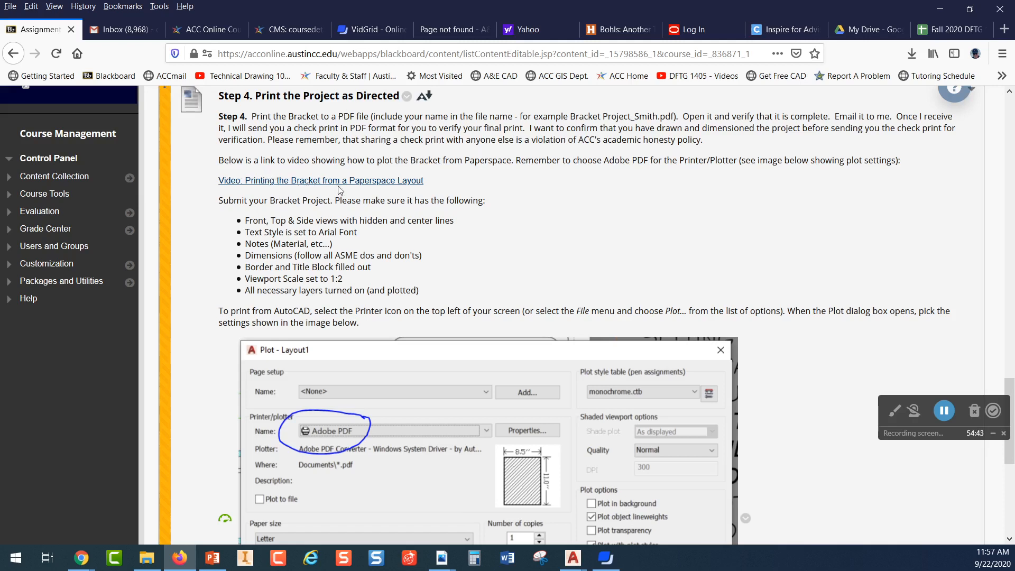
scroll(340, 190, down, 5)
scroll(339, 188, down, 4)
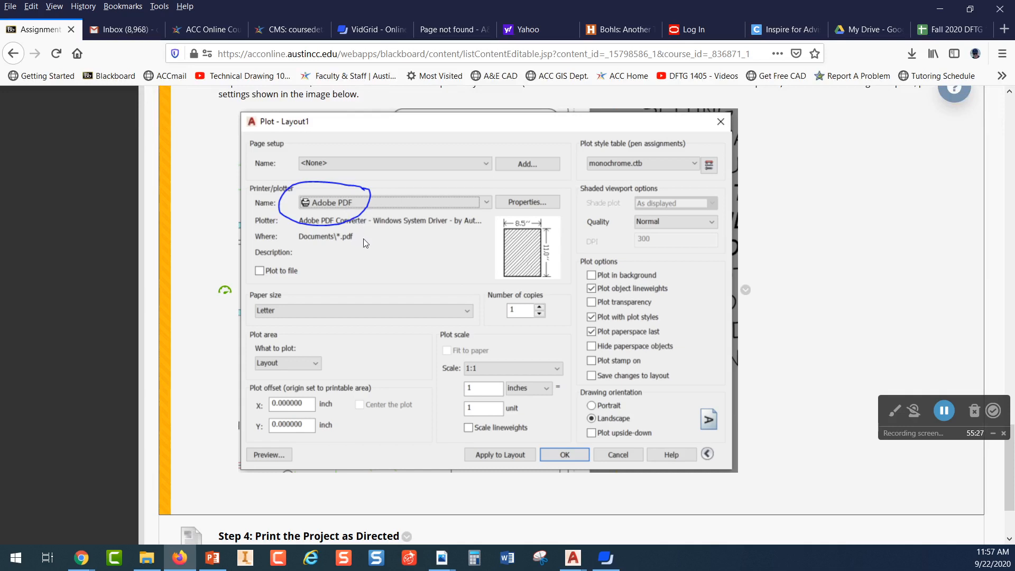
scroll(366, 242, up, 3)
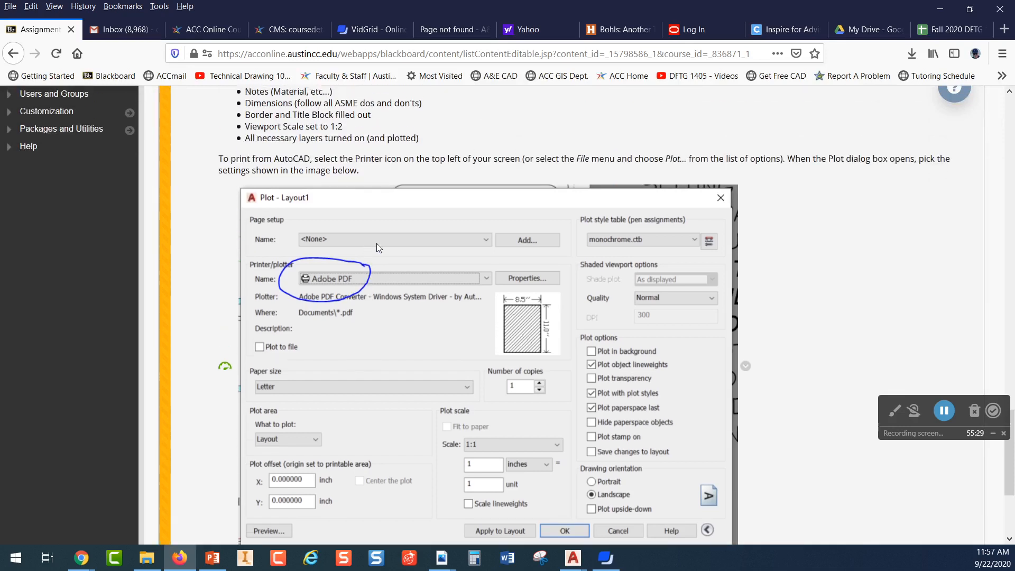
scroll(353, 277, down, 3)
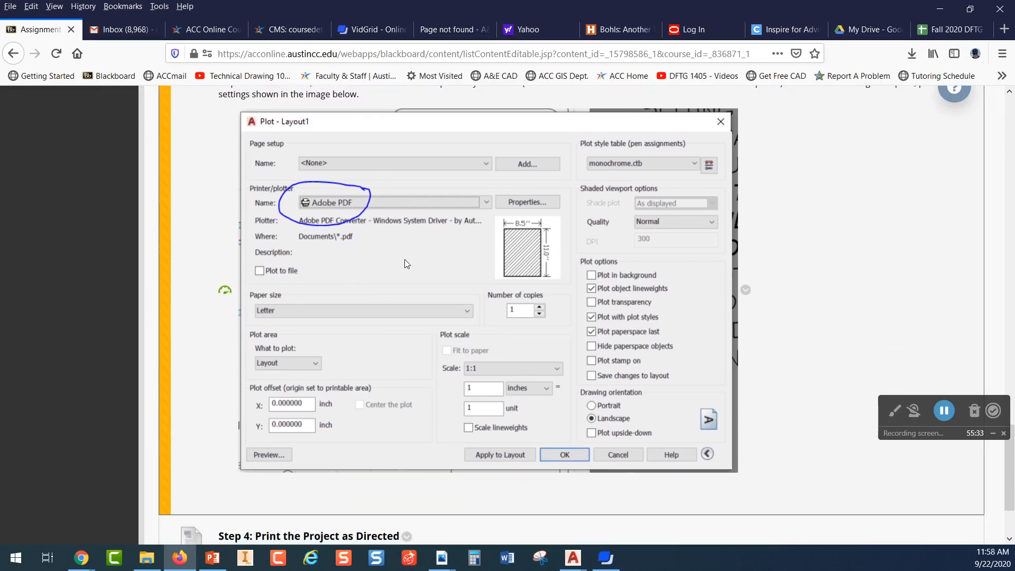
scroll(406, 262, up, 3)
scroll(405, 259, up, 20)
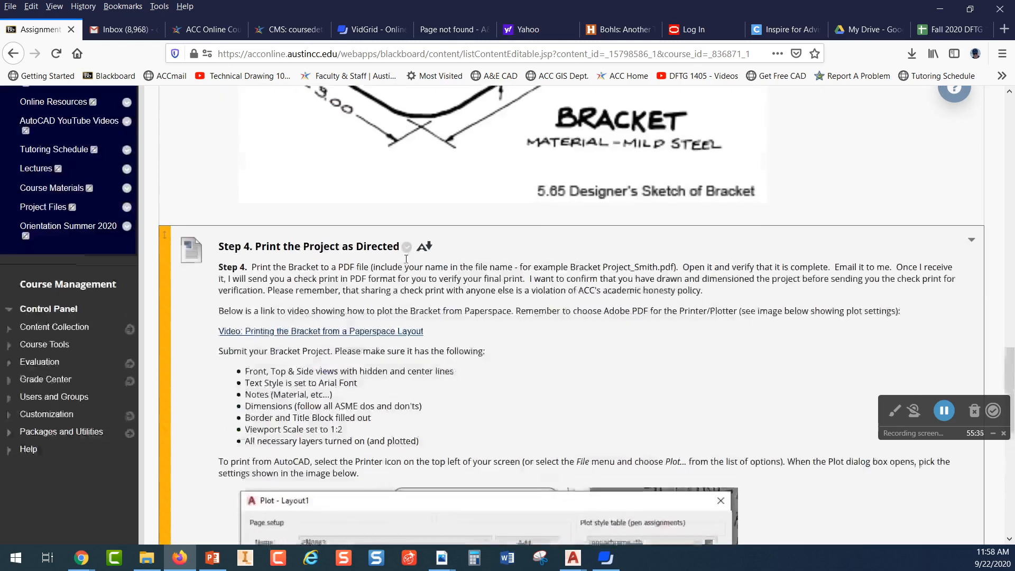
scroll(371, 351, down, 12)
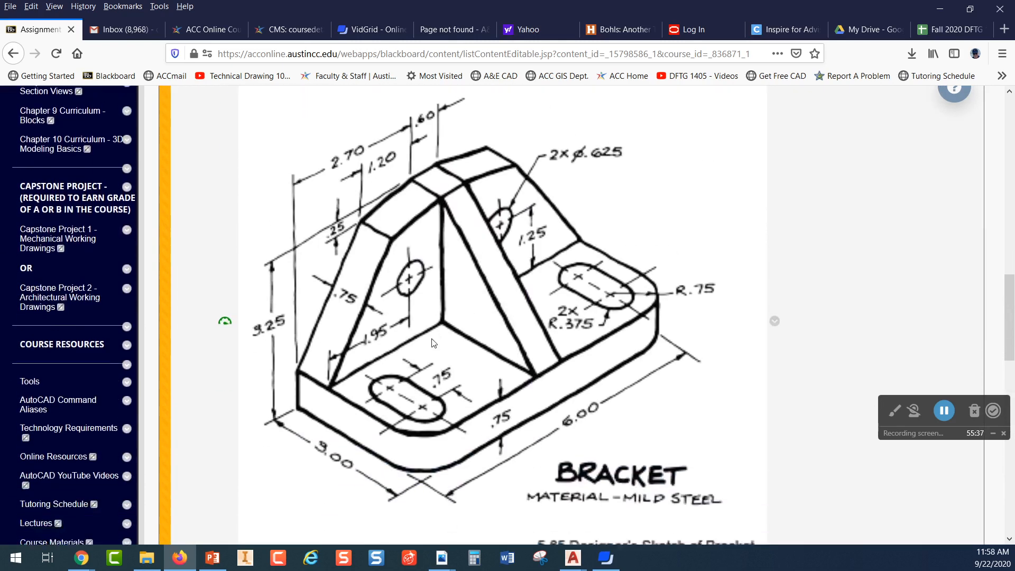
scroll(371, 351, down, 15)
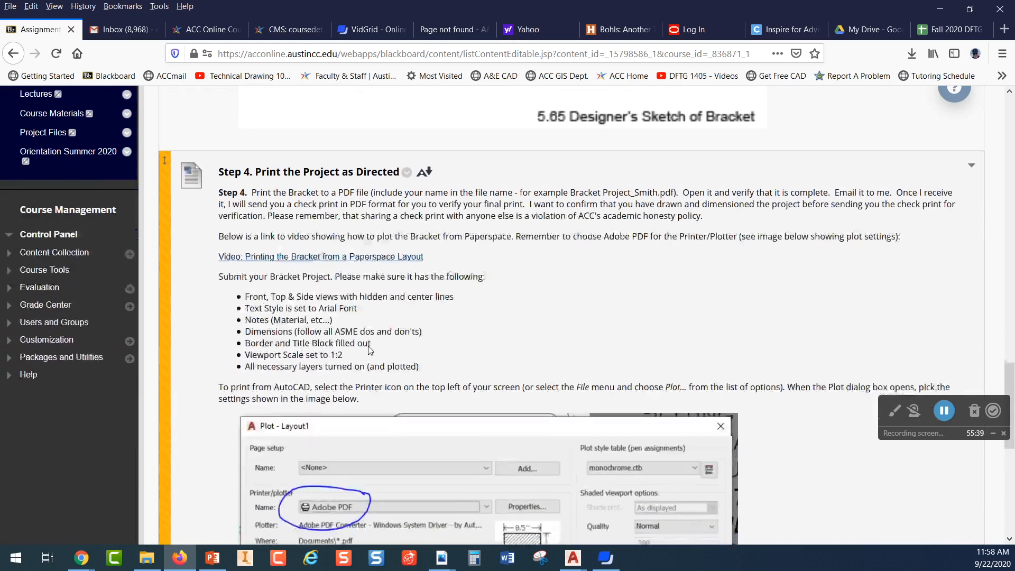
scroll(395, 344, down, 6)
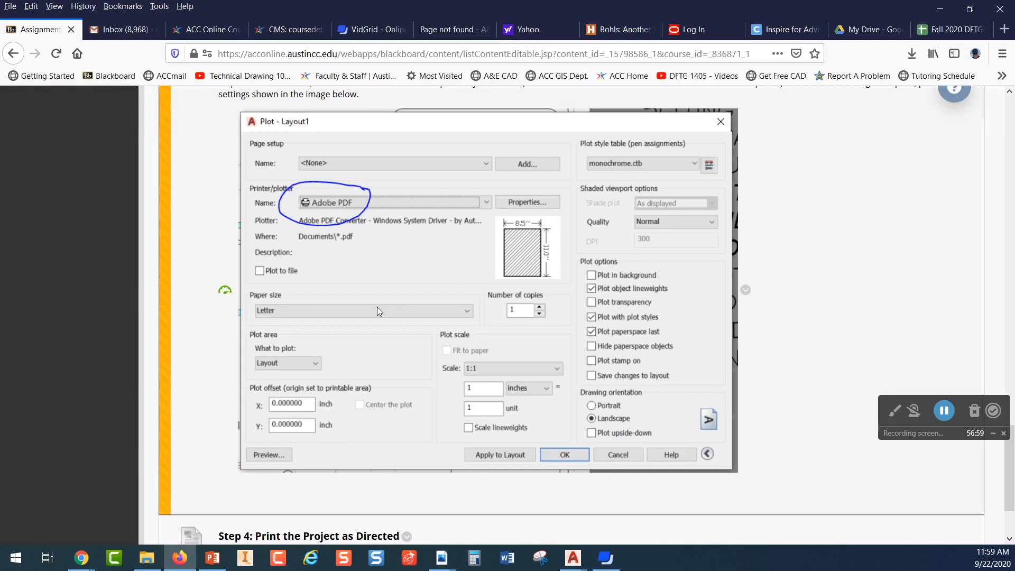
- Review the dimensions and notes on the designer's sketch of the bracket again
scroll(385, 305, up, 14)
scroll(371, 311, up, 4)
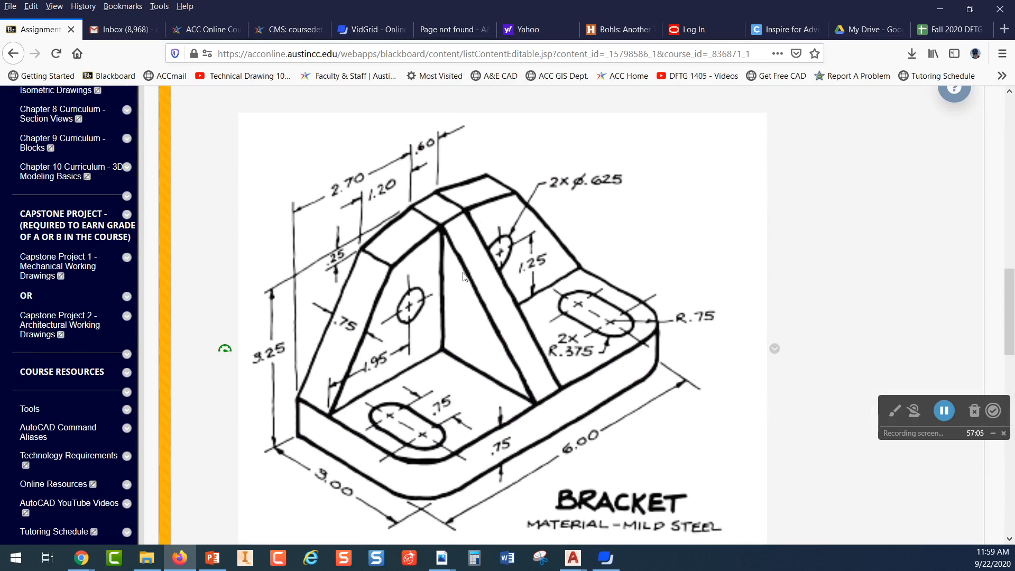
scroll(465, 273, down, 2)
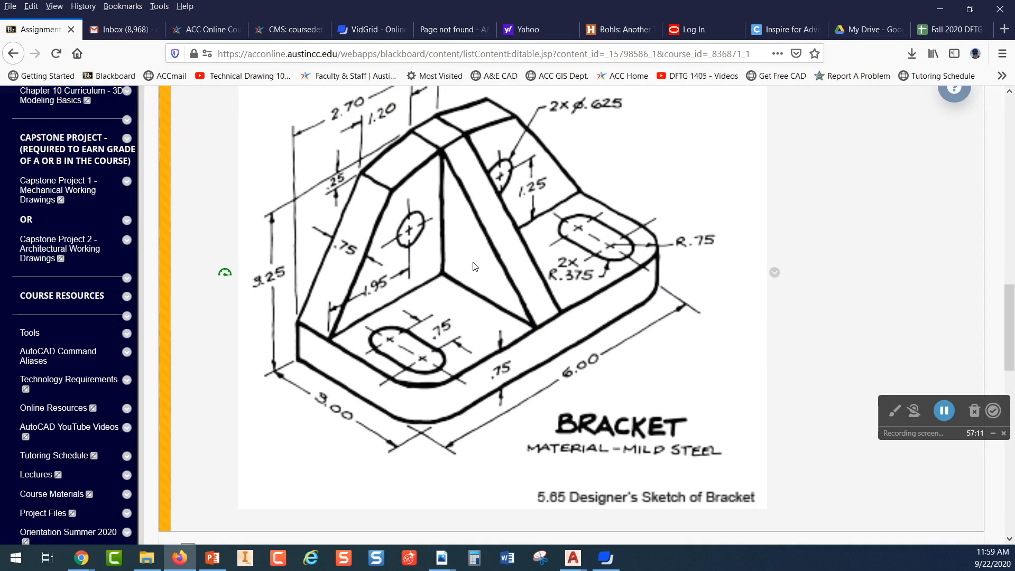
scroll(486, 271, up, 3)
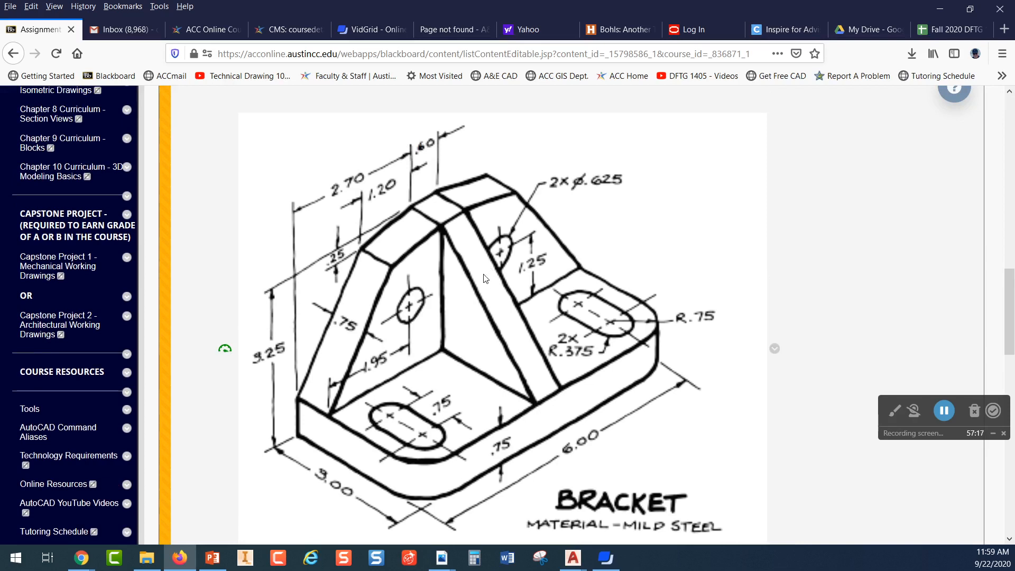
scroll(485, 278, down, 3)
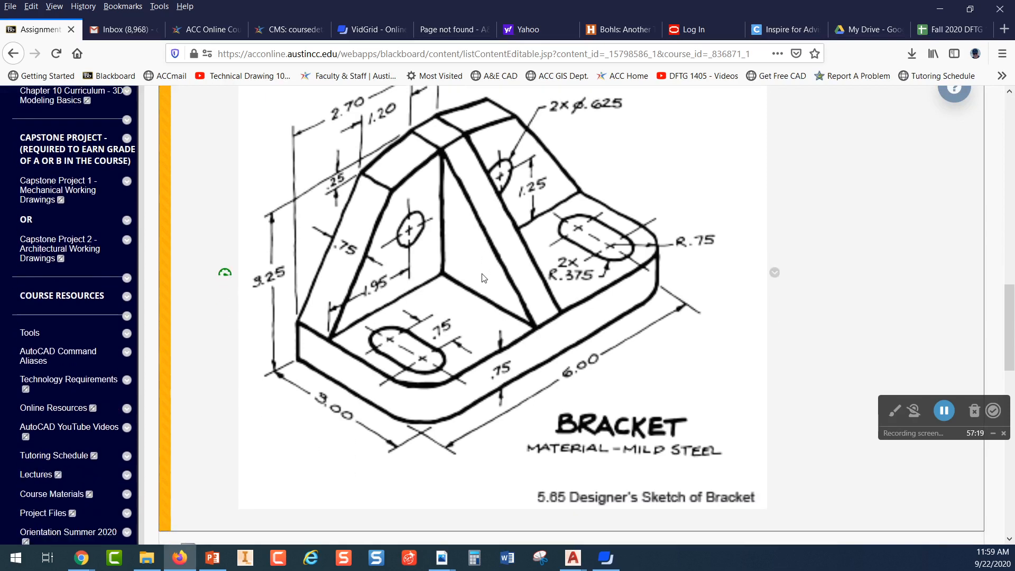
scroll(469, 249, up, 3)
scroll(478, 285, down, 3)
- Return to the Chapter 5 Curriculum - Dimensioning Basics page and open Assignment 2 - Project 5.2 - Dimensioning the Shaft Guide
scroll(347, 160, up, 10)
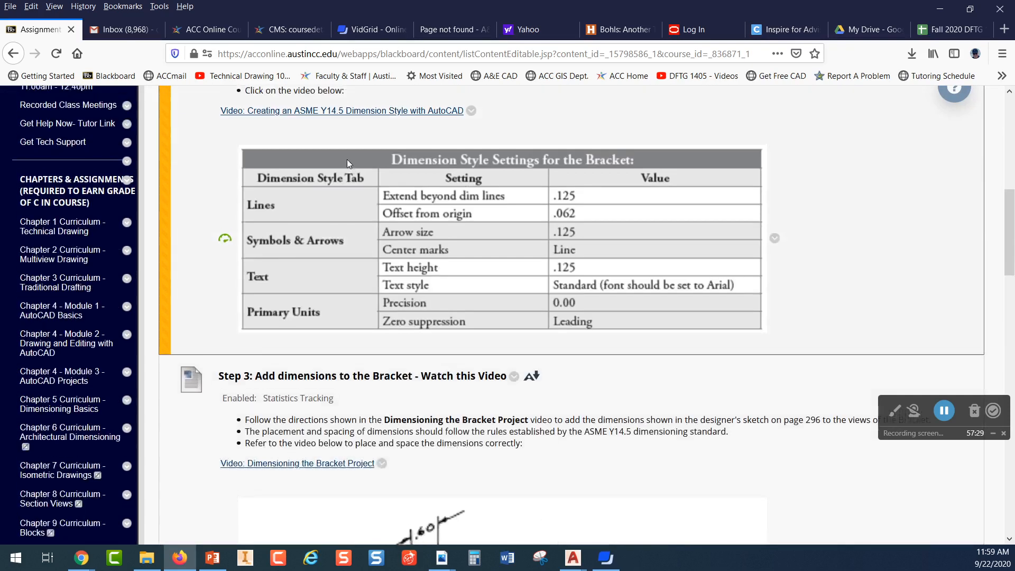
scroll(347, 160, up, 10)
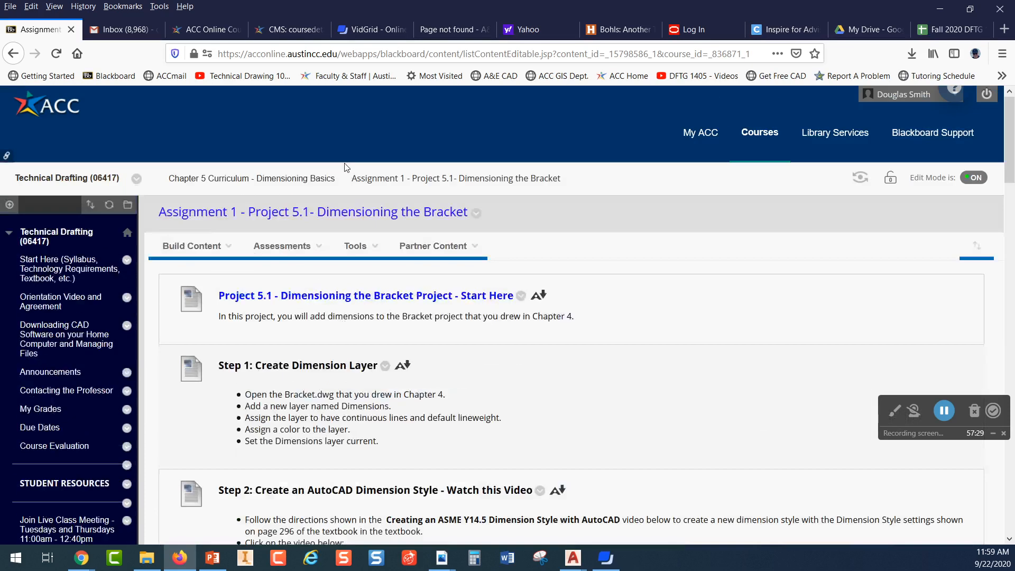
click(277, 179)
mouse_move(420, 260)
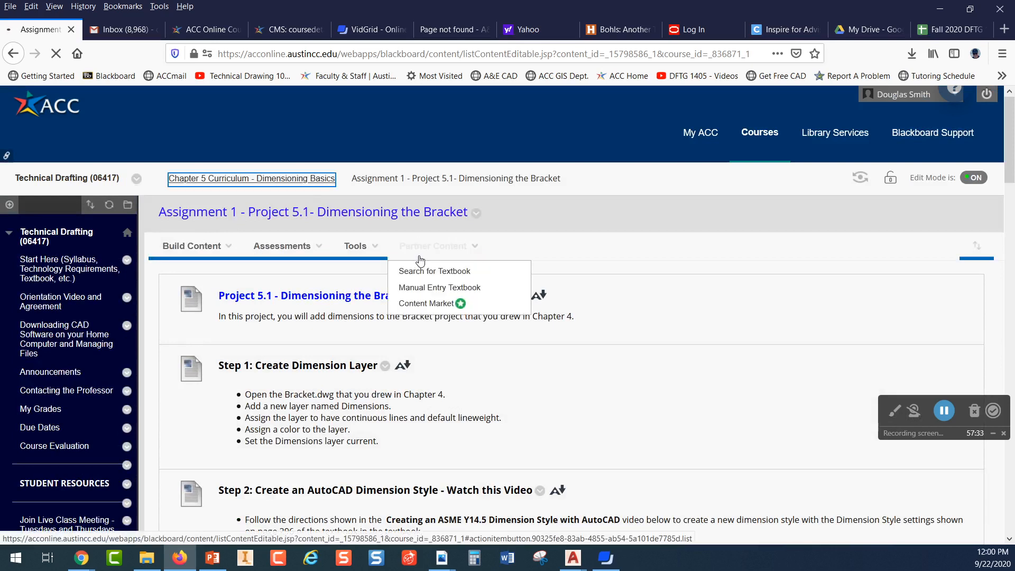
scroll(417, 257, down, 6)
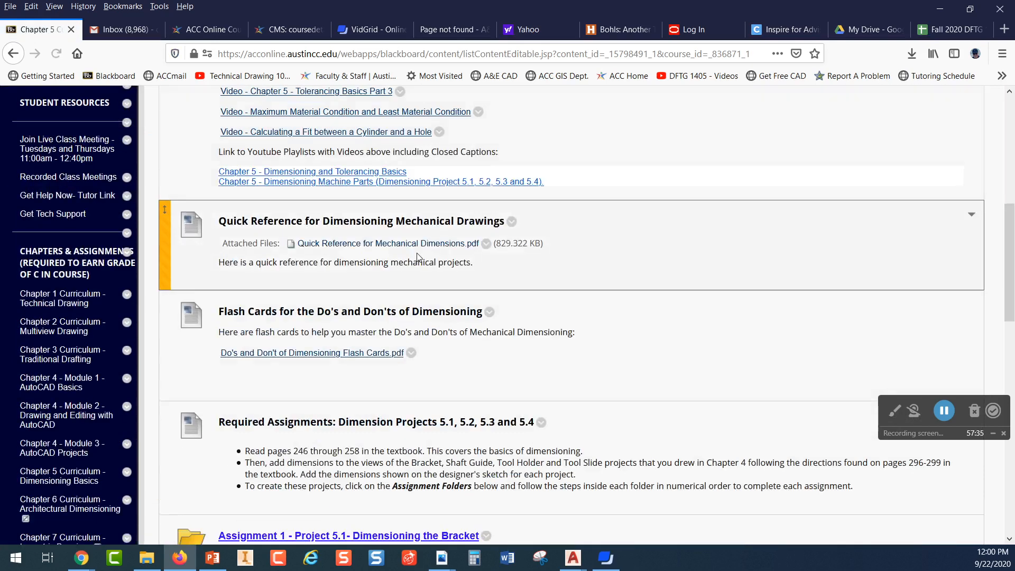
scroll(417, 257, down, 6)
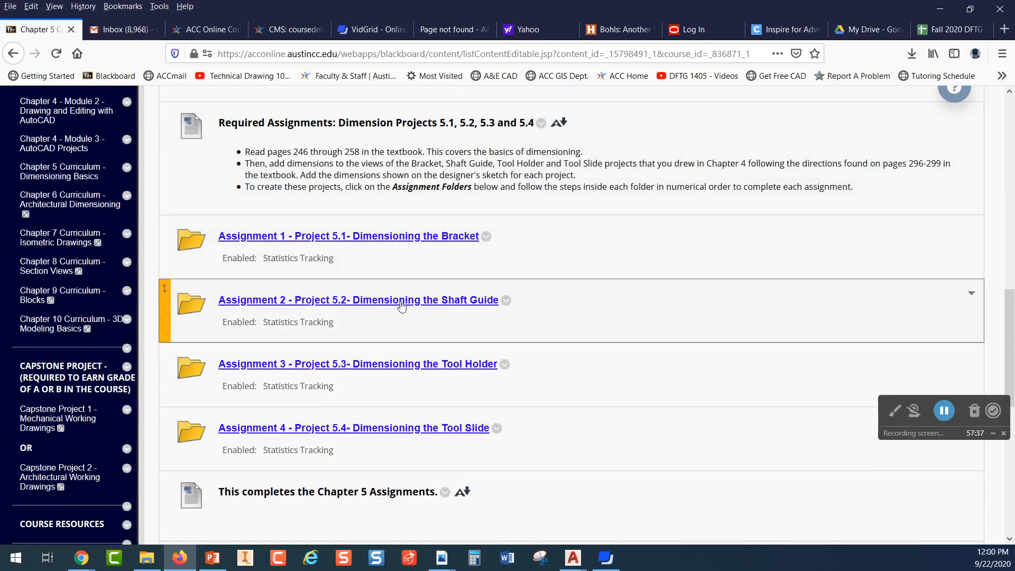
click(400, 305)
- Examine the Shaft Guide assignment's layer step, metric dimension style settings, designer's sketch and printing requirements
scroll(550, 286, down, 6)
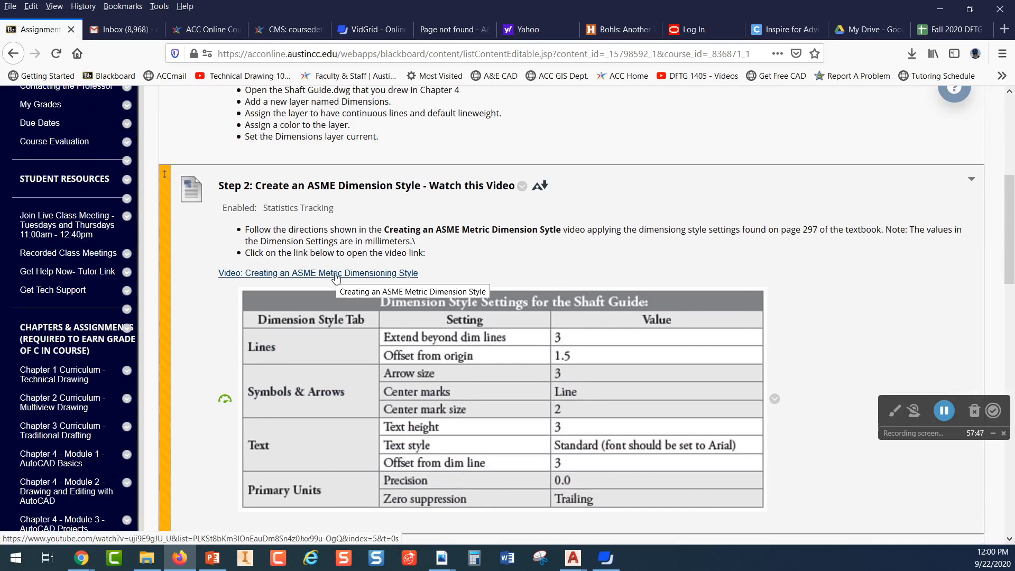
scroll(489, 272, down, 12)
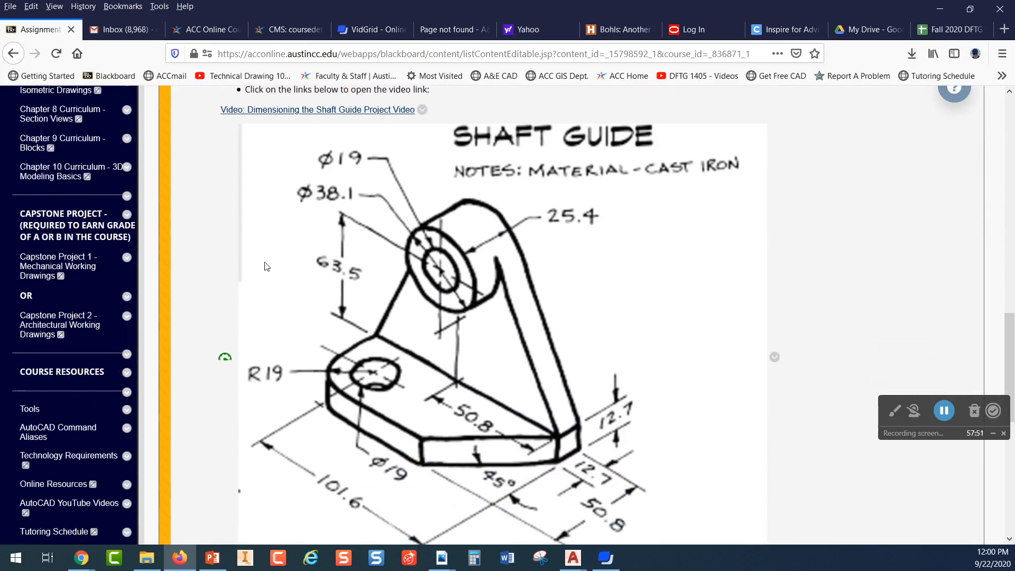
scroll(617, 378, up, 1)
scroll(617, 378, up, 1)
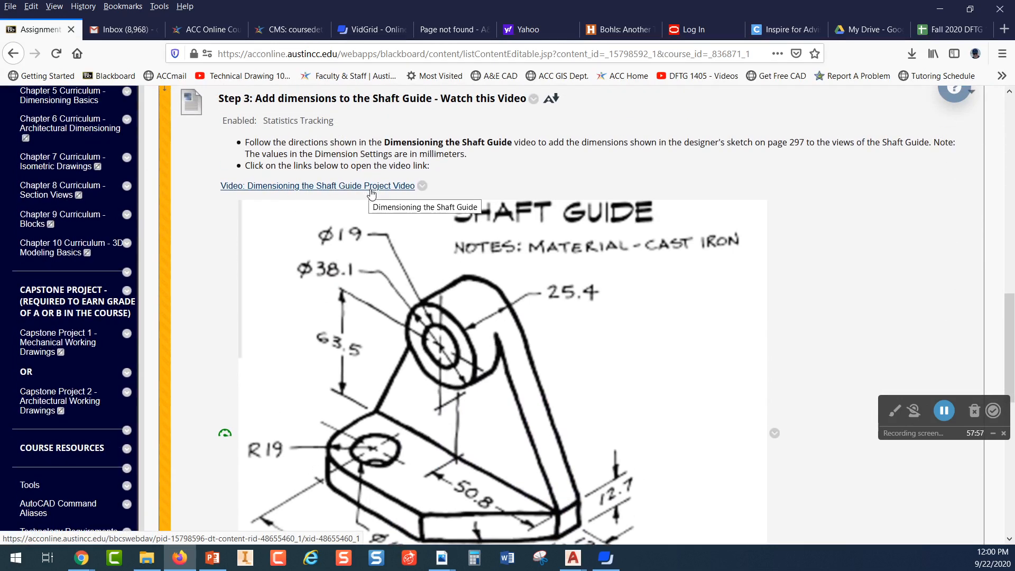
scroll(565, 308, down, 8)
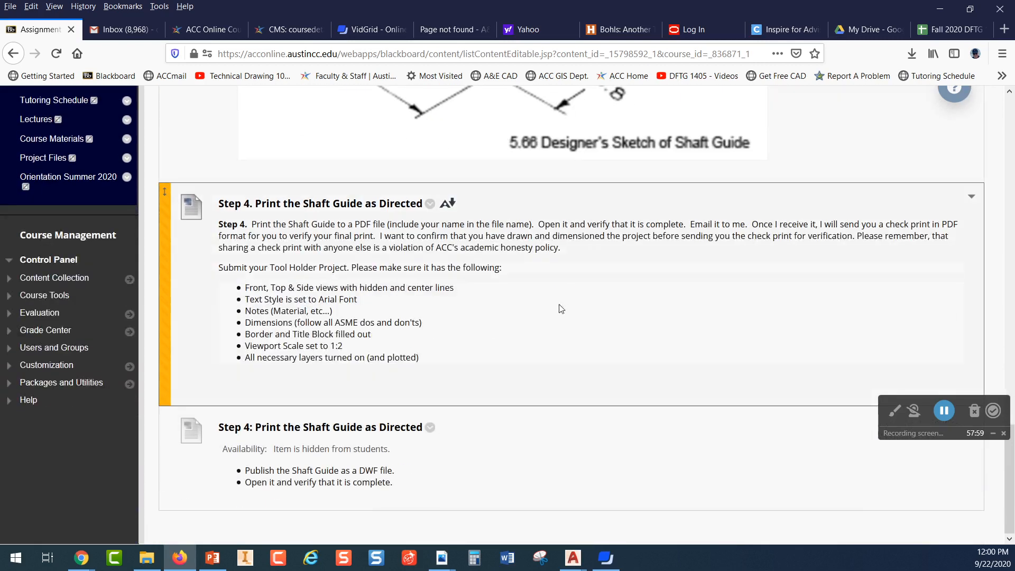
scroll(564, 308, up, 3)
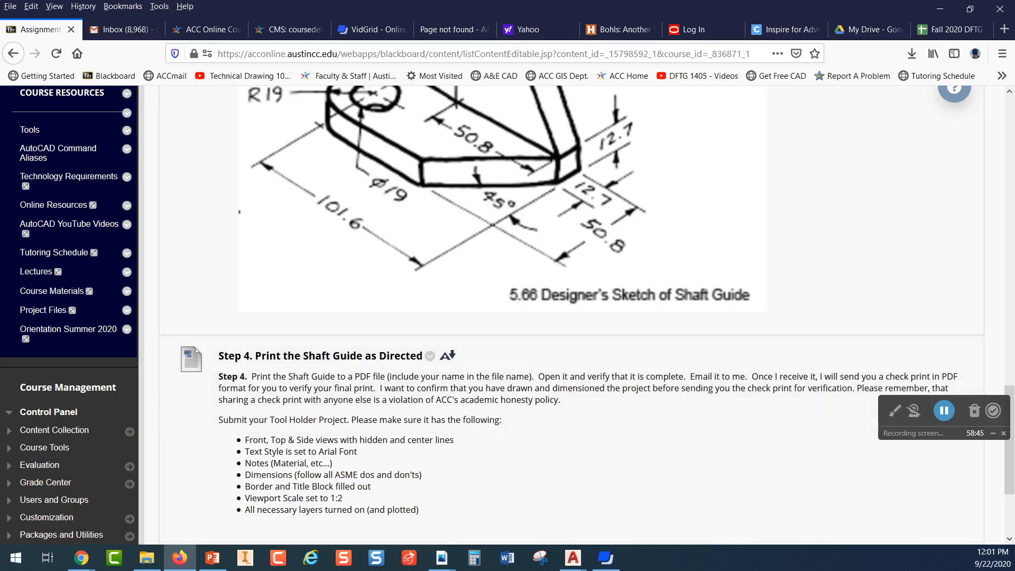
scroll(351, 404, up, 10)
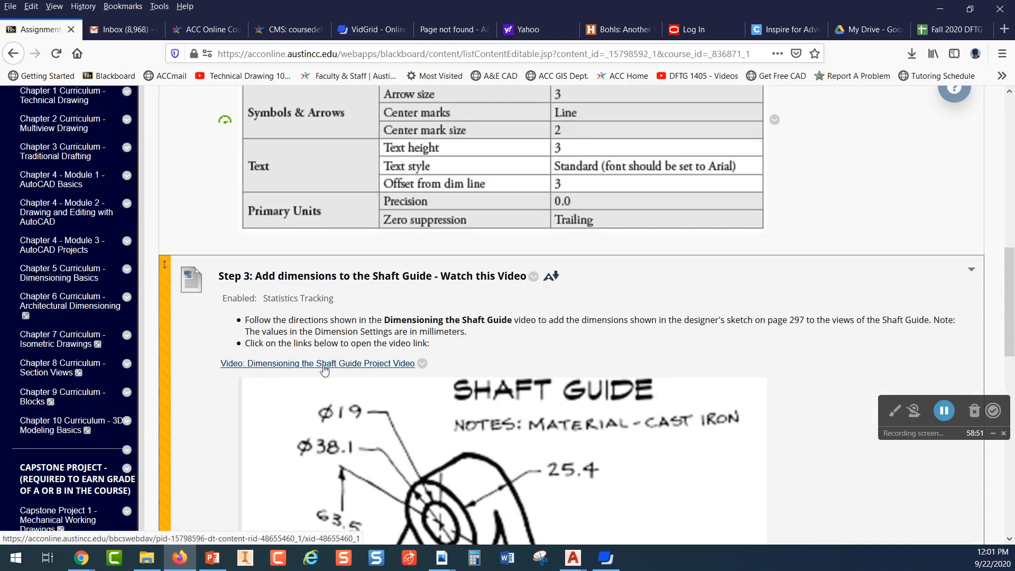
scroll(327, 364, up, 3)
scroll(328, 351, up, 3)
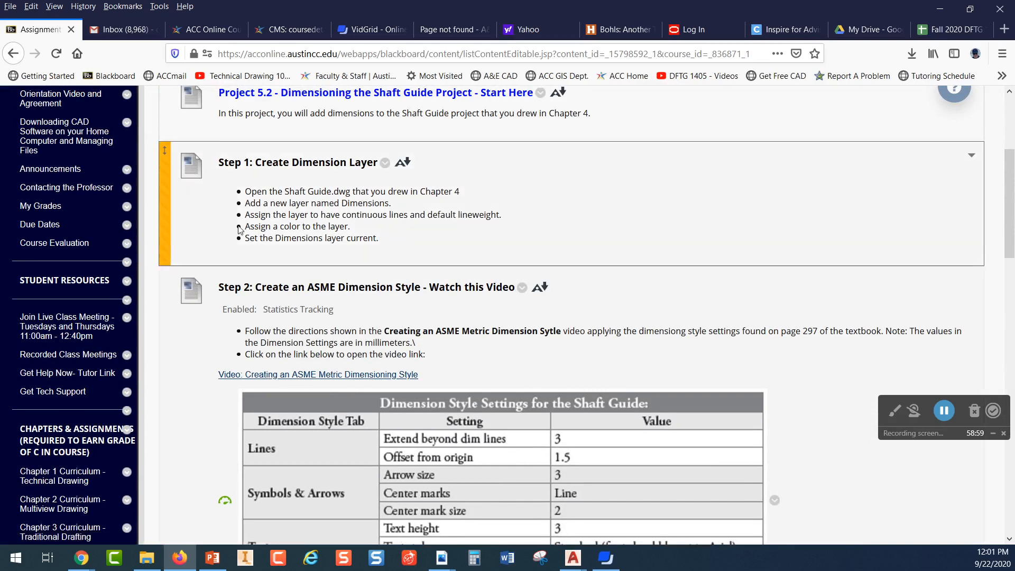
- Return to the Chapter 5 Curriculum page and reopen Assignment 1 - Project 5.1 at its Step 2 dimension style video link
scroll(264, 222, up, 4)
click(223, 179)
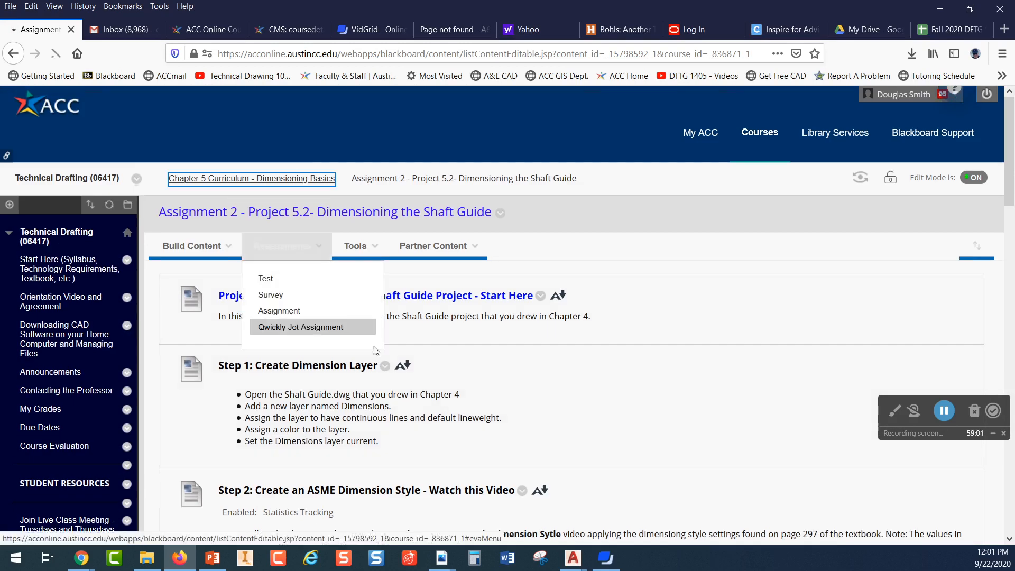
scroll(402, 381, down, 3)
scroll(414, 368, down, 7)
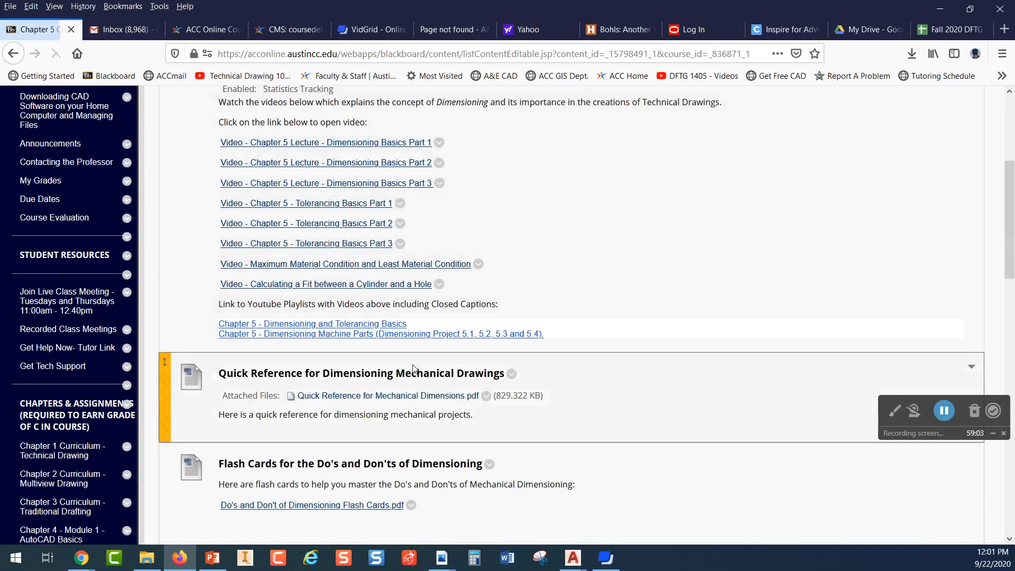
click(382, 390)
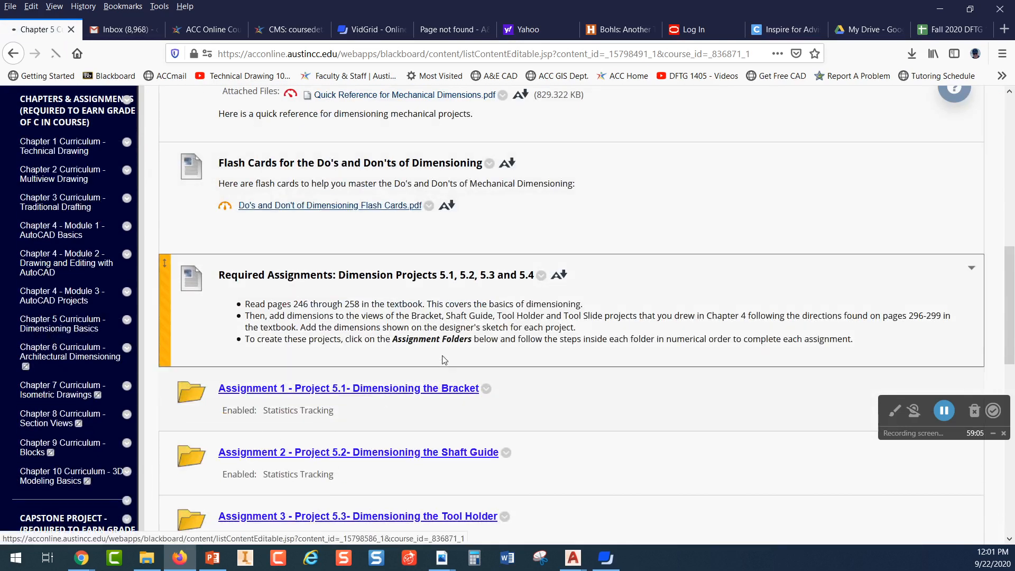
scroll(434, 360, down, 4)
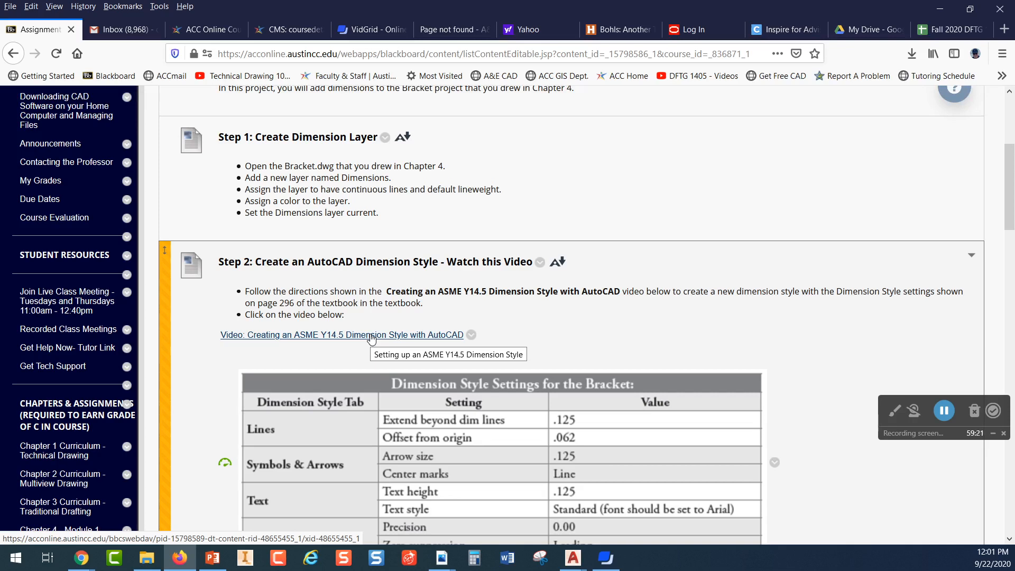
- Switch to the Google Meet class meeting in Chrome and bring its window into full view
click(81, 557)
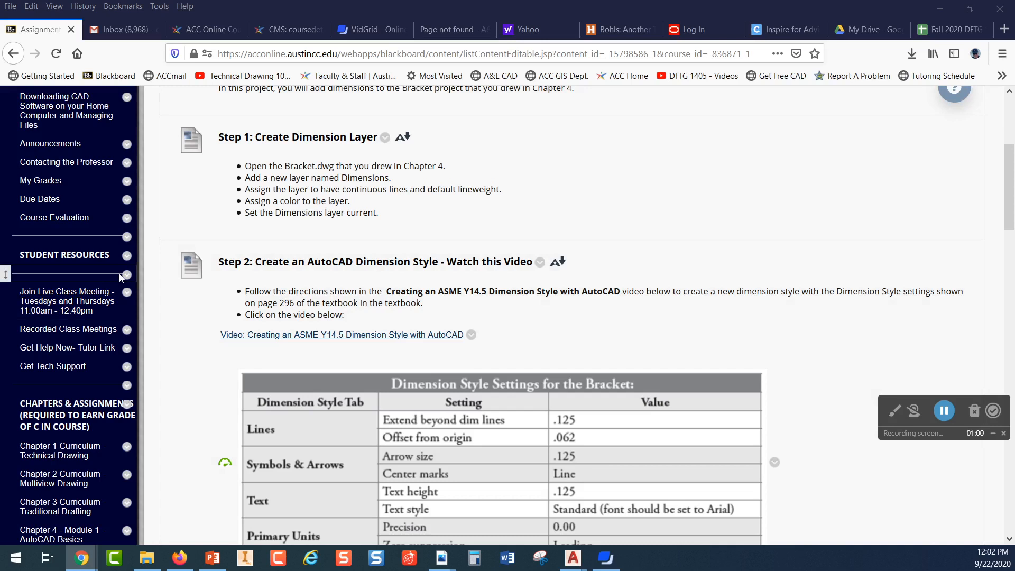
drag(0, 106, 312, 51)
click(510, 47)
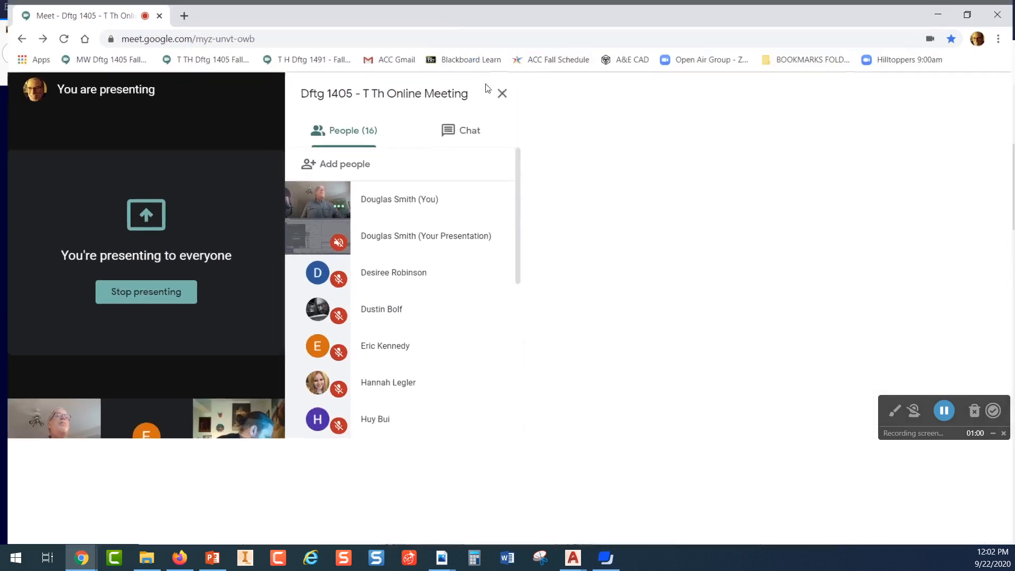